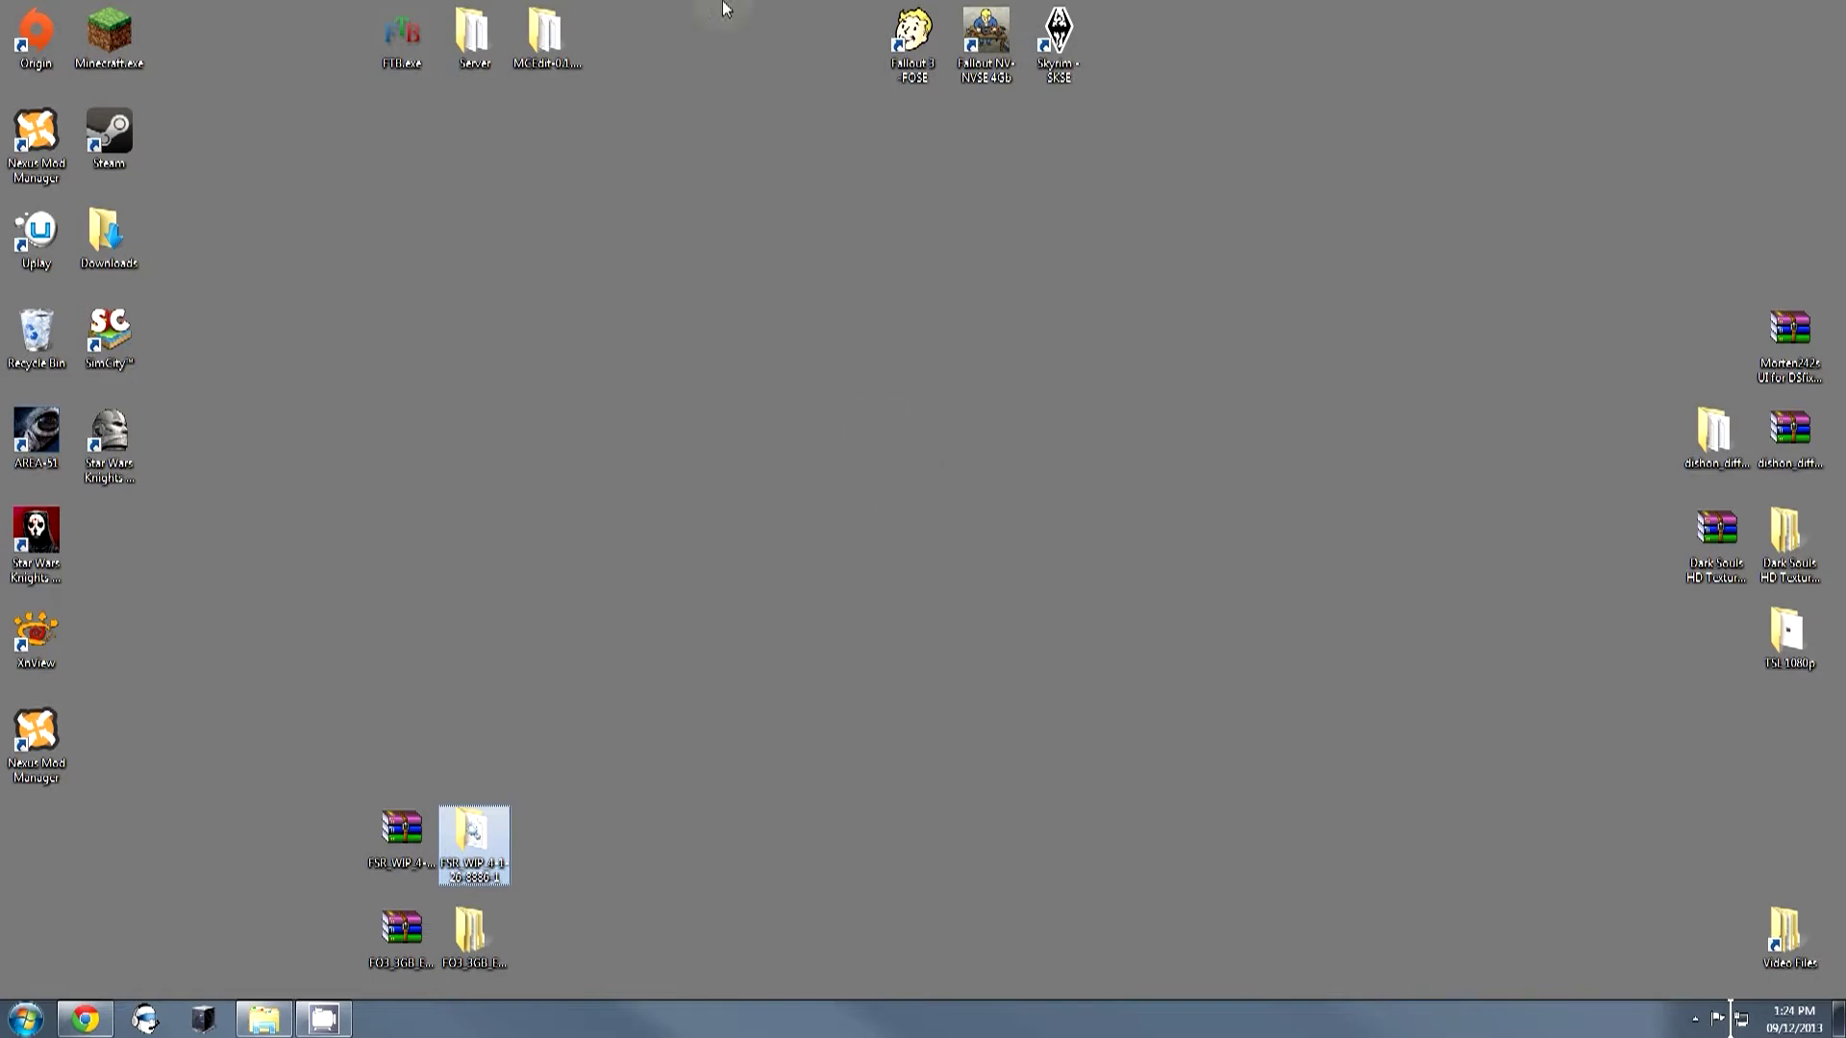
Download fose_v1_2_beta2.7z from the FOSE site and drag it onto the desktop.
{"action": "left_click", "coordinate": [86, 1017]}
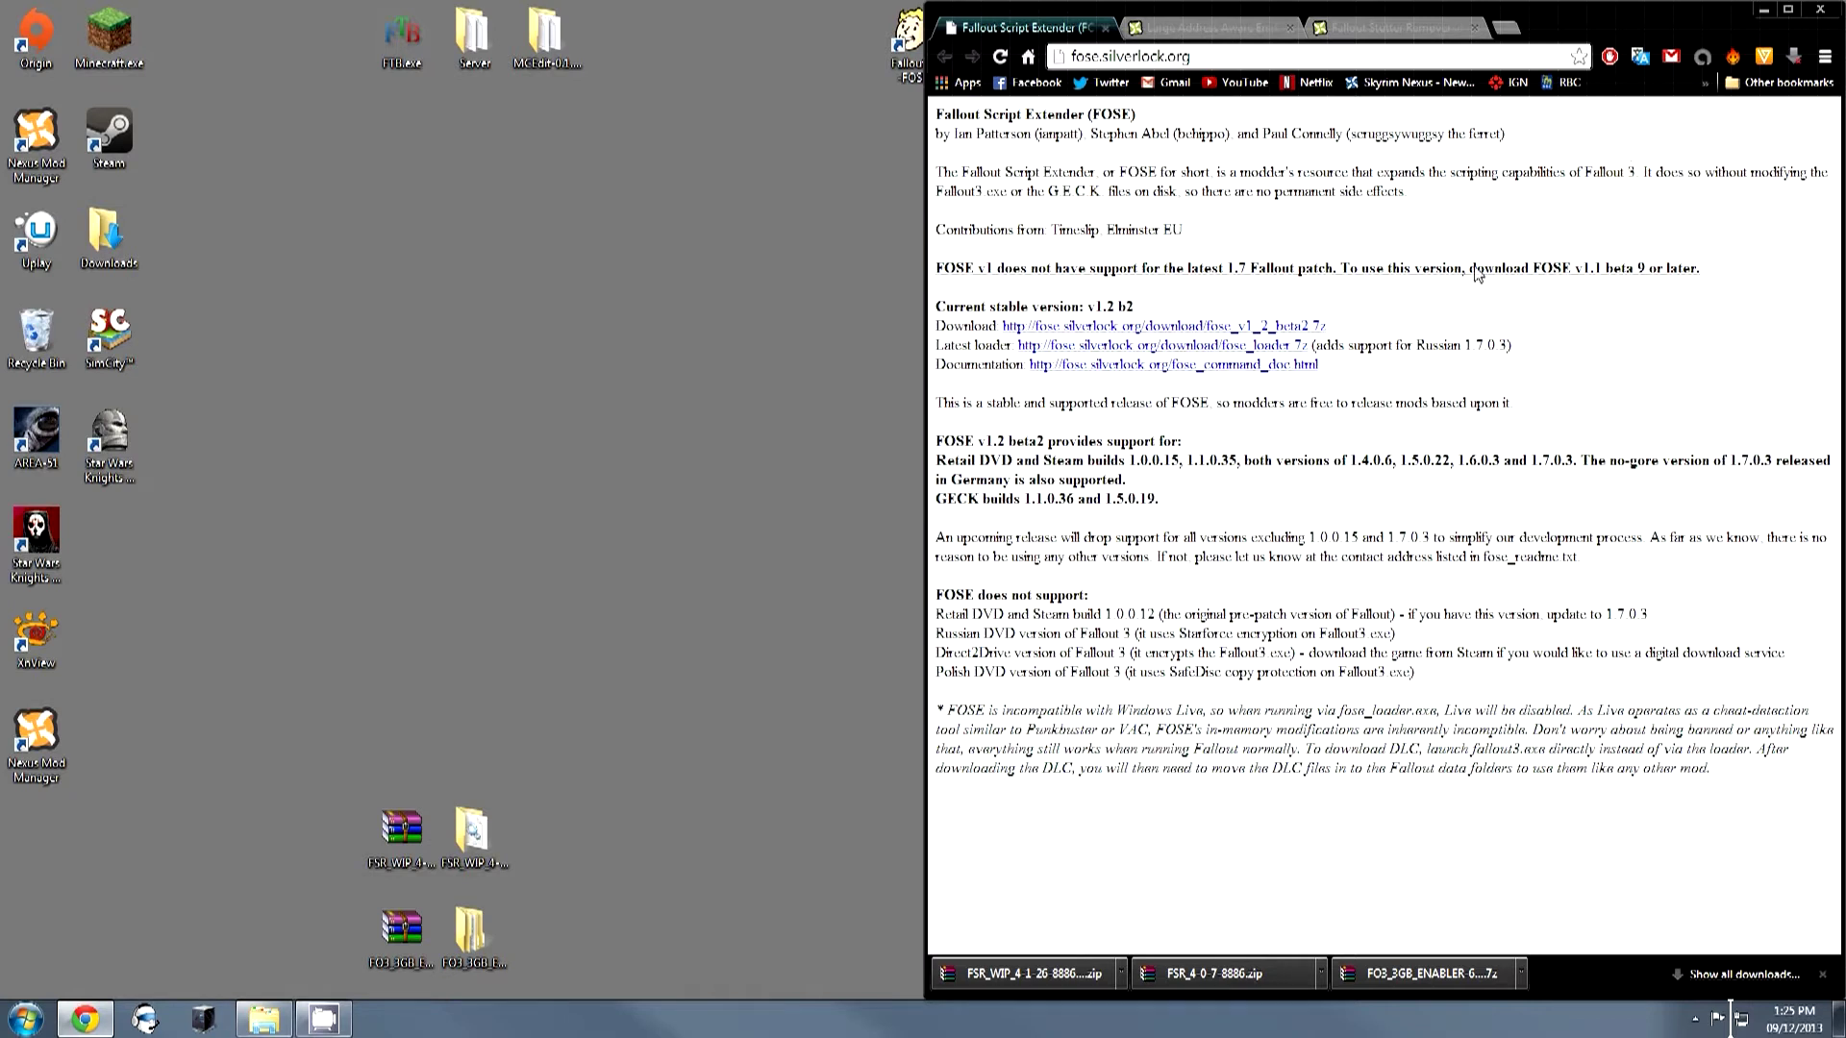
{"action": "left_click", "coordinate": [1308, 329]}
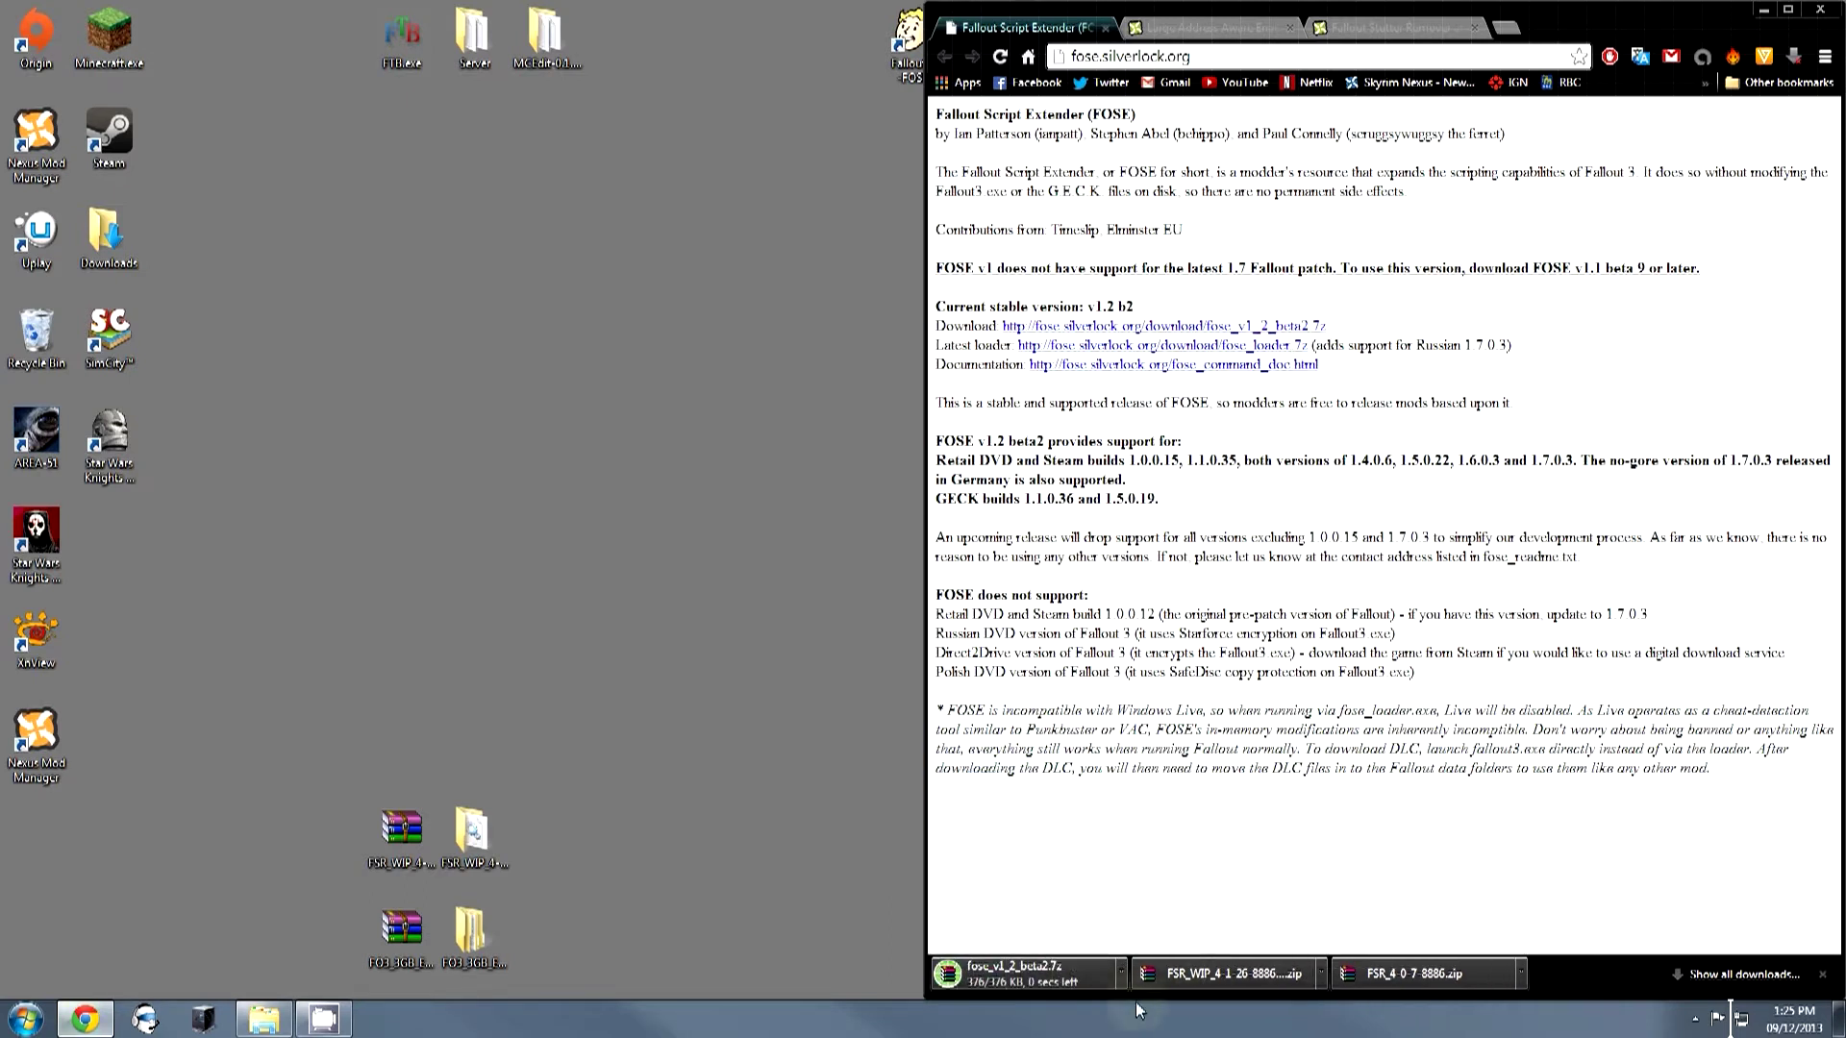
{"action": "left_click_drag", "start_coordinate": [1065, 977], "coordinate": [412, 765]}
{"action": "right_click", "coordinate": [416, 753]}
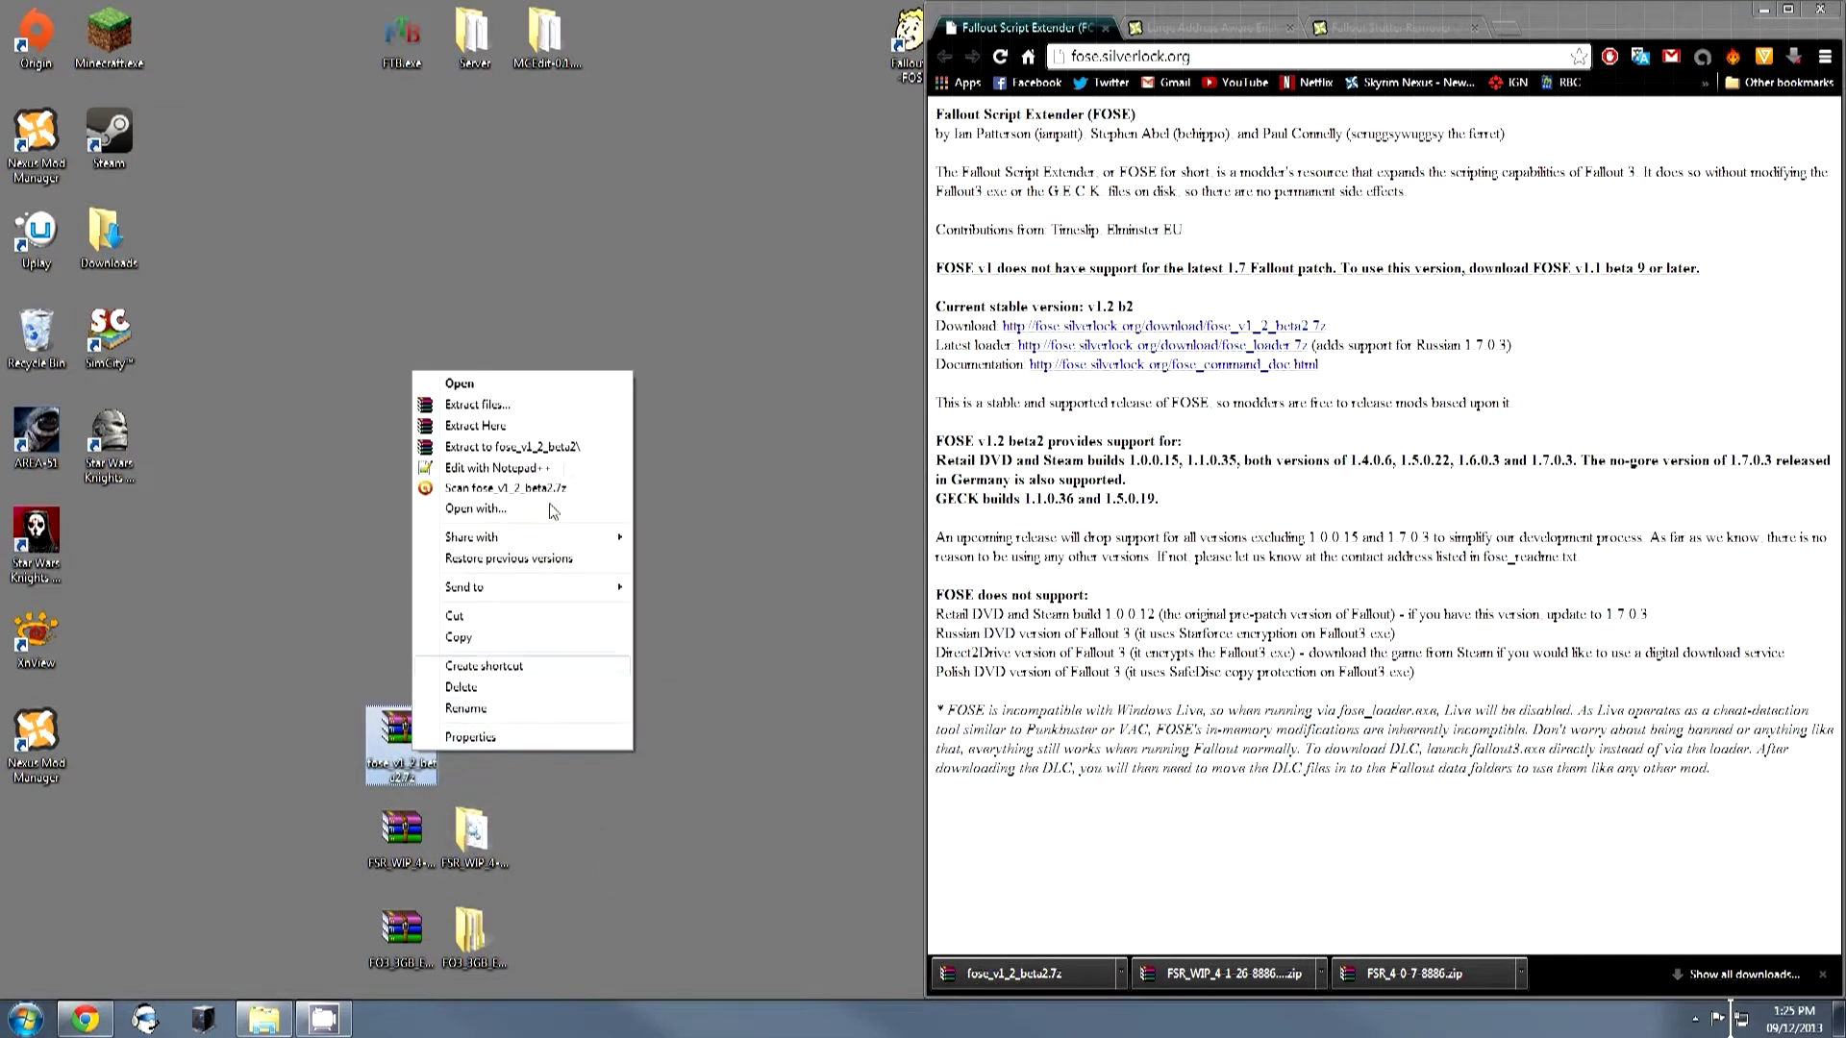
Extract fose_v1_2_beta2.7z into a fose_v1_2_beta2 desktop folder and open its inner folder.
{"action": "left_click", "coordinate": [572, 456]}
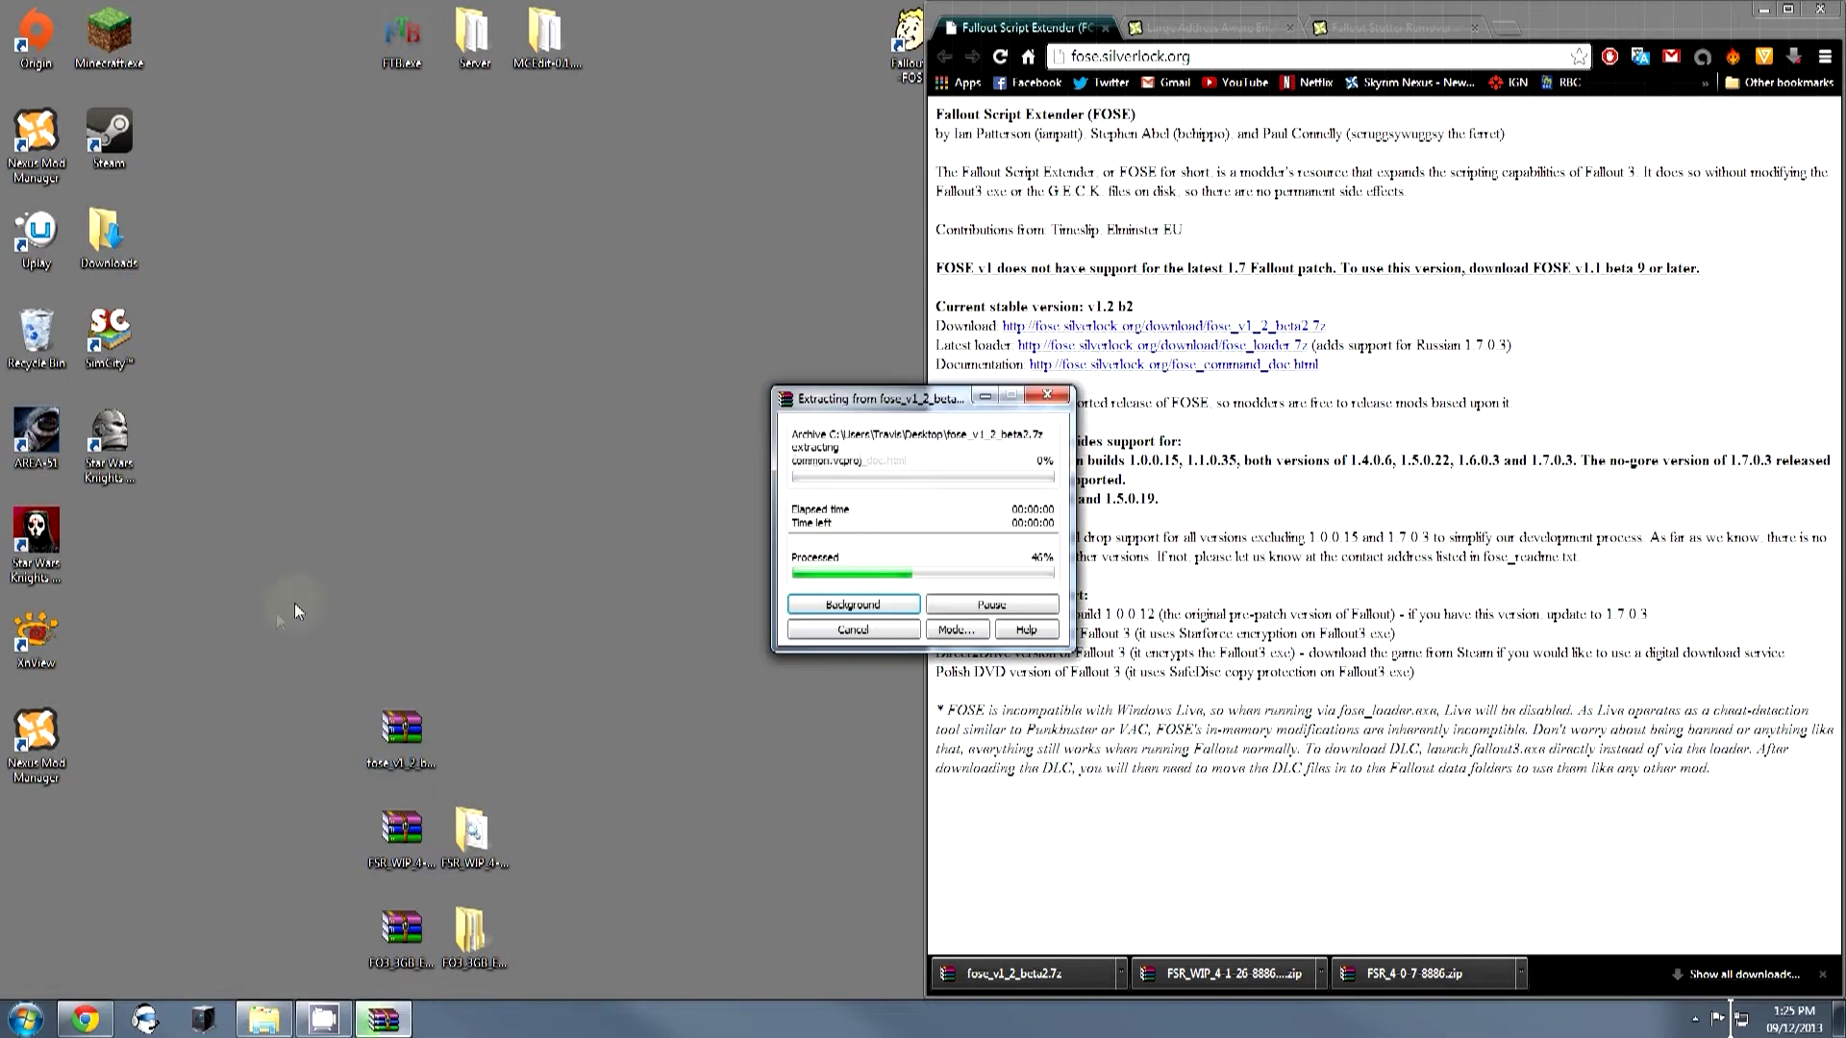
{"action": "left_click_drag", "start_coordinate": [34, 829], "coordinate": [473, 756]}
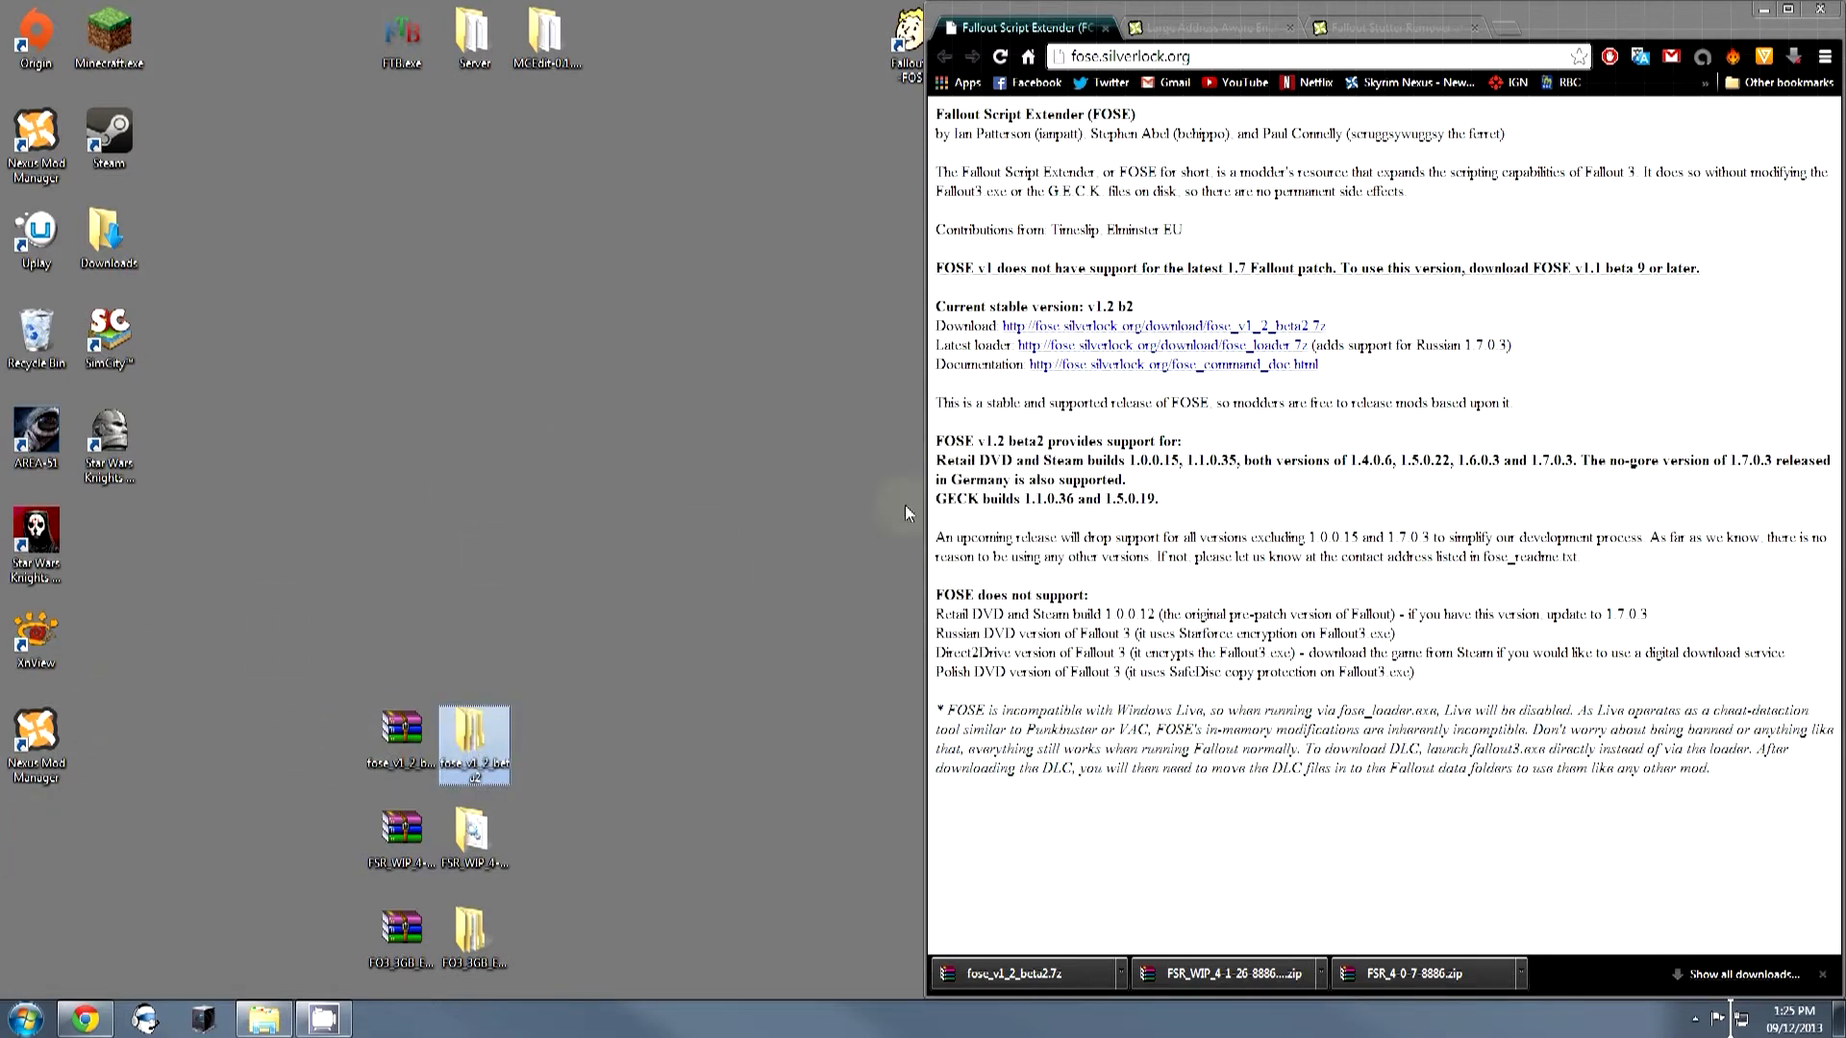
{"action": "left_click", "coordinate": [1763, 9]}
{"action": "double_click", "coordinate": [471, 735]}
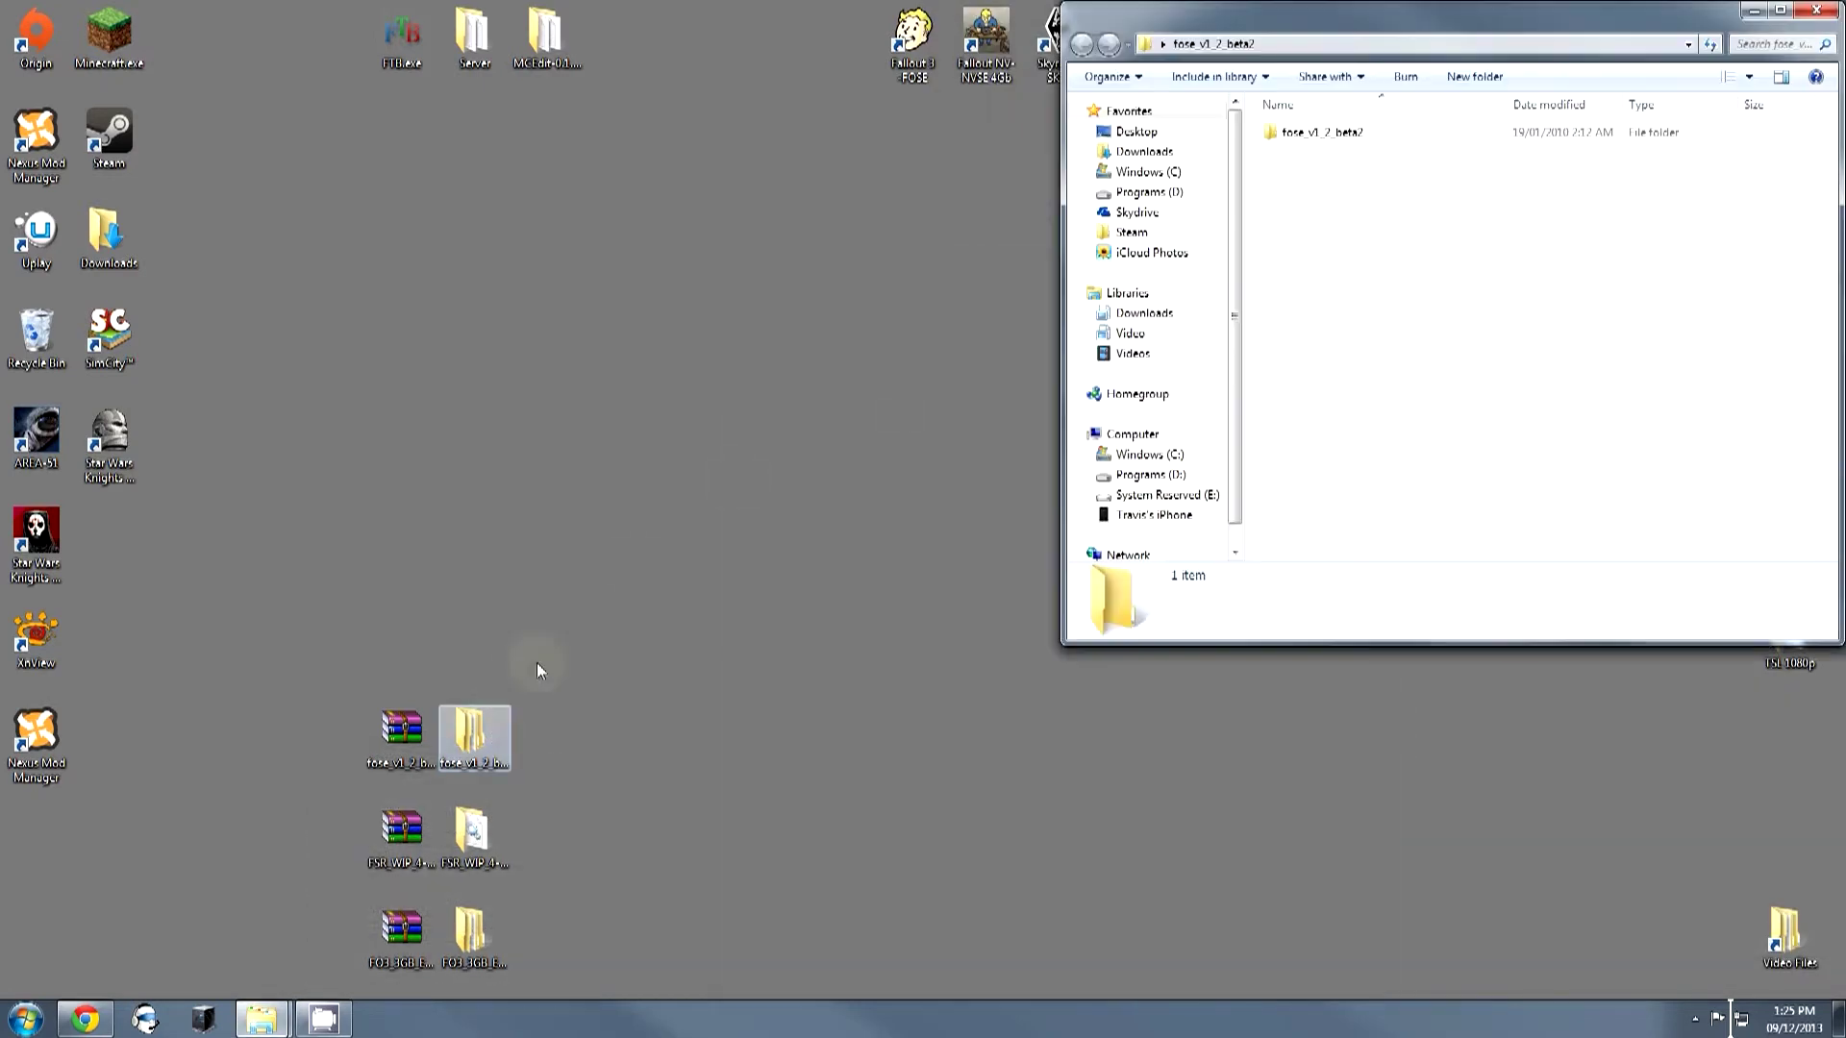
{"action": "double_click", "coordinate": [1364, 134]}
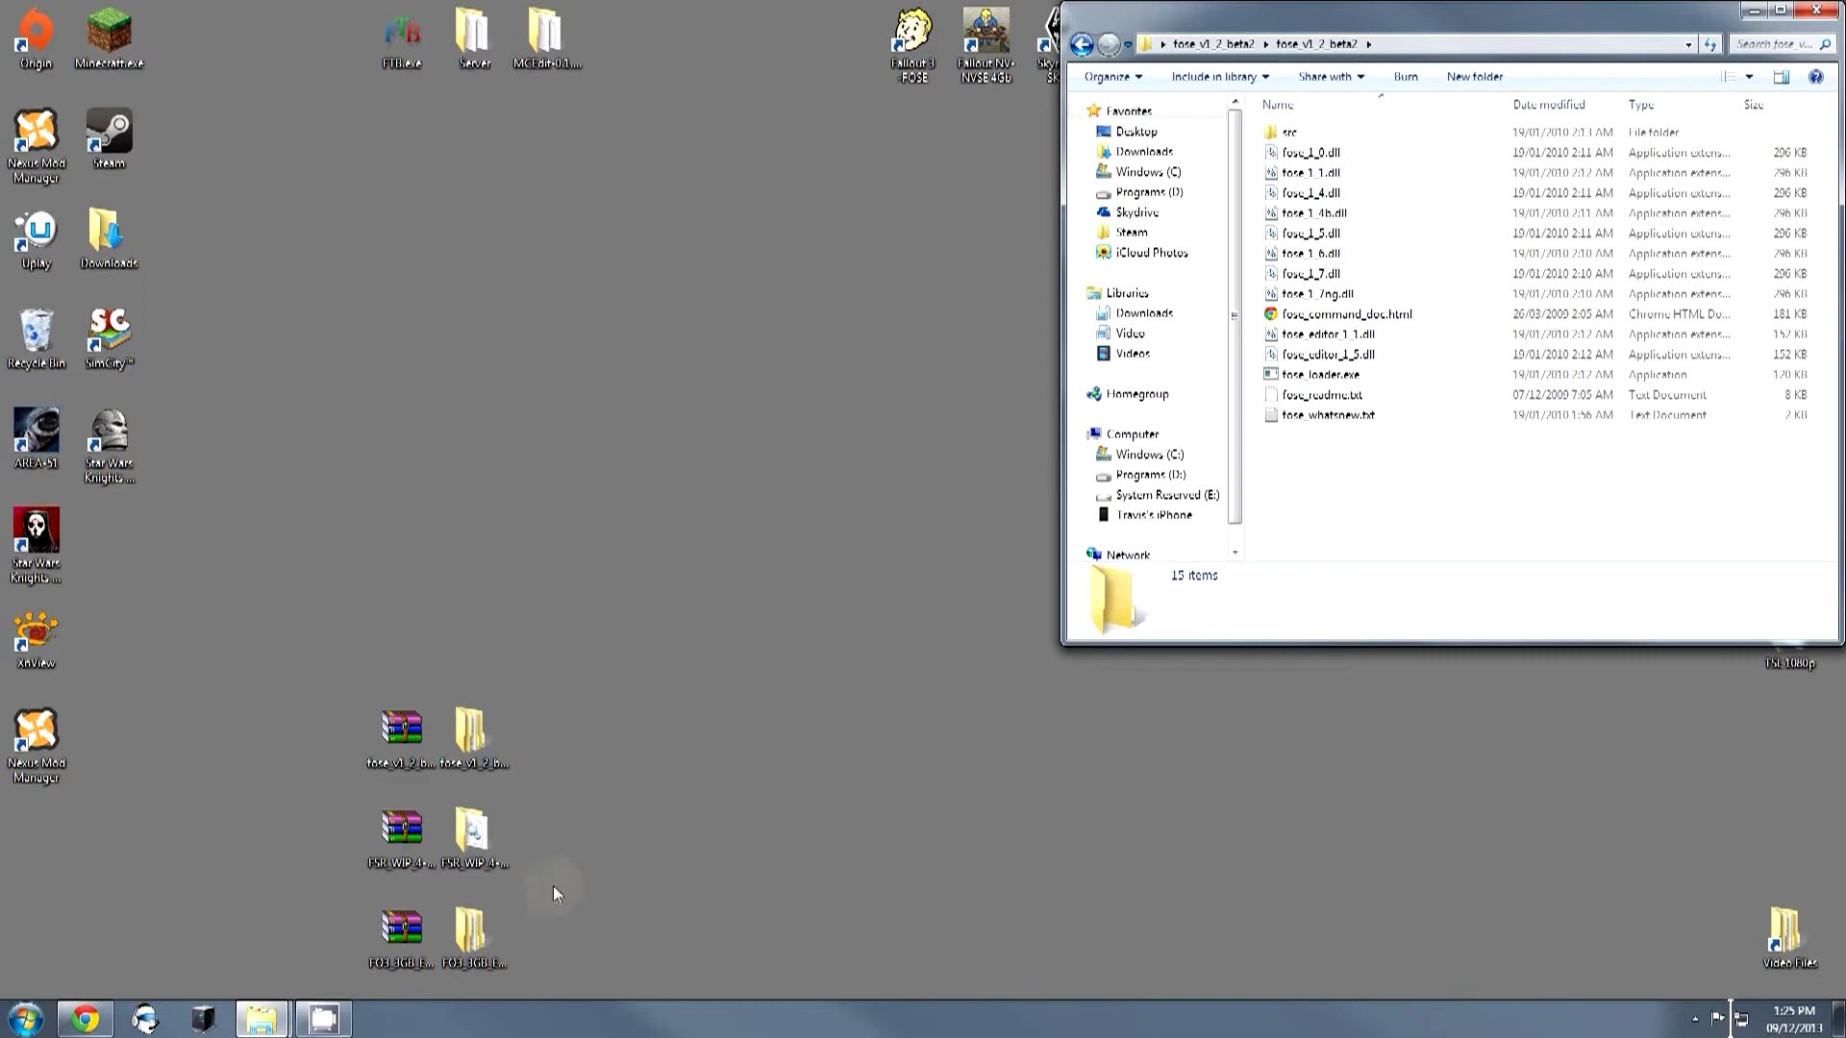
Bring the Fallout 3 goty game folder window up beside the FOSE files.
{"action": "mouse_move", "coordinate": [262, 1004]}
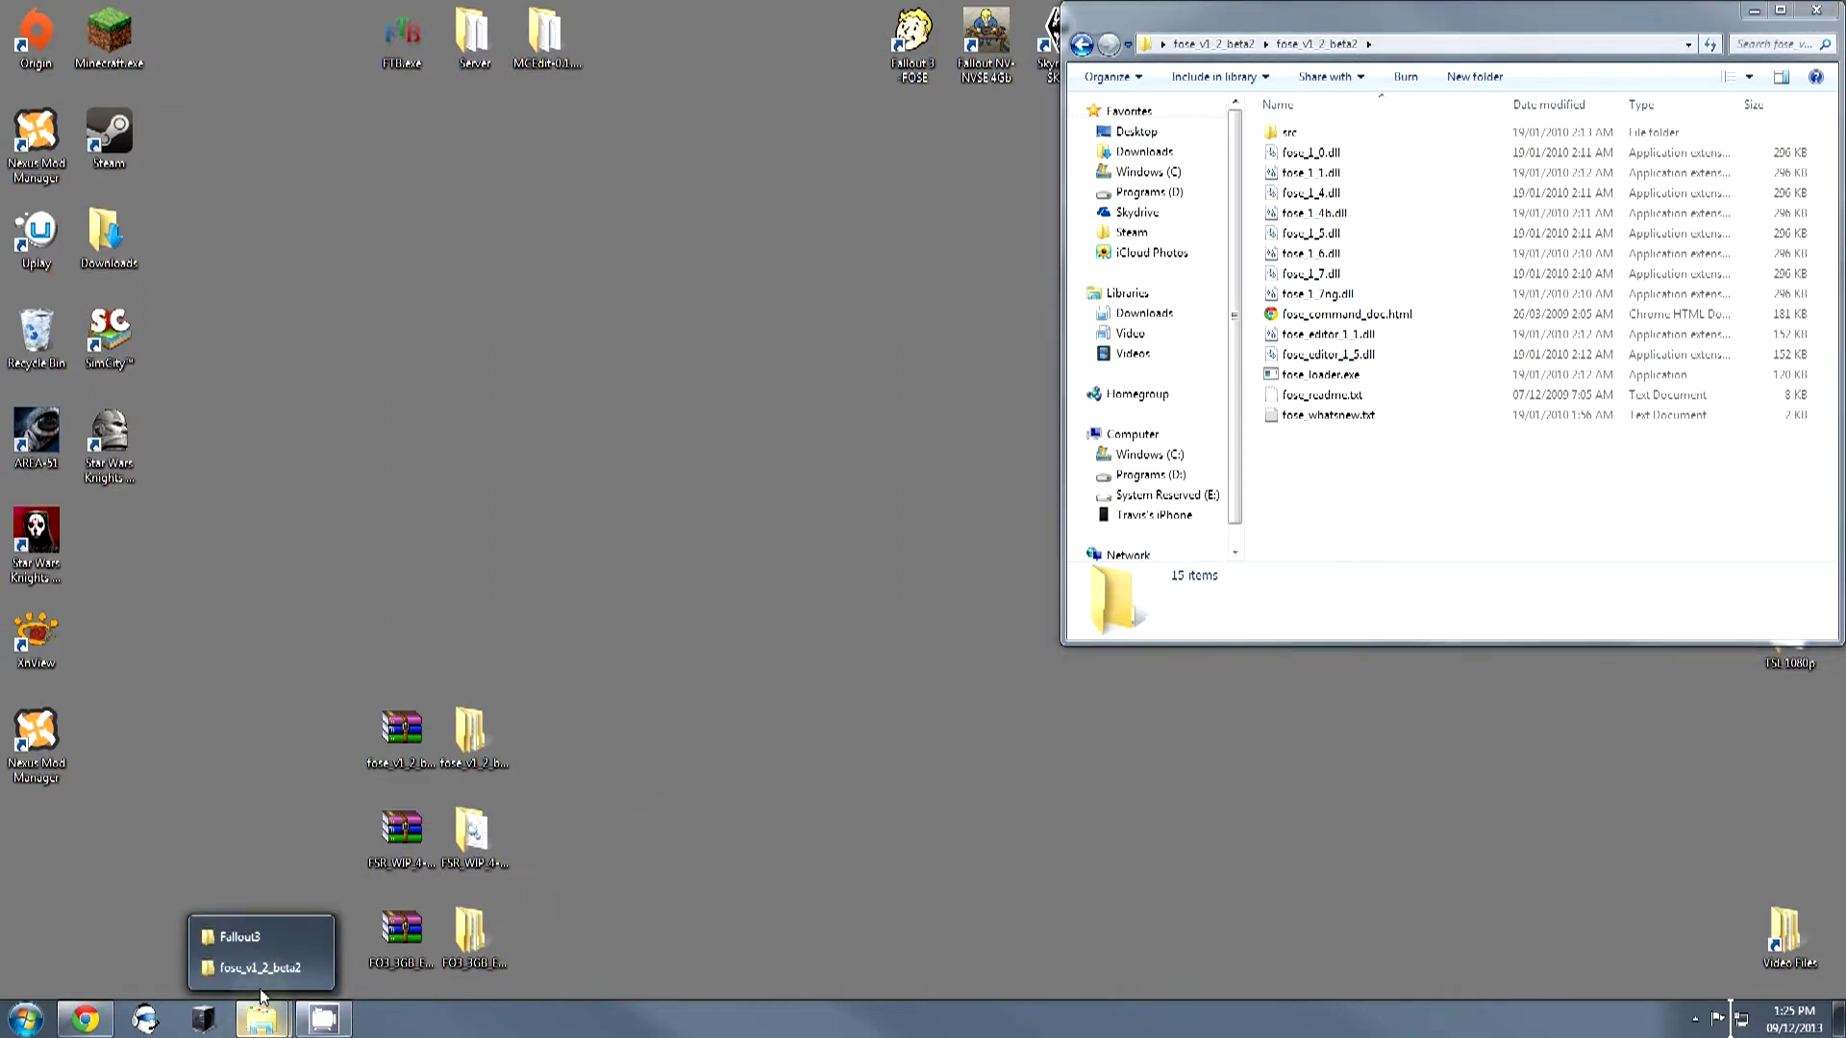
{"action": "left_click", "coordinate": [273, 937]}
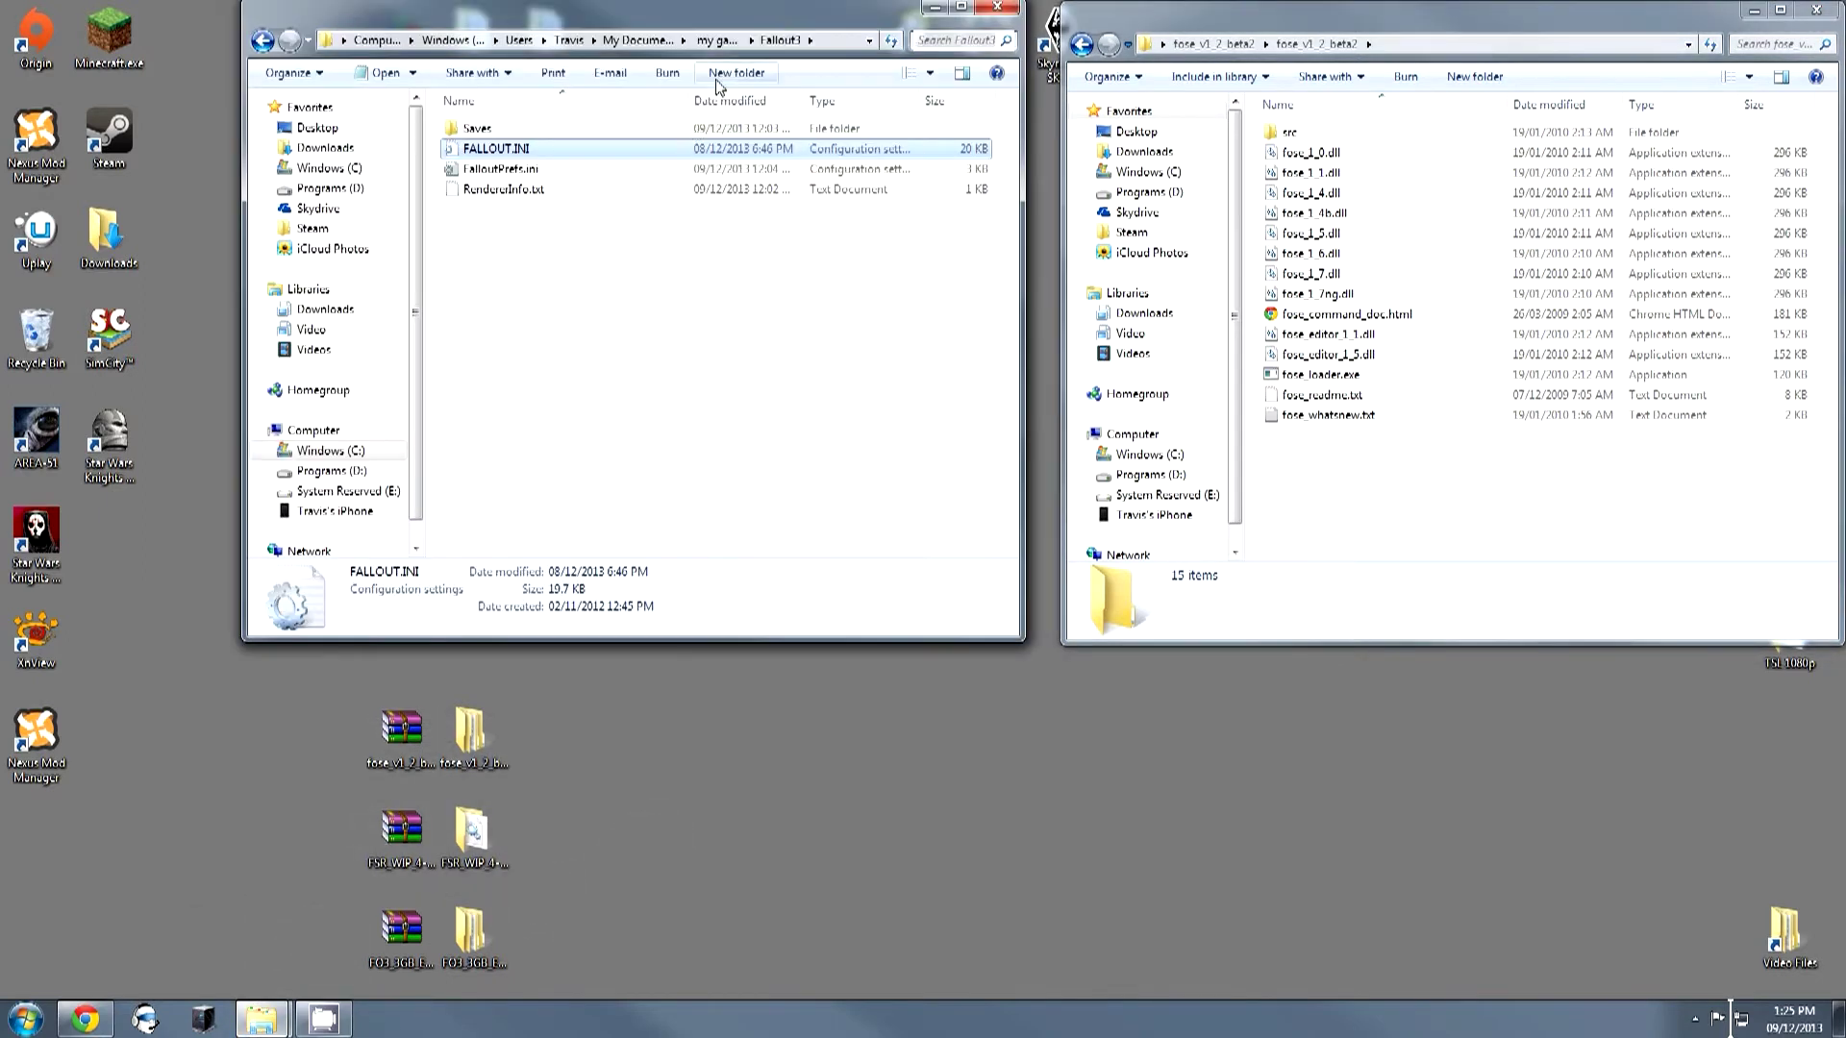
{"action": "left_click", "coordinate": [933, 7]}
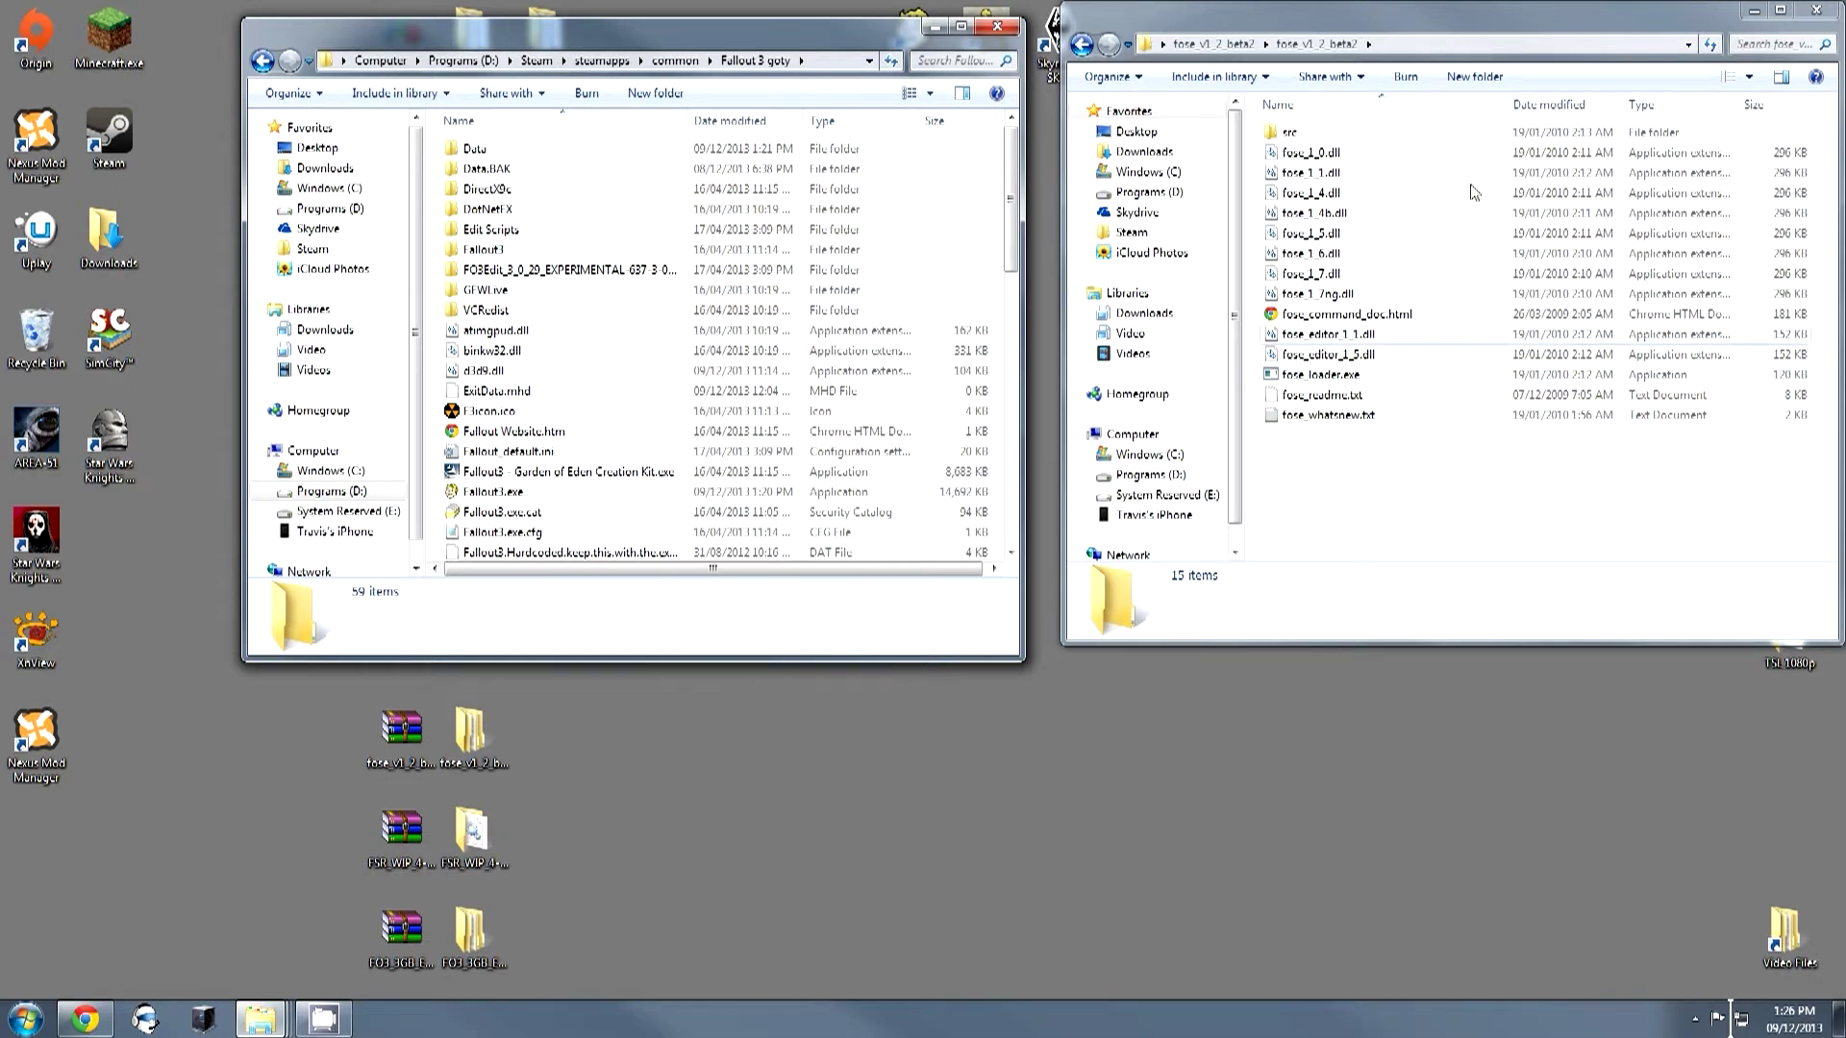
Select the ten FOSE dlls plus fose_loader.exe and drag them into the game folder.
{"action": "left_click", "coordinate": [1357, 400]}
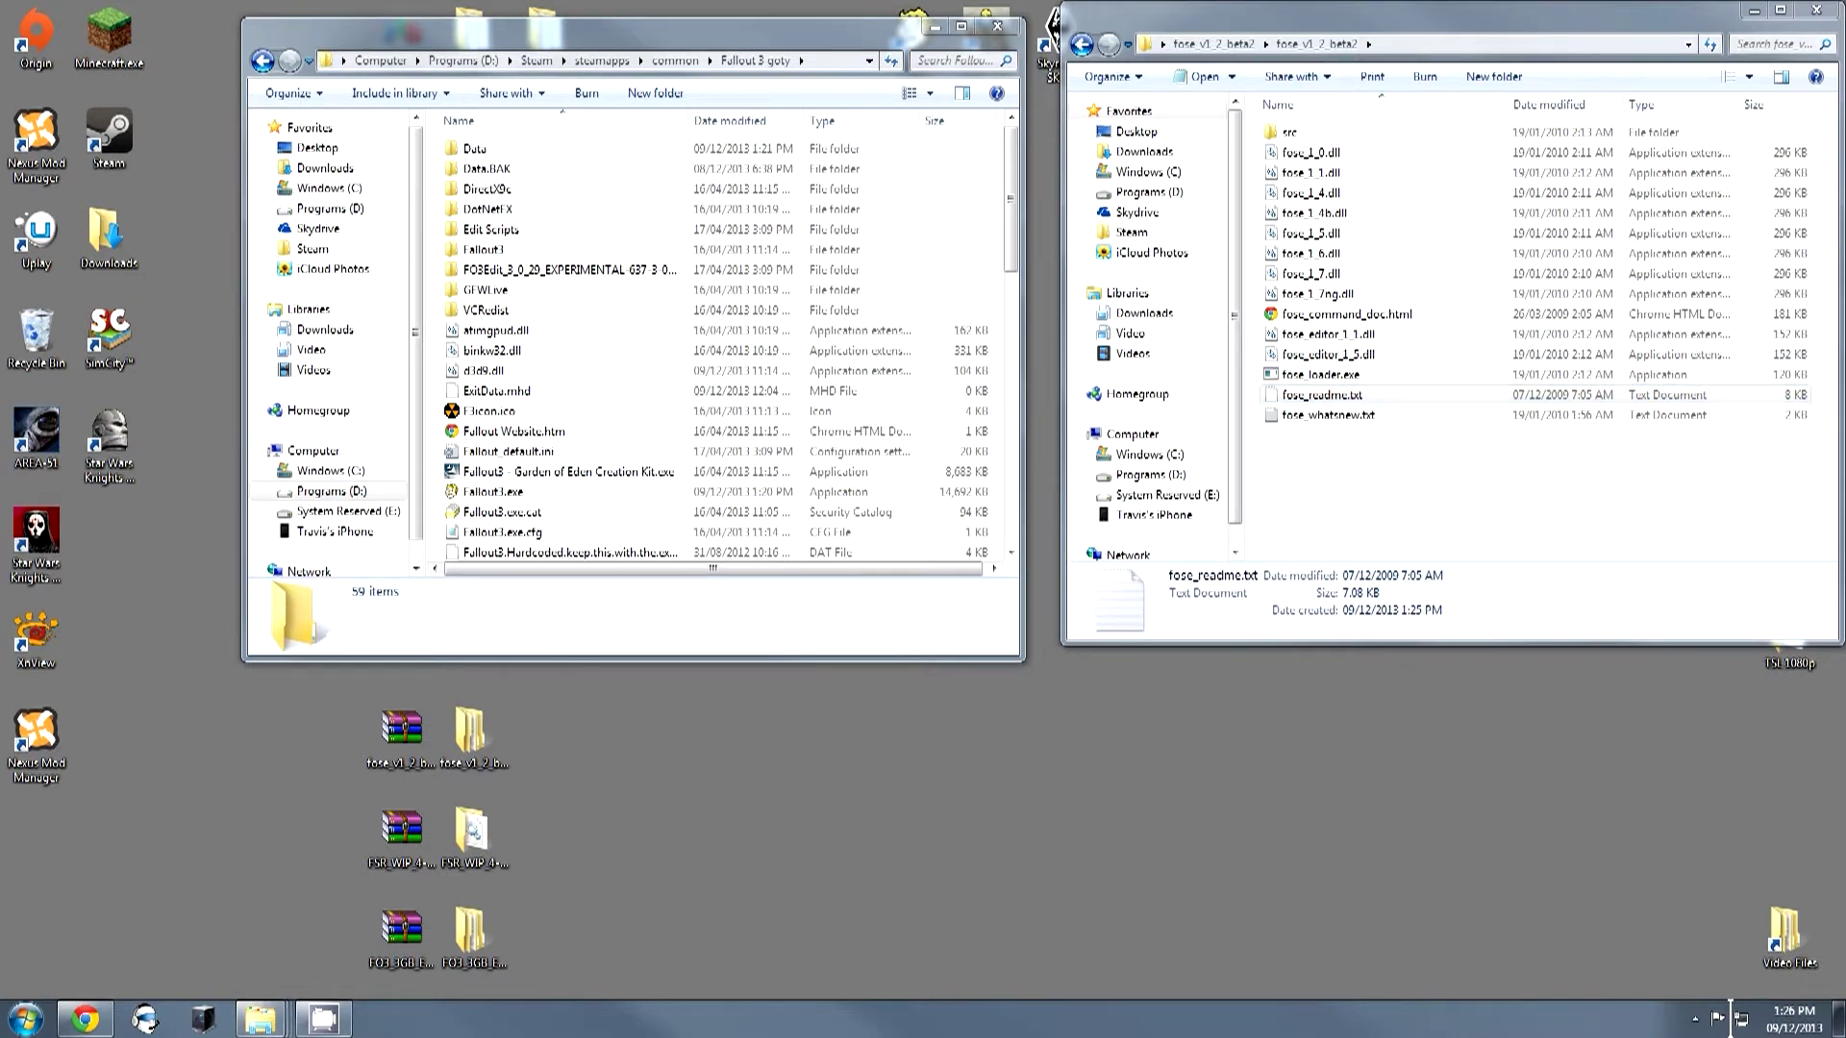
{"action": "left_click", "coordinate": [1317, 401]}
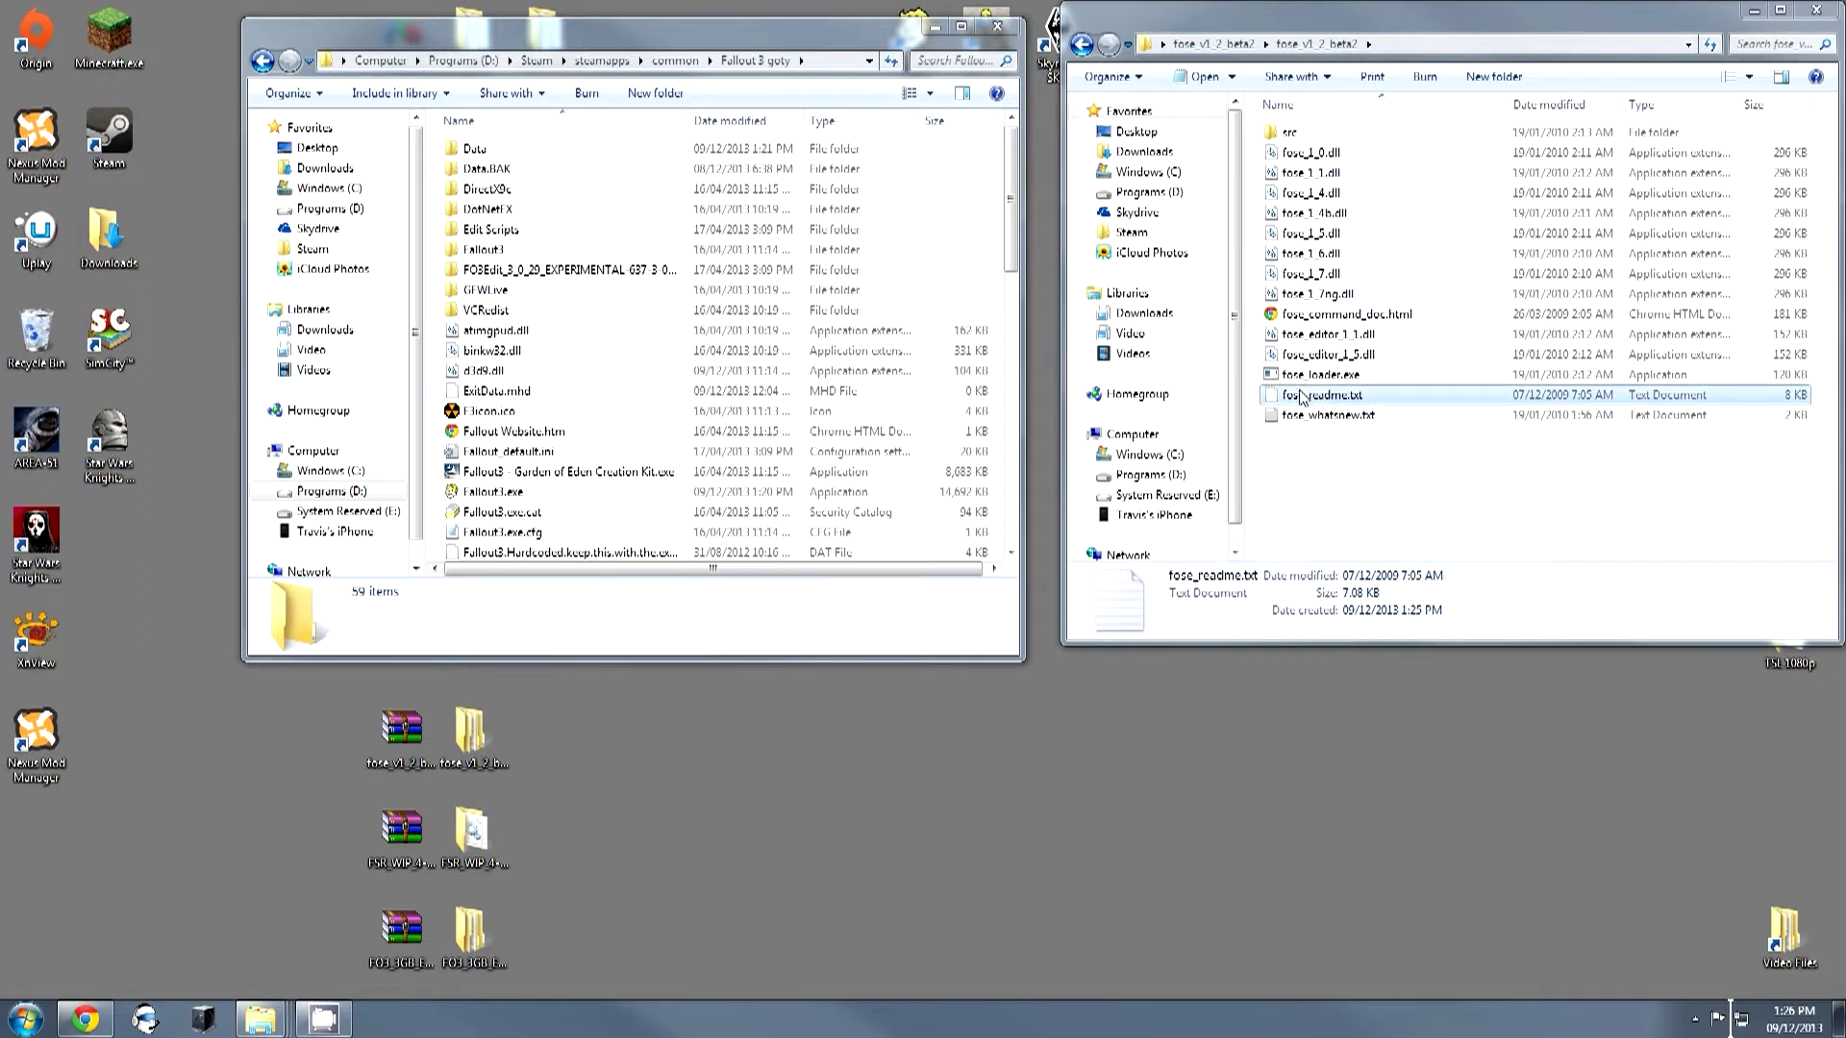
{"action": "left_click", "coordinate": [1346, 153]}
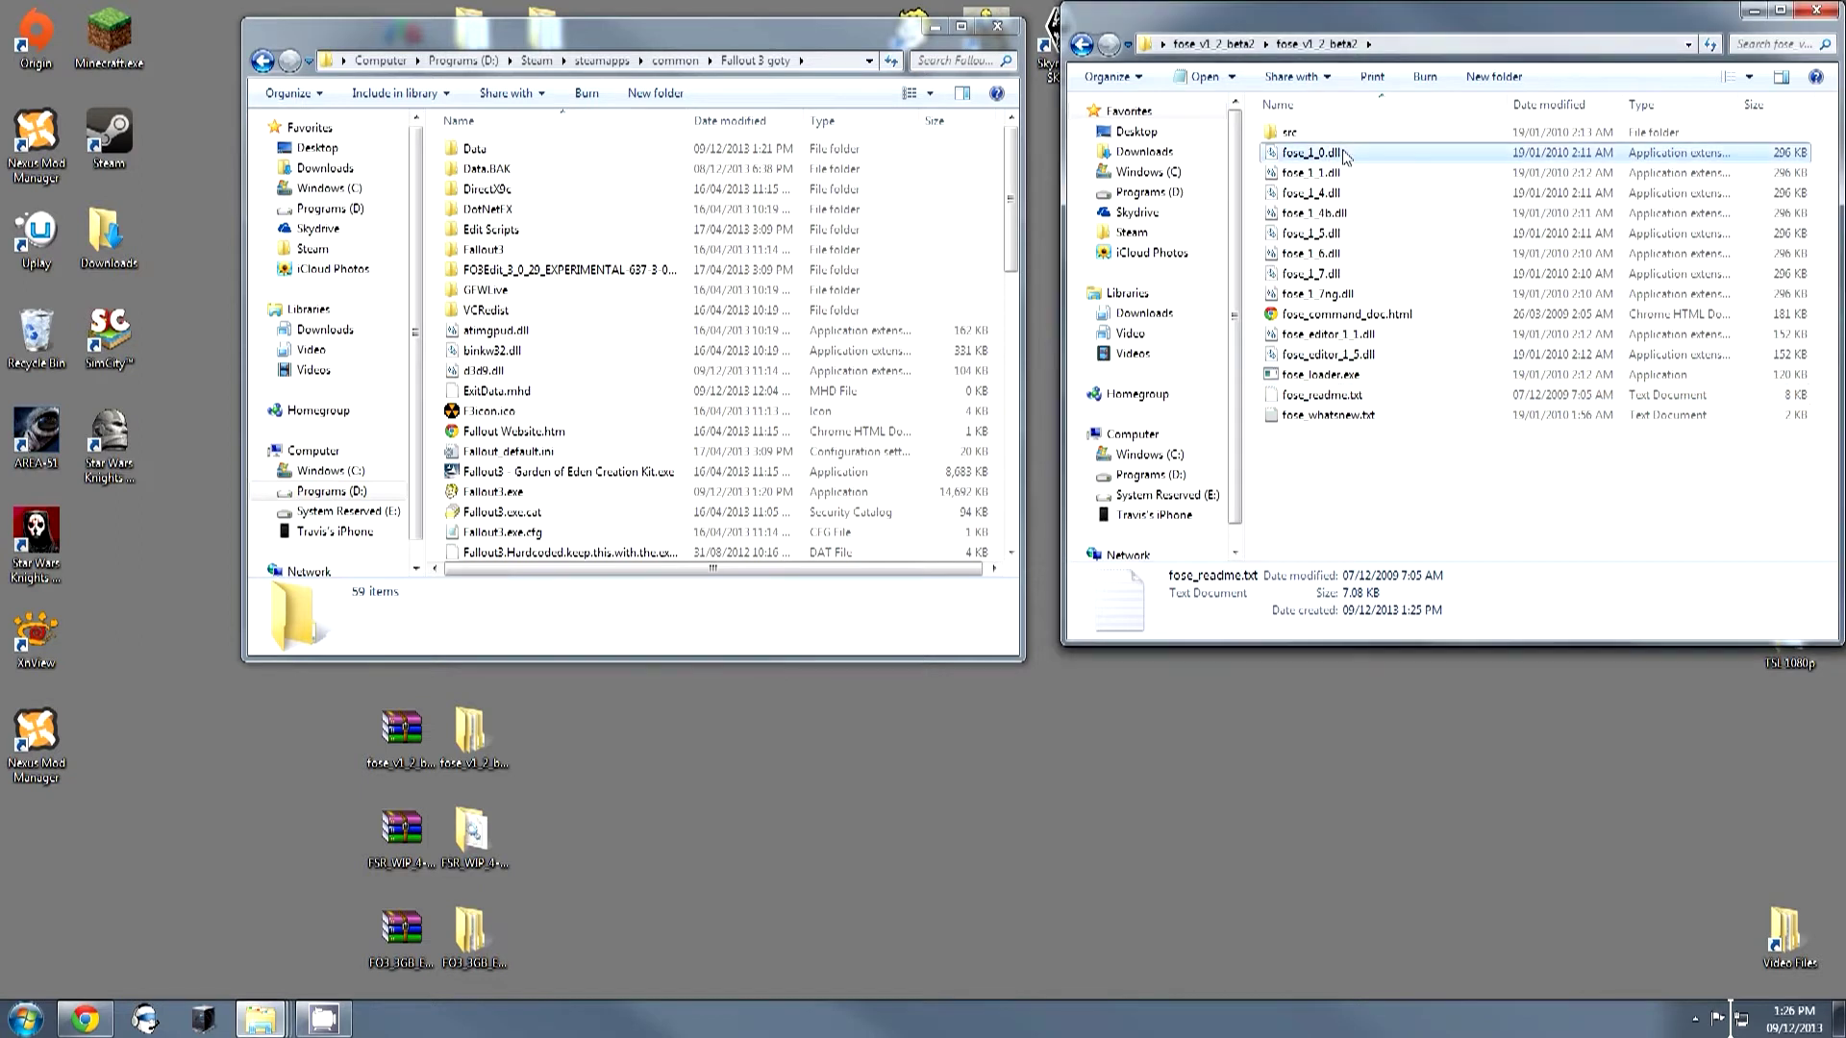
{"action": "left_click", "coordinate": [1332, 278], "text": "shift"}
{"action": "left_click_drag", "start_coordinate": [1332, 279], "coordinate": [1370, 338]}
{"action": "left_click", "coordinate": [1351, 375], "text": "ctrl"}
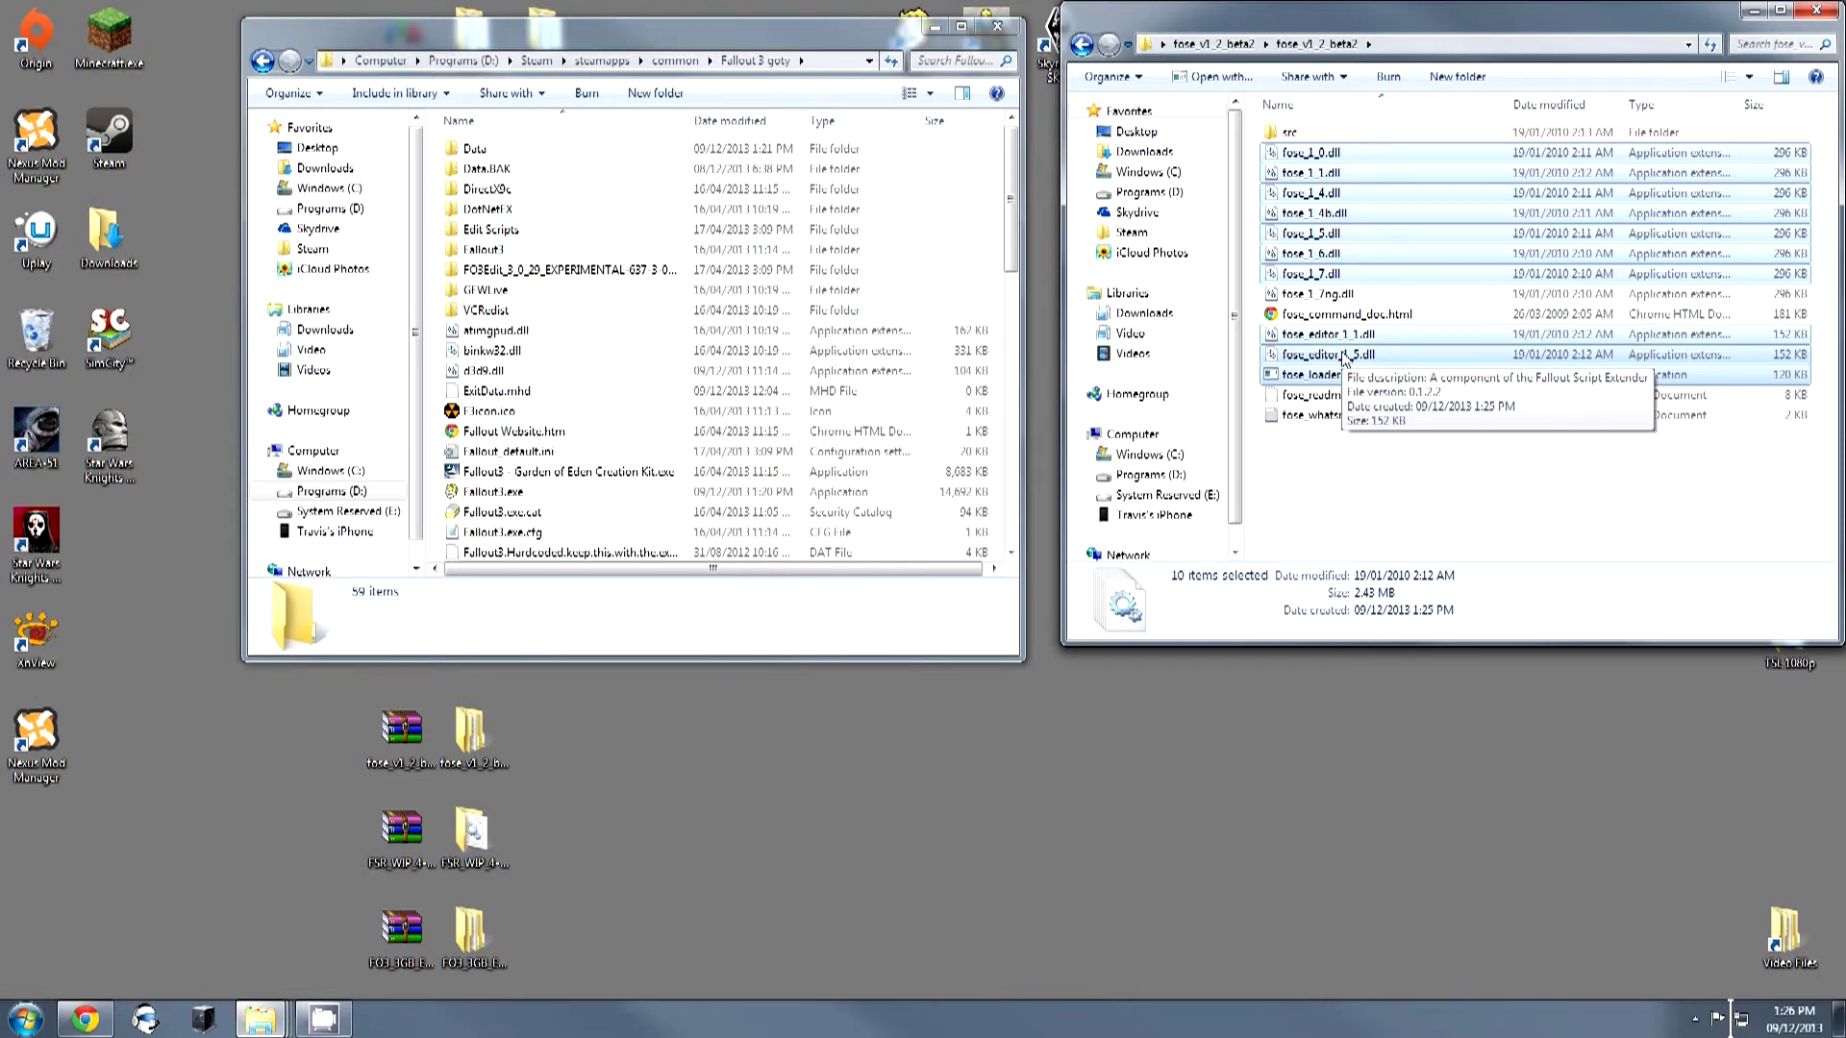
{"action": "left_click_drag", "start_coordinate": [1344, 358], "coordinate": [992, 237]}
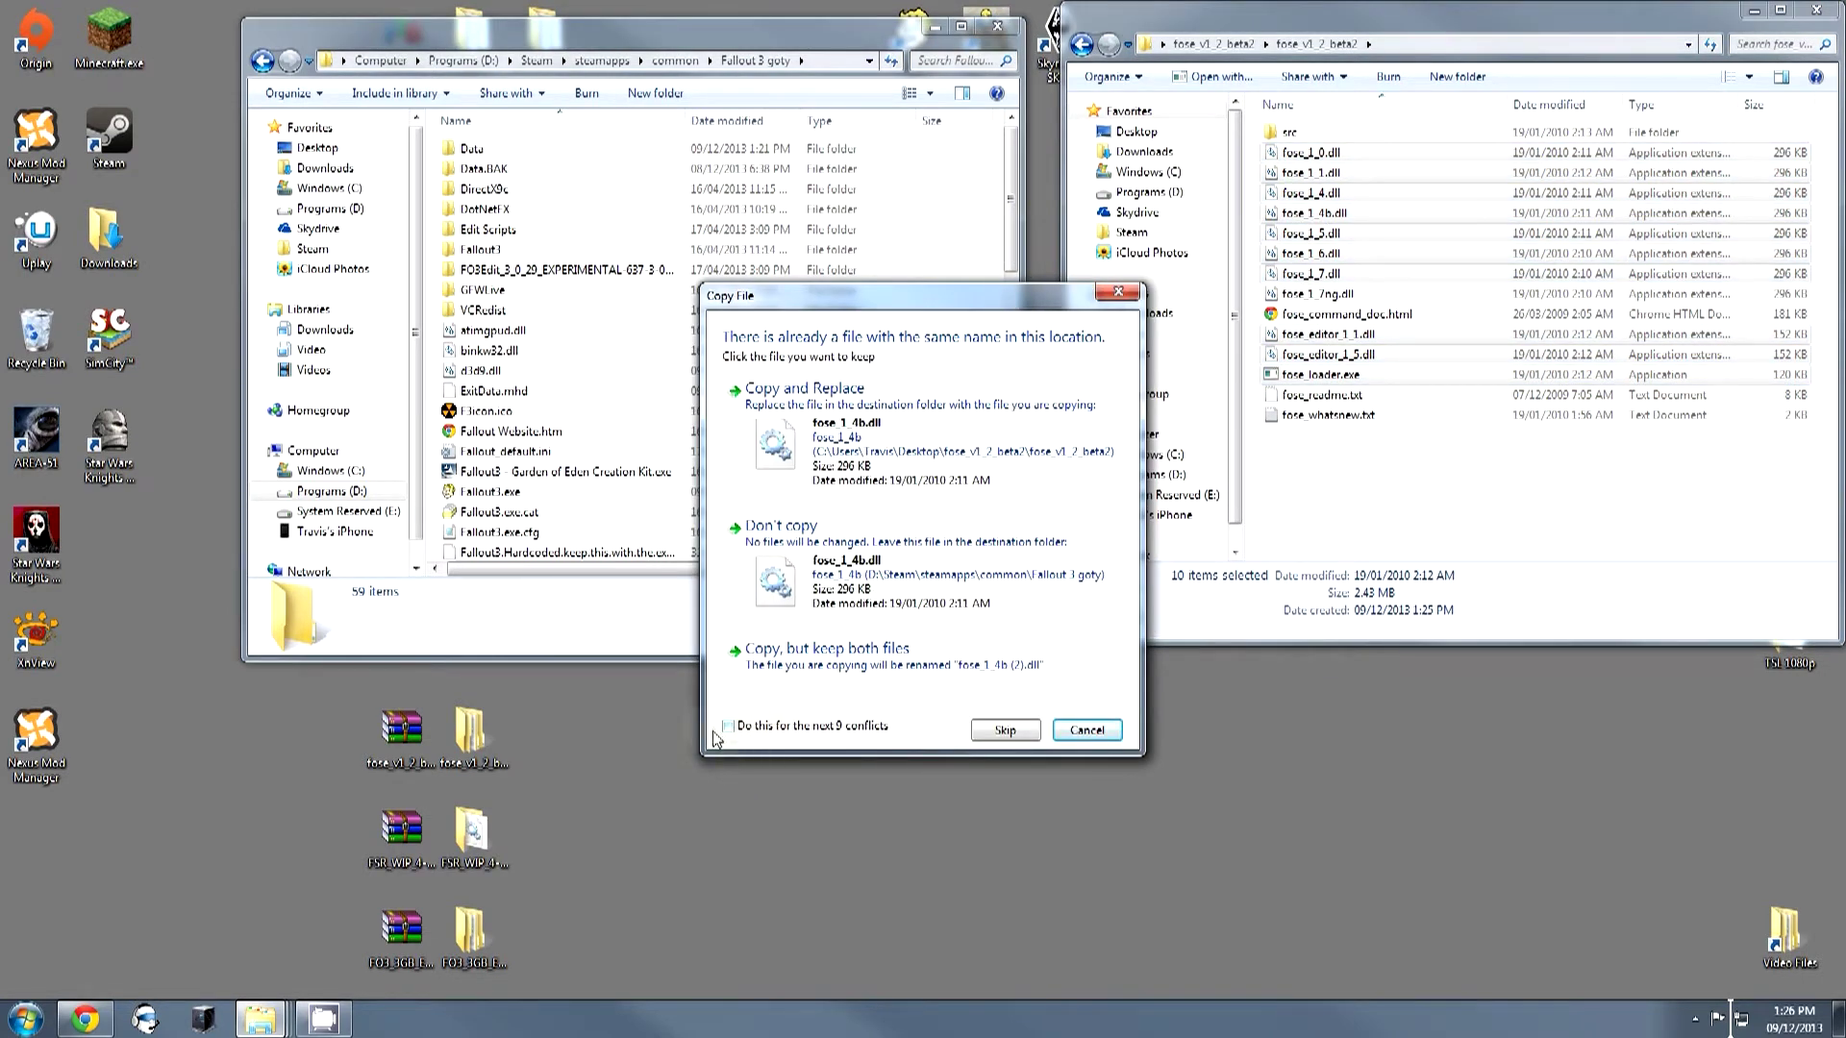
Replace all conflicting files, then copy fose_1_7ng.dll over the existing copy.
{"action": "left_click", "coordinate": [728, 727]}
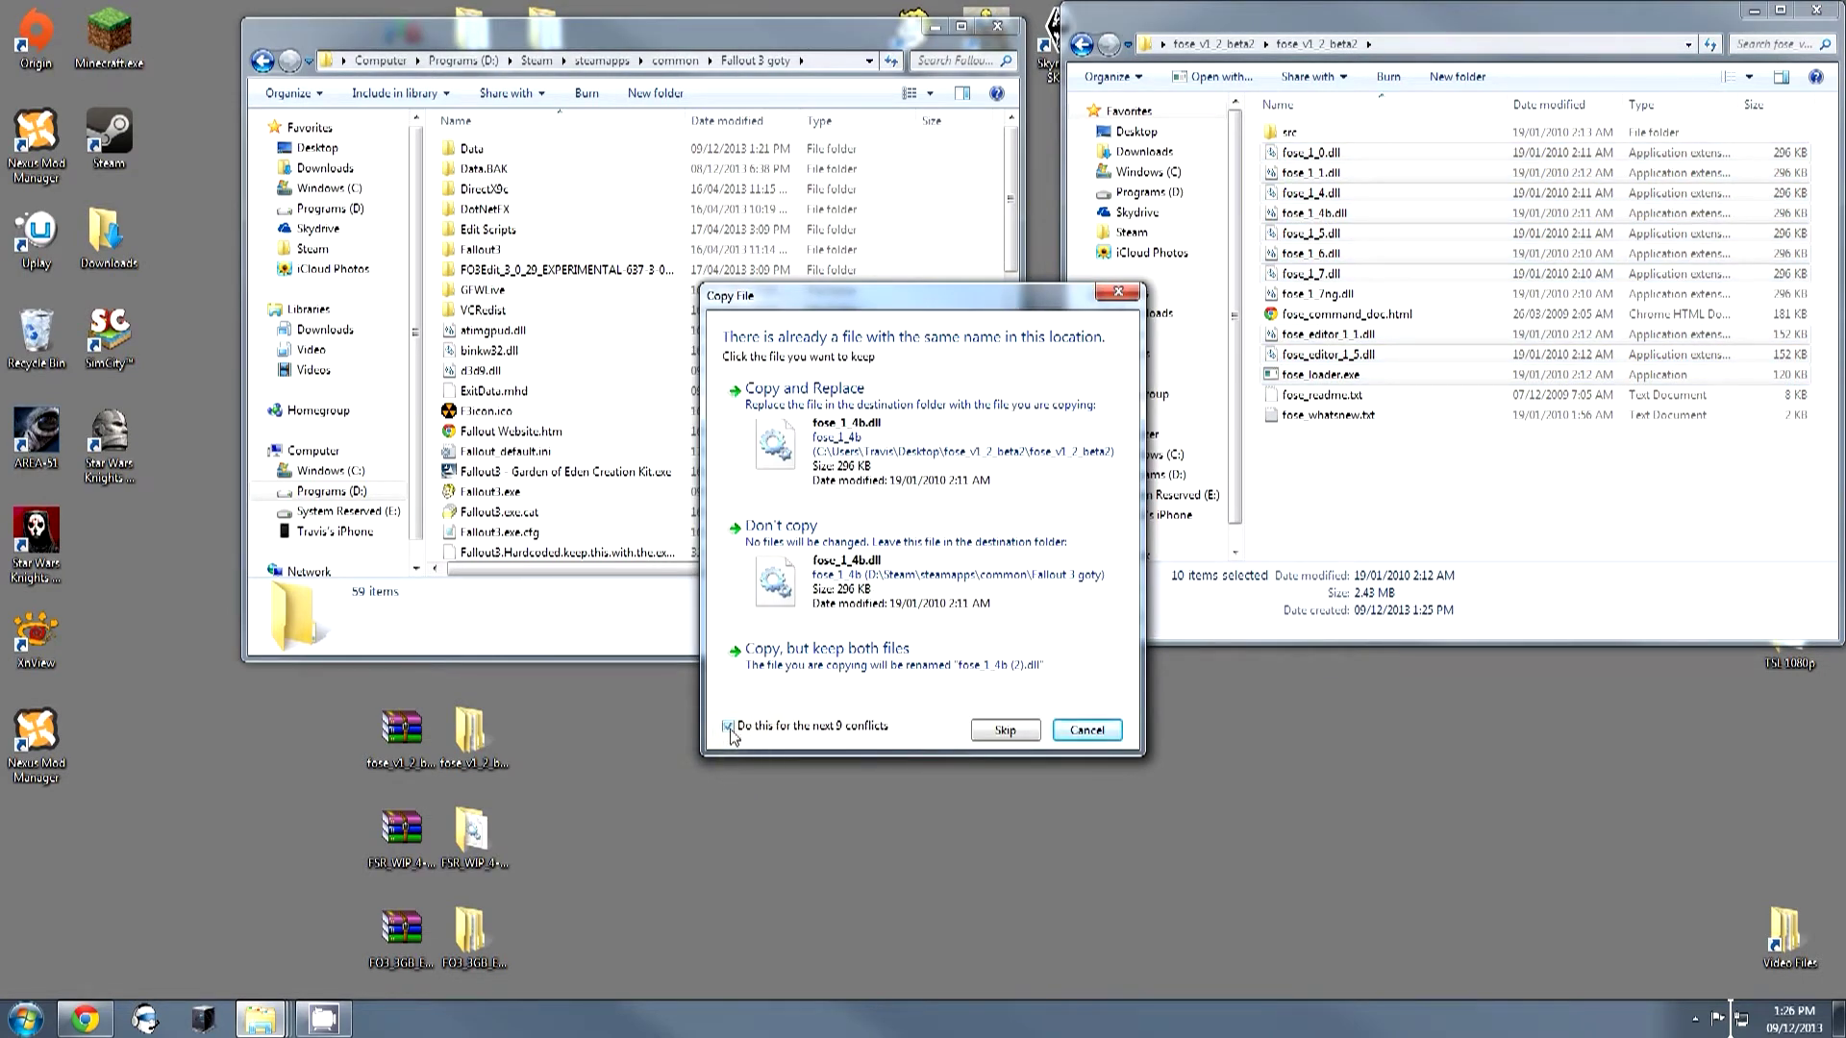
{"action": "left_click", "coordinate": [853, 452]}
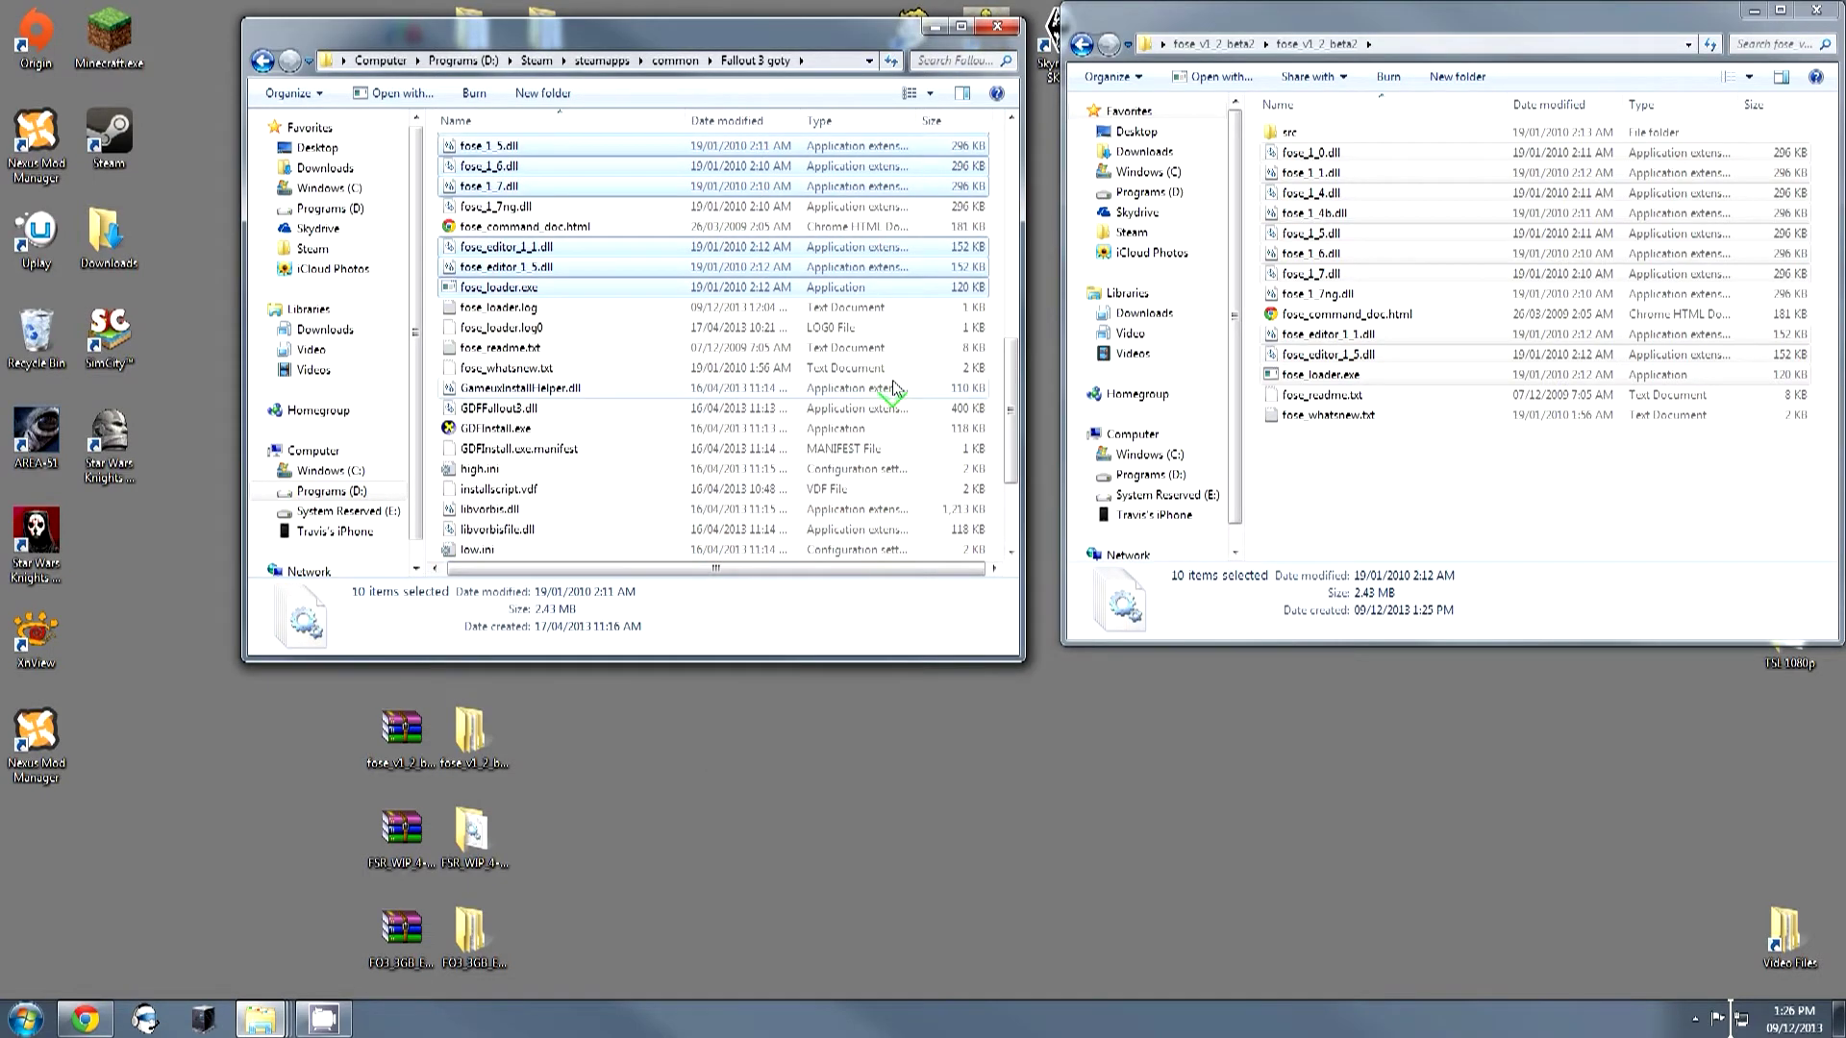
{"action": "left_click", "coordinate": [1350, 233]}
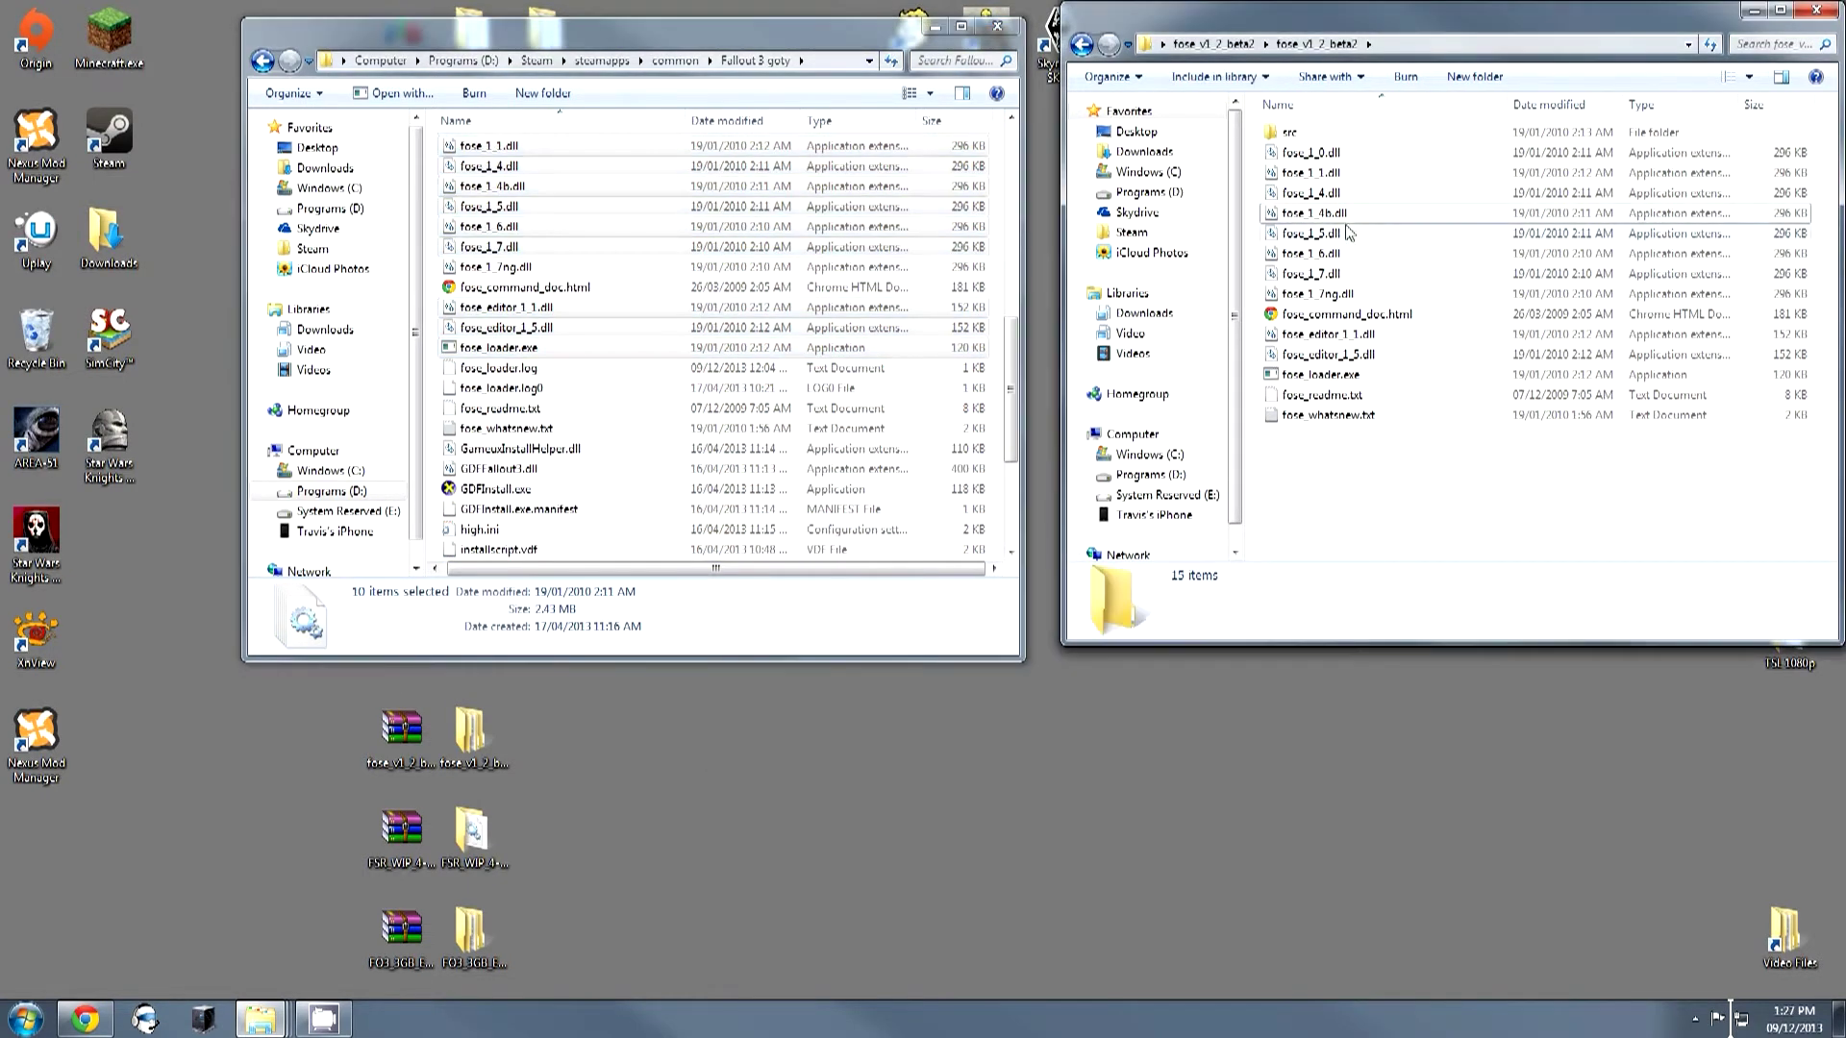
{"action": "left_click_drag", "start_coordinate": [1317, 294], "coordinate": [973, 285]}
{"action": "left_click", "coordinate": [976, 471]}
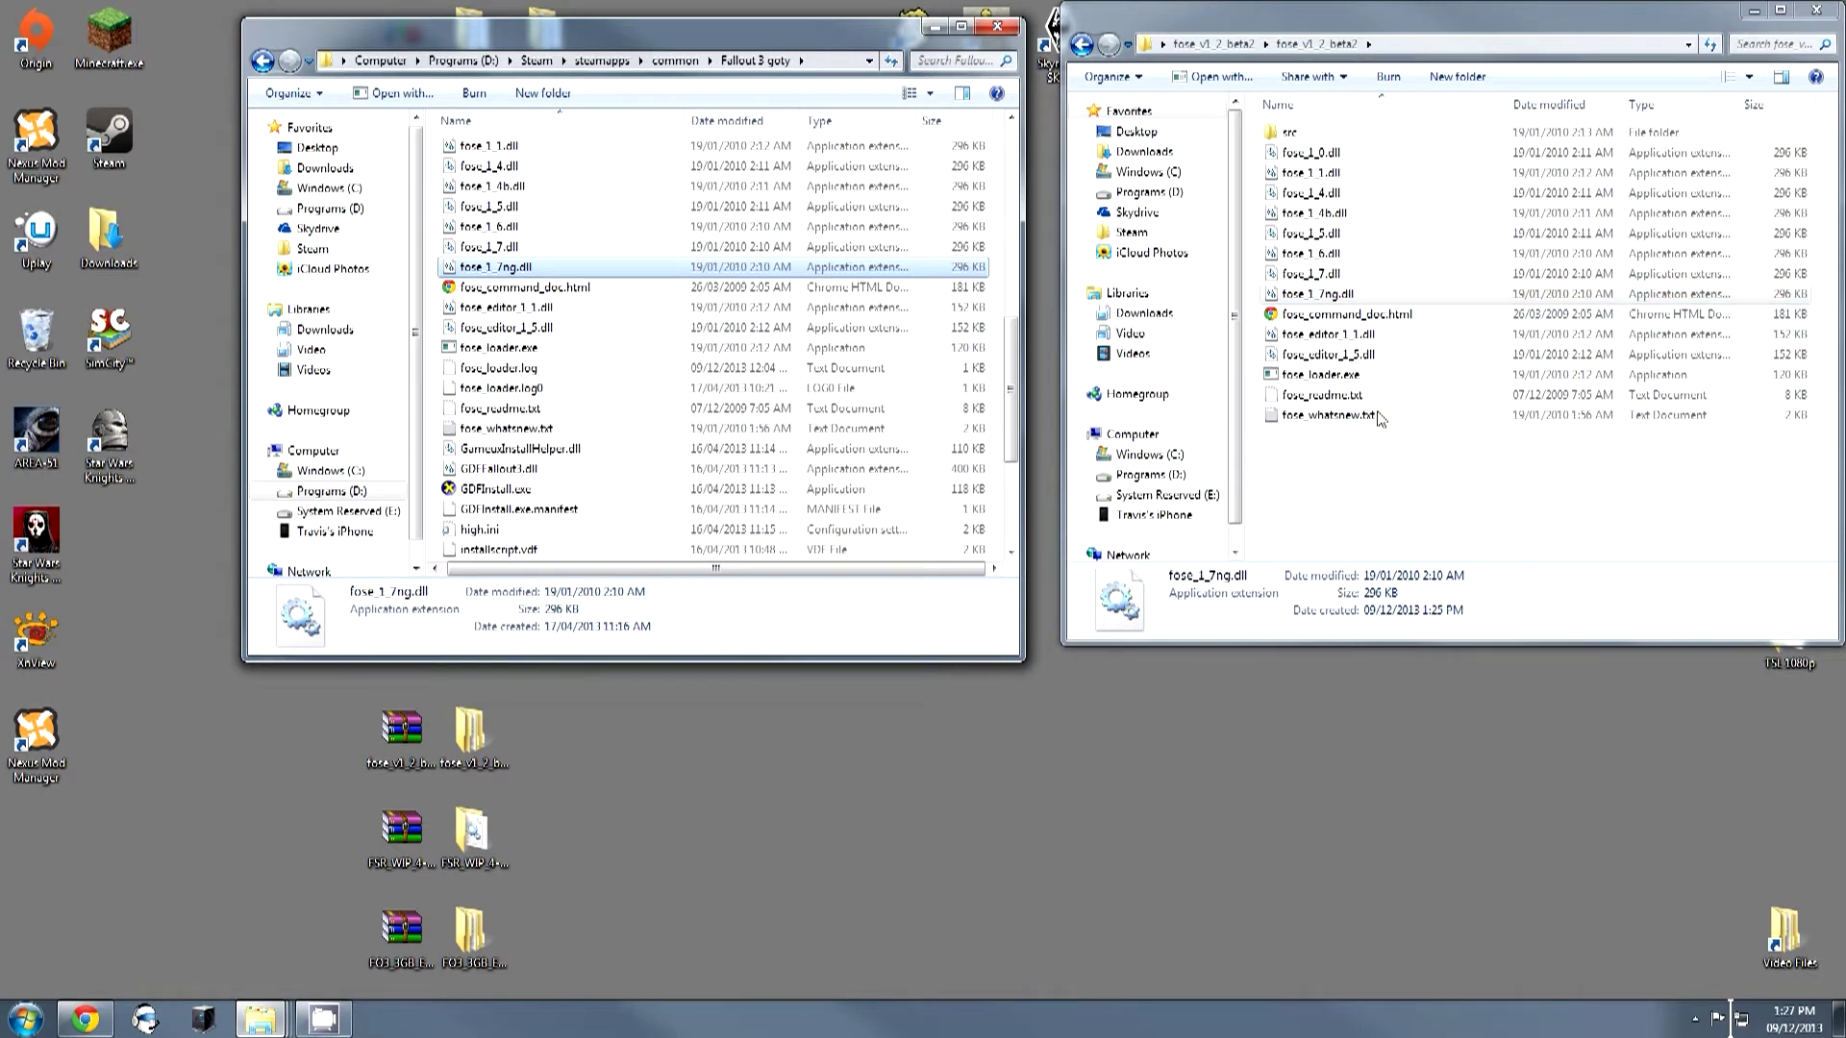
Copy all 15 FOSE files into the game folder, replacing every conflicting file.
{"action": "left_click_drag", "start_coordinate": [1454, 511], "coordinate": [1284, 135]}
{"action": "left_click", "coordinate": [1411, 512]}
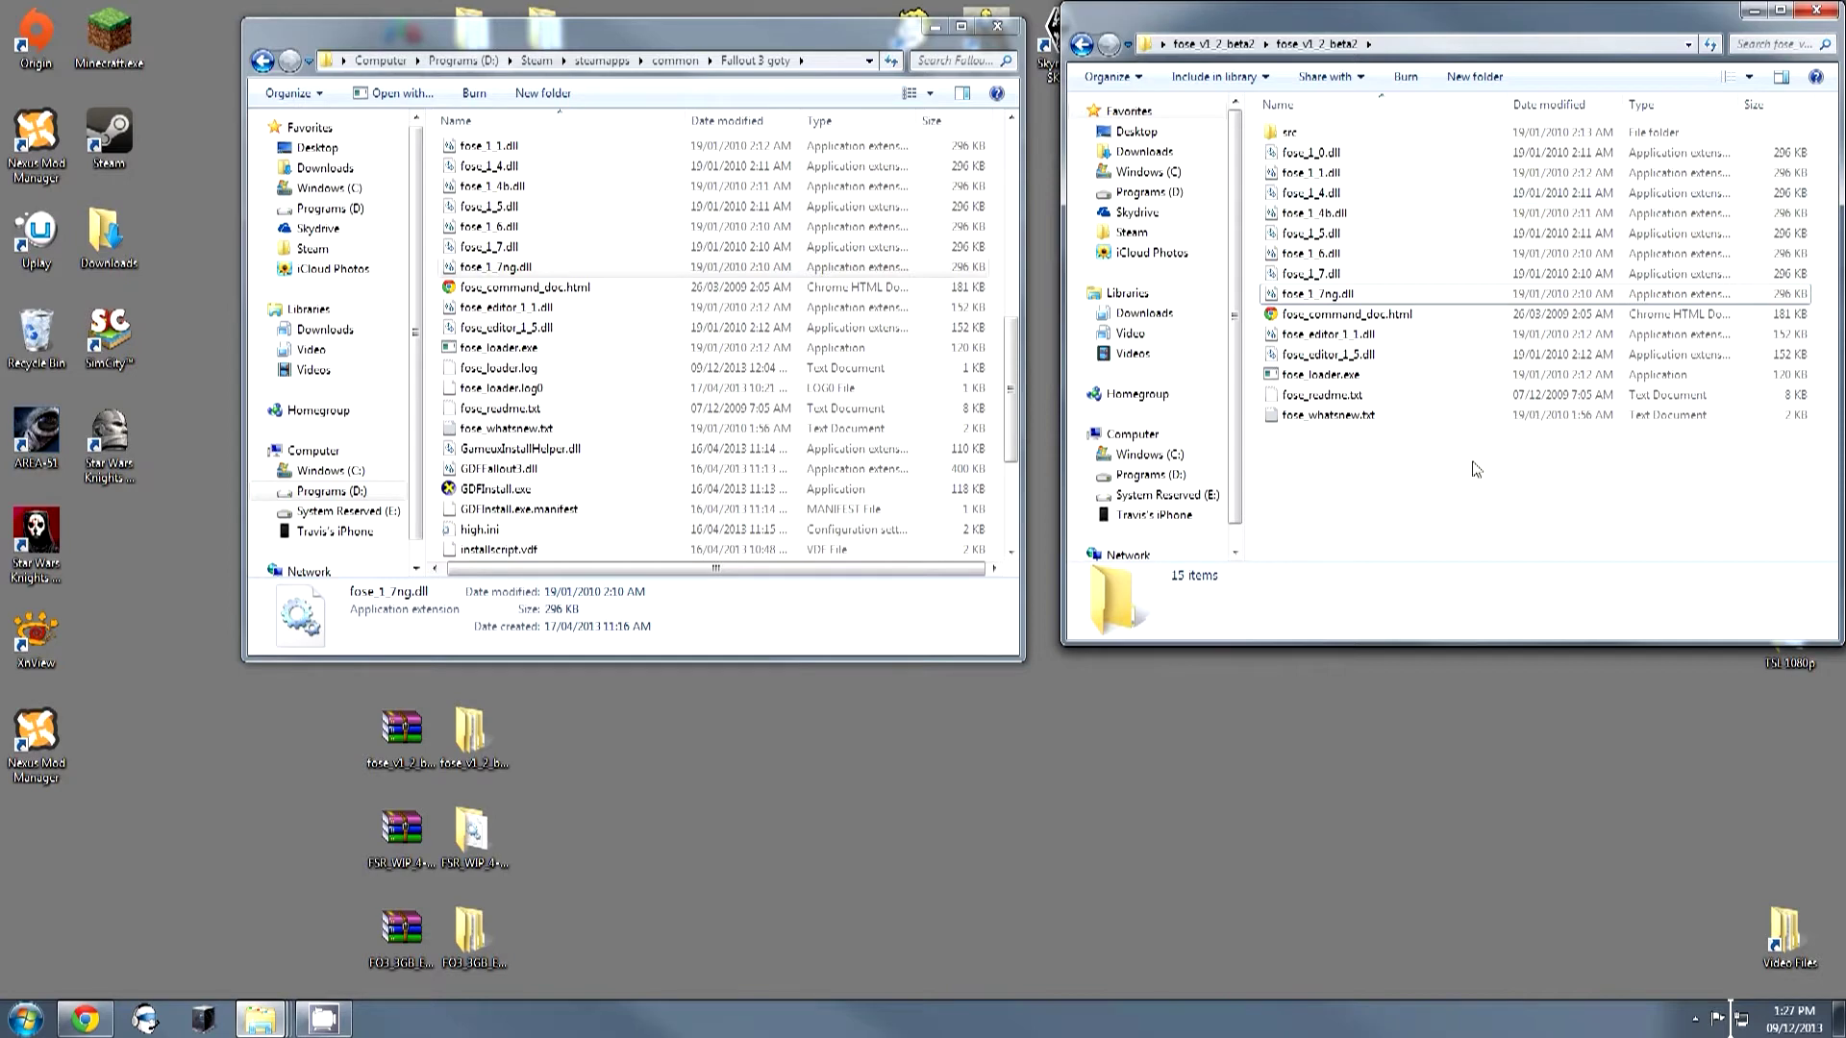
{"action": "left_click_drag", "start_coordinate": [1478, 468], "coordinate": [1361, 67]}
{"action": "left_click_drag", "start_coordinate": [1382, 233], "coordinate": [1002, 194]}
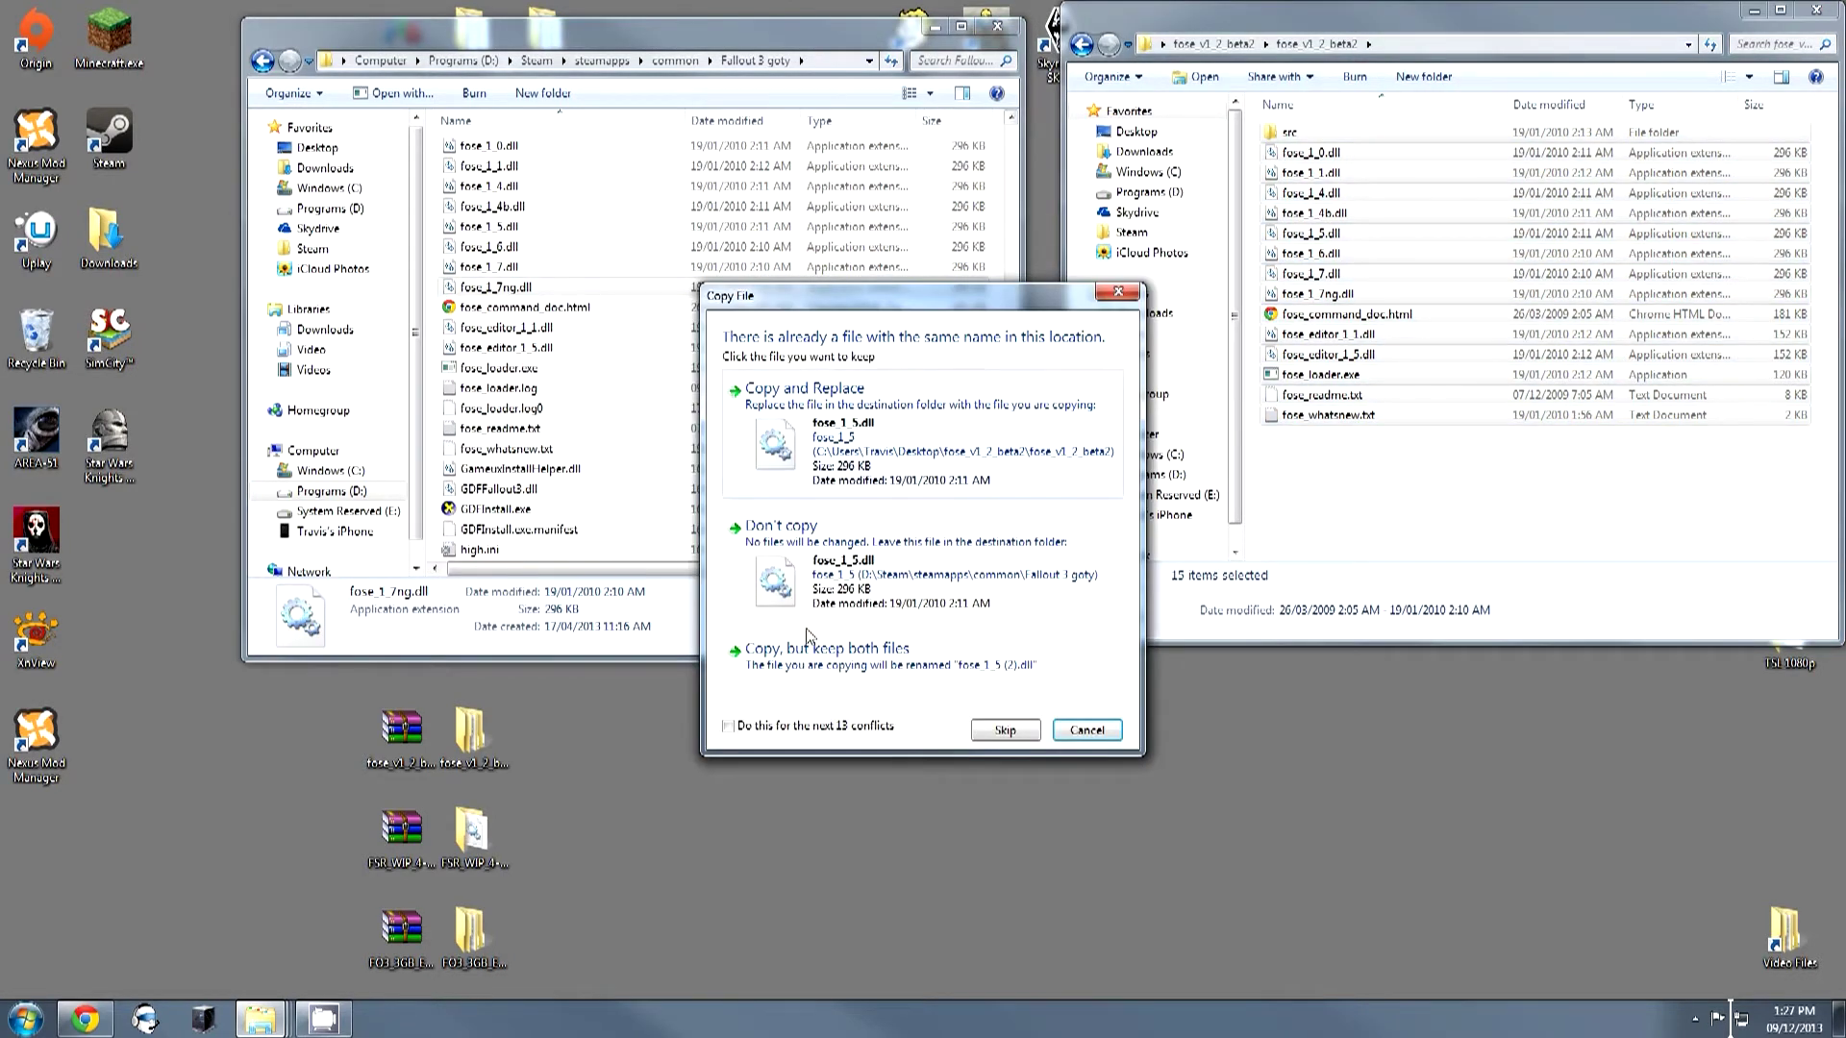
{"action": "left_click", "coordinate": [728, 726]}
{"action": "left_click", "coordinate": [826, 480]}
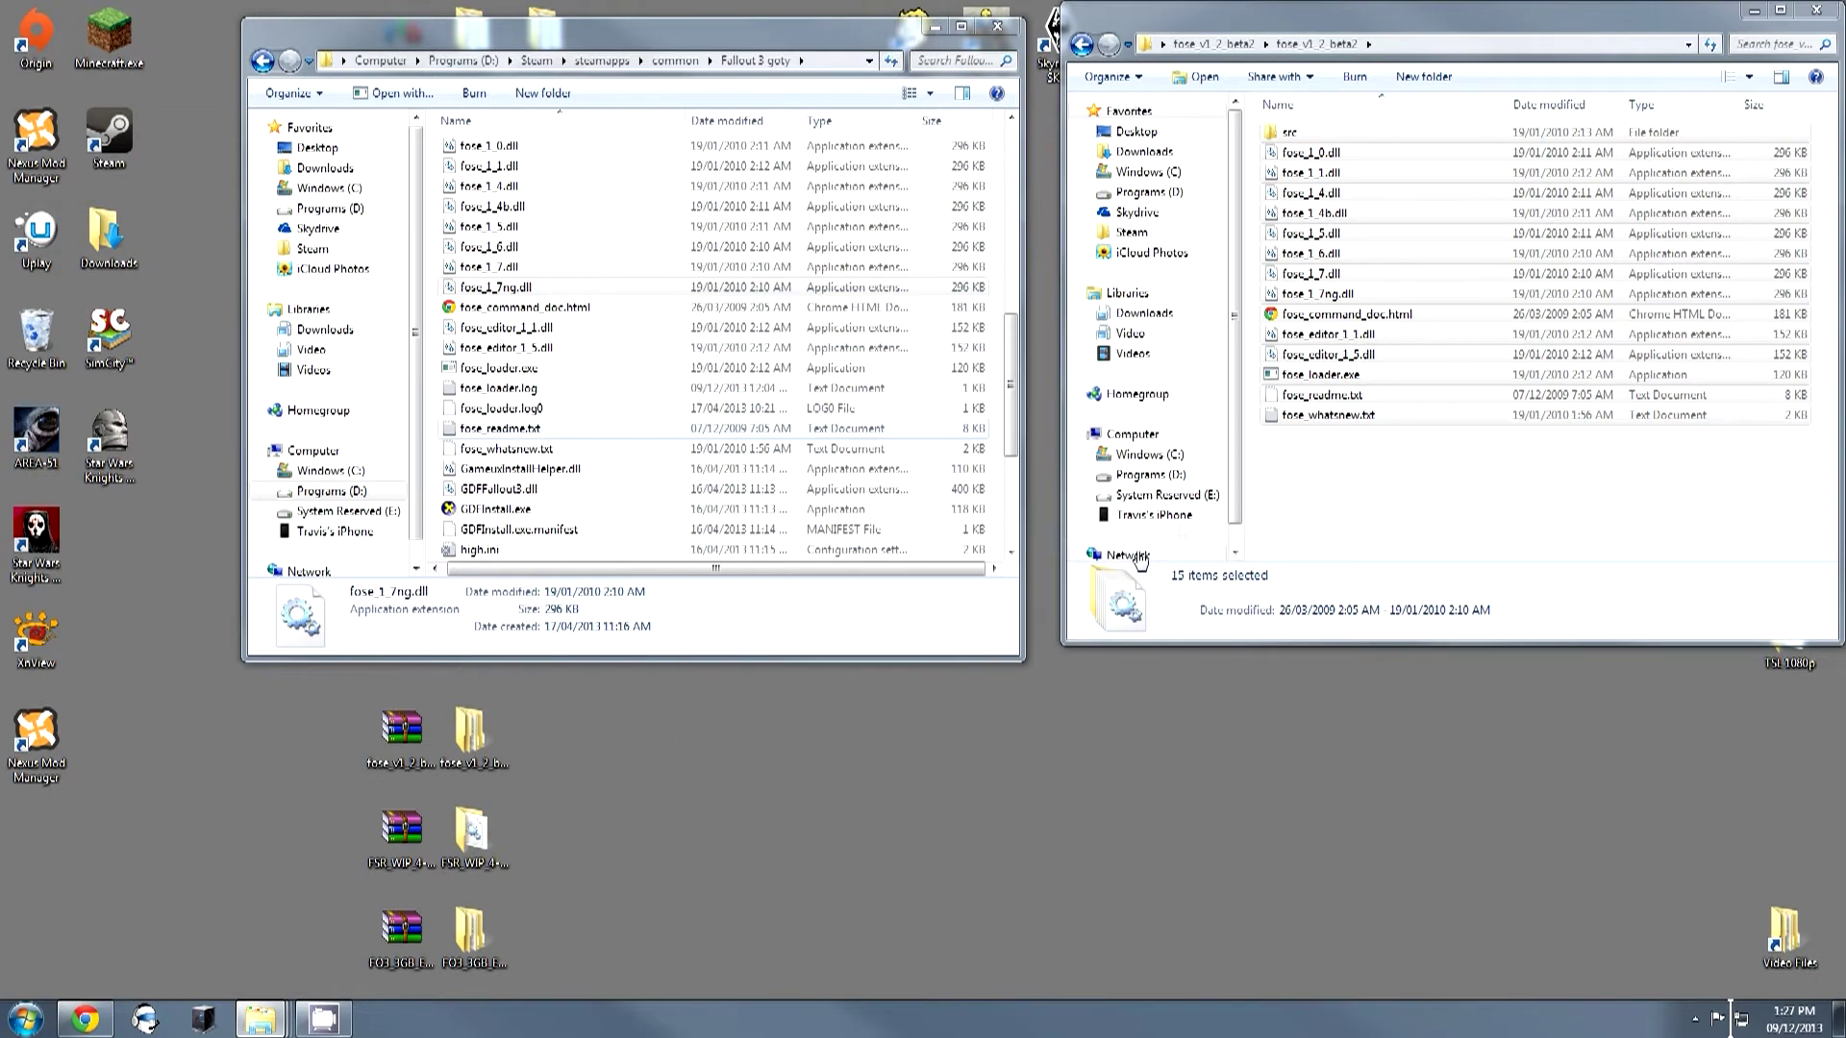
{"action": "left_click", "coordinate": [1367, 478]}
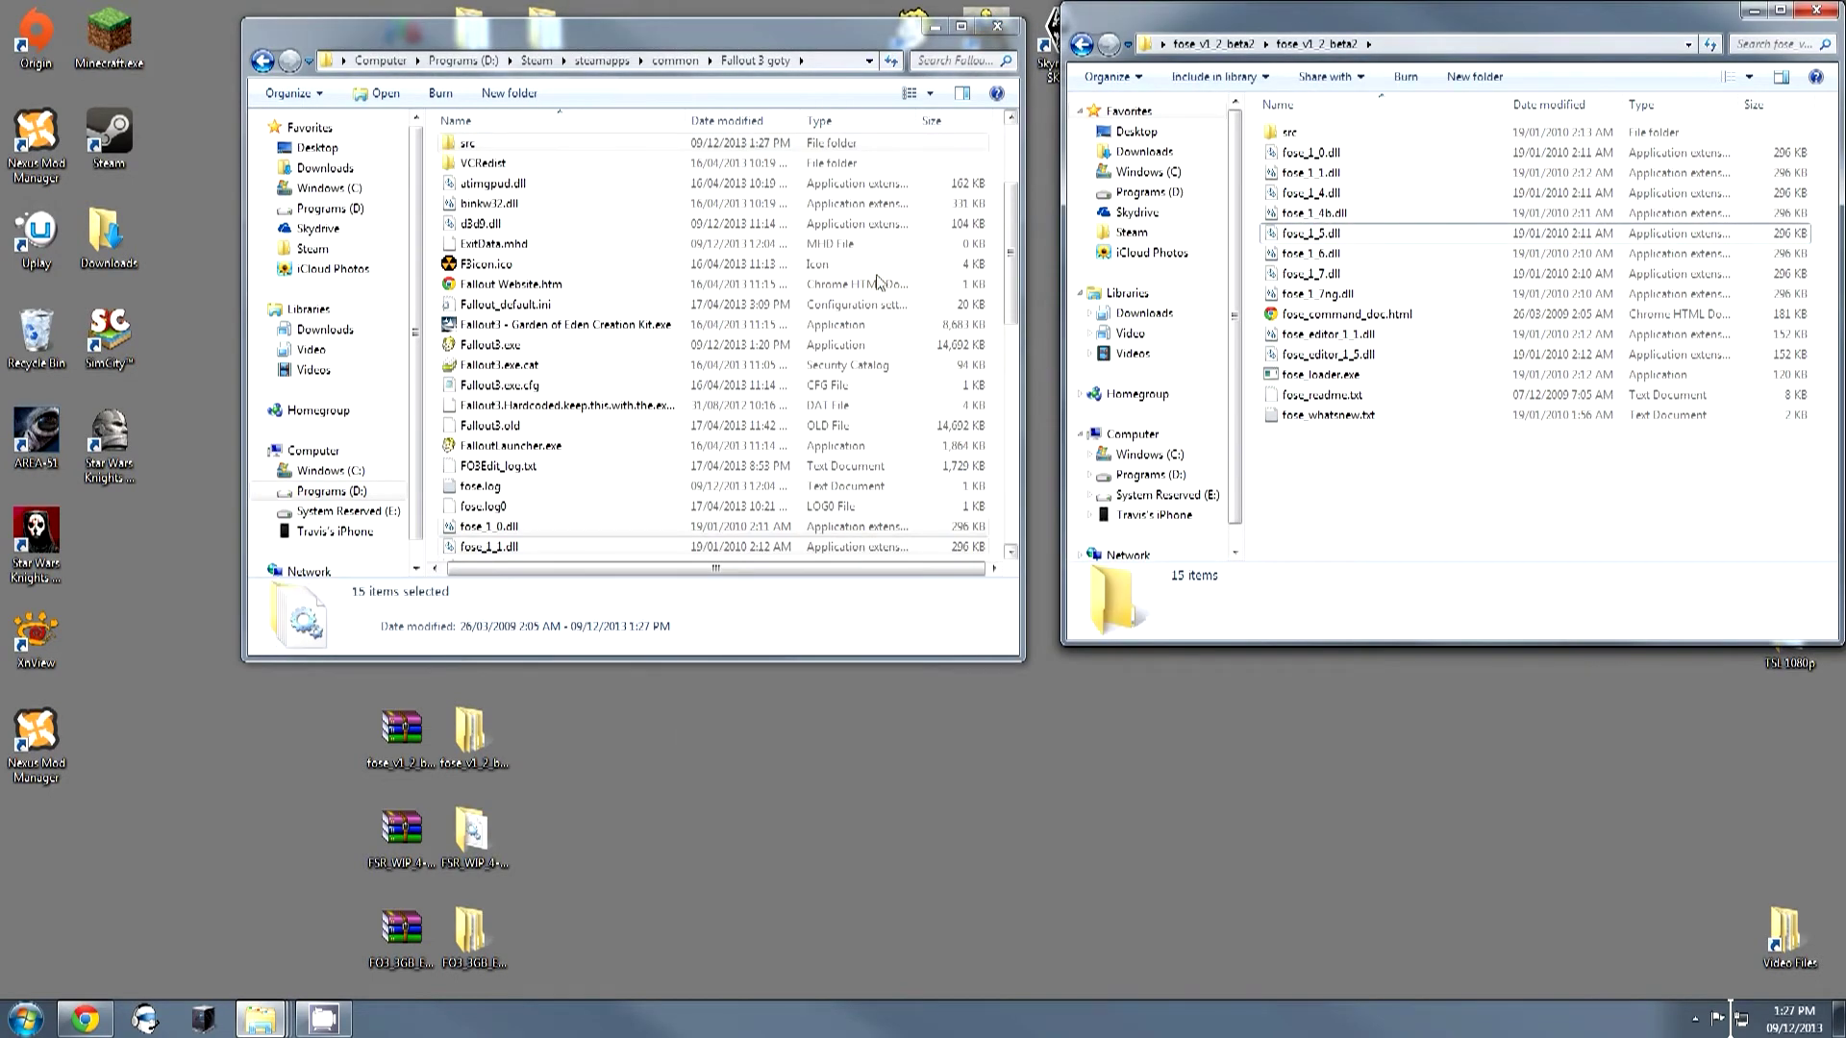
Create a desktop shortcut to the game folder's fose_loader.exe using Send to Desktop.
{"action": "left_click", "coordinate": [1361, 378]}
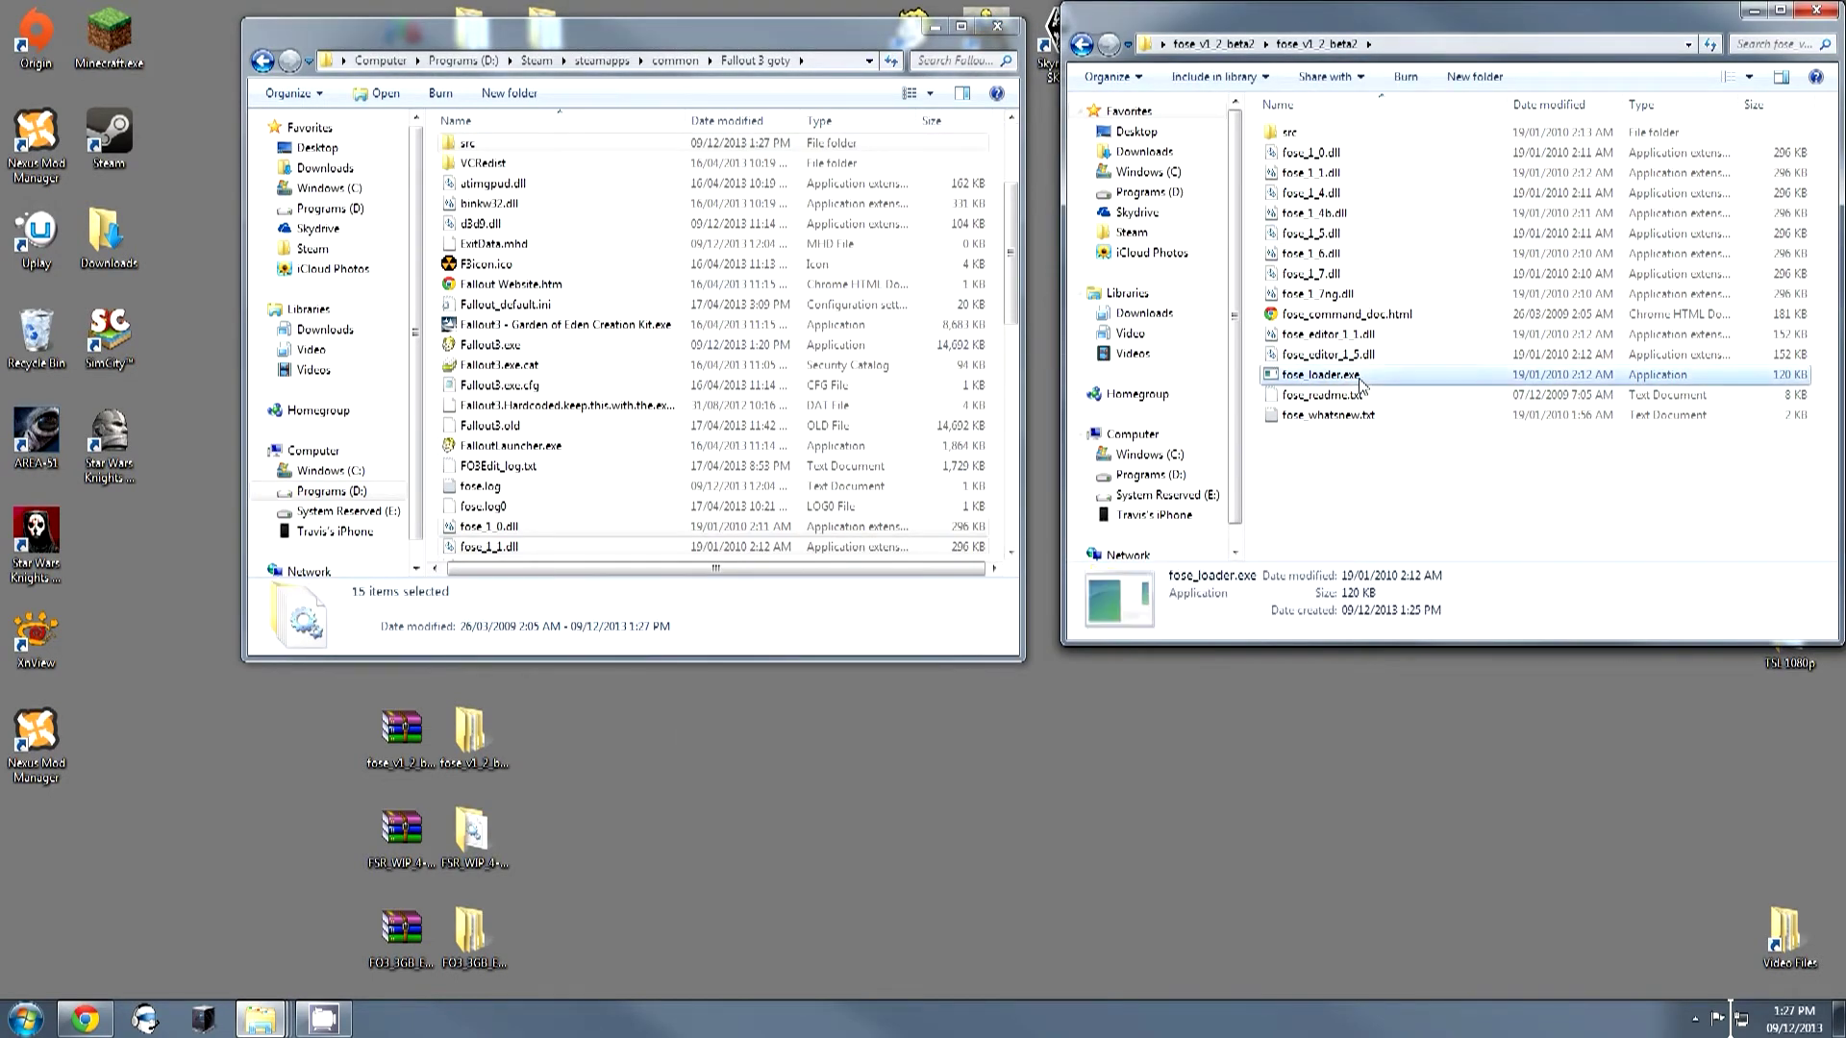
{"action": "left_click_drag", "start_coordinate": [1009, 256], "coordinate": [1010, 394]}
{"action": "left_click", "coordinate": [562, 338]}
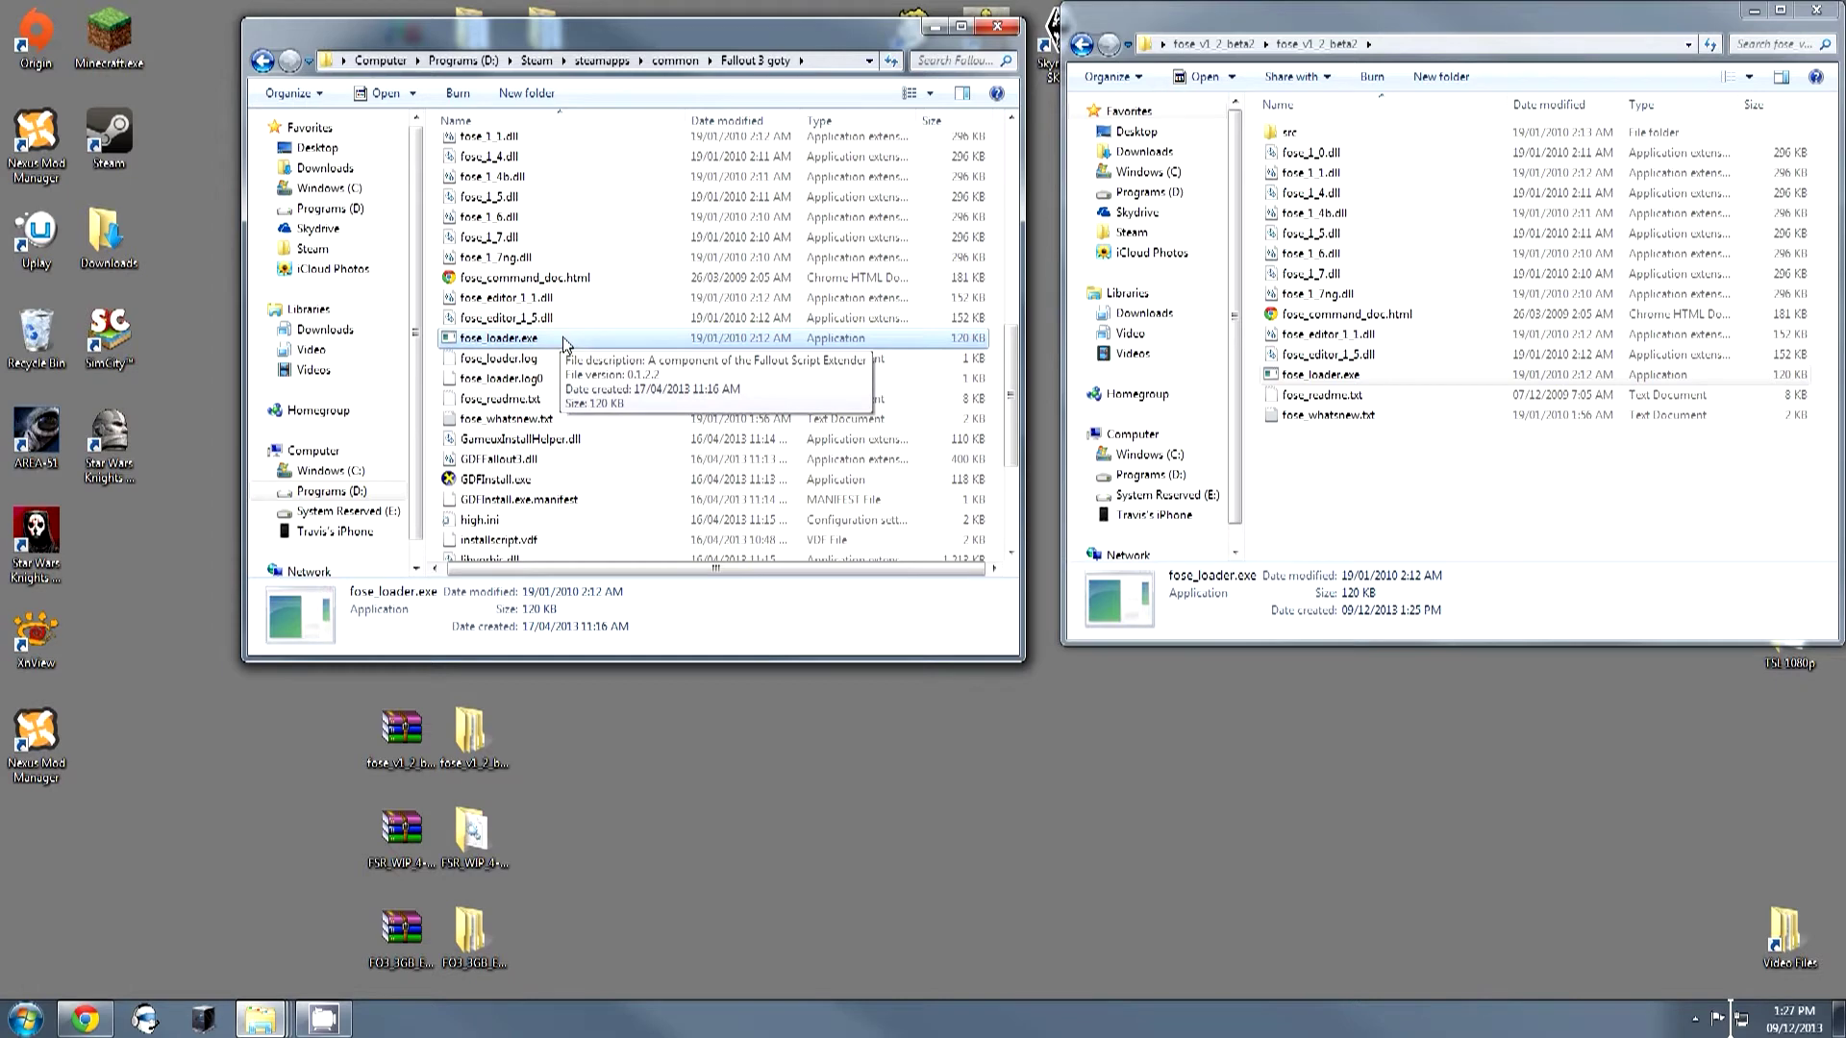
{"action": "right_click", "coordinate": [565, 344]}
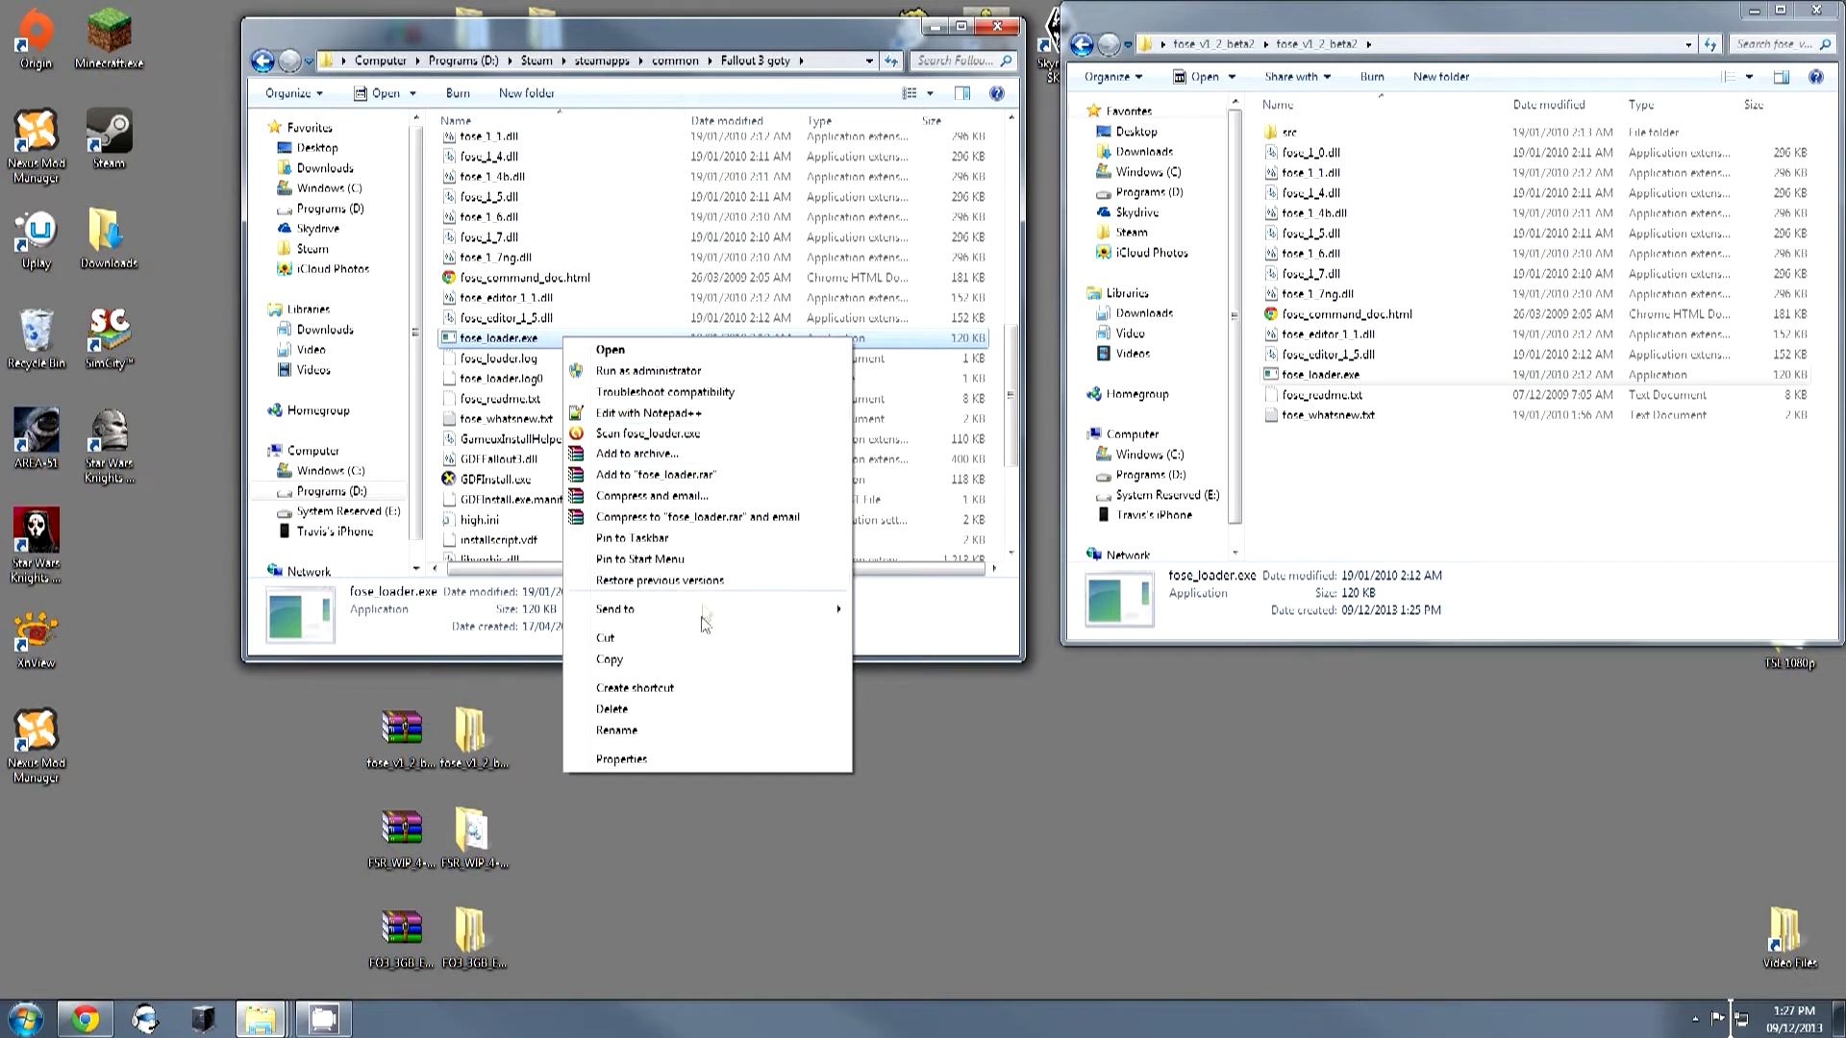
{"action": "mouse_move", "coordinate": [707, 614]}
{"action": "left_click", "coordinate": [946, 635]}
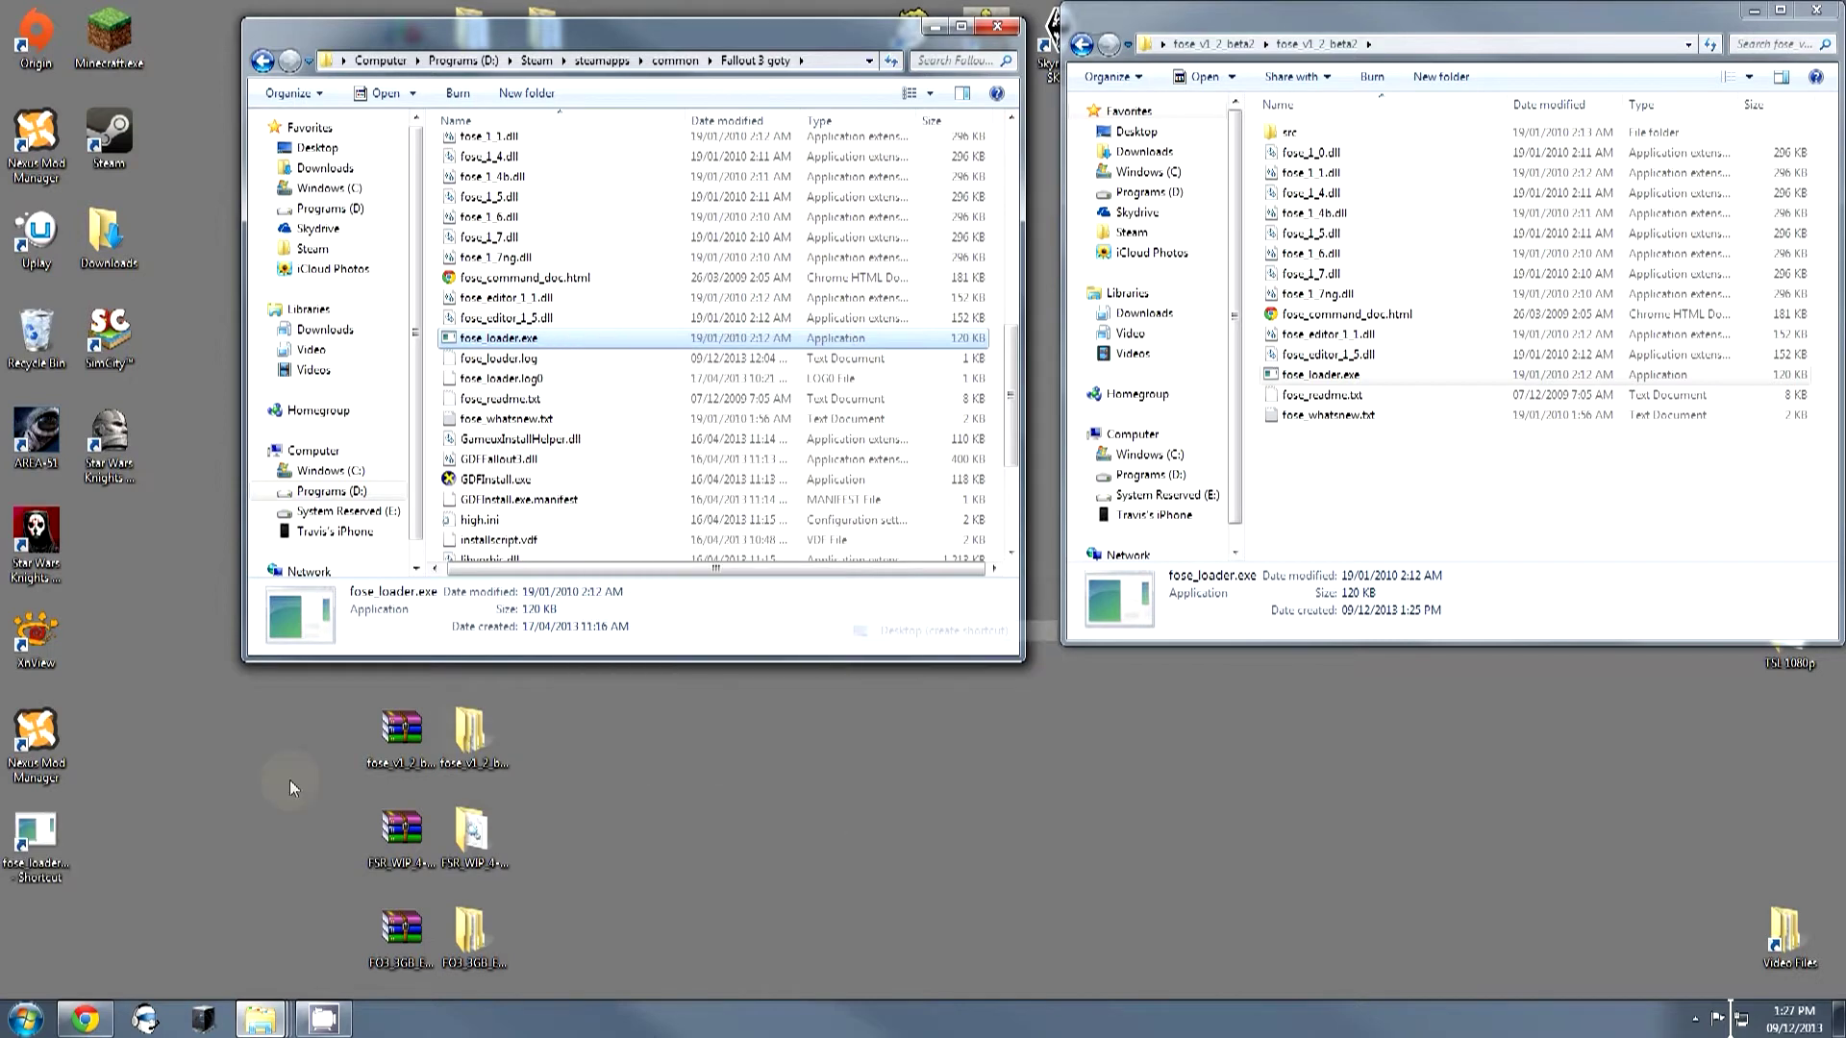
{"action": "left_click_drag", "start_coordinate": [52, 853], "coordinate": [251, 786]}
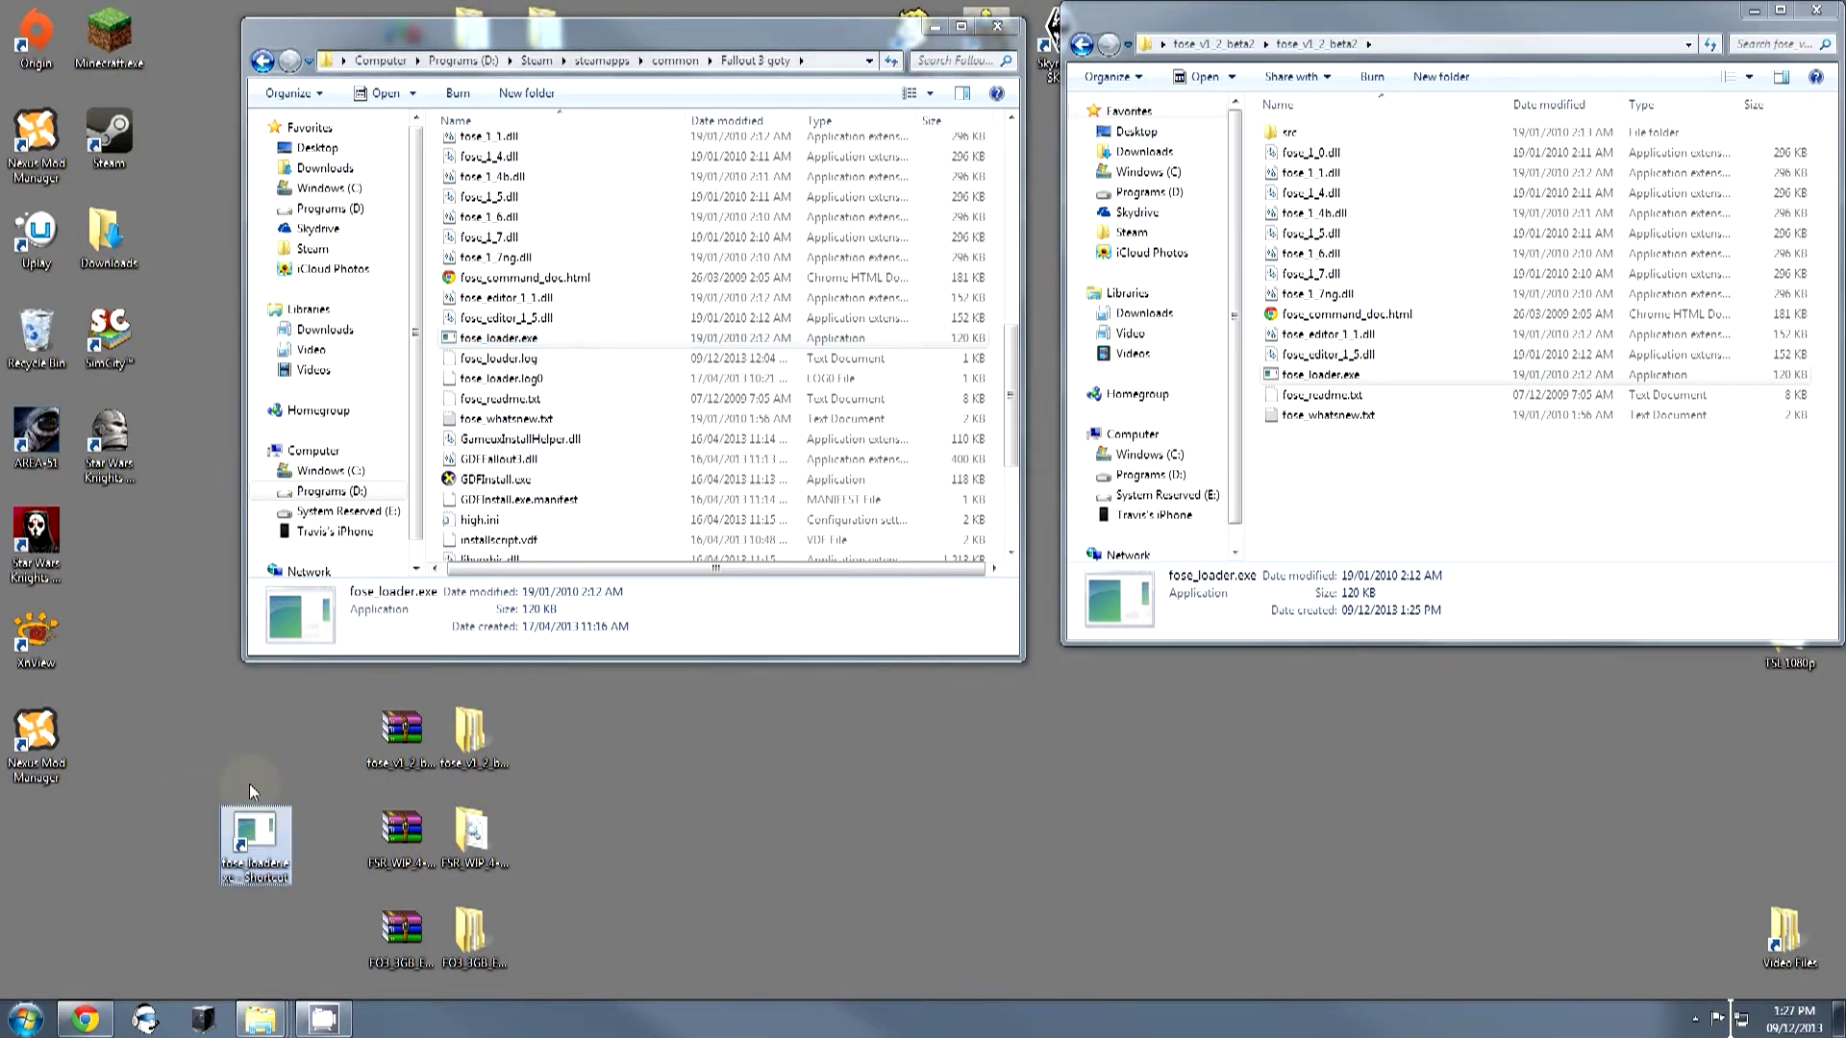
Rename the new desktop shortcut to 'Fallout 3 FOSE'.
{"action": "key", "text": "F2"}
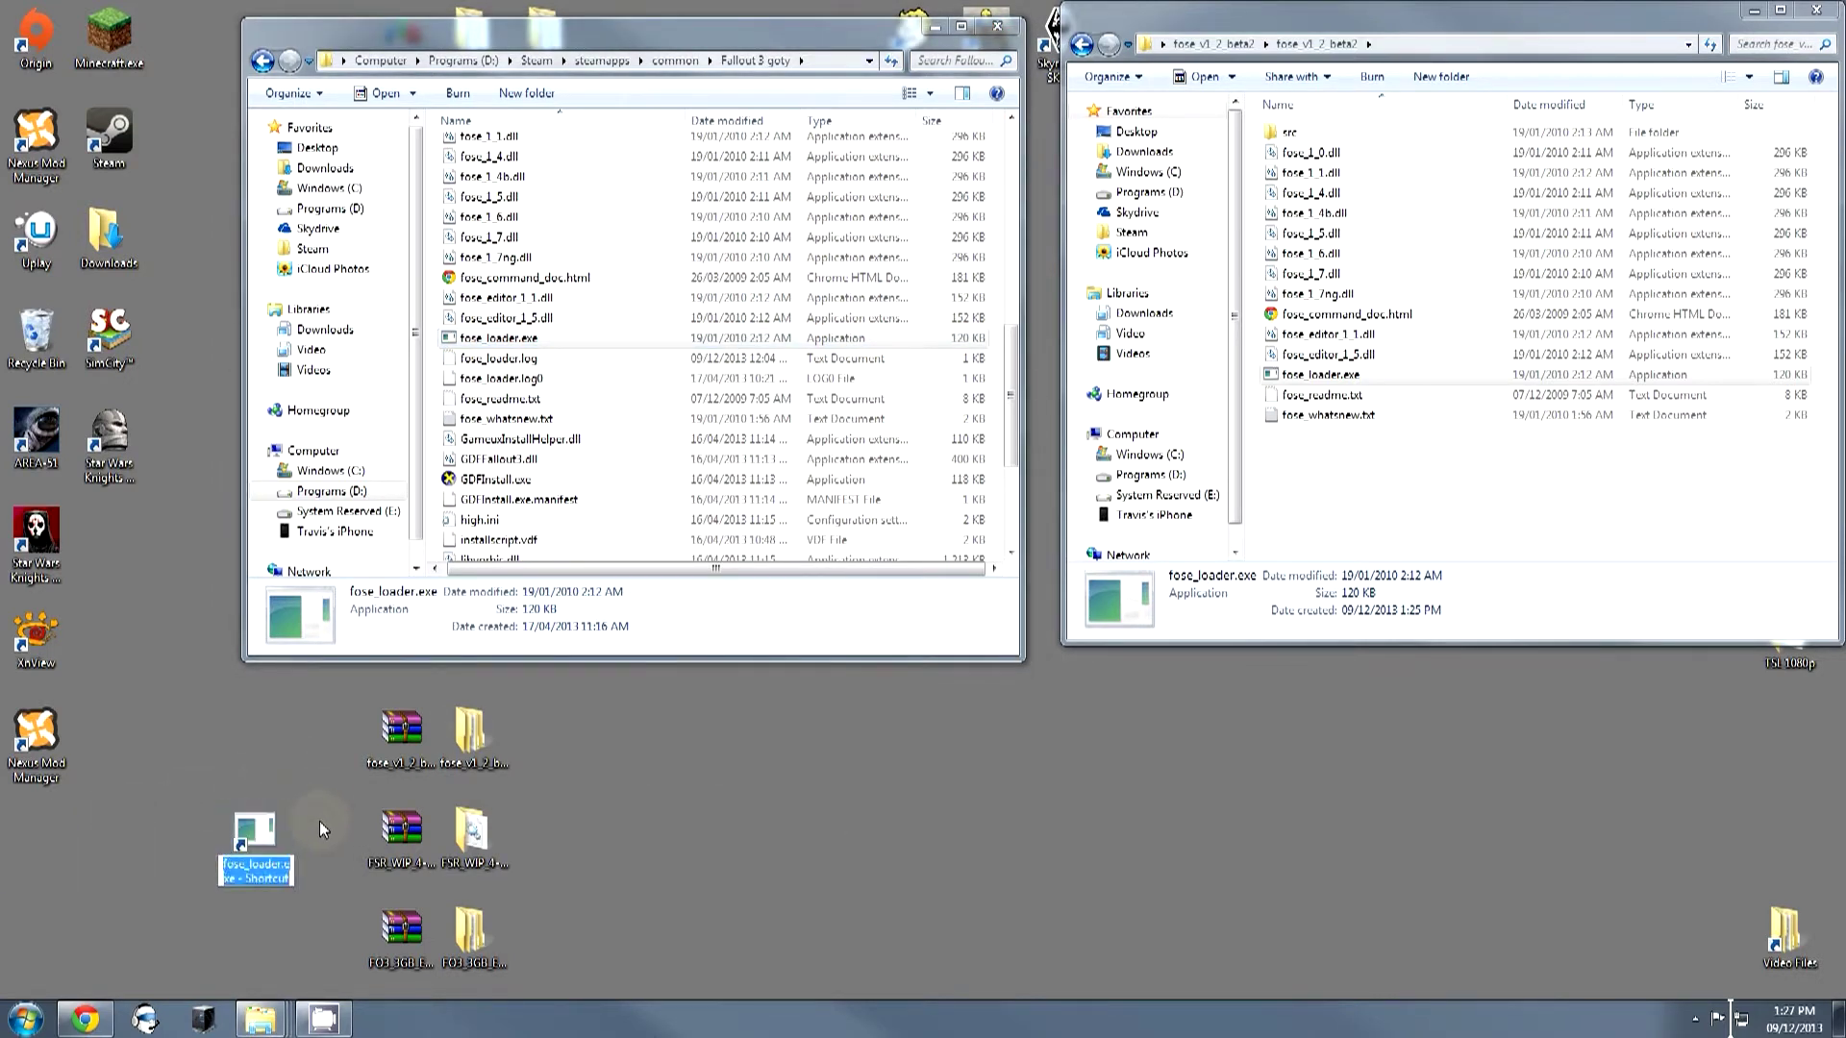
{"action": "type", "text": "Fallout"}
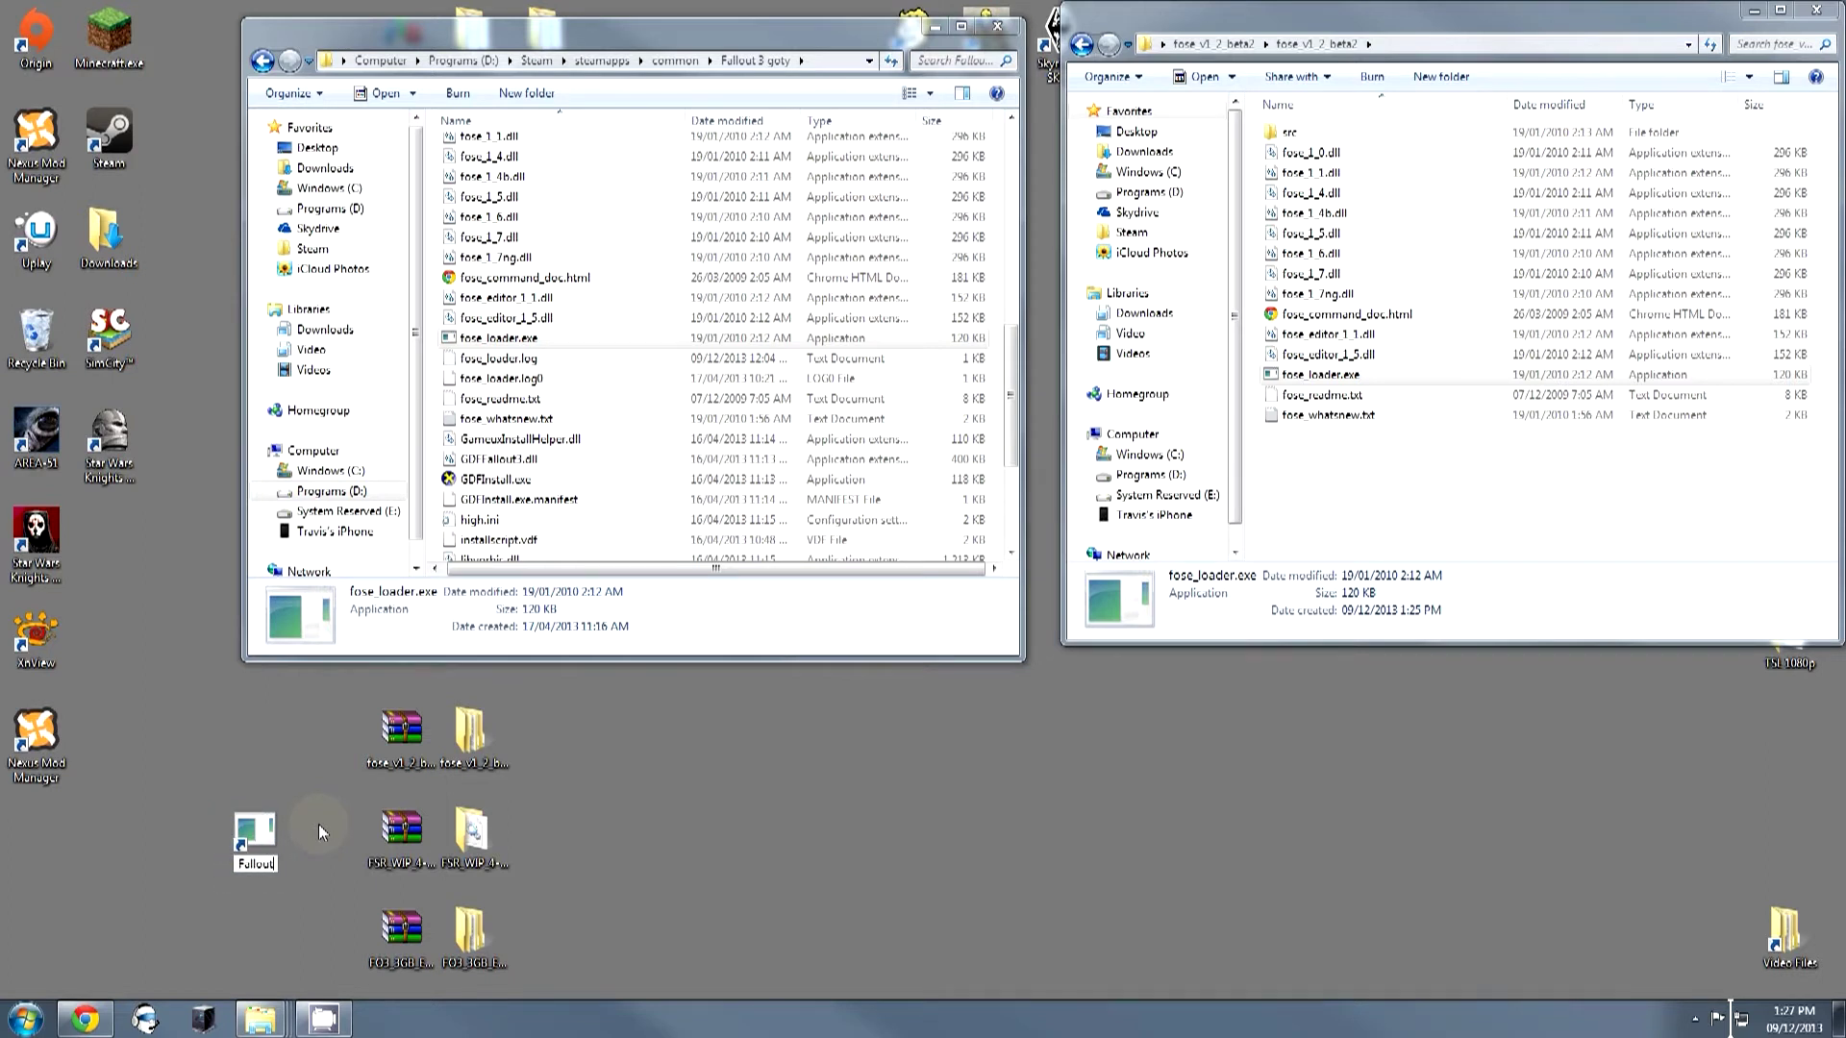
{"action": "type", "text": " 3 FOSE"}
{"action": "key", "text": "Return"}
Give the Fallout 3 FOSE shortcut the Vault Boy .ico icon from the Steam folder.
{"action": "right_click", "coordinate": [267, 856]}
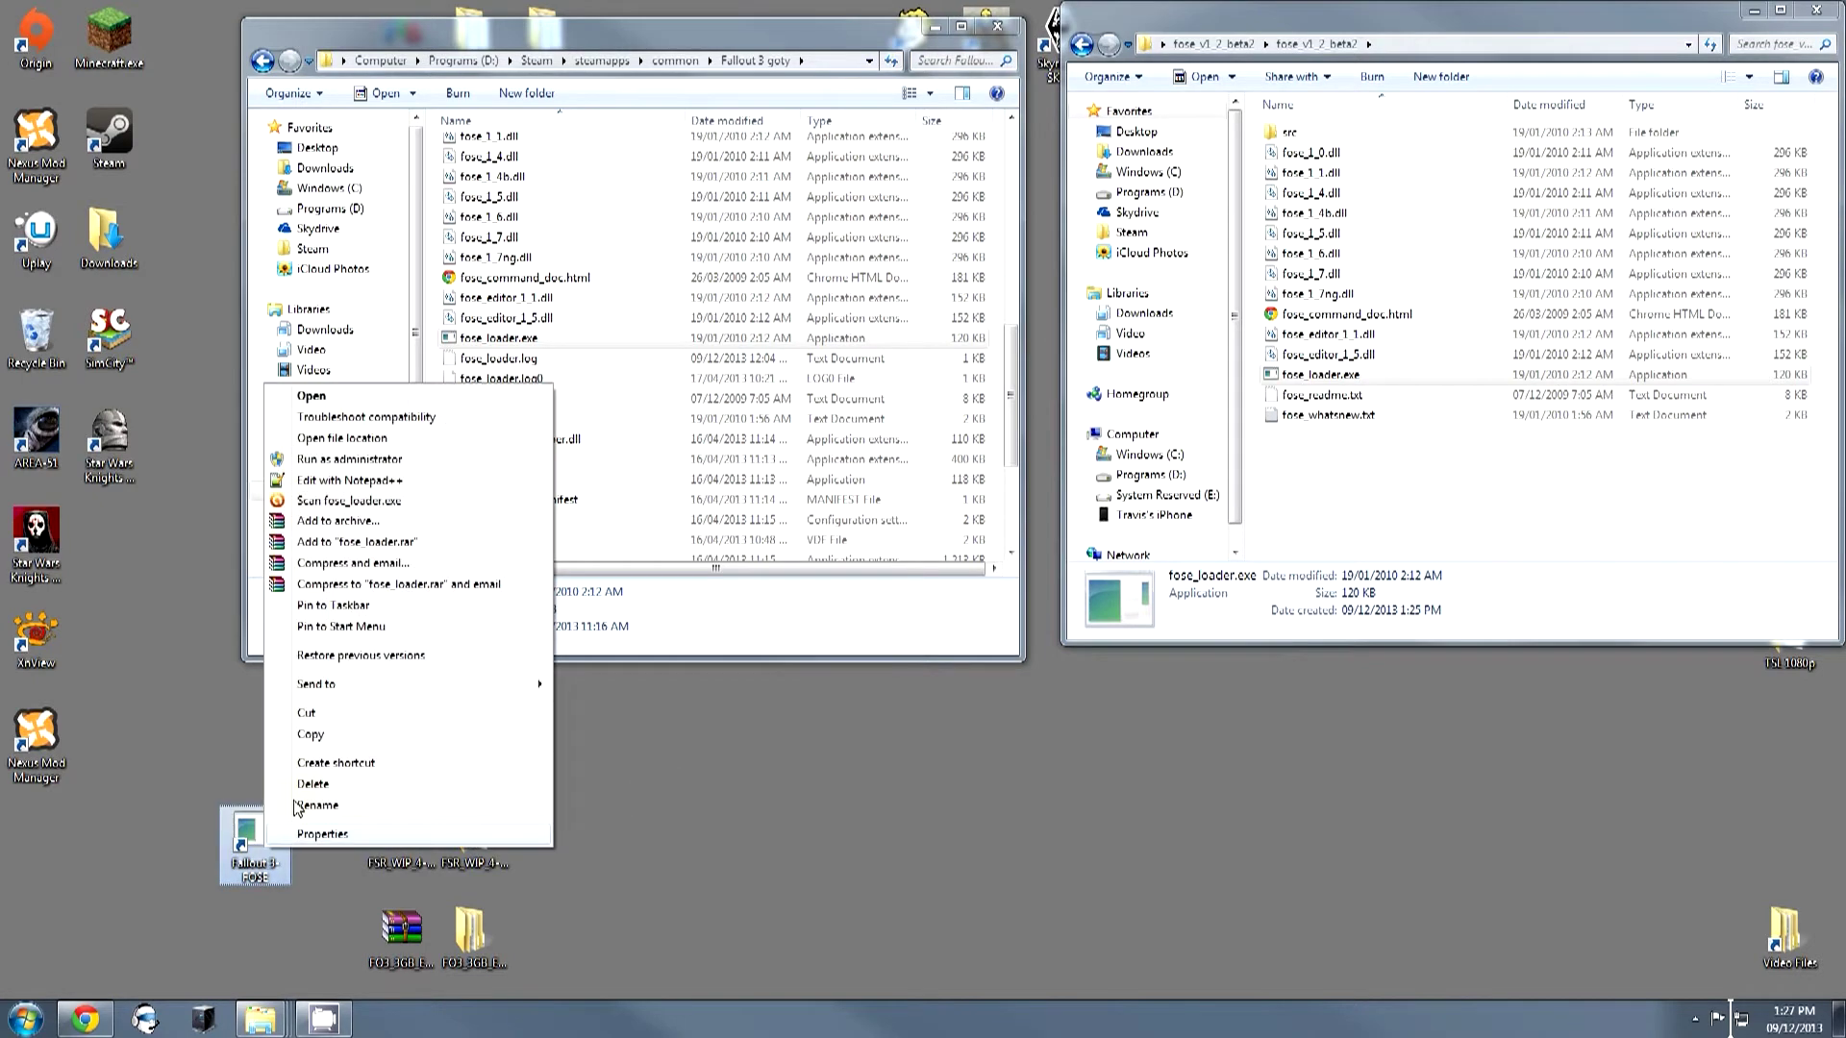
{"action": "left_click", "coordinate": [348, 835]}
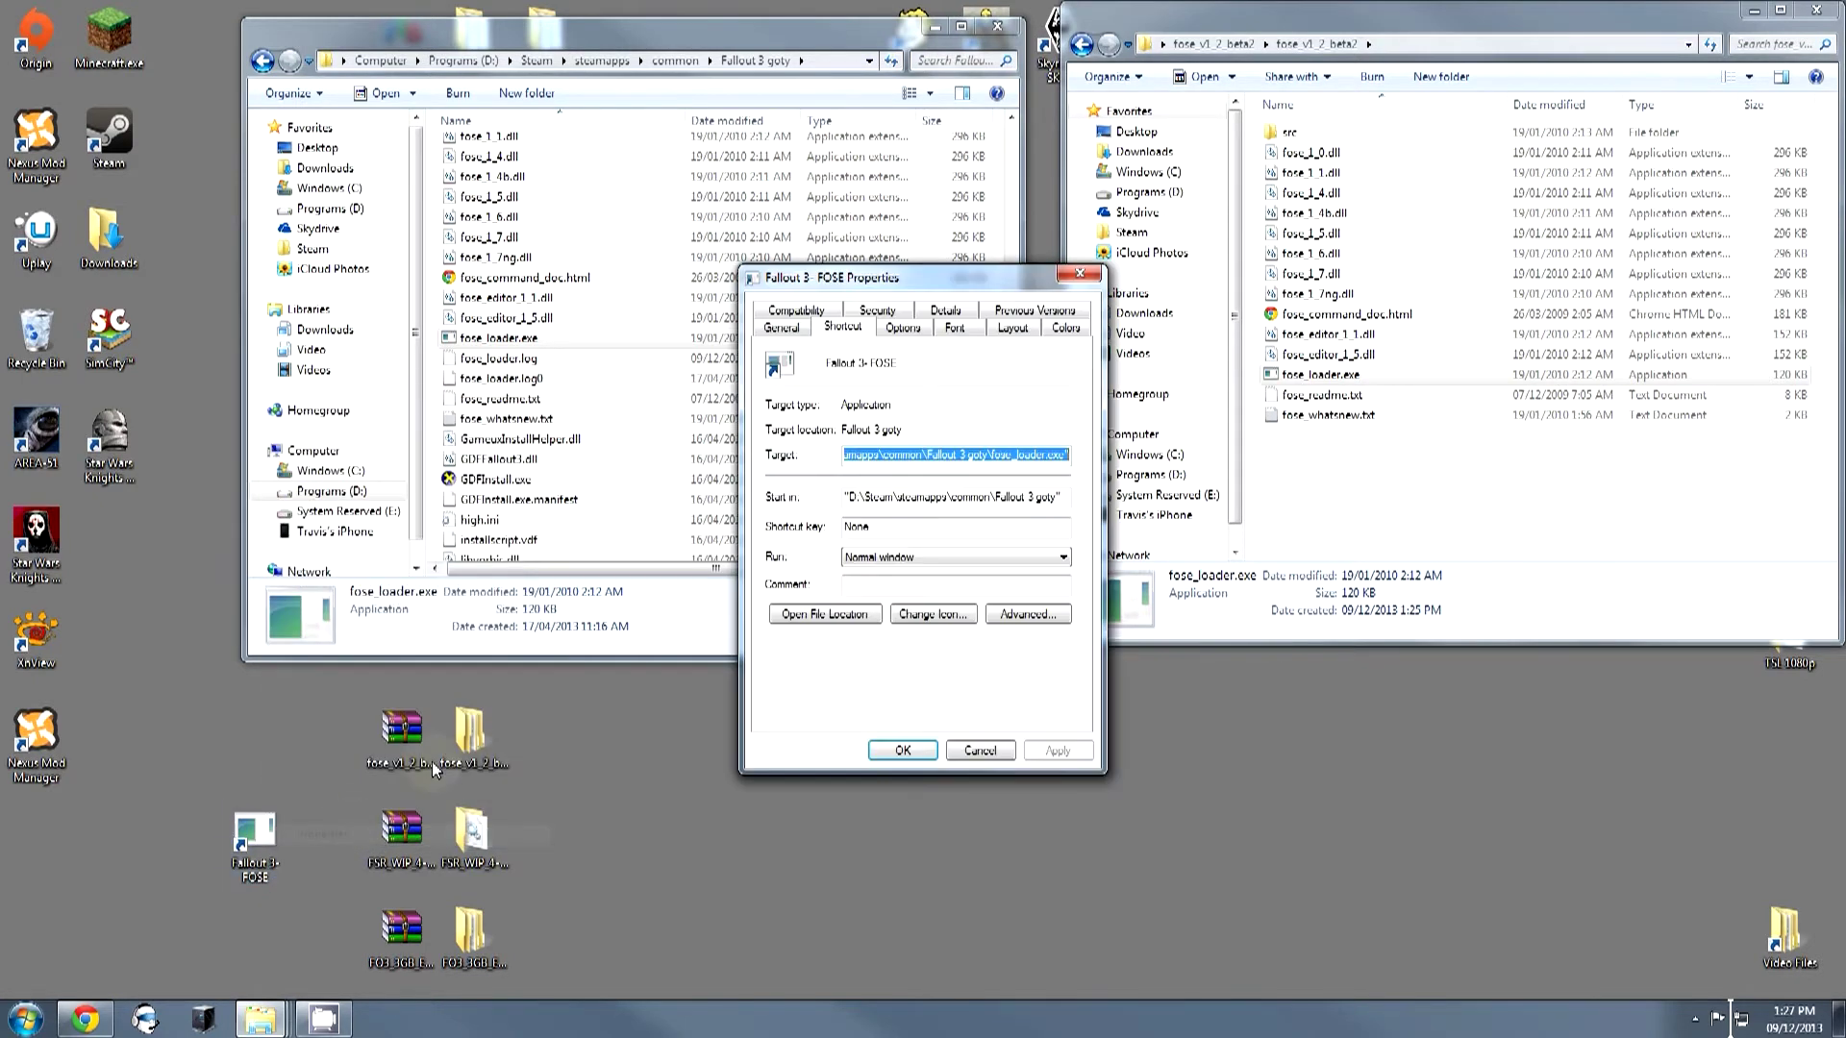
{"action": "left_click", "coordinate": [957, 616]}
{"action": "left_click", "coordinate": [1135, 567]}
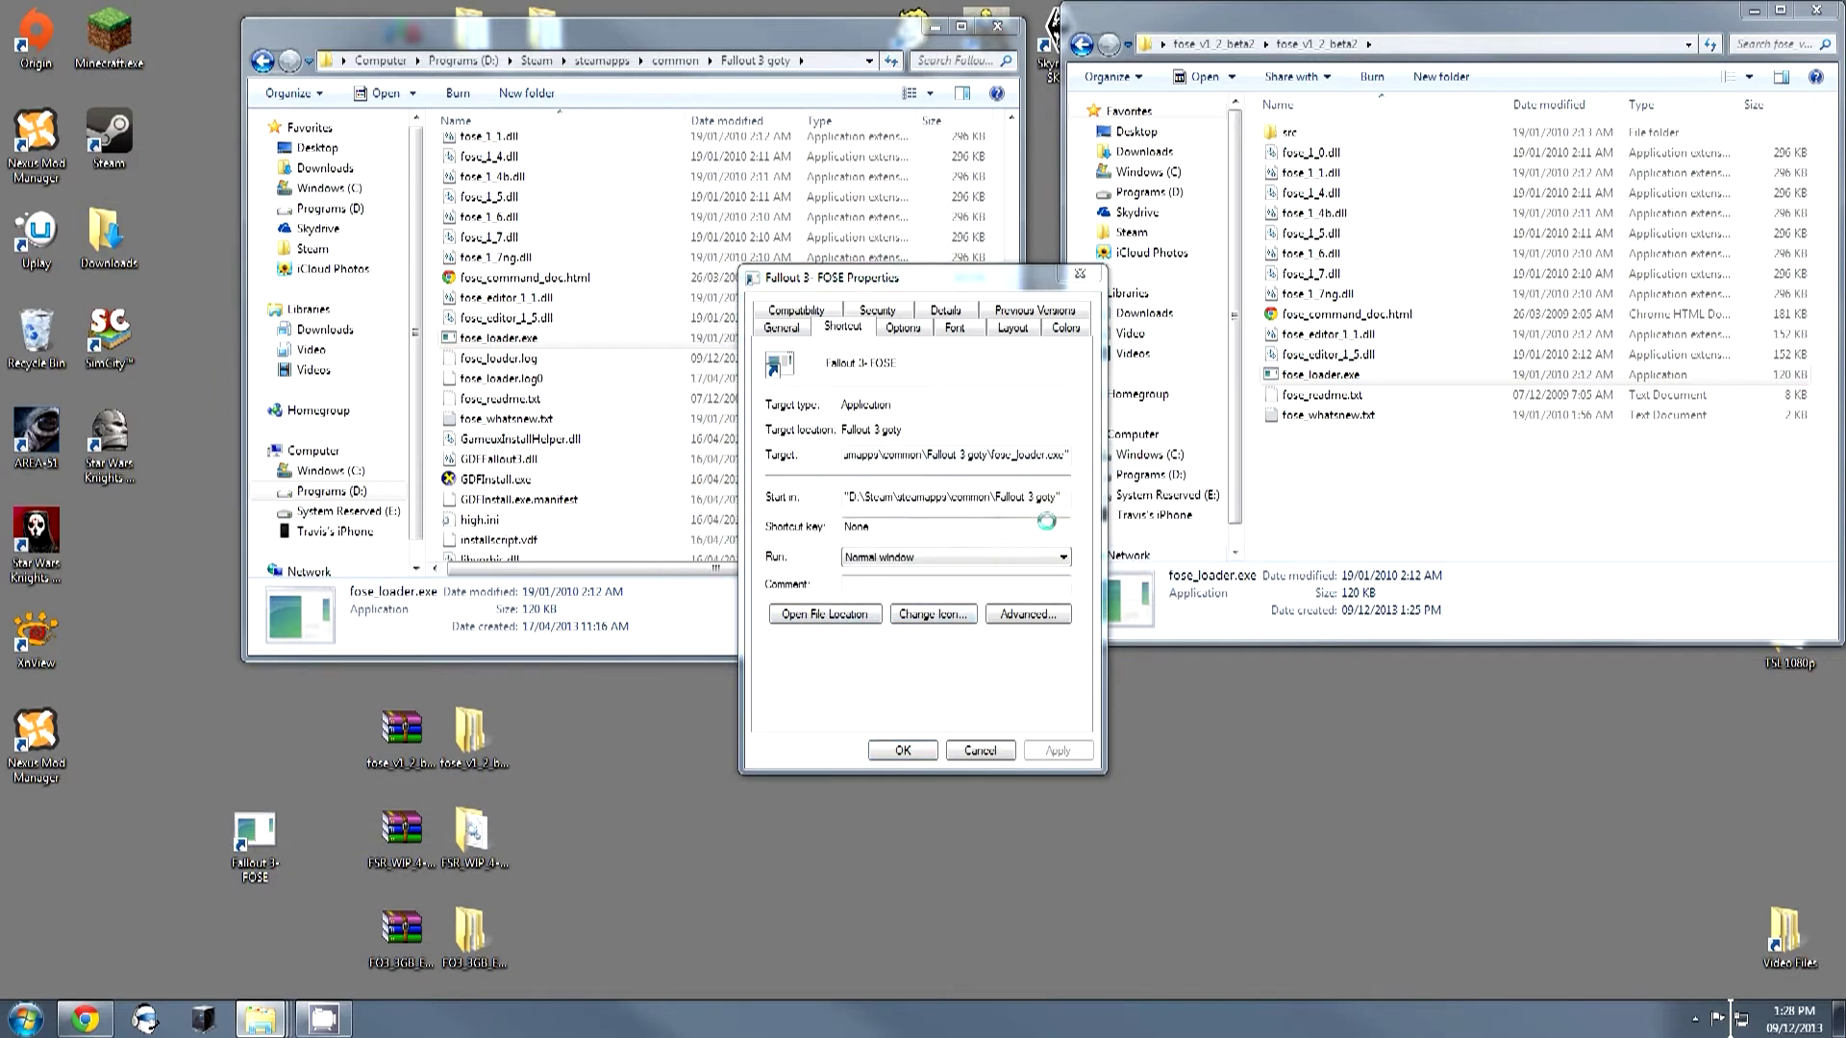
{"action": "left_click", "coordinate": [1028, 425]}
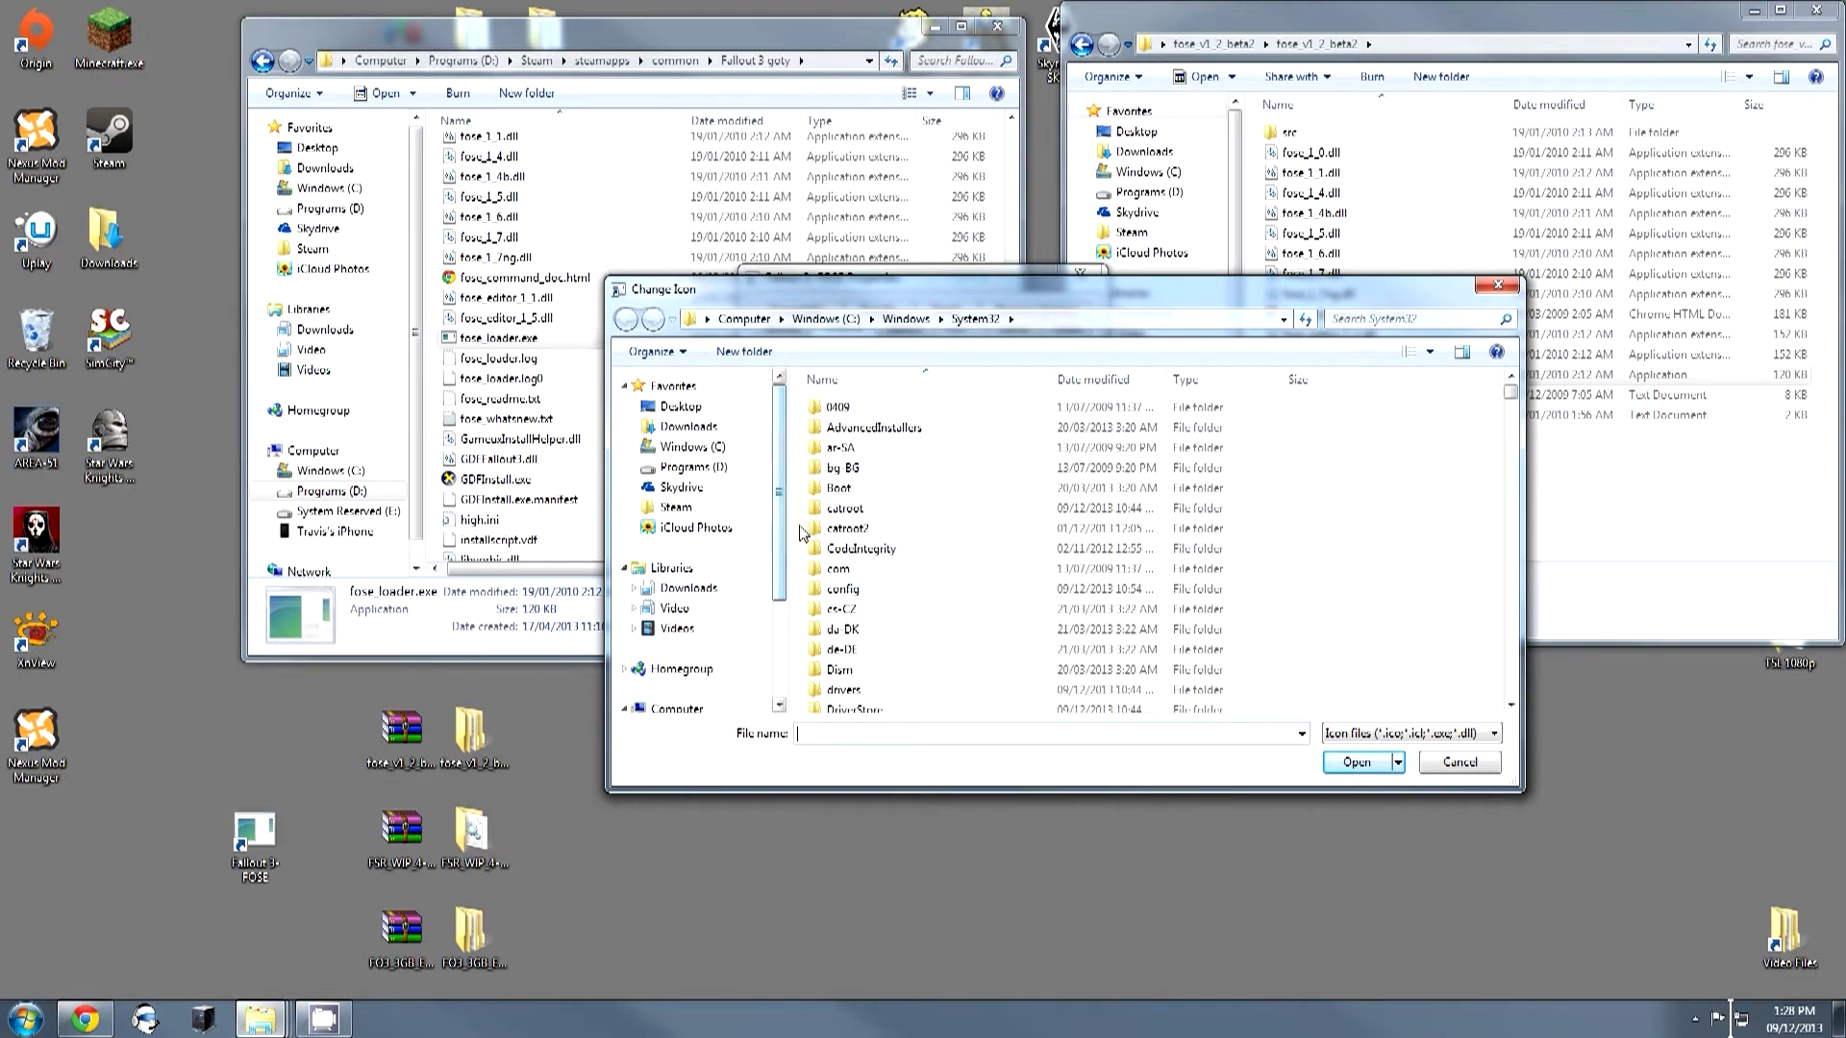
{"action": "left_click", "coordinate": [676, 507]}
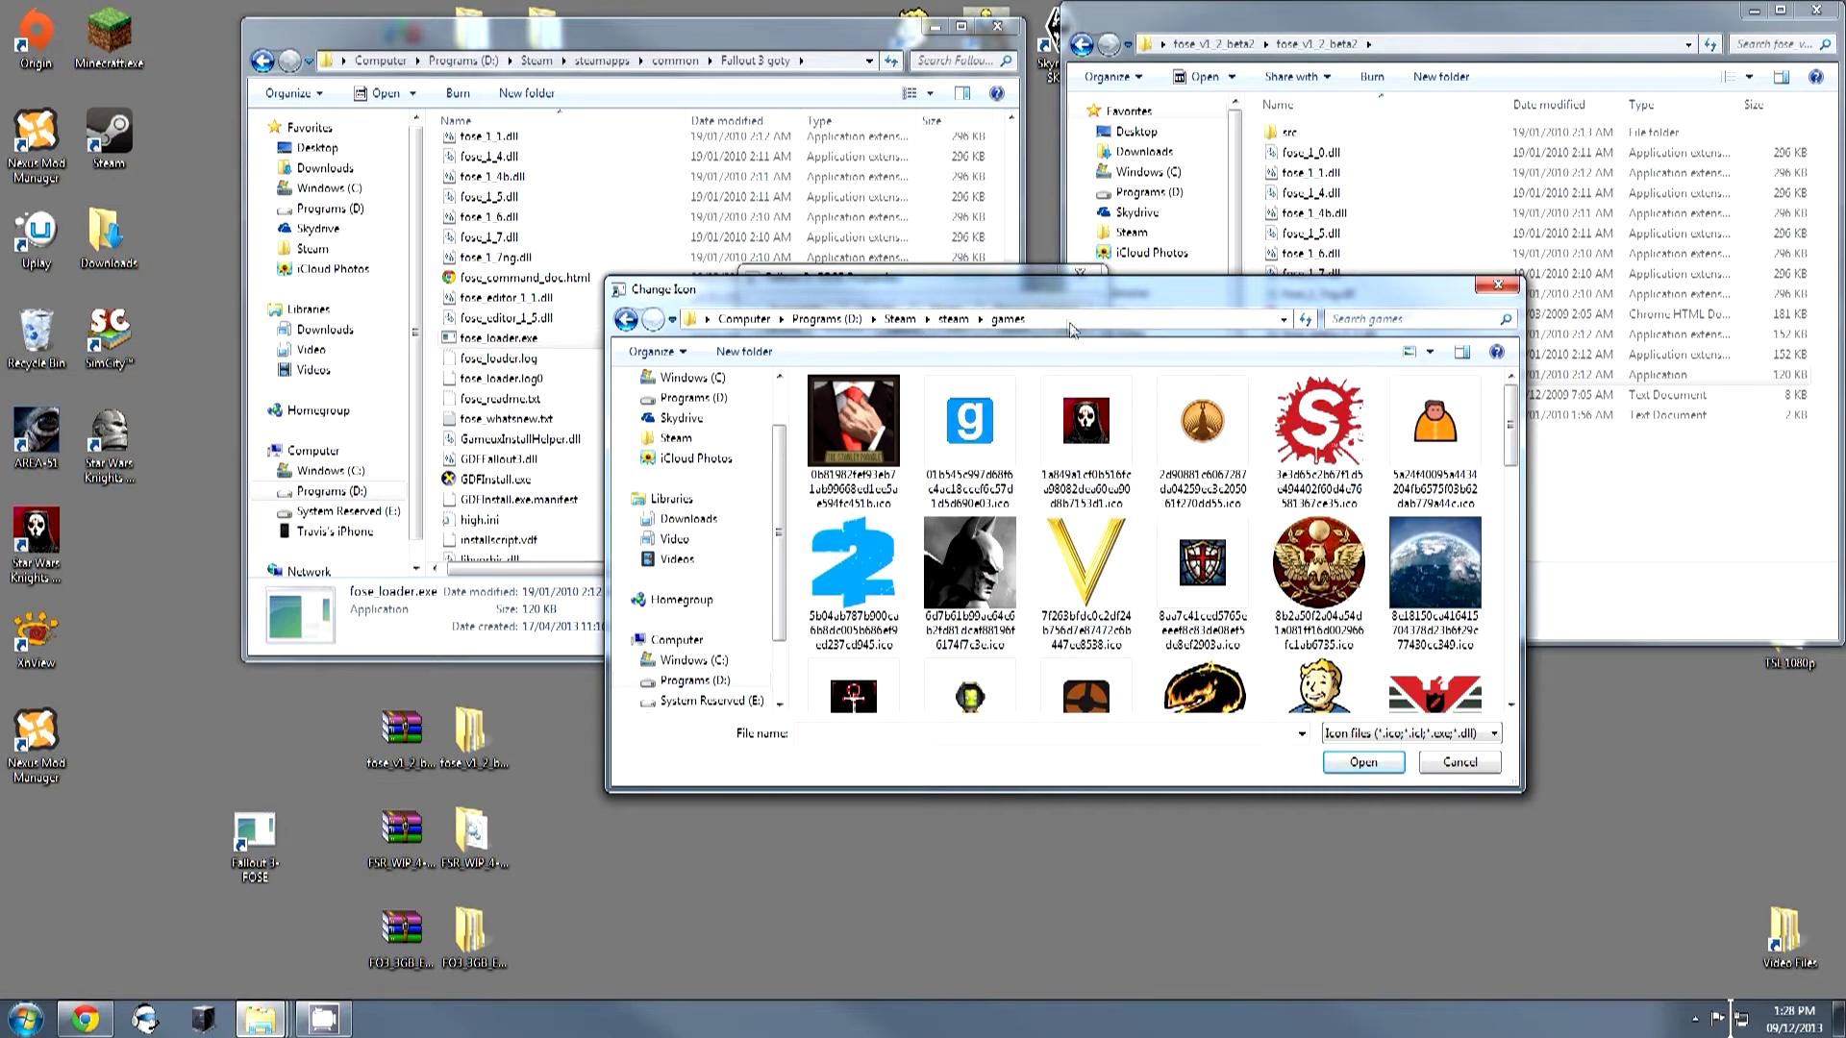
{"action": "left_click_drag", "start_coordinate": [1511, 445], "coordinate": [1513, 486]}
{"action": "scroll", "coordinate": [1440, 486], "scroll_direction": "down", "scroll_amount": 10}
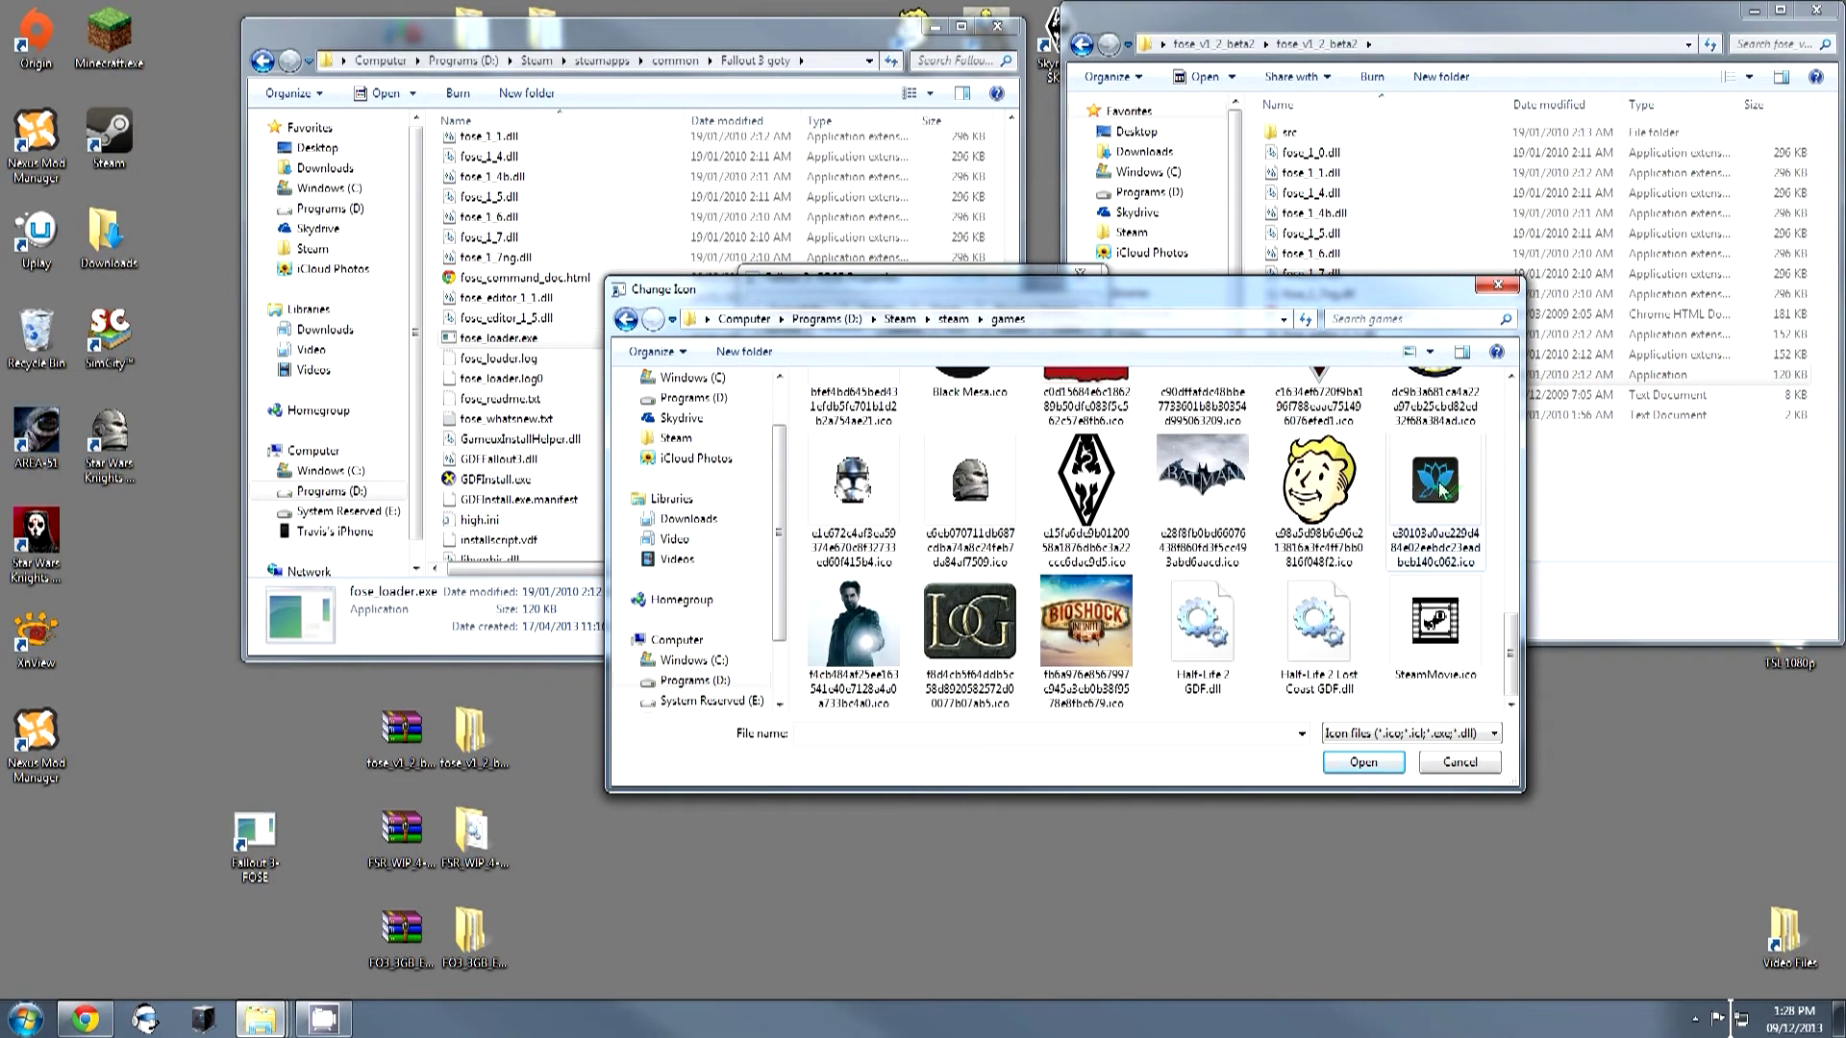
{"action": "left_click", "coordinate": [1319, 485]}
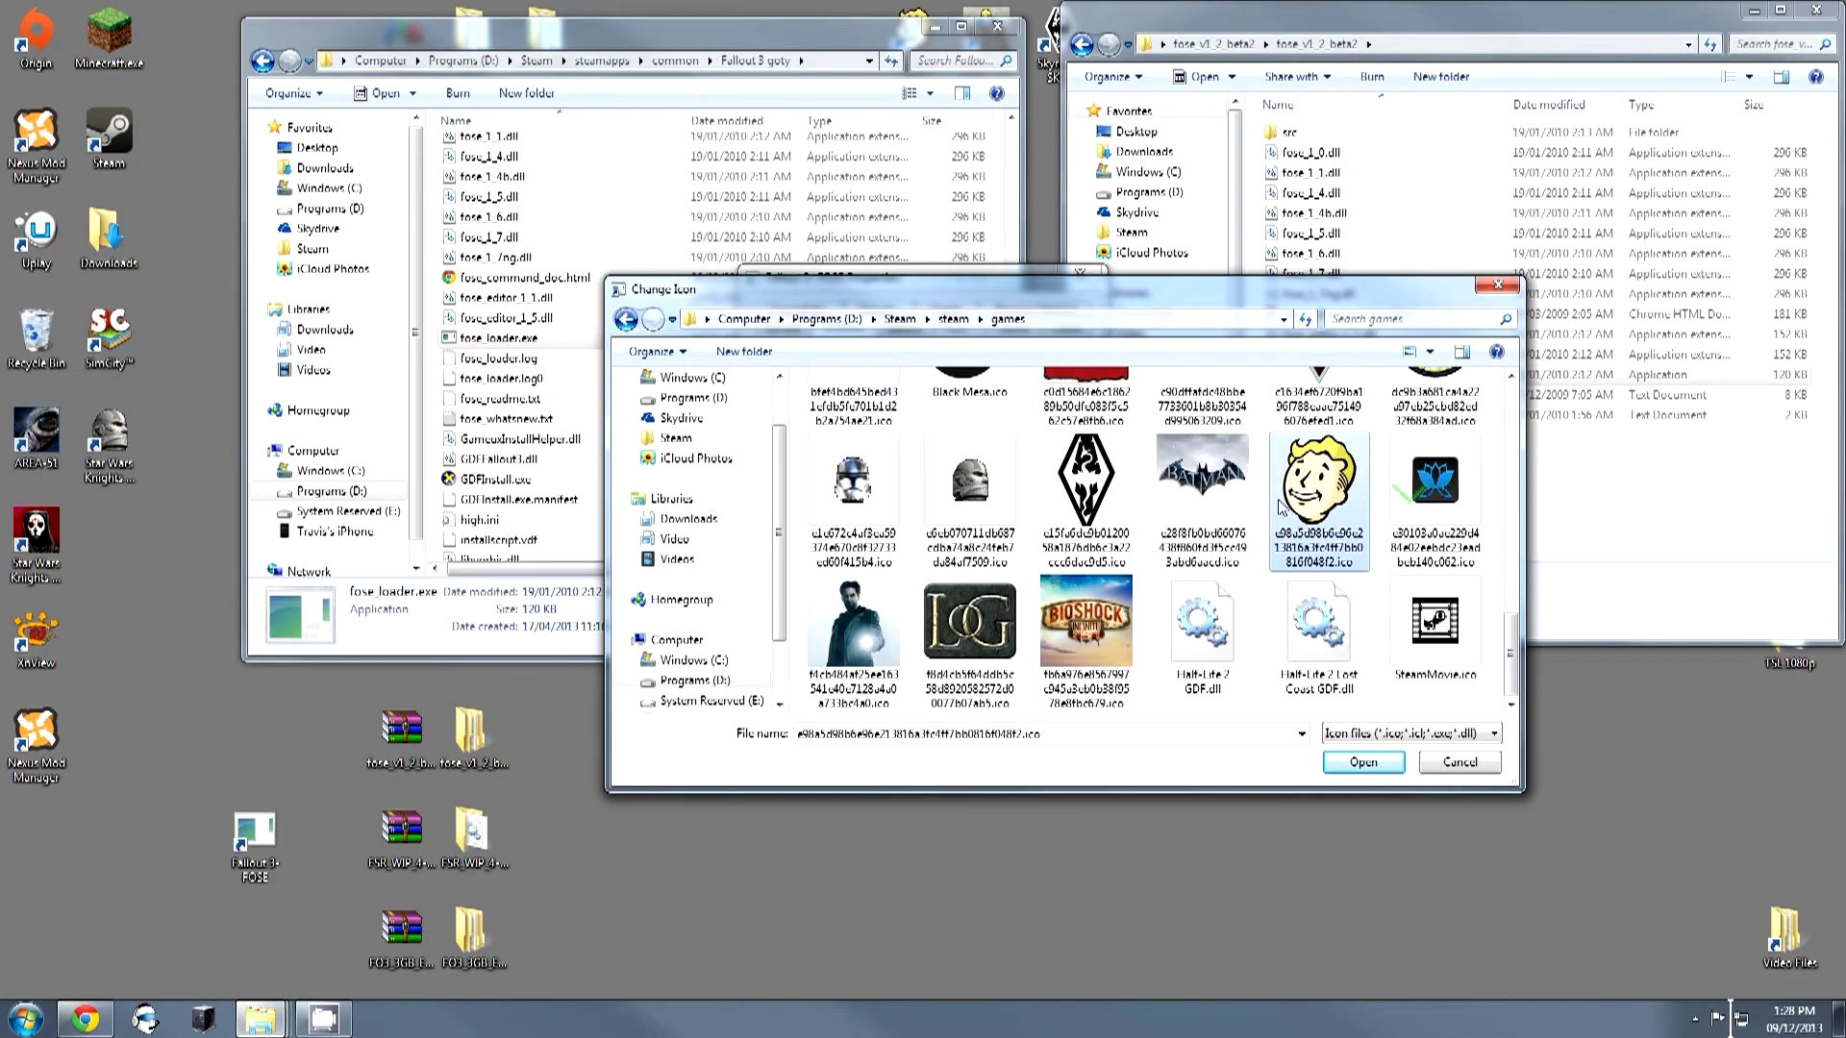
{"action": "left_click", "coordinate": [1363, 763]}
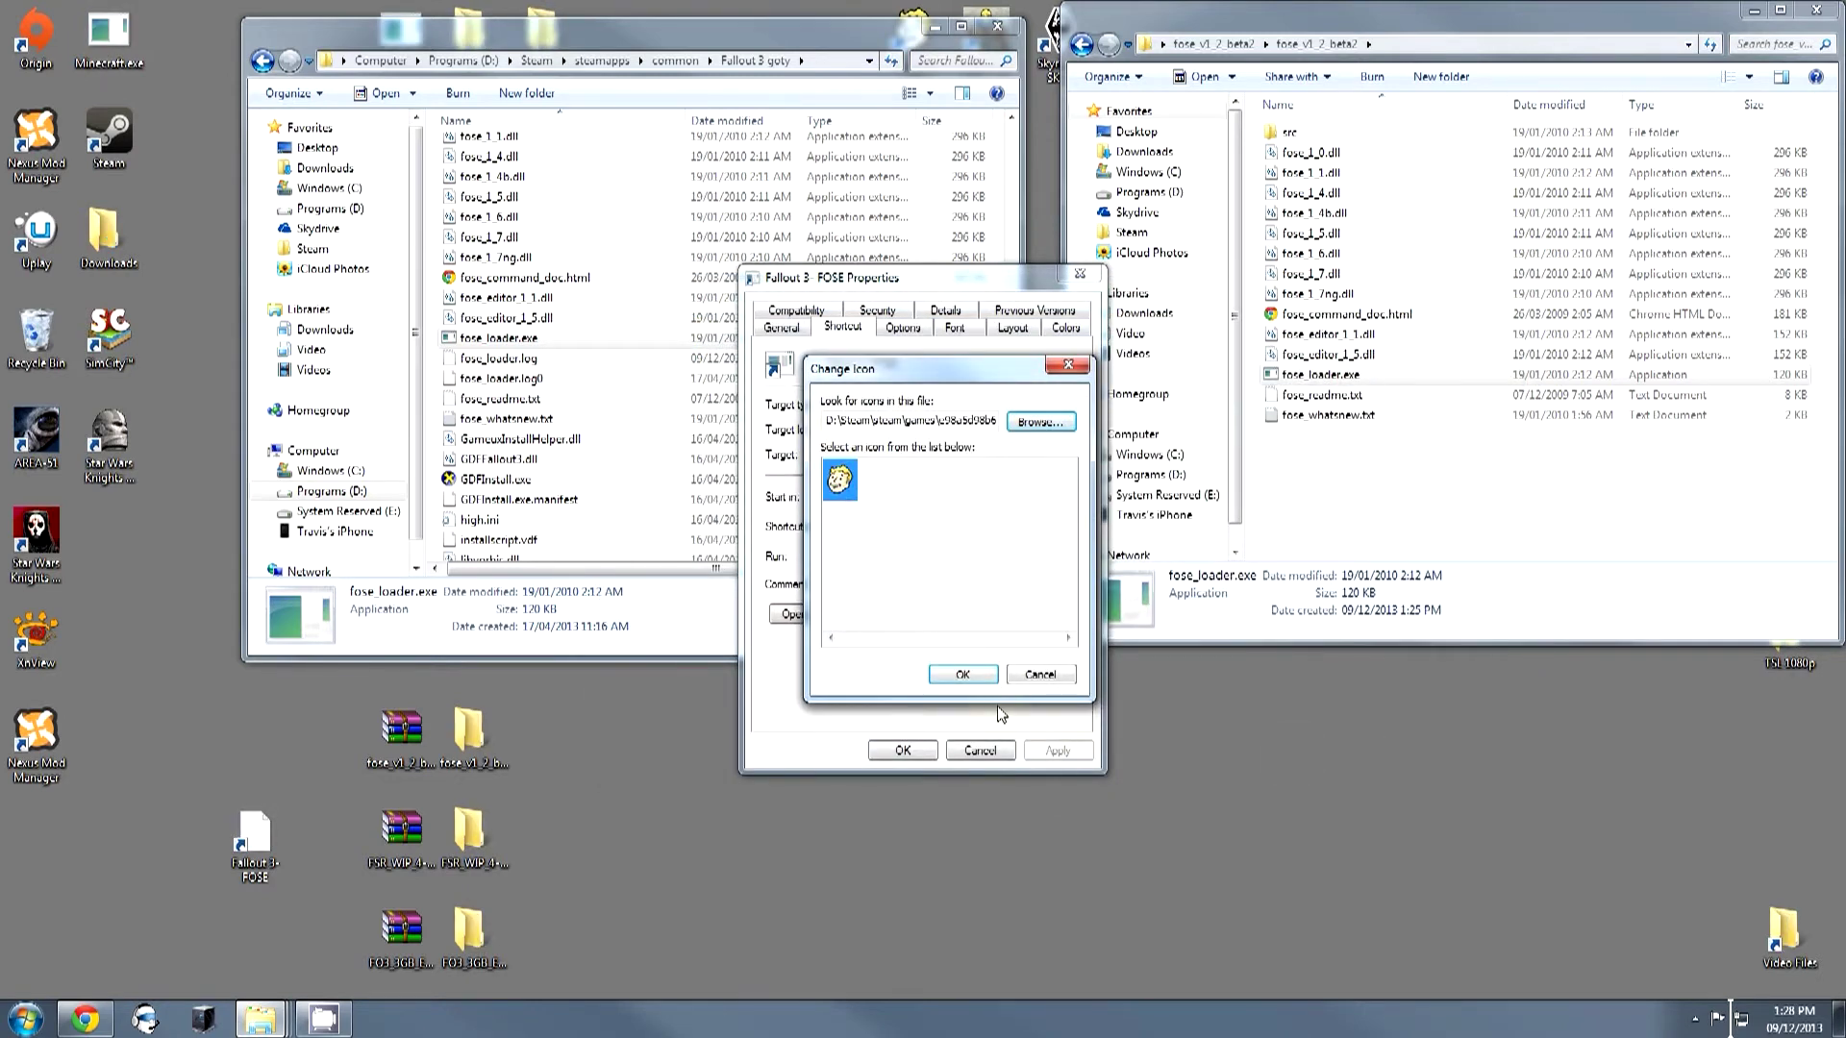
{"action": "left_click", "coordinate": [962, 674]}
{"action": "left_click", "coordinate": [1058, 751]}
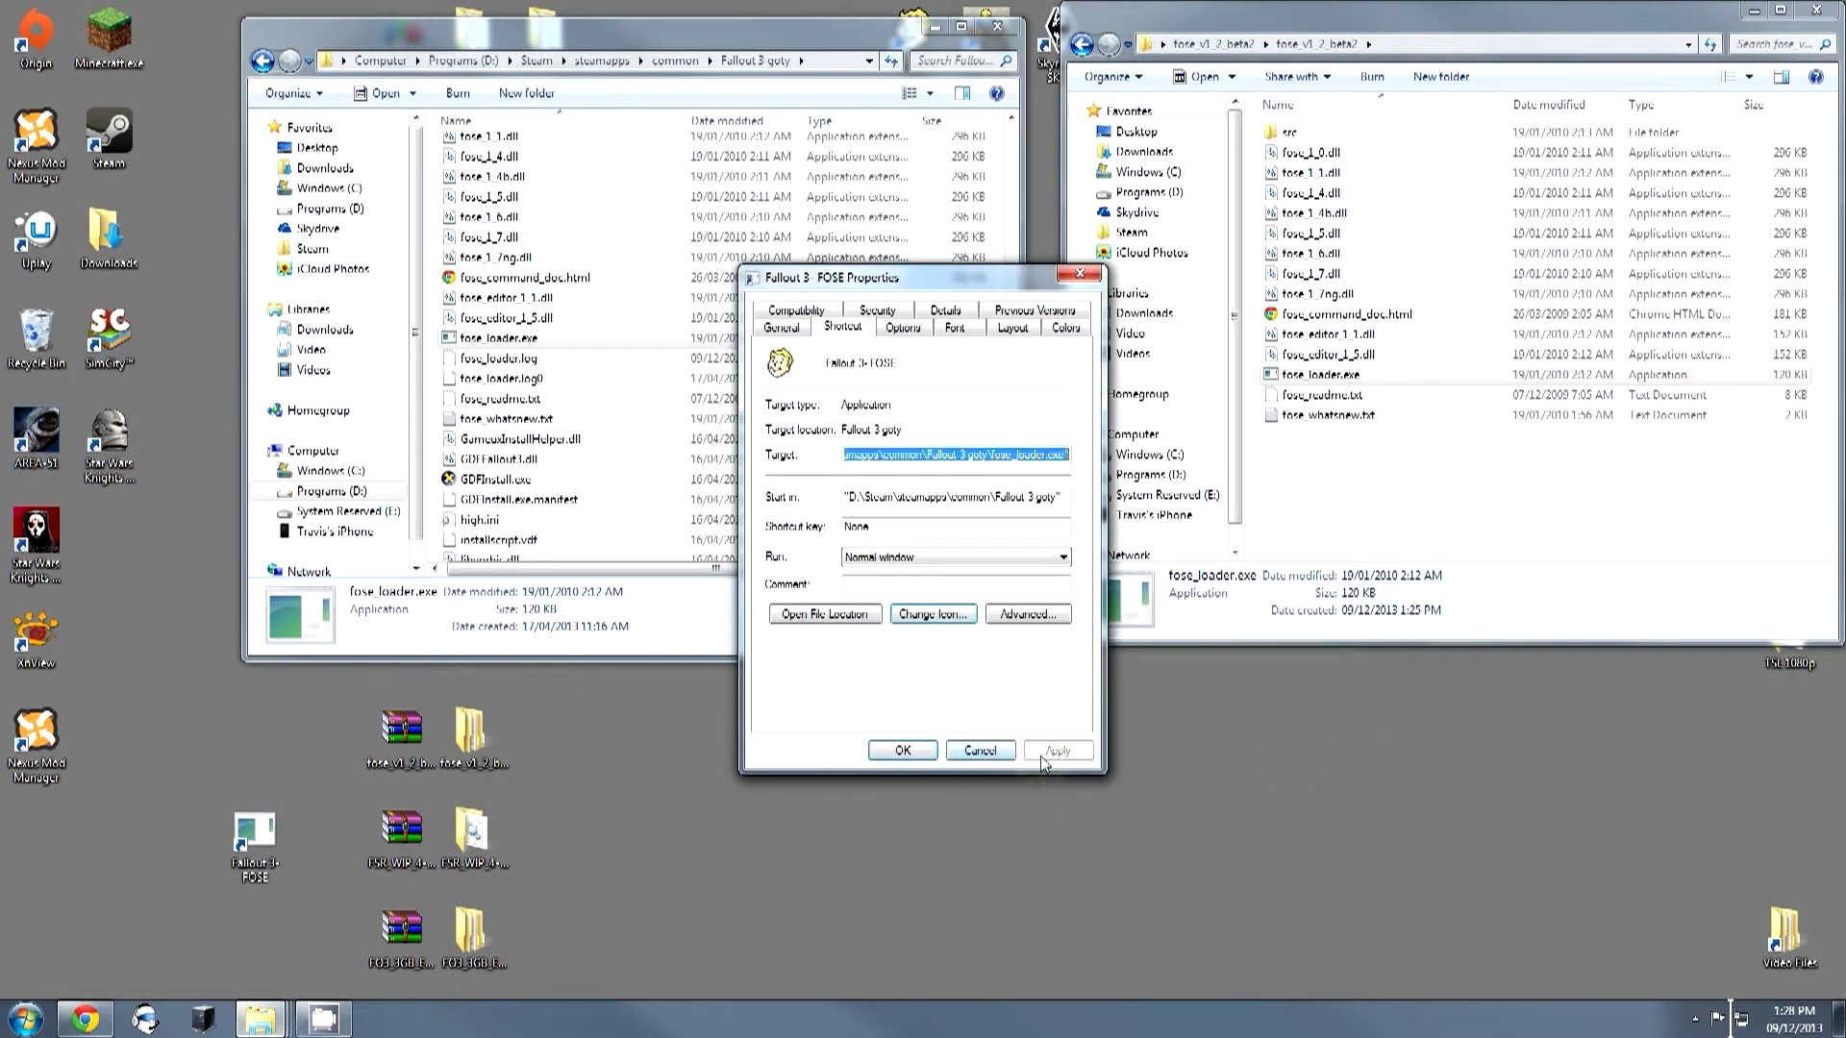
{"action": "left_click", "coordinate": [890, 752]}
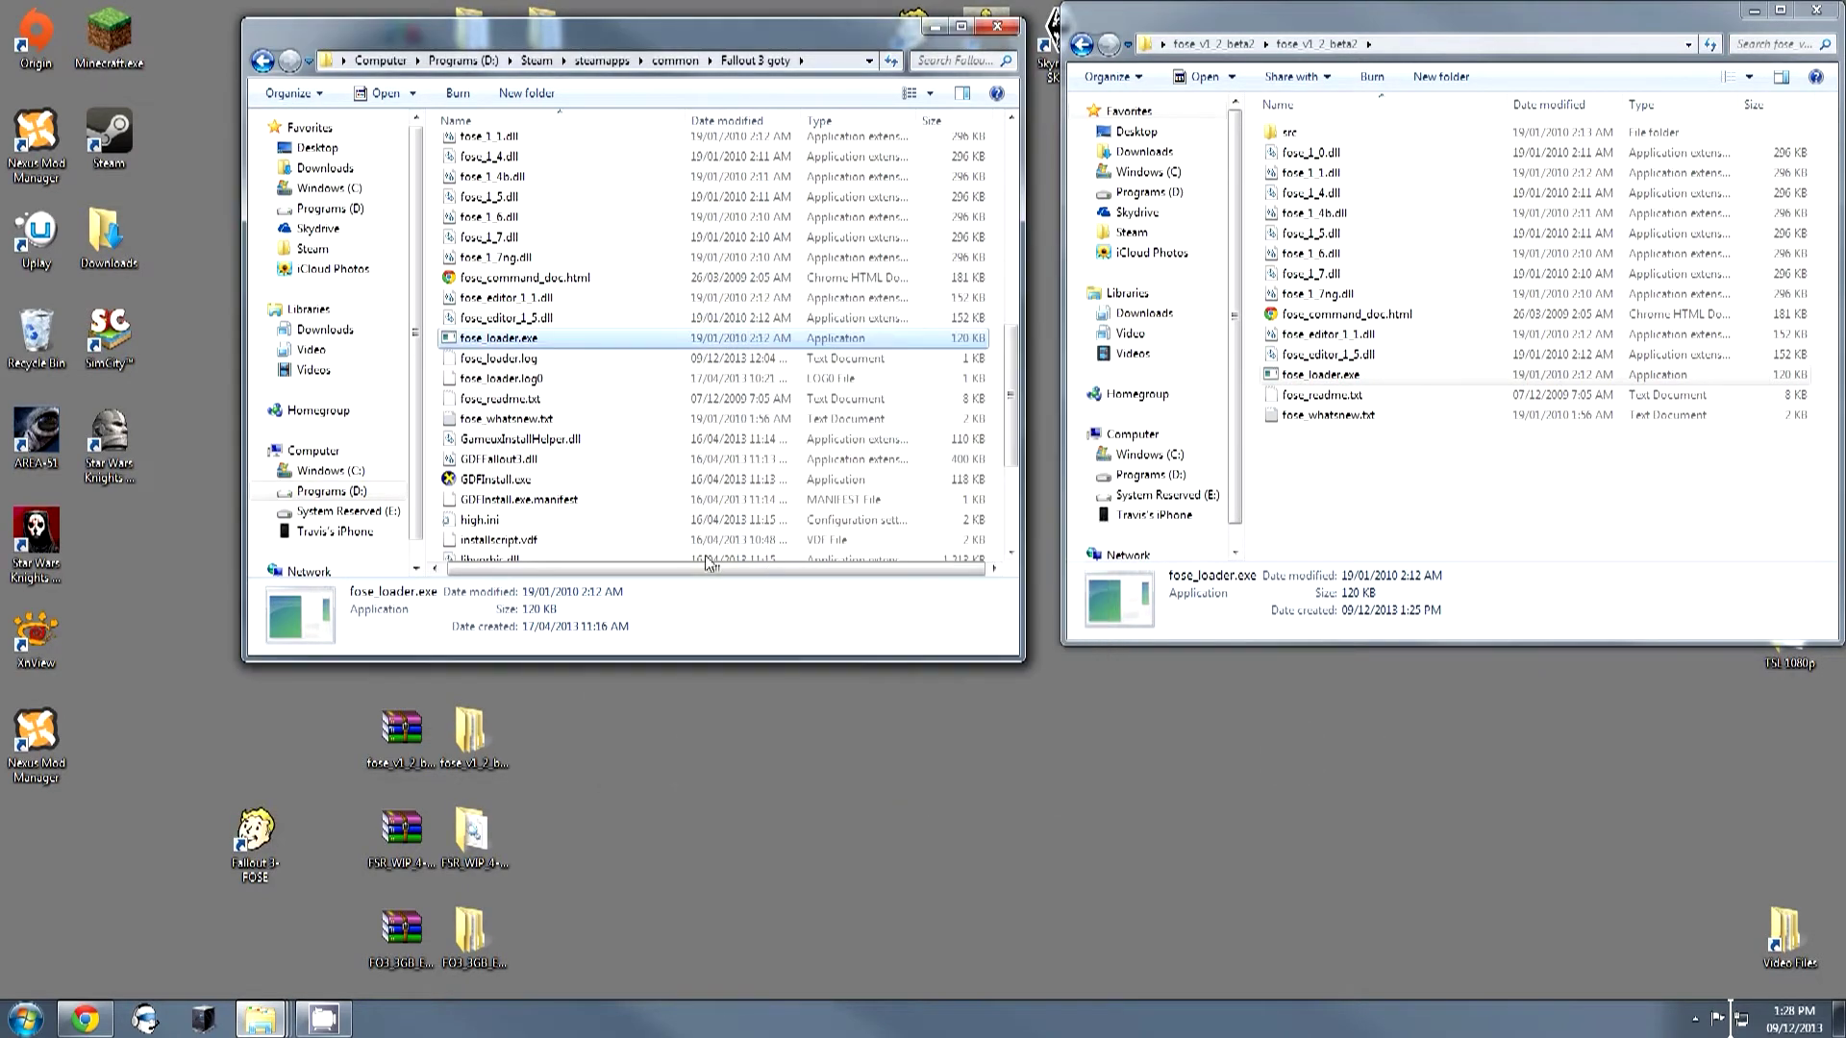
Delete the duplicate shortcut, move Fallout 3 FOSE to the desktop's top row, and launch Steam.
{"action": "left_click_drag", "start_coordinate": [899, 31], "coordinate": [1528, 236]}
{"action": "left_click", "coordinate": [911, 44]}
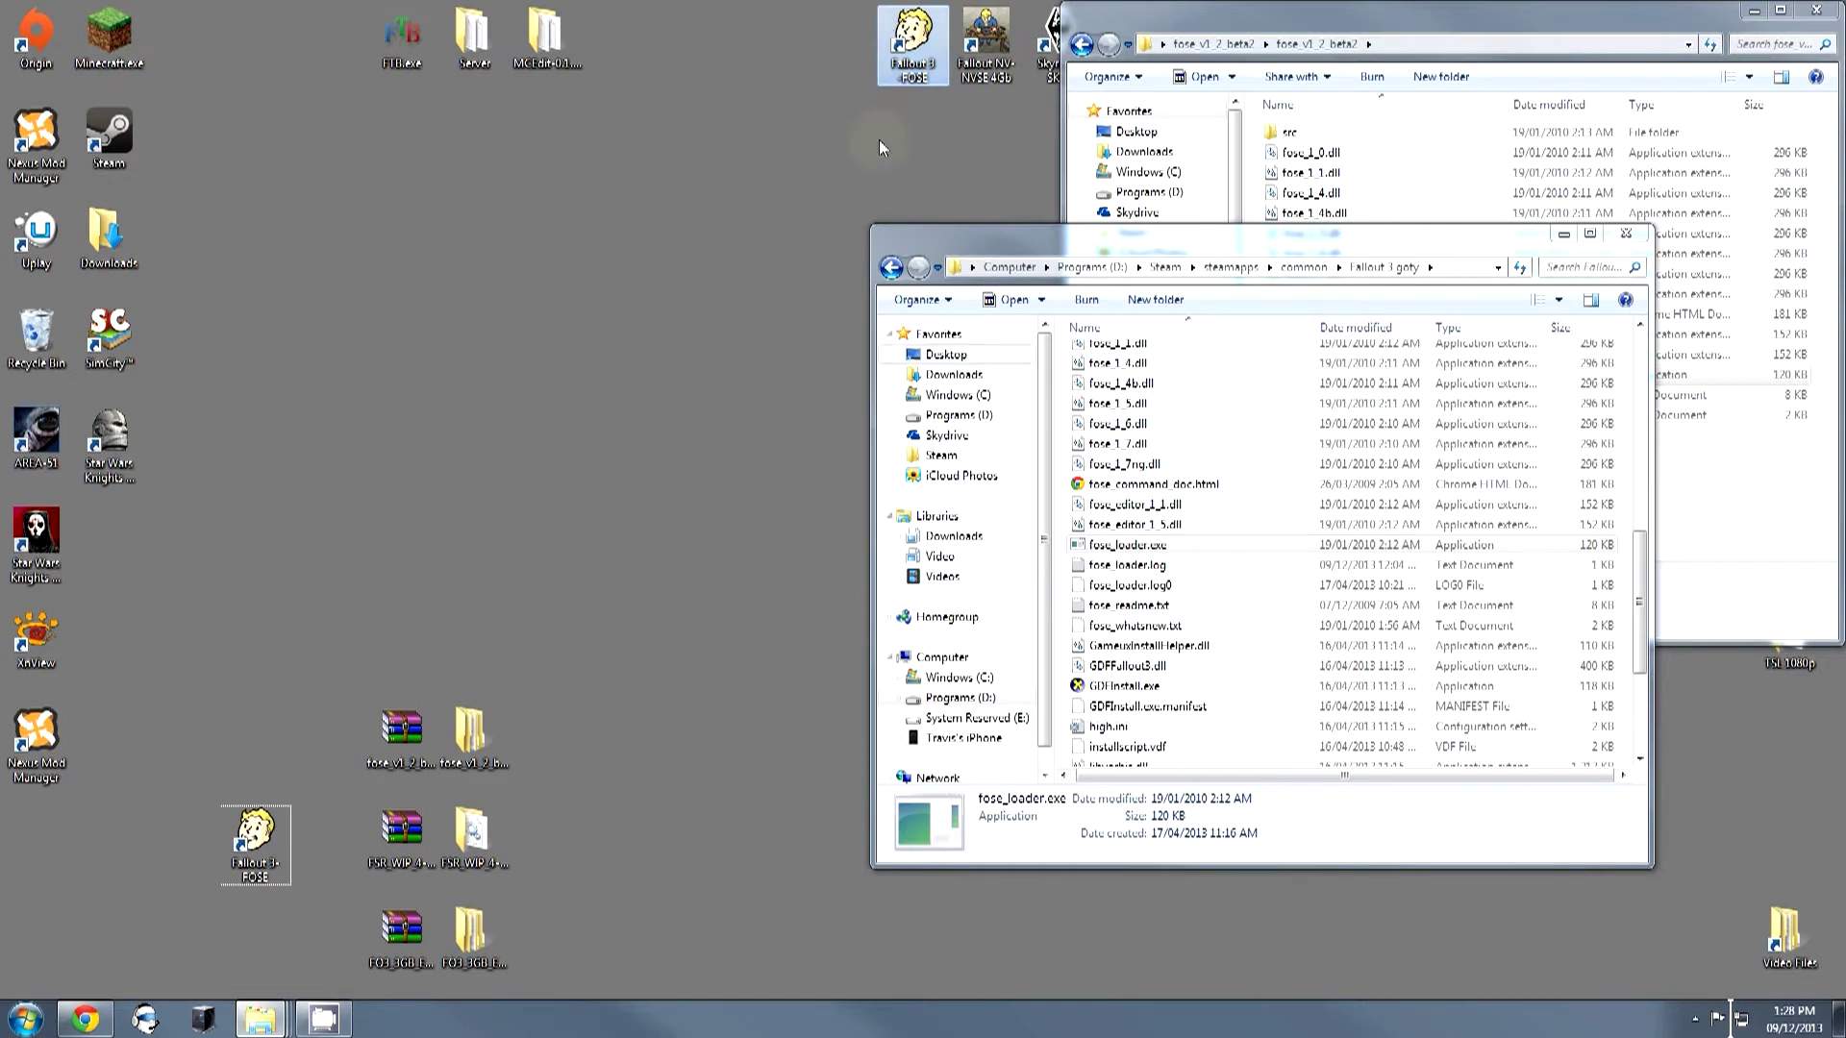
{"action": "left_click_drag", "start_coordinate": [895, 24], "coordinate": [750, 29]}
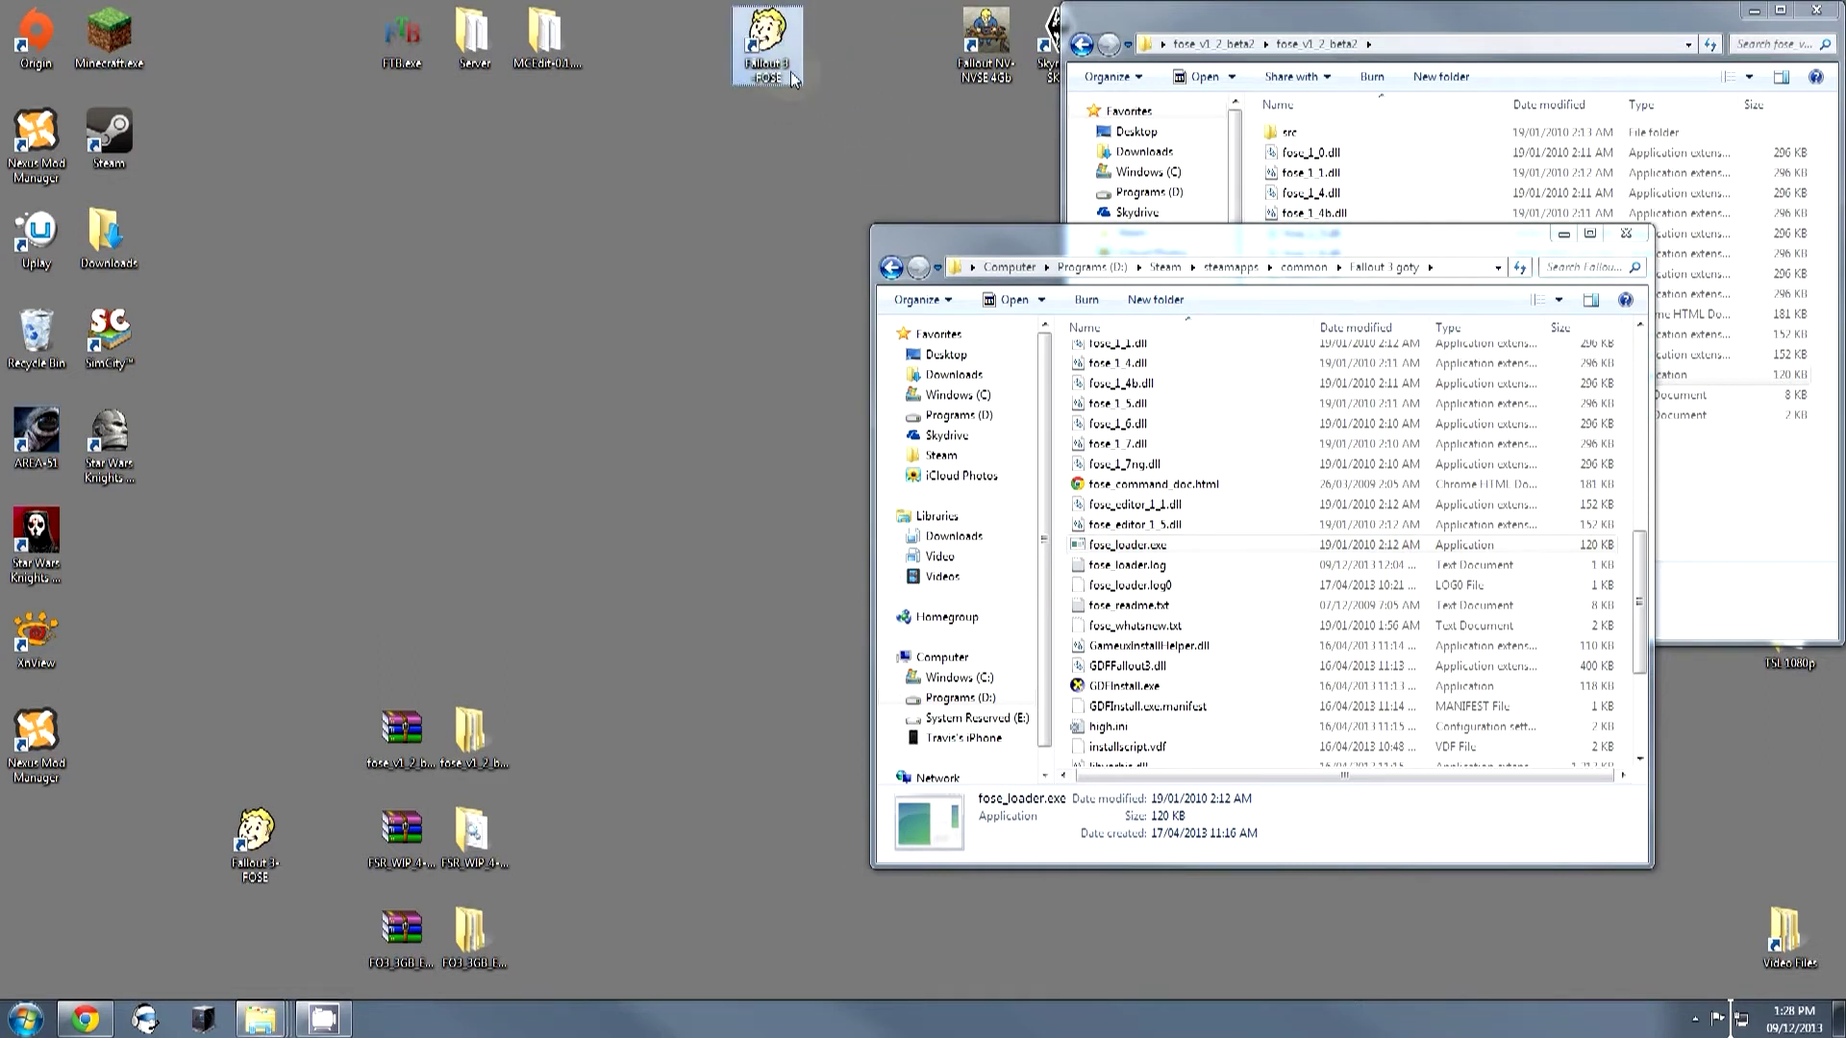
{"action": "key", "text": "Delete"}
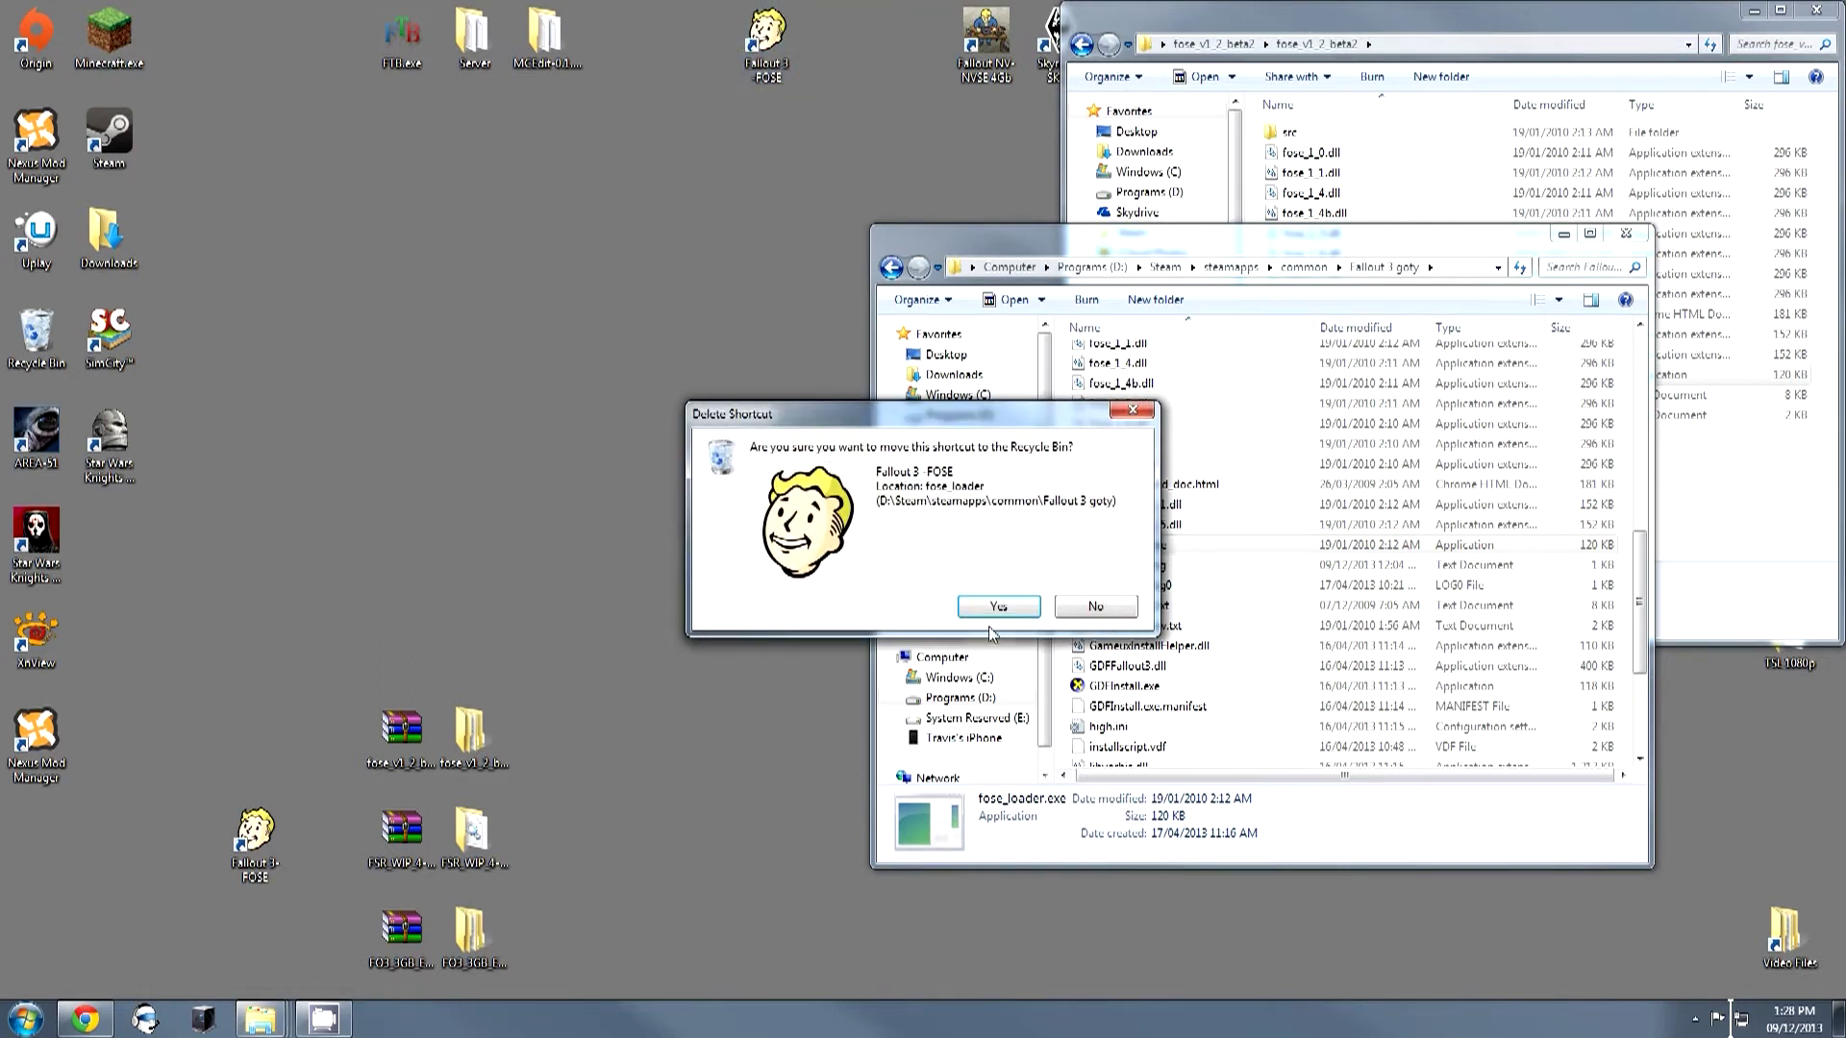
{"action": "left_click", "coordinate": [1000, 609]}
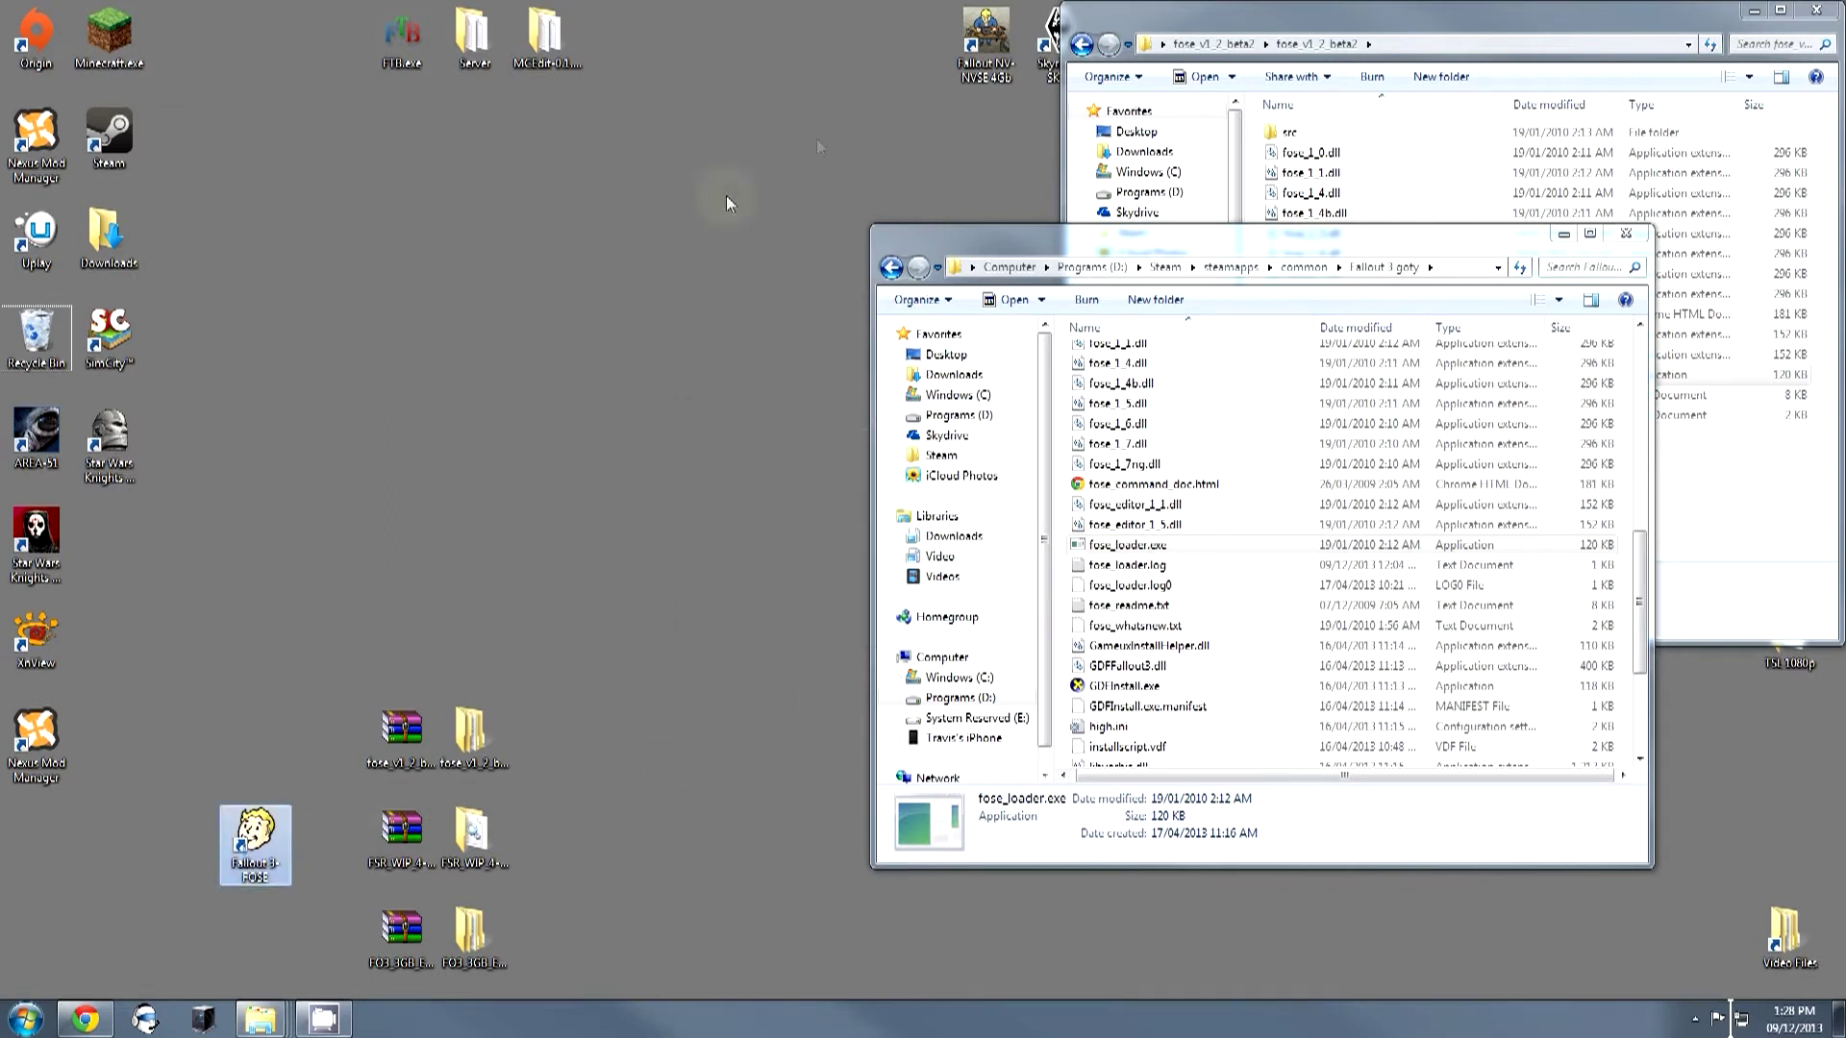
{"action": "left_click_drag", "start_coordinate": [242, 854], "coordinate": [886, 46]}
{"action": "left_click_drag", "start_coordinate": [279, 688], "coordinate": [889, 73]}
{"action": "left_click", "coordinate": [114, 156]}
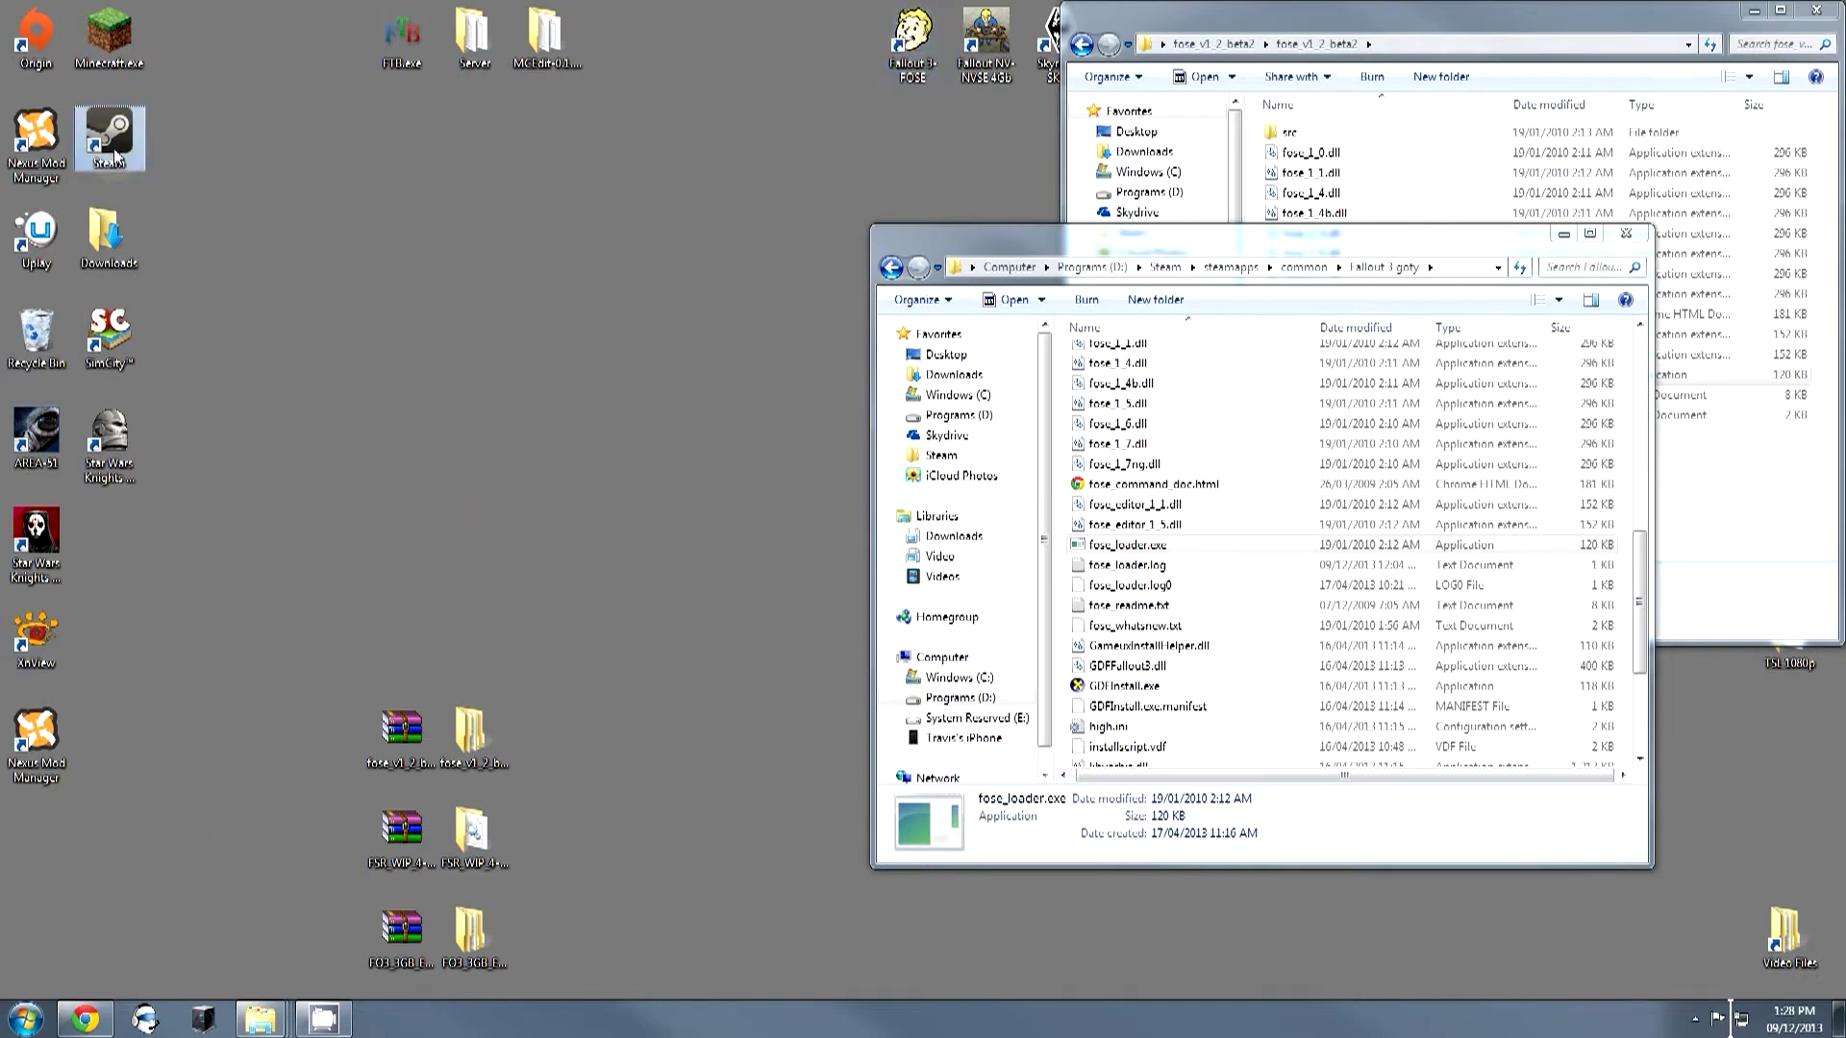
{"action": "double_click", "coordinate": [114, 156]}
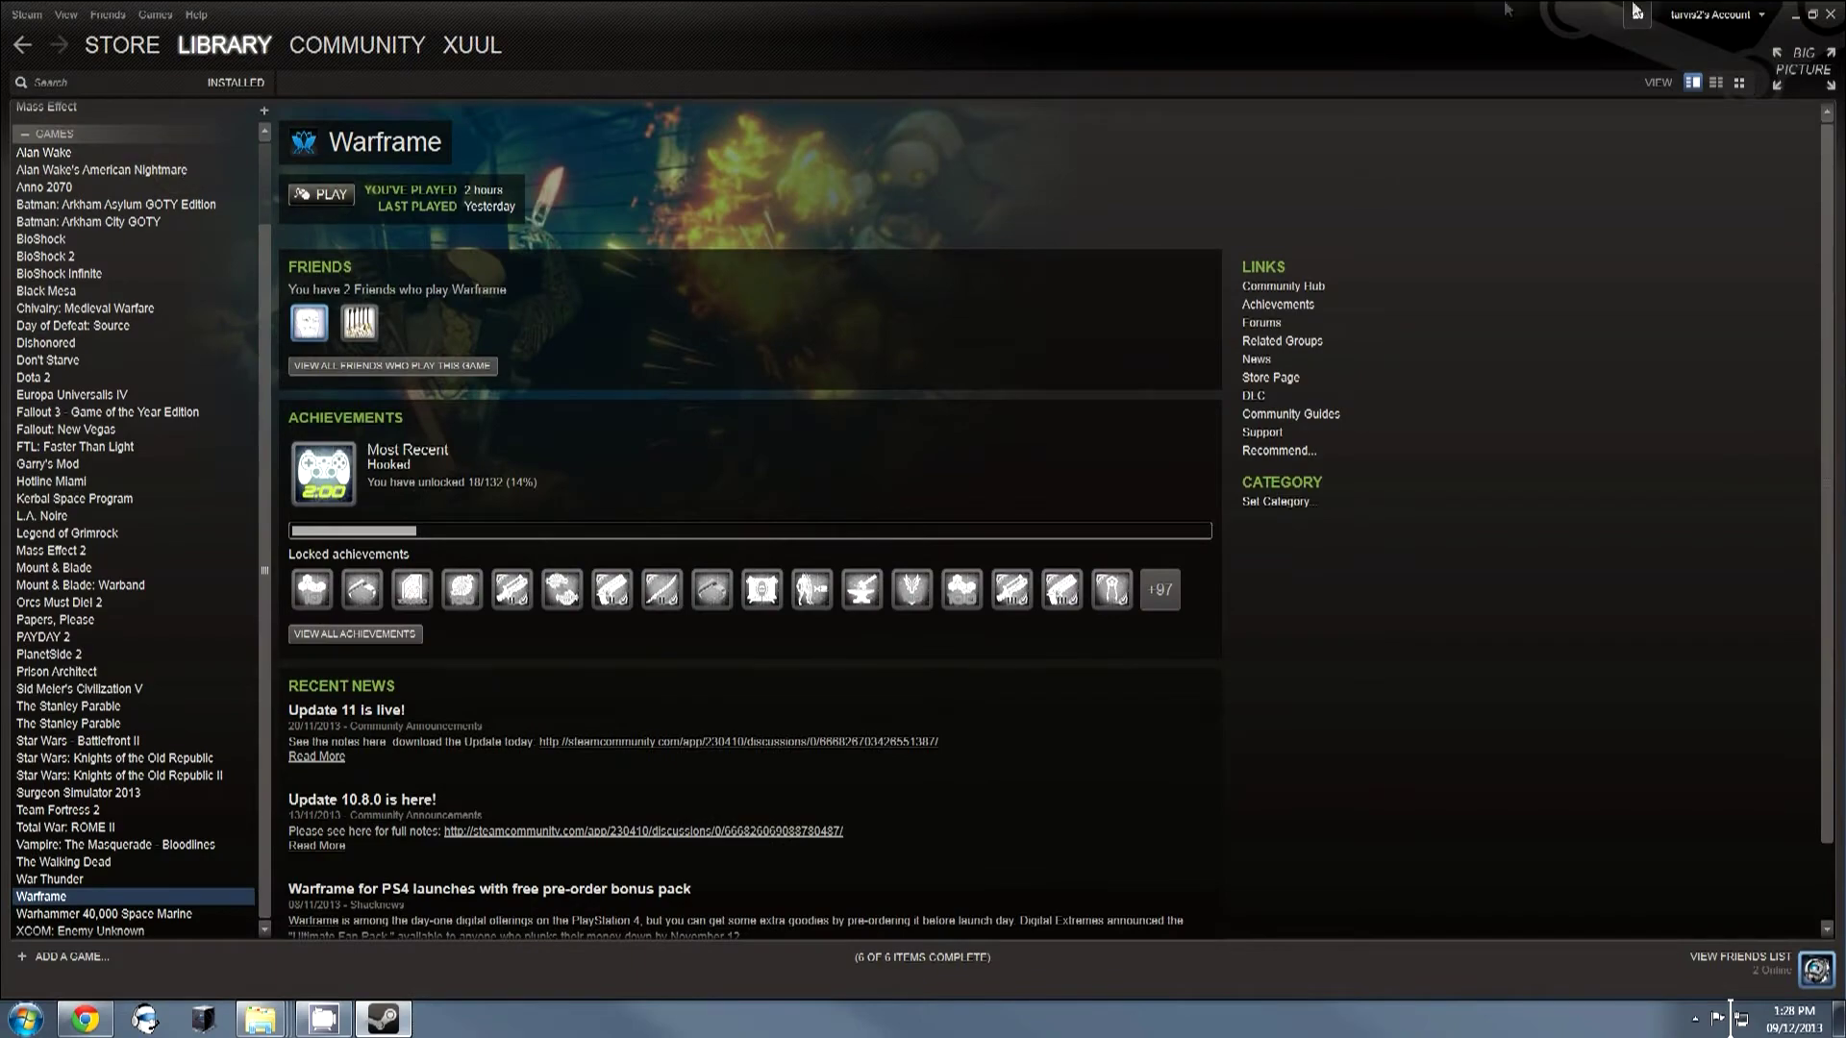
{"action": "left_click", "coordinate": [1830, 15]}
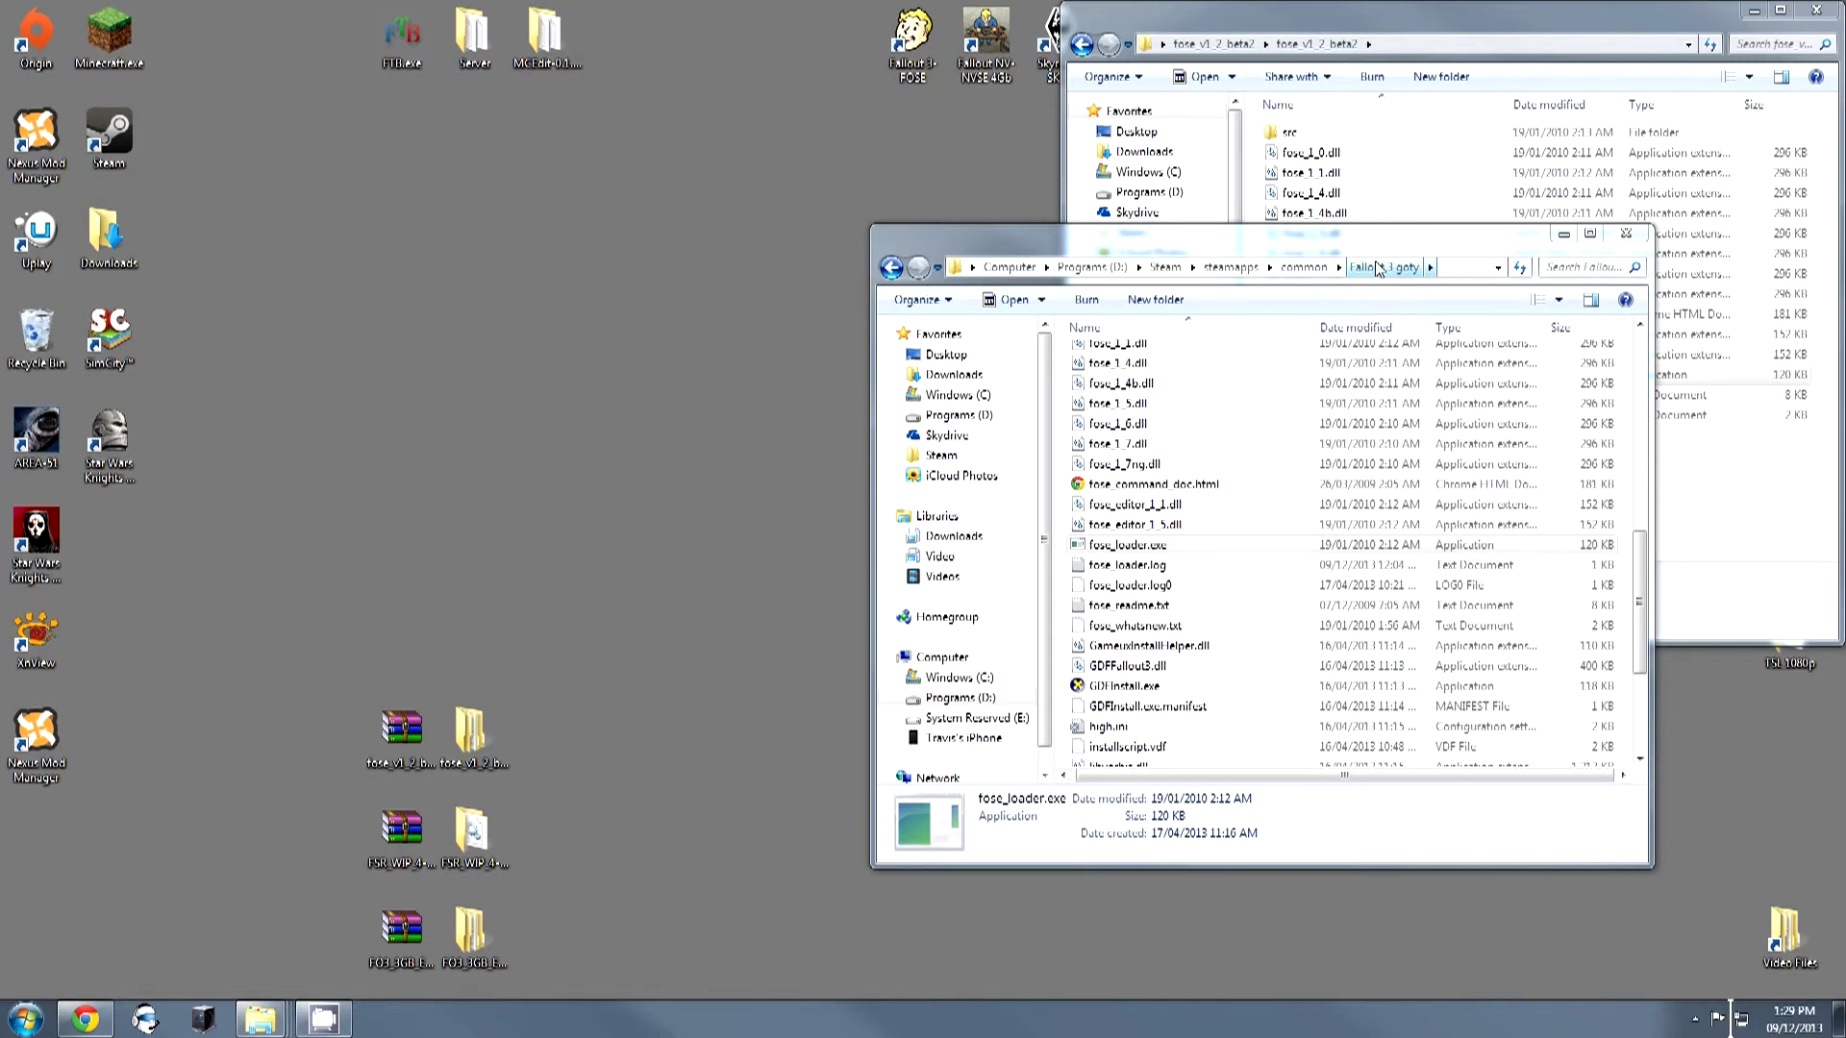
Check the Large Address Aware Enabler page in Chrome, then open the FO3_3GB_ENABLER 6510 folder.
{"action": "left_click", "coordinate": [84, 1019]}
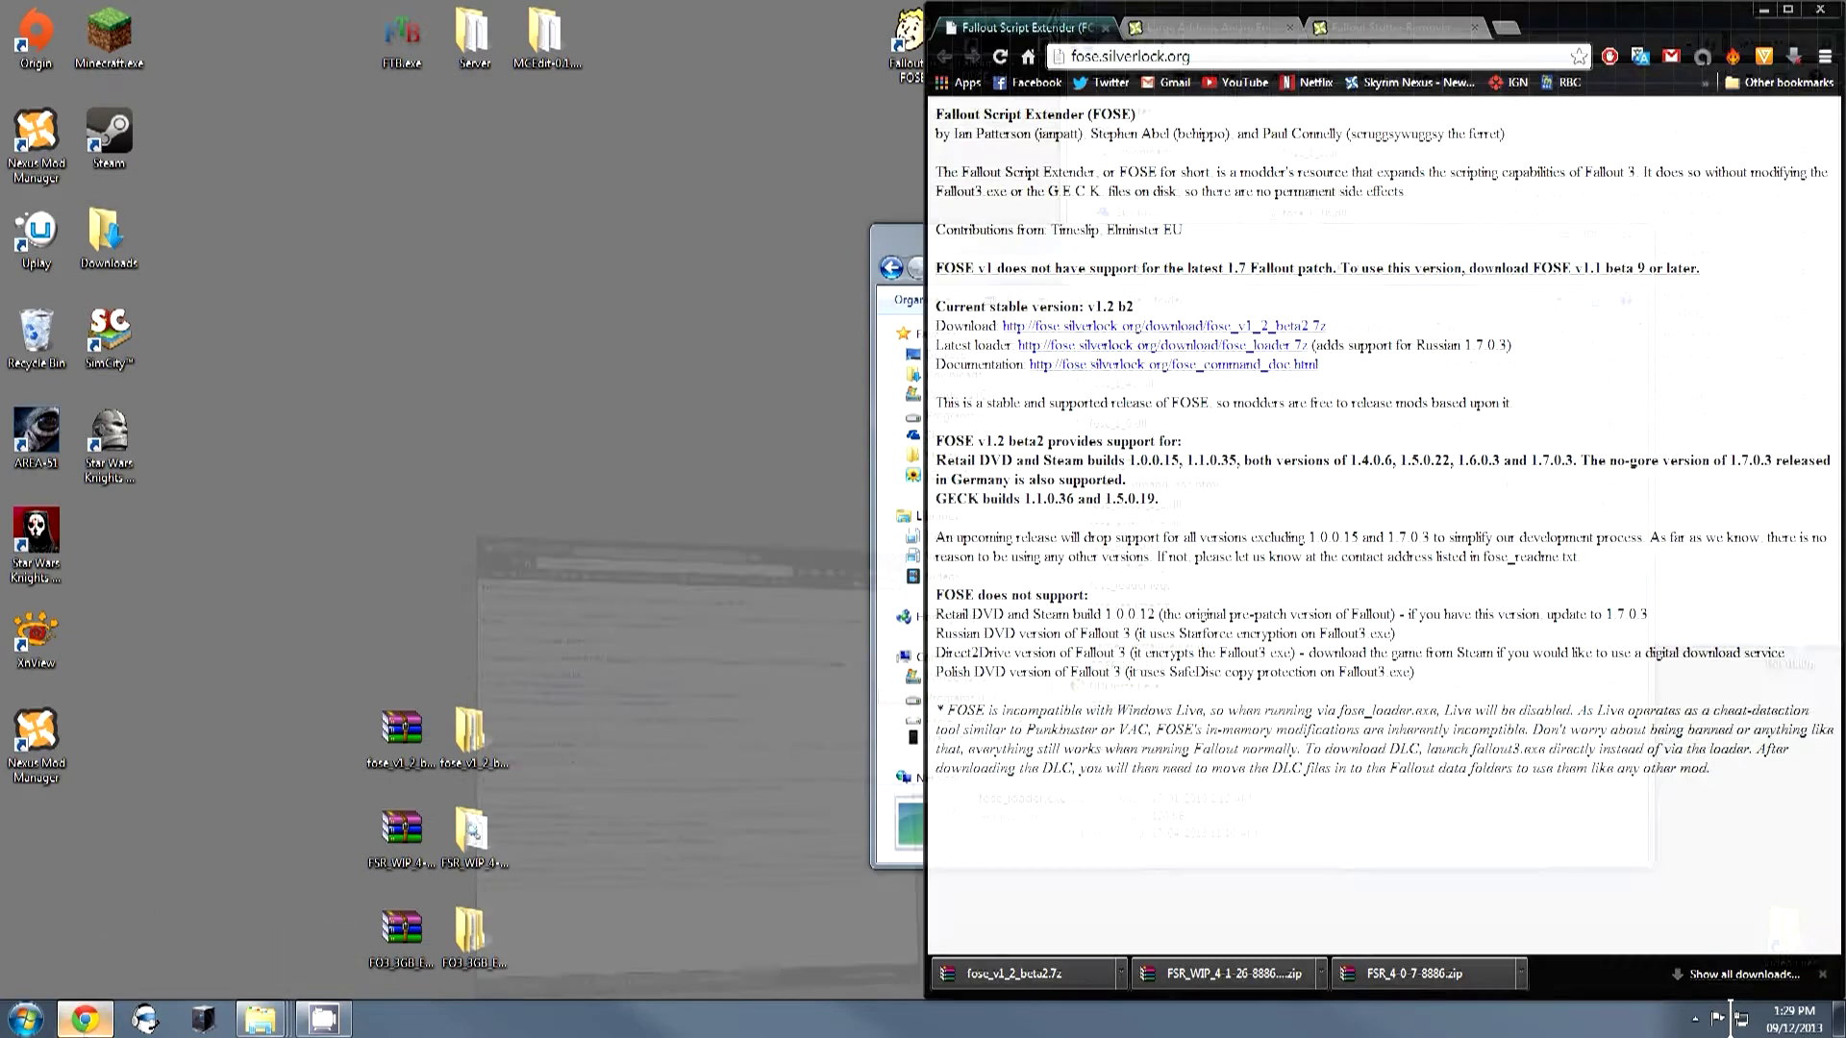
{"action": "left_click", "coordinate": [1181, 29]}
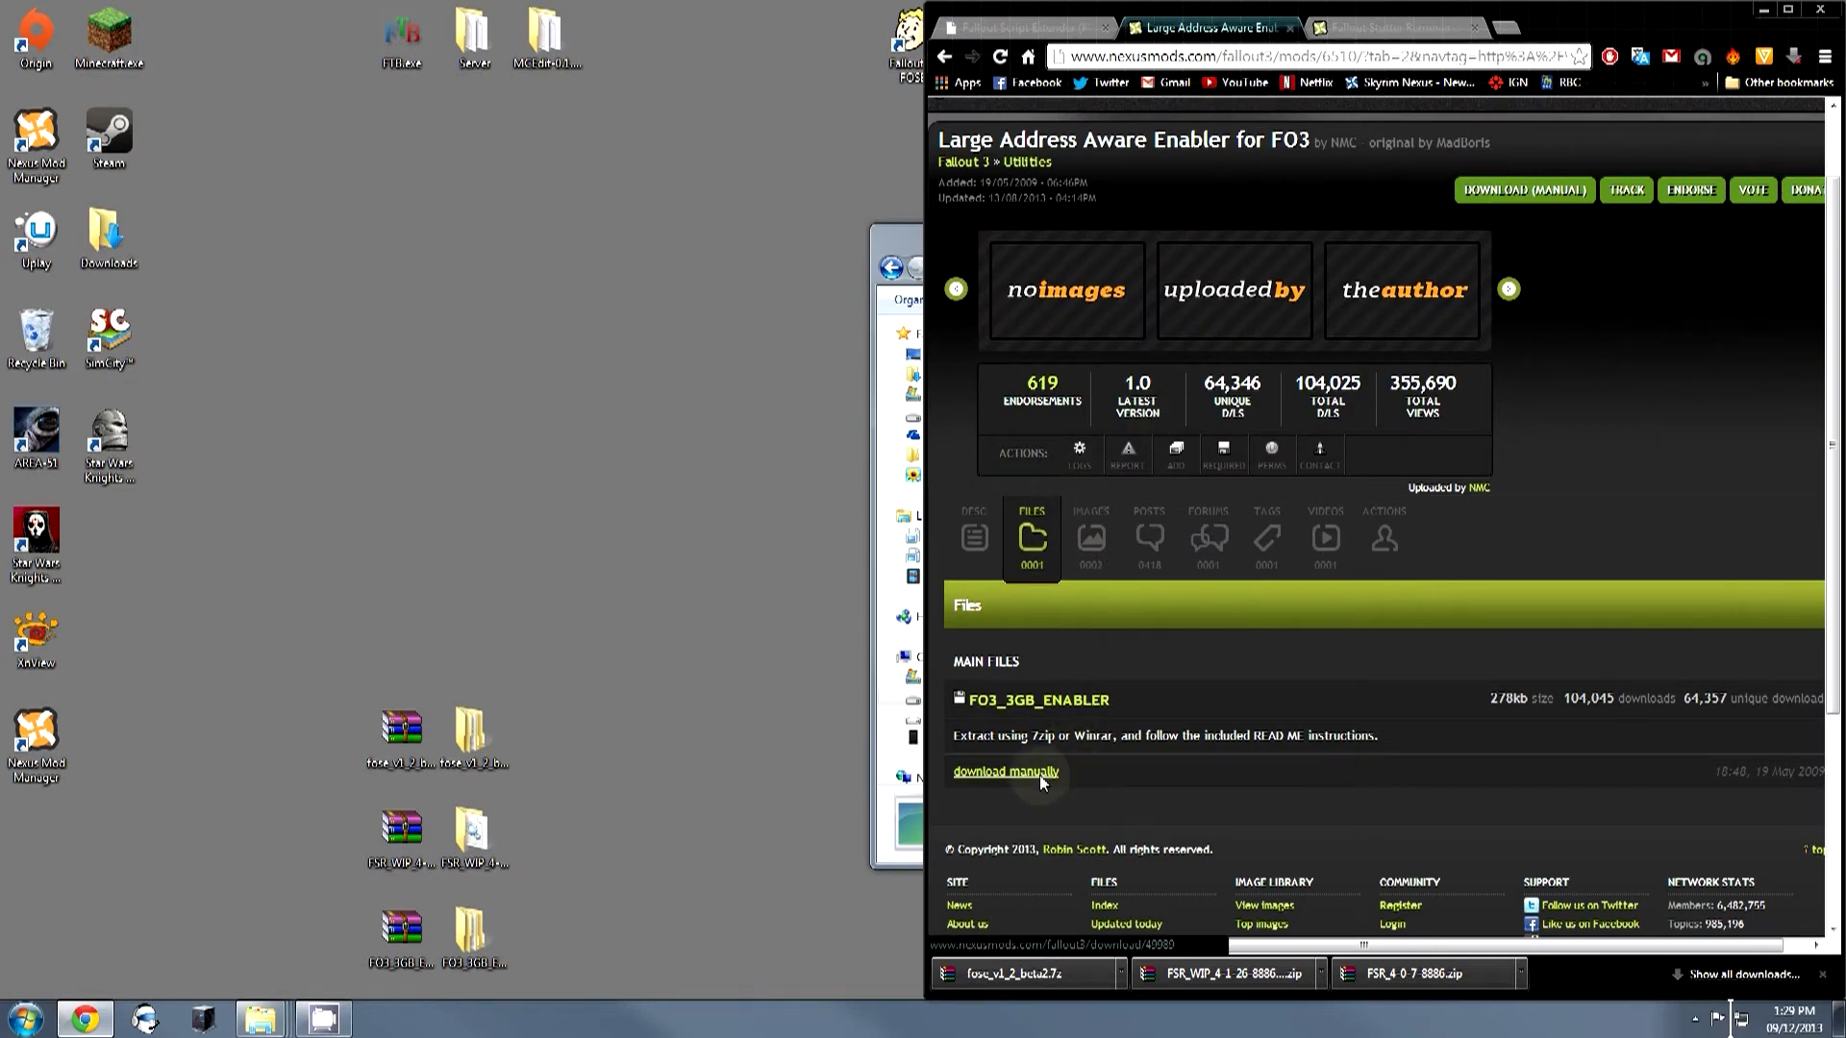
{"action": "left_click", "coordinate": [599, 577]}
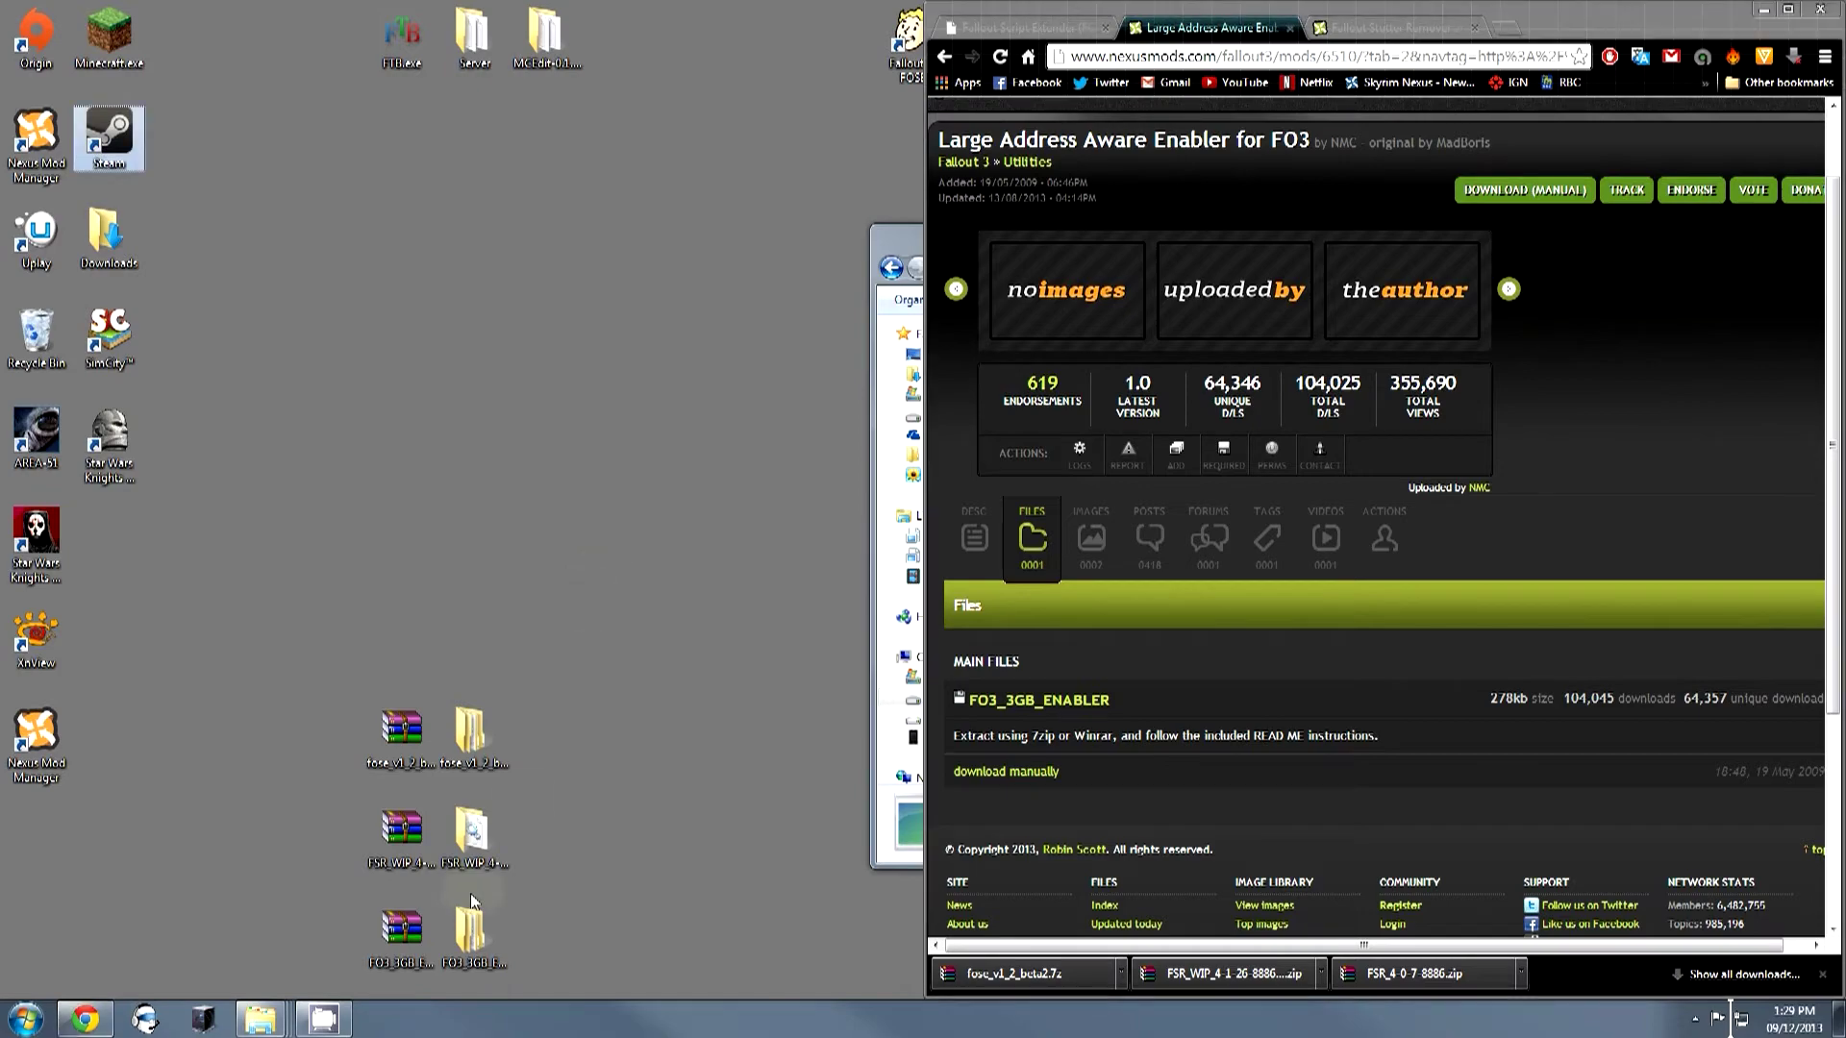
{"action": "double_click", "coordinate": [469, 938]}
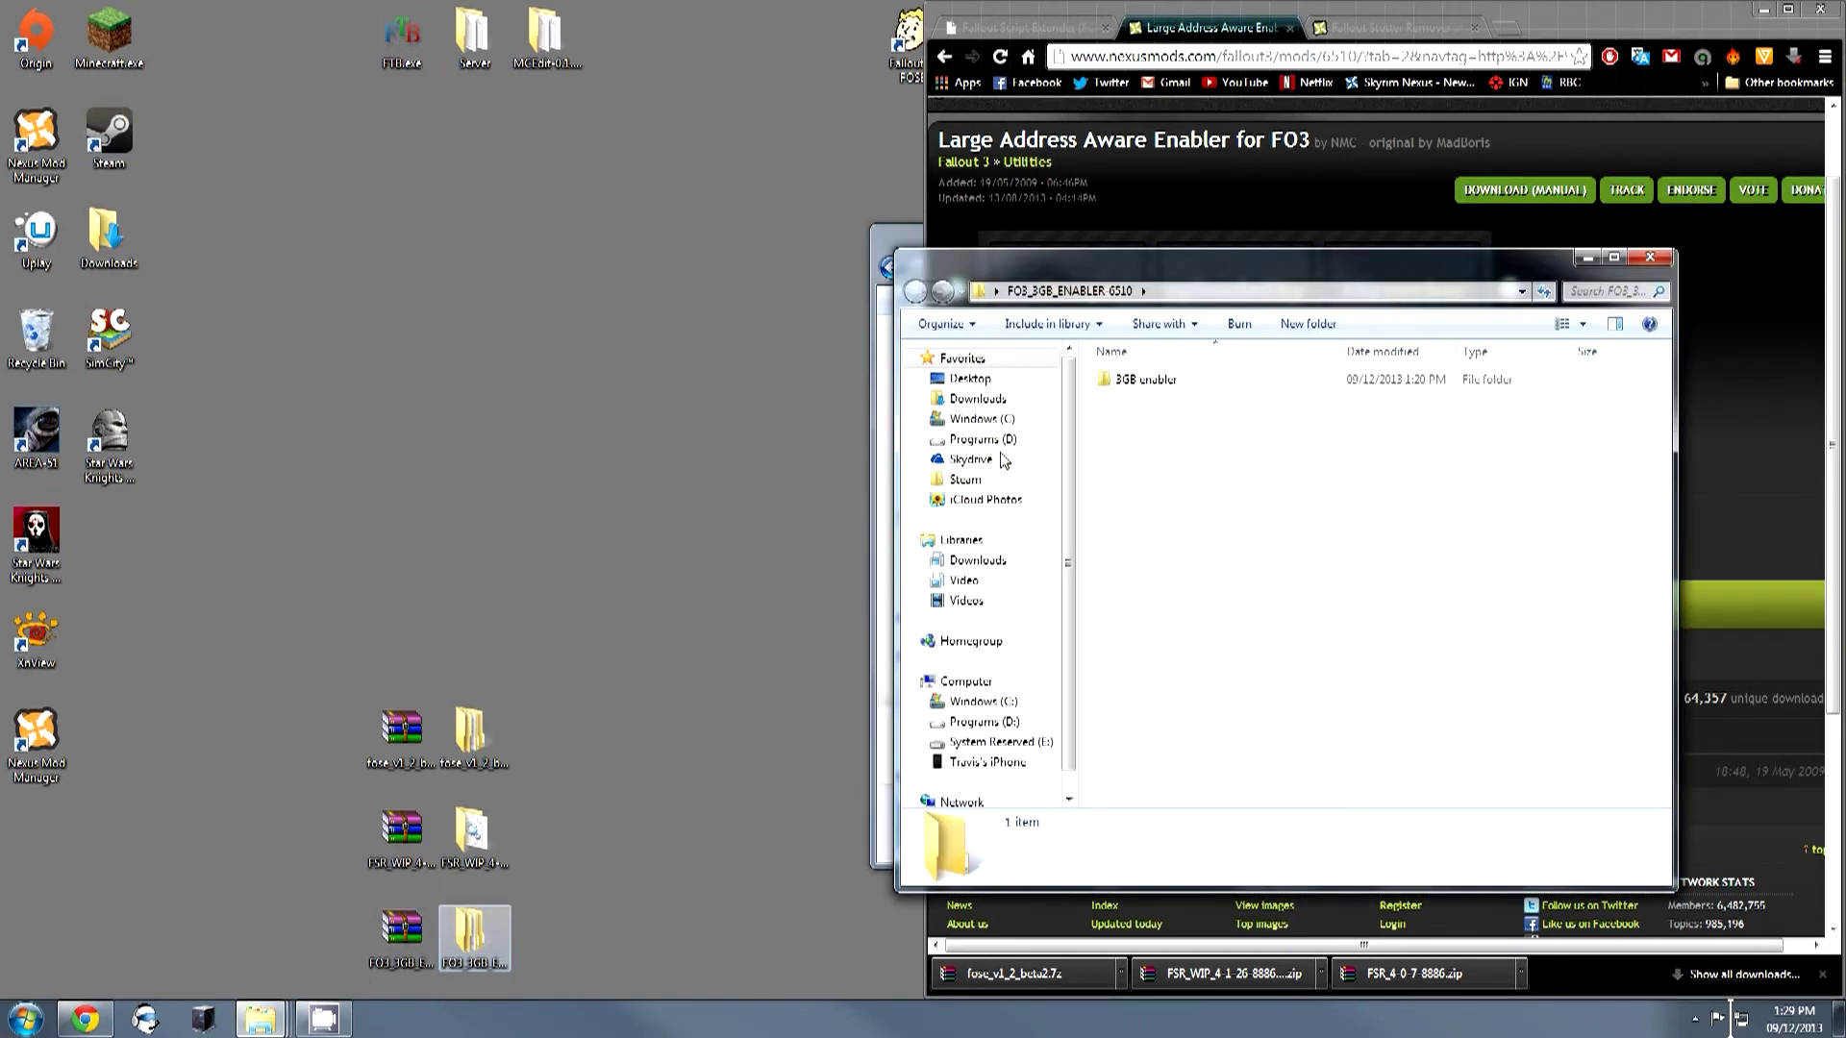
Open the 3GB enabler subfolder and move its window to the left.
{"action": "left_click", "coordinate": [1763, 9]}
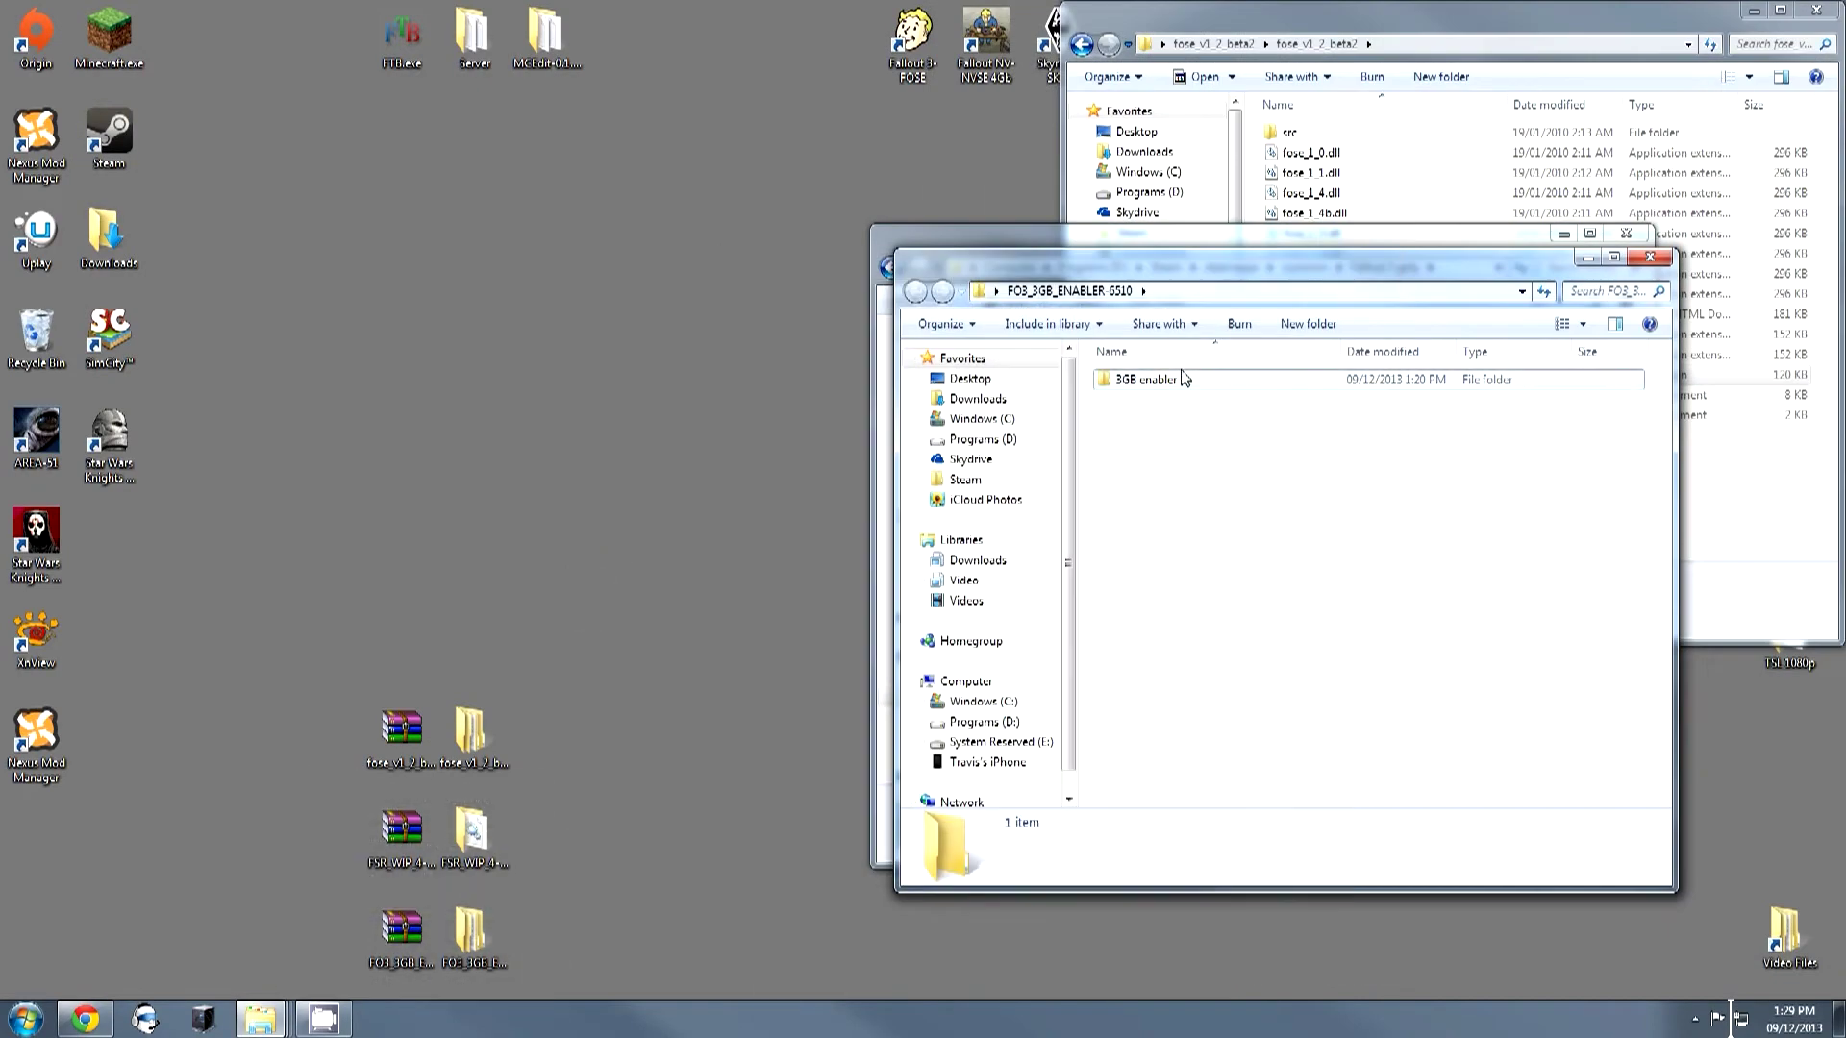
{"action": "double_click", "coordinate": [1167, 380]}
{"action": "left_click_drag", "start_coordinate": [1304, 271], "coordinate": [513, 273]}
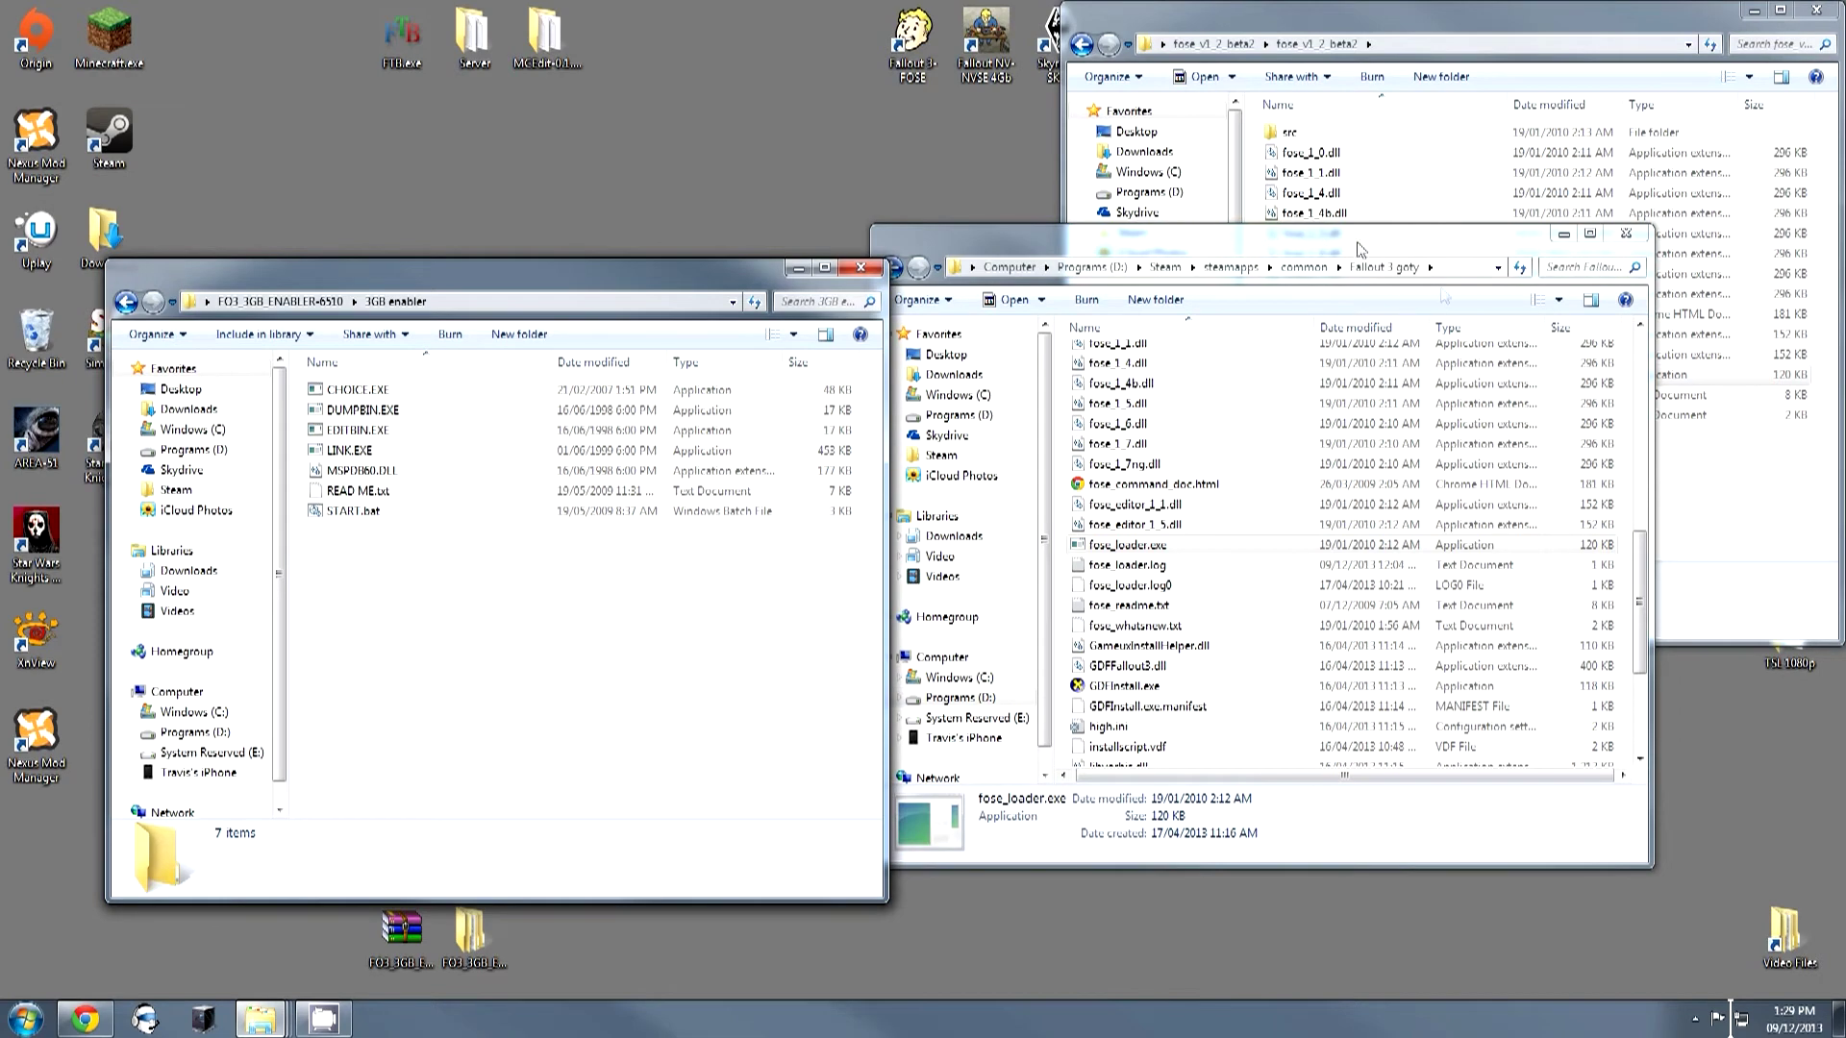
Locate Fallout3.exe in the Fallout 3 goty folder and bring up its context menu.
{"action": "left_click", "coordinate": [1250, 484]}
{"action": "scroll", "coordinate": [1238, 536], "scroll_direction": "down", "scroll_amount": 4}
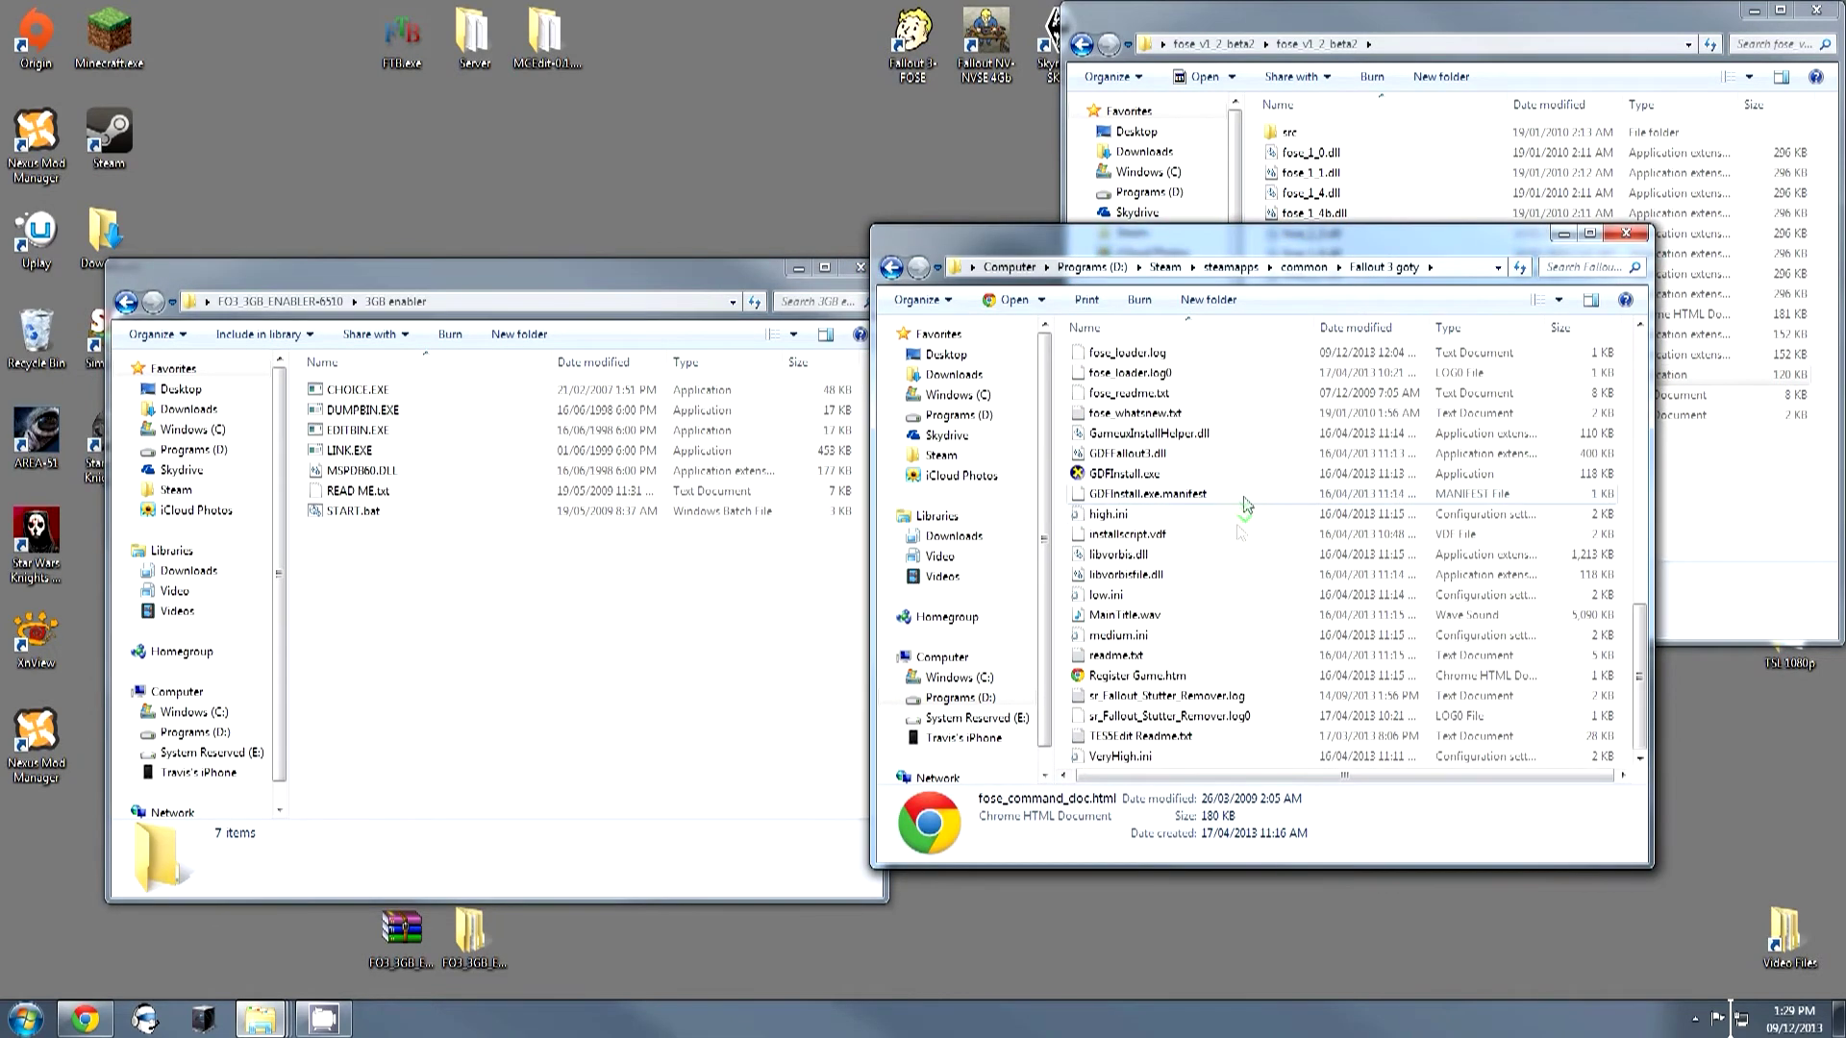
{"action": "scroll", "coordinate": [1238, 536], "scroll_direction": "up", "scroll_amount": 8}
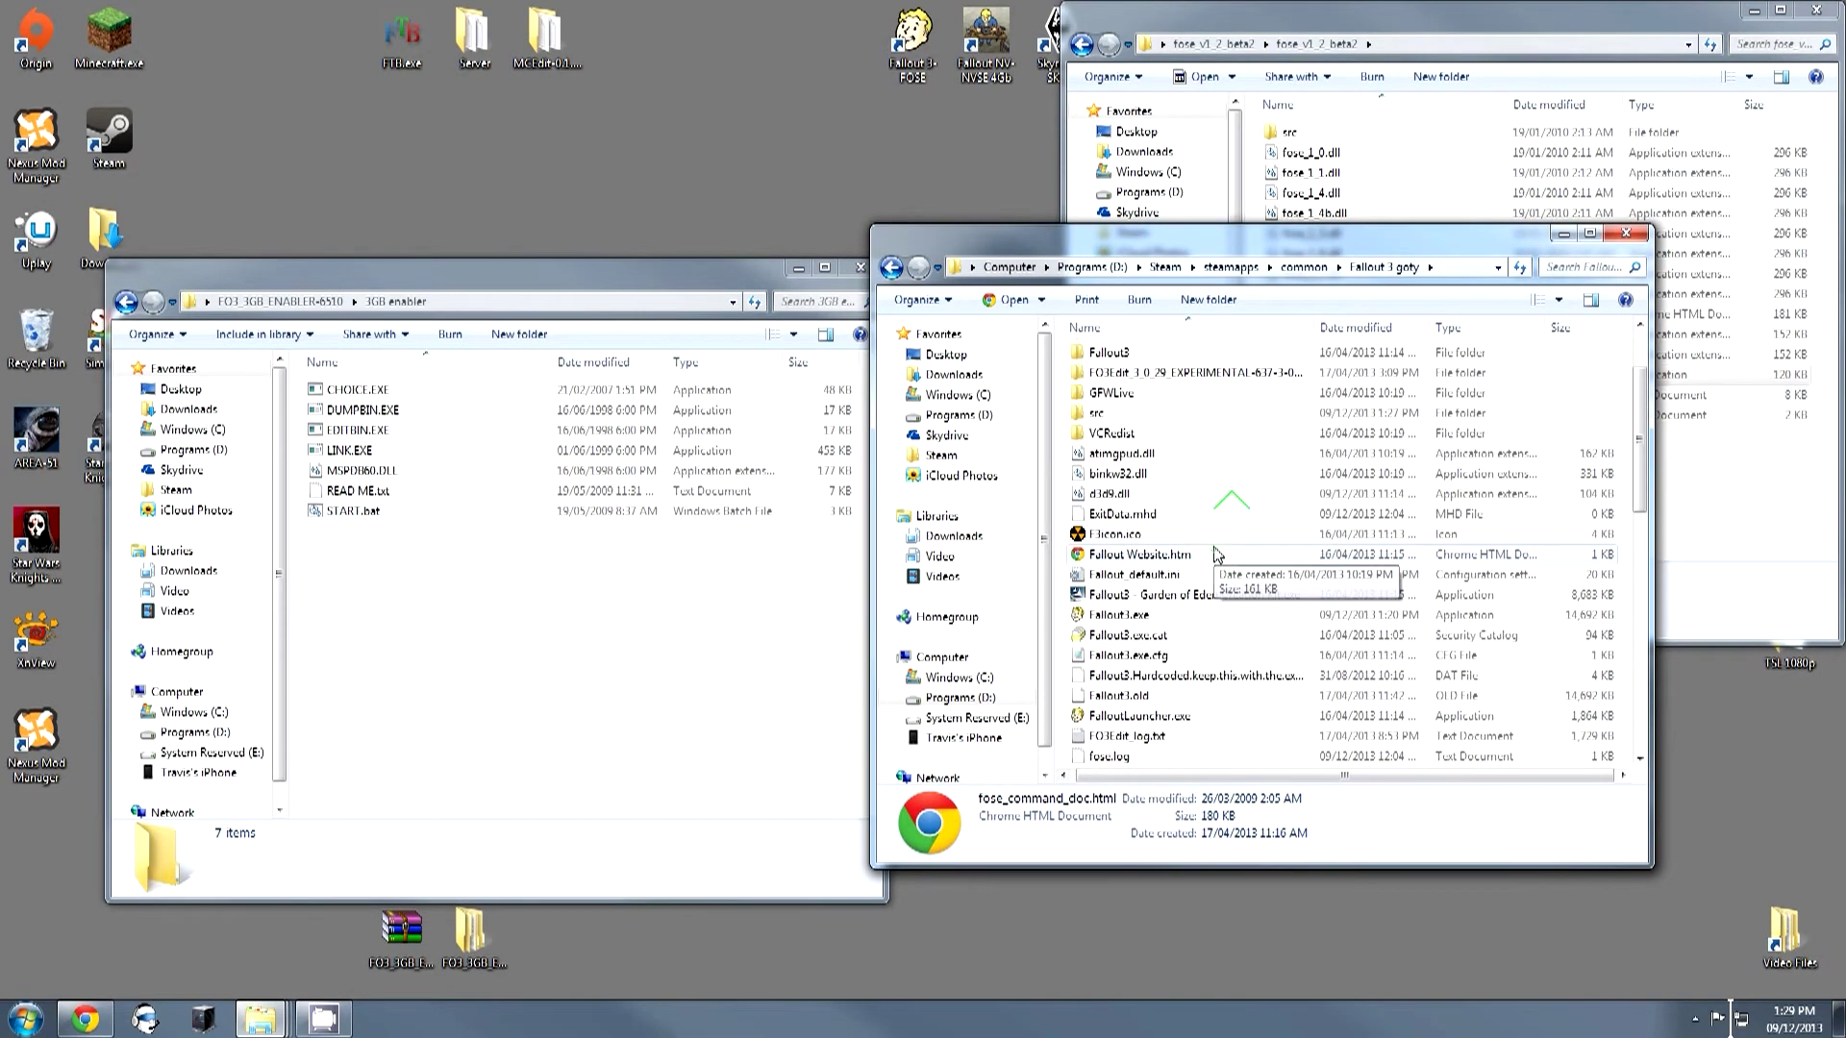
{"action": "right_click", "coordinate": [1139, 618]}
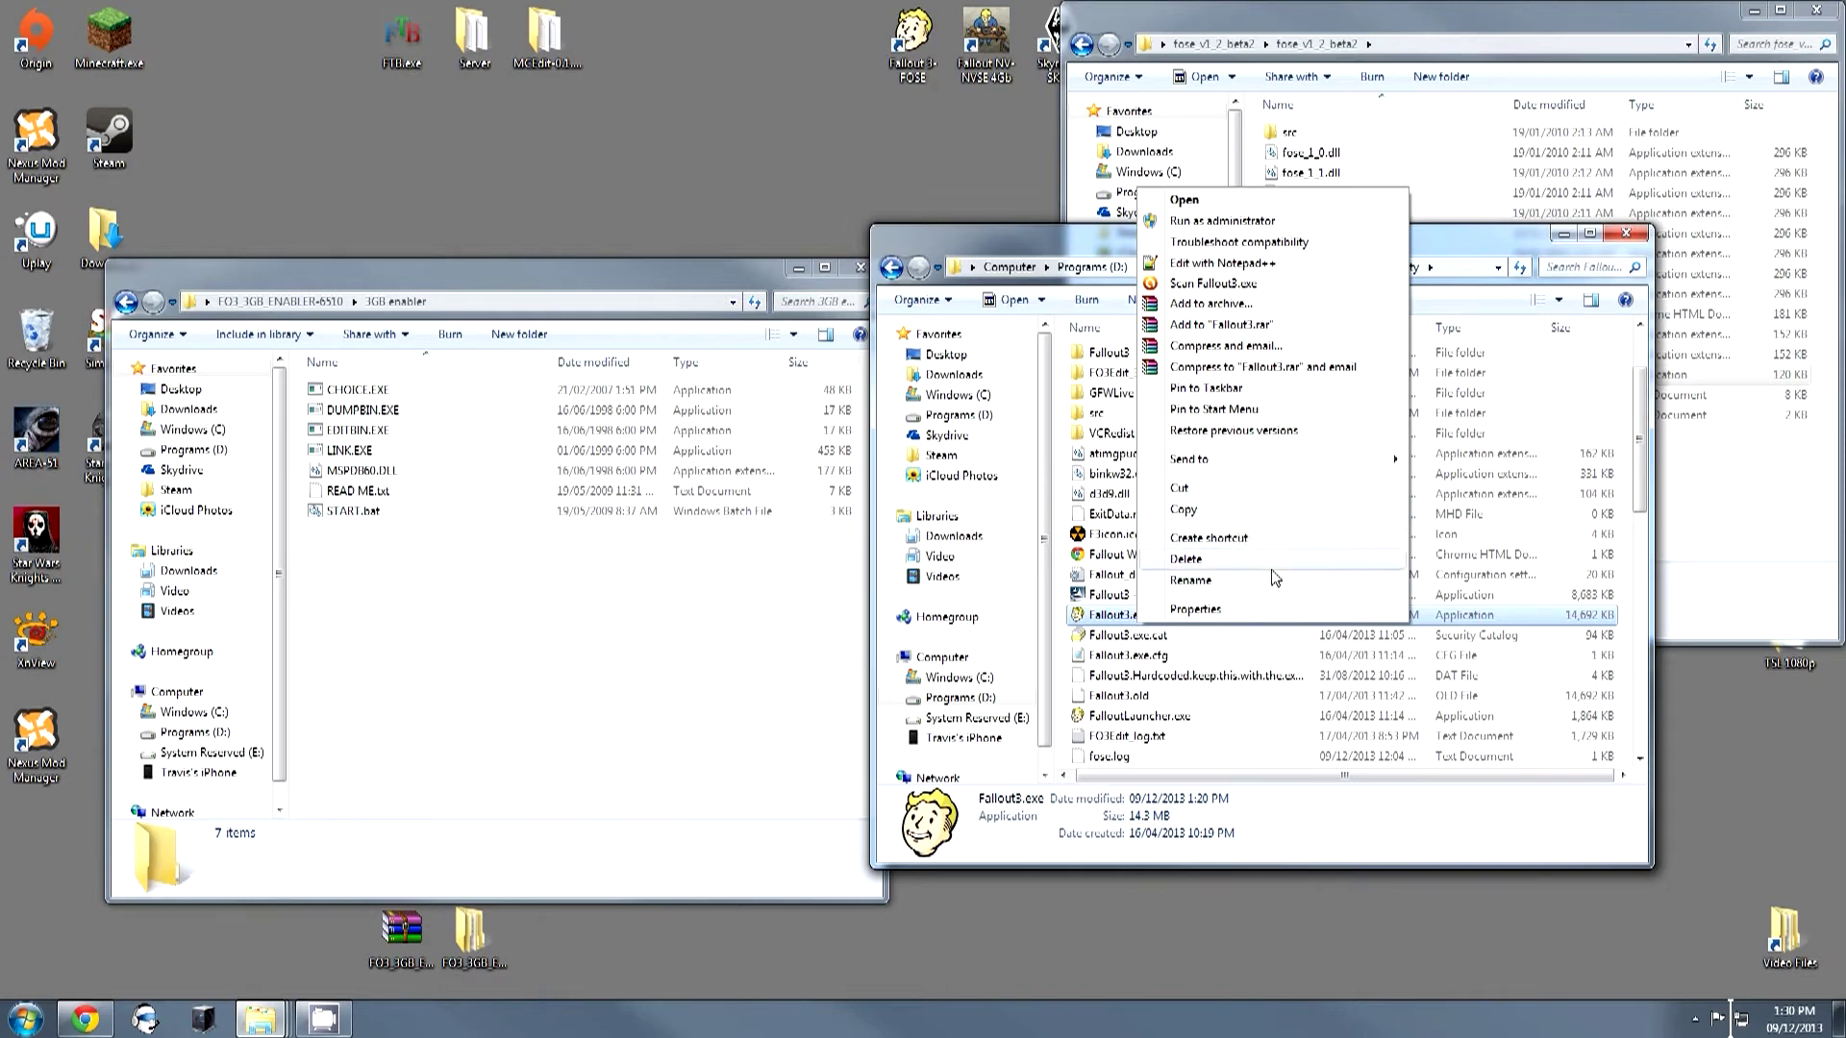
{"action": "key", "text": "Escape"}
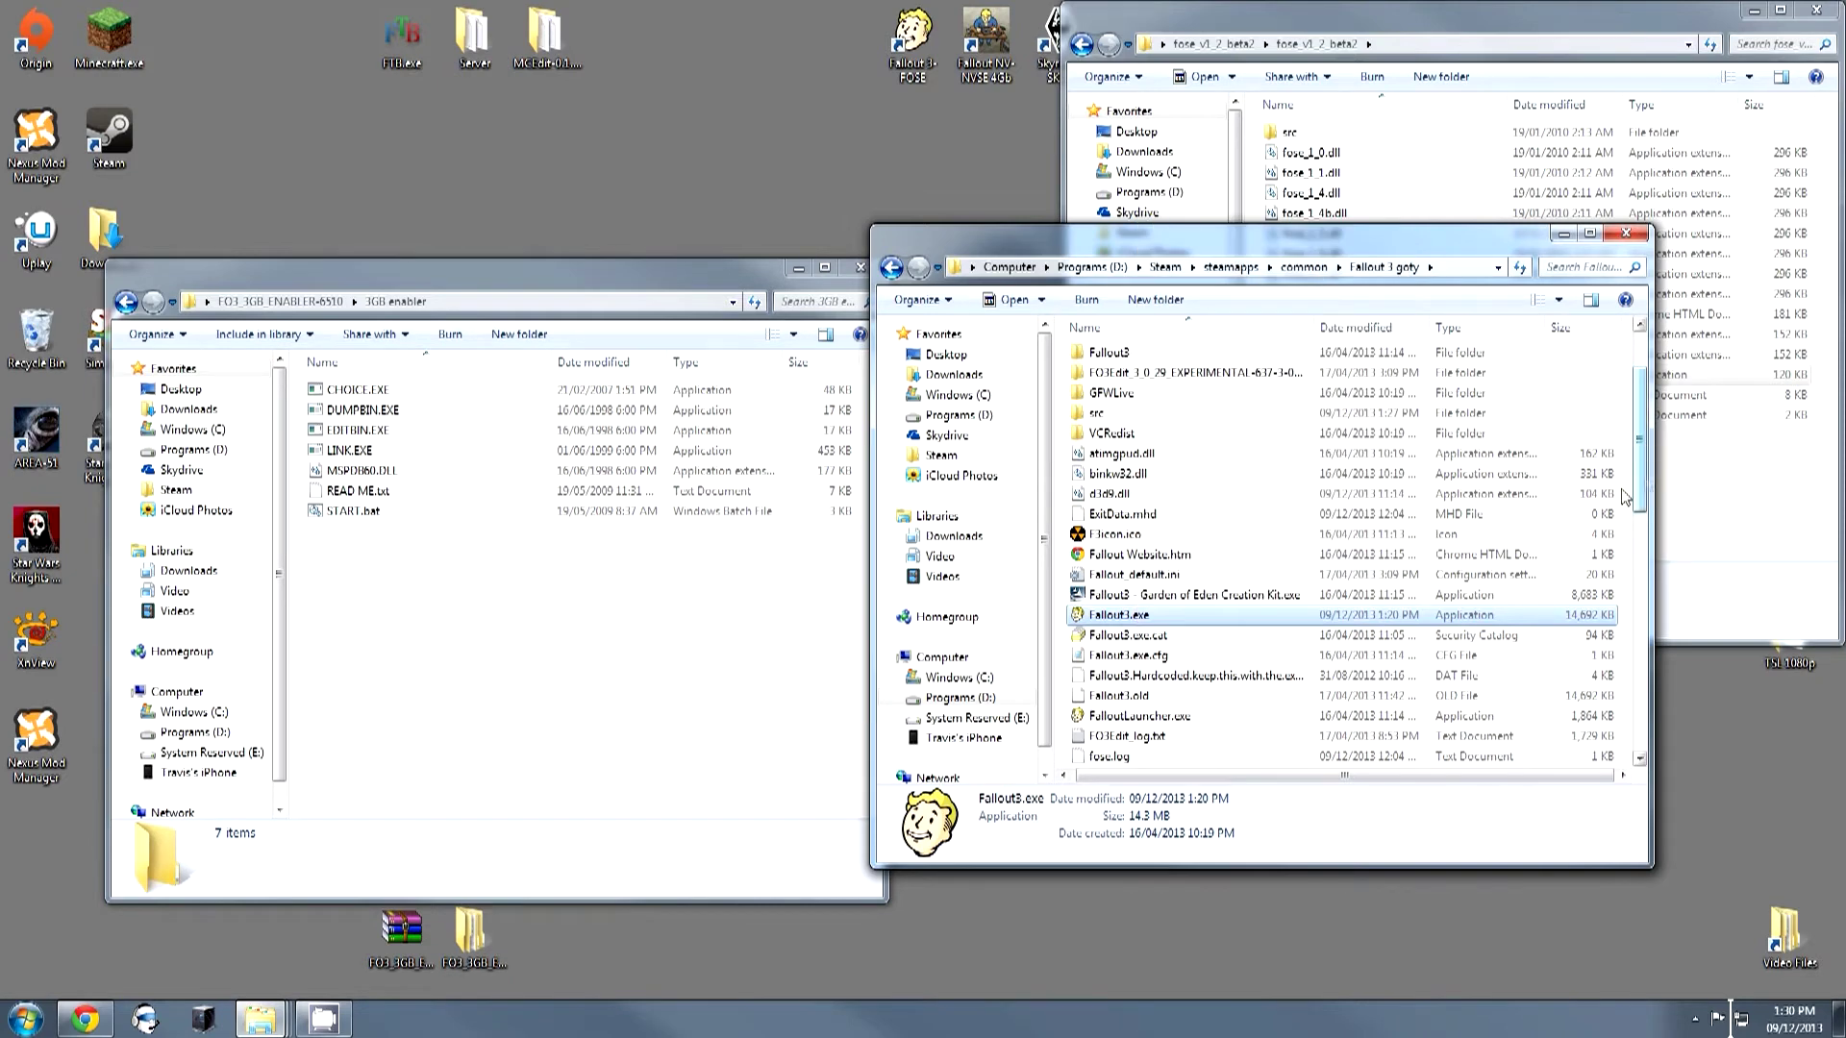
{"action": "scroll", "coordinate": [1204, 448], "scroll_direction": "down", "scroll_amount": 7}
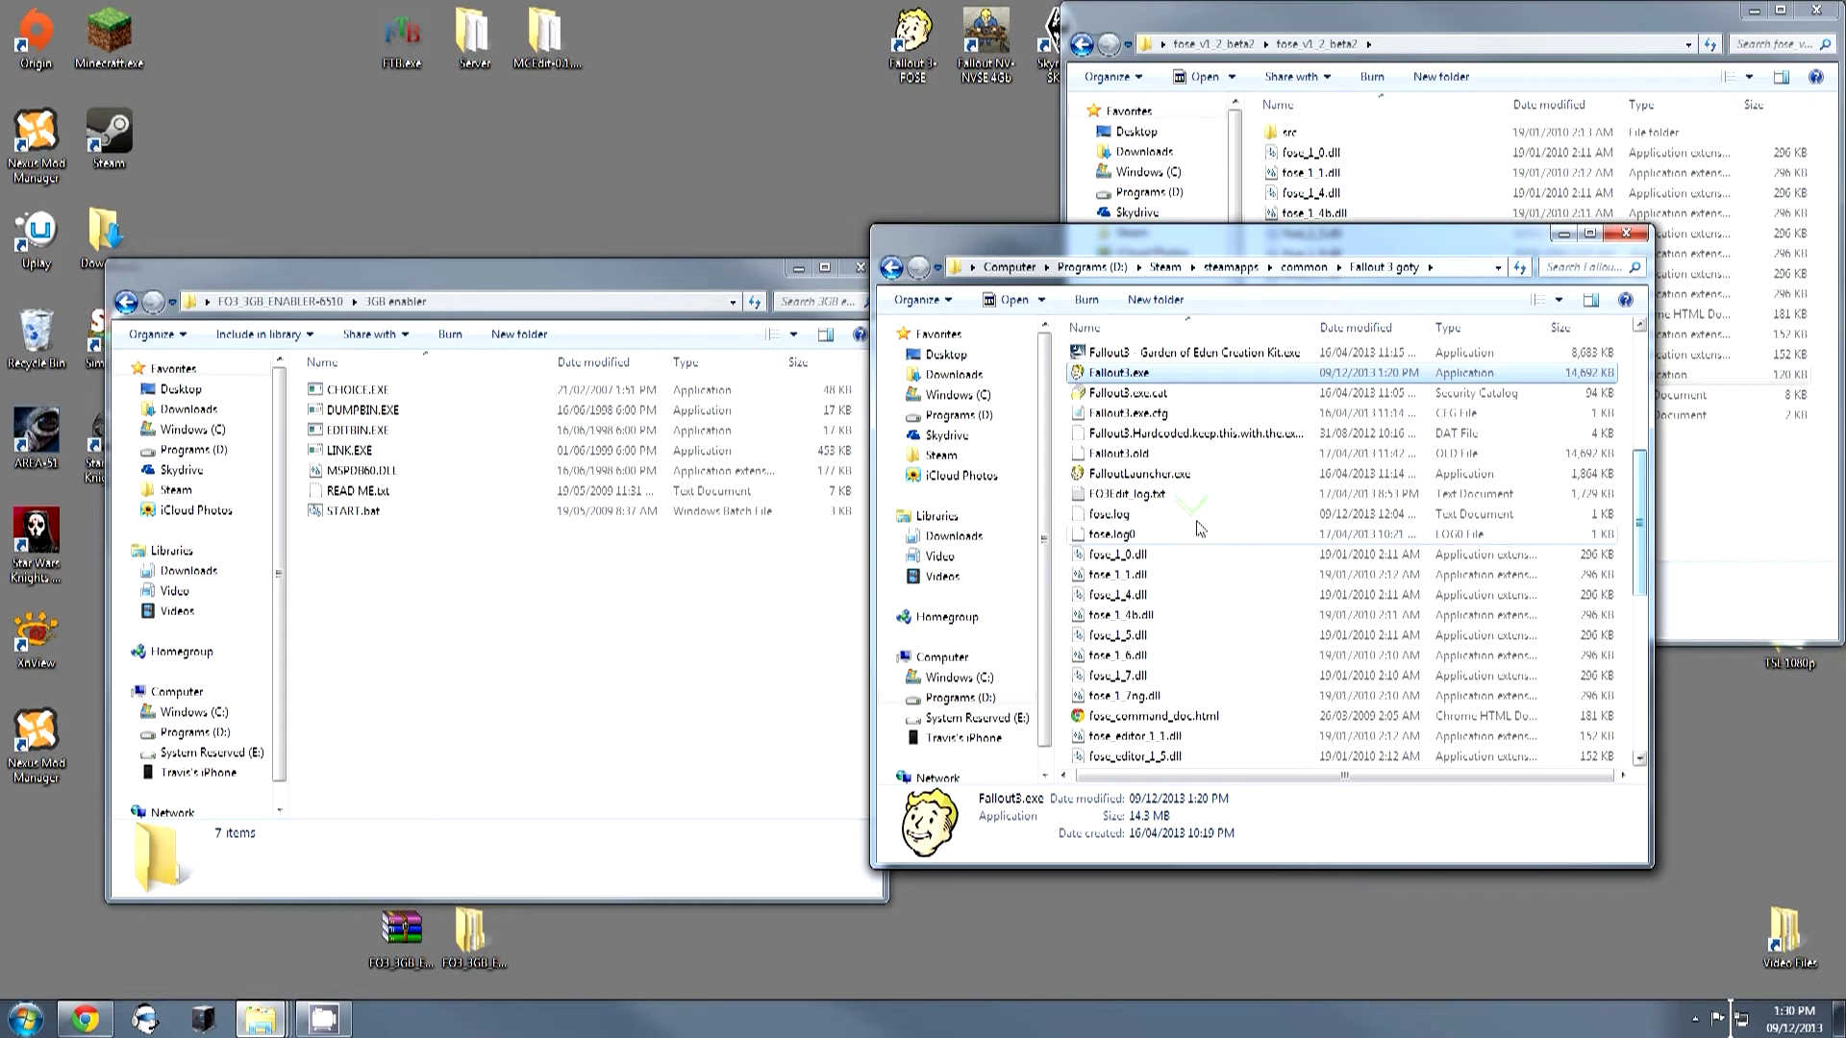
{"action": "scroll", "coordinate": [1184, 524], "scroll_direction": "up", "scroll_amount": 3}
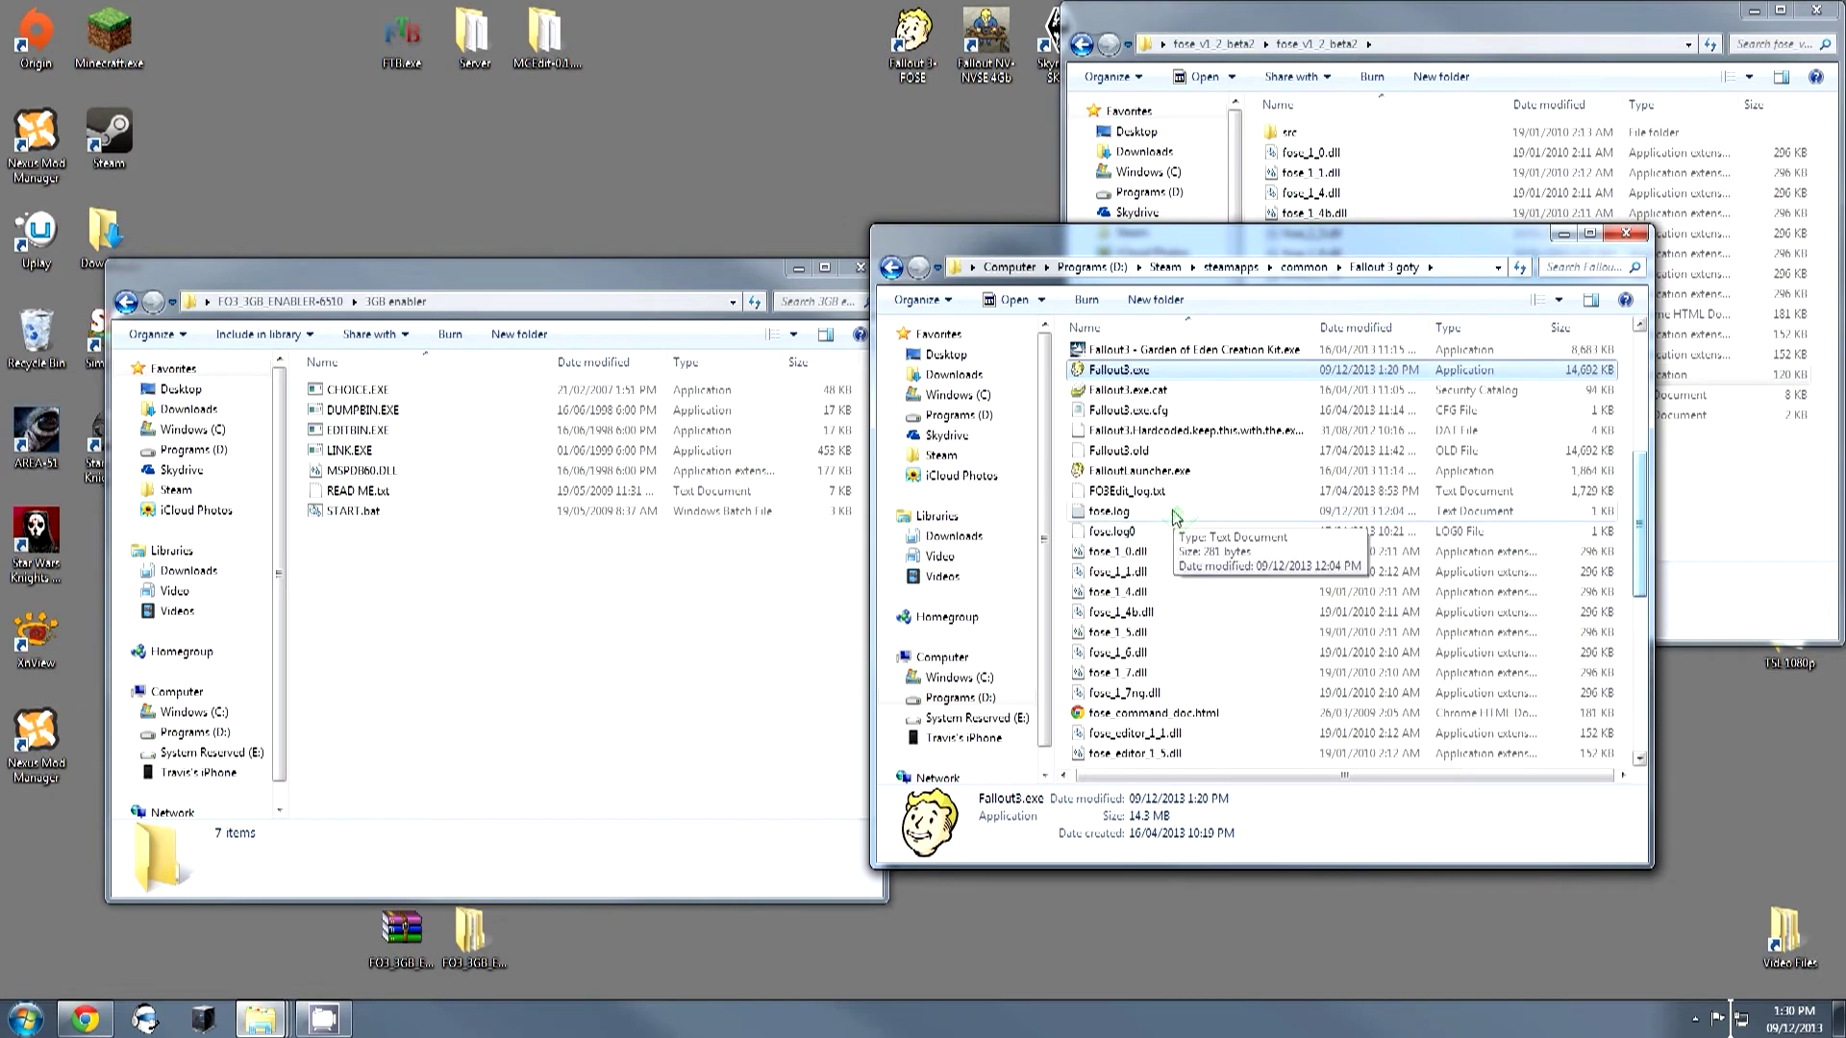
{"action": "right_click", "coordinate": [1151, 375]}
Paste a copy of Fallout3.exe and rename it Fallout3.exe.old, accepting the extension change.
{"action": "key", "text": "Escape"}
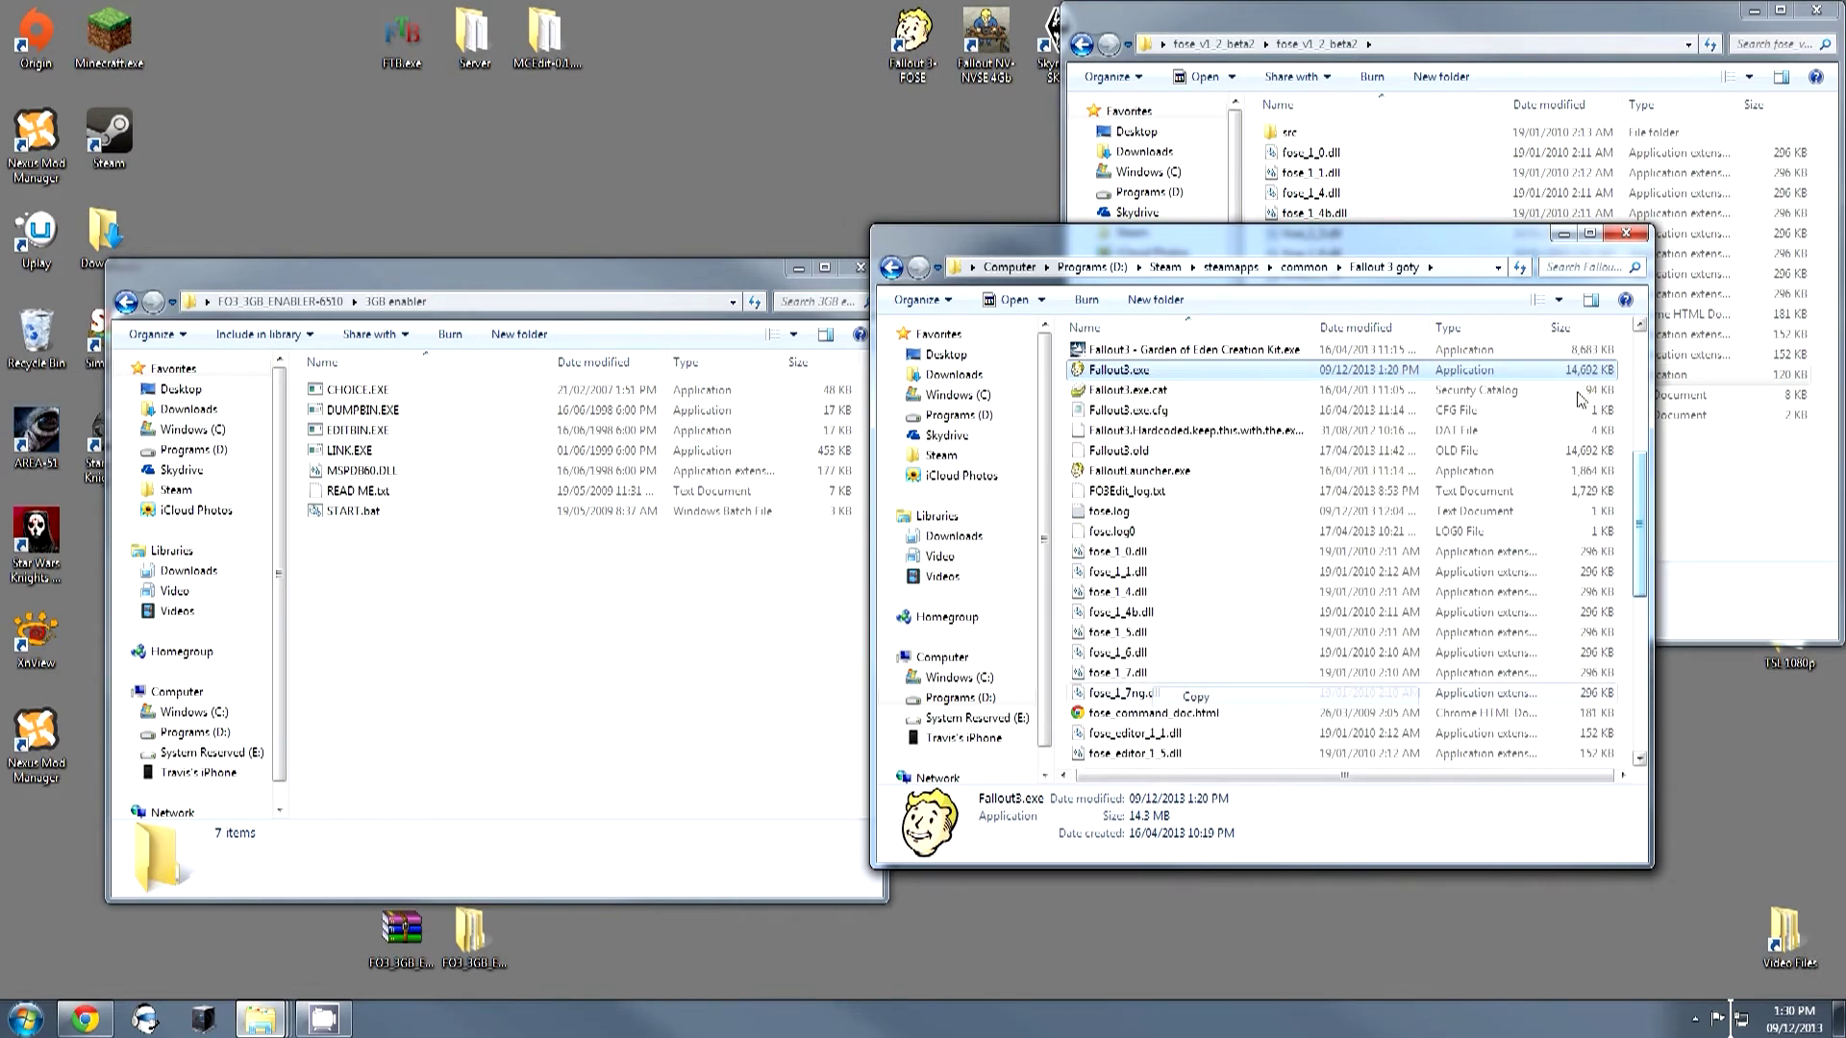
{"action": "right_click", "coordinate": [1628, 384]}
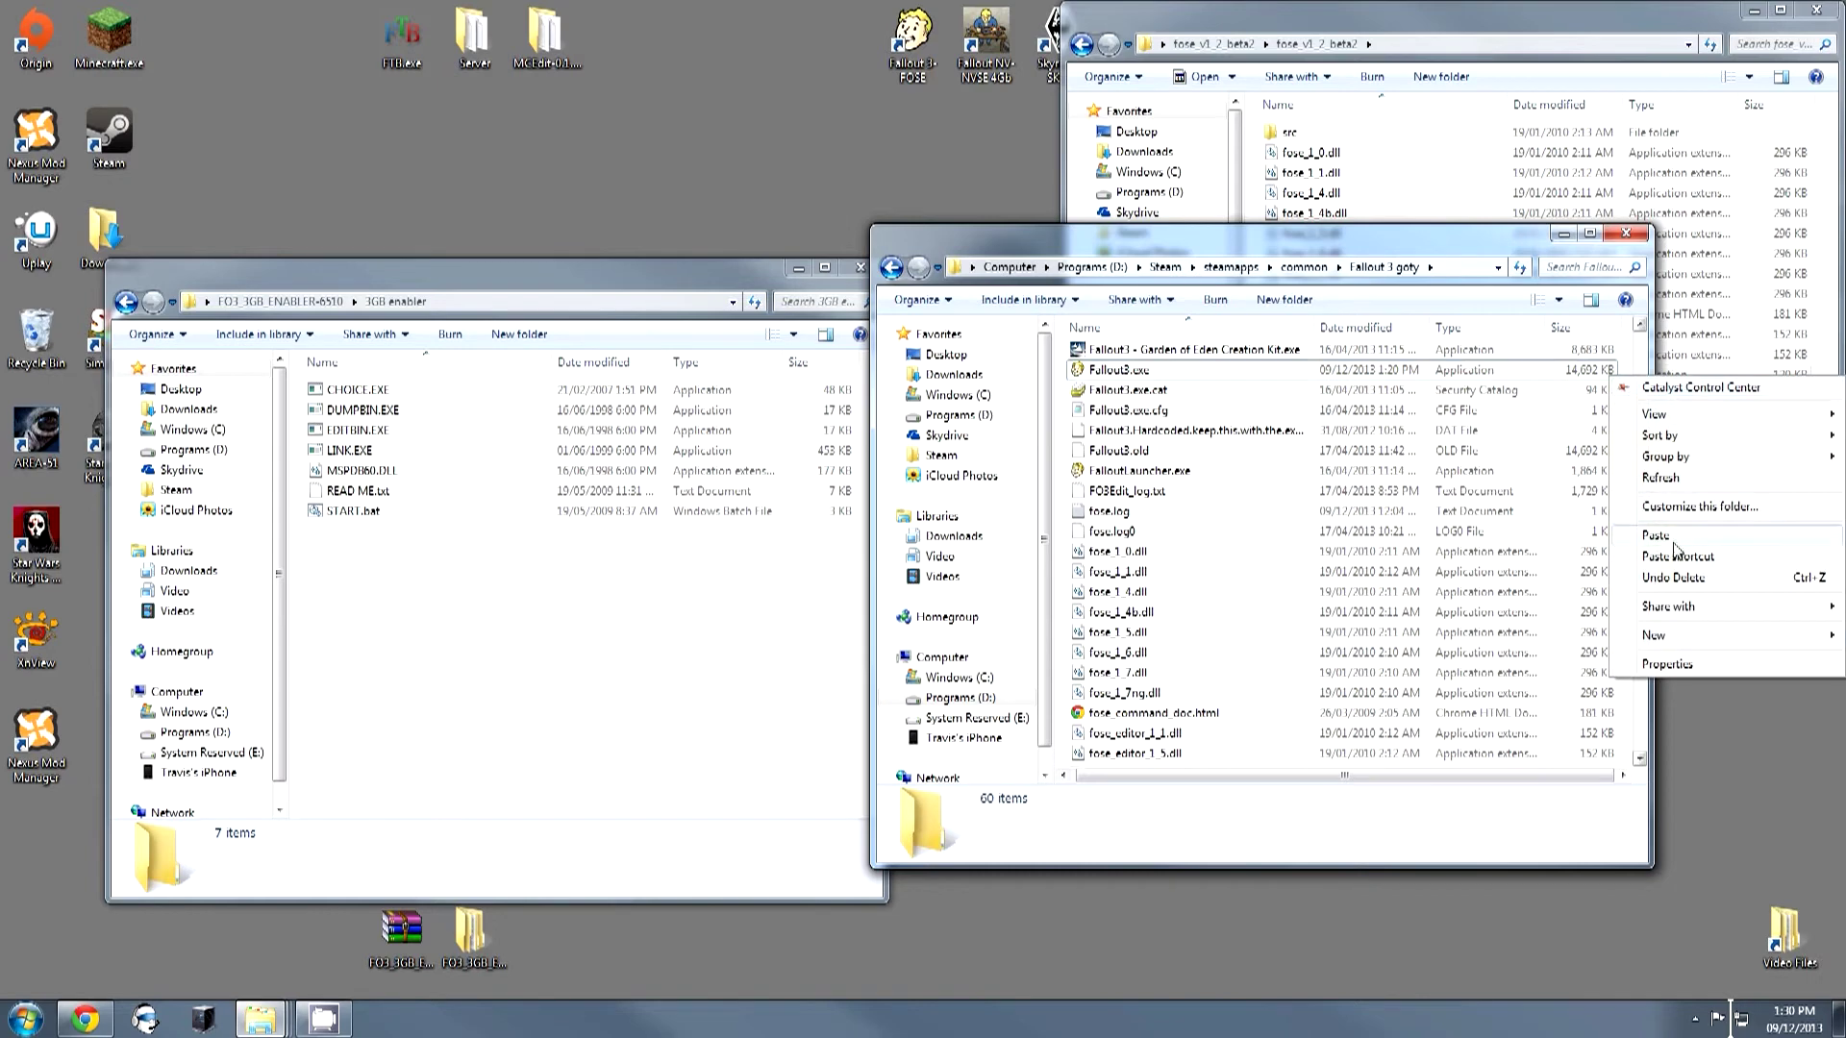
{"action": "left_click", "coordinate": [1682, 533]}
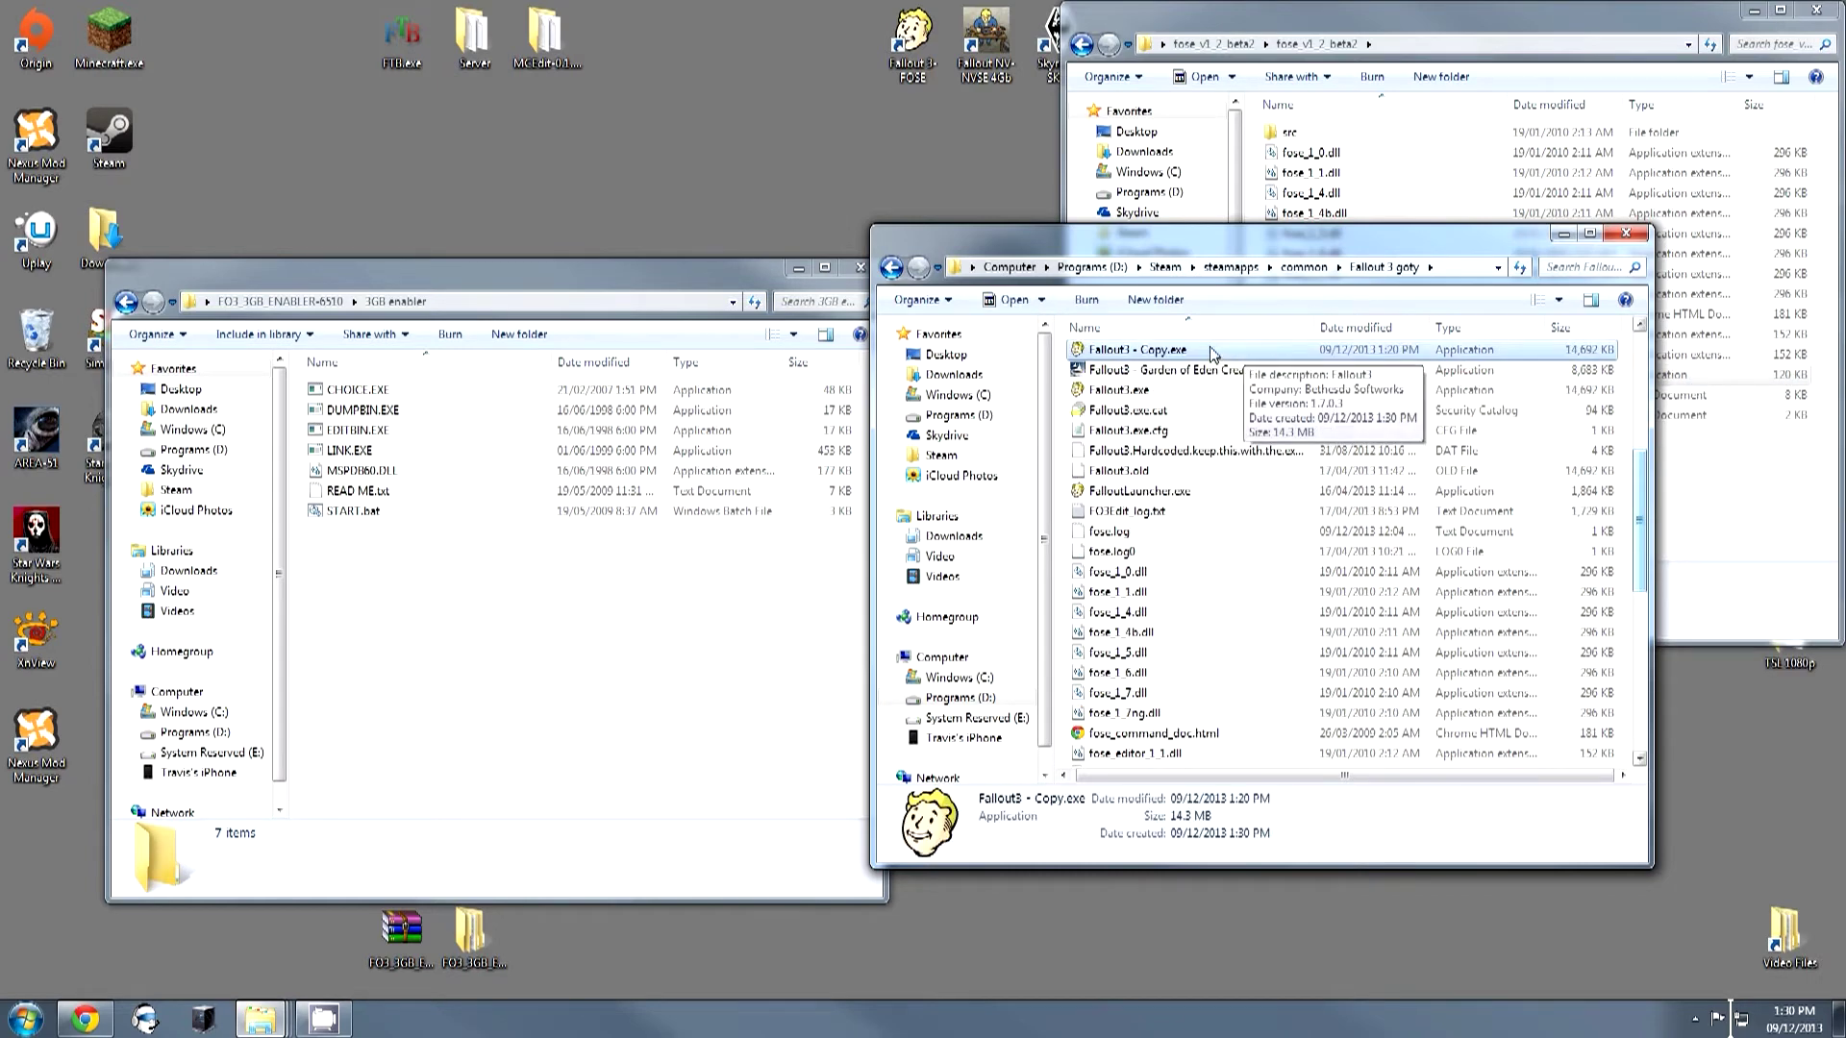
{"action": "left_click", "coordinate": [1201, 352]}
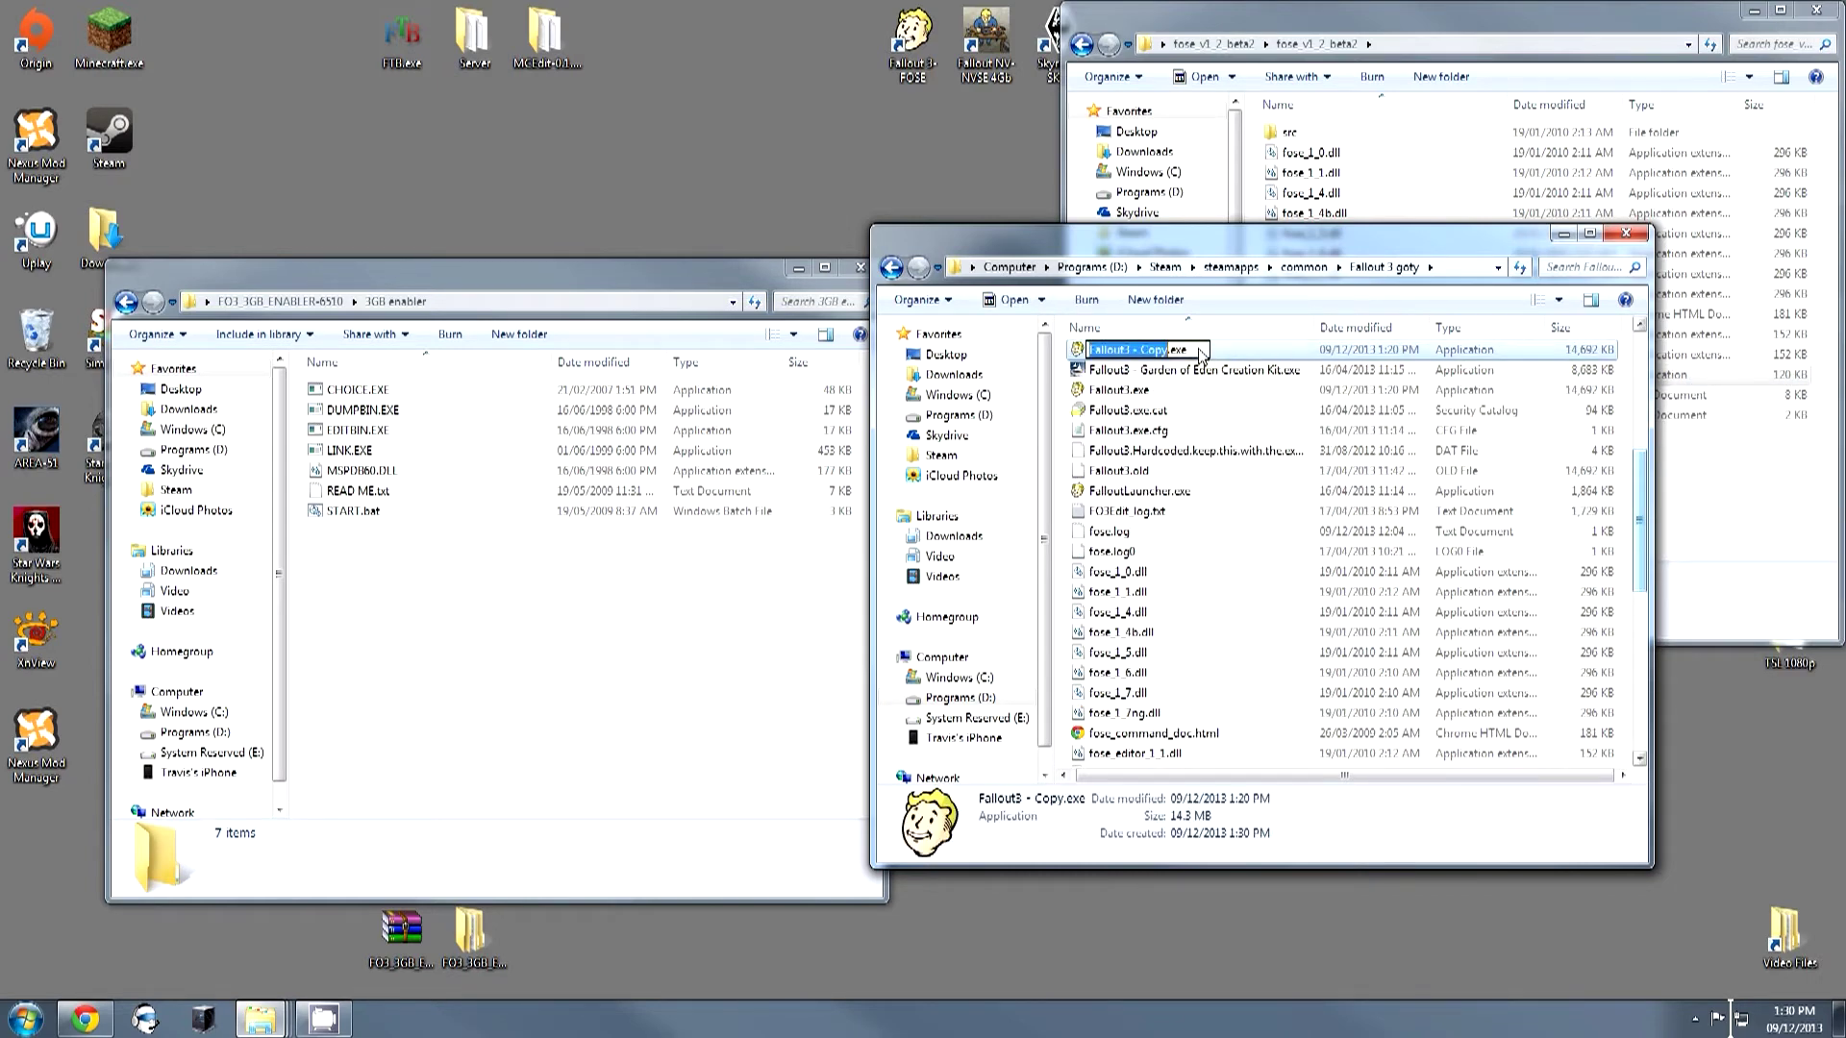
{"action": "left_click_drag", "start_coordinate": [1168, 350], "coordinate": [1137, 350]}
{"action": "key", "text": "BackSpace"}
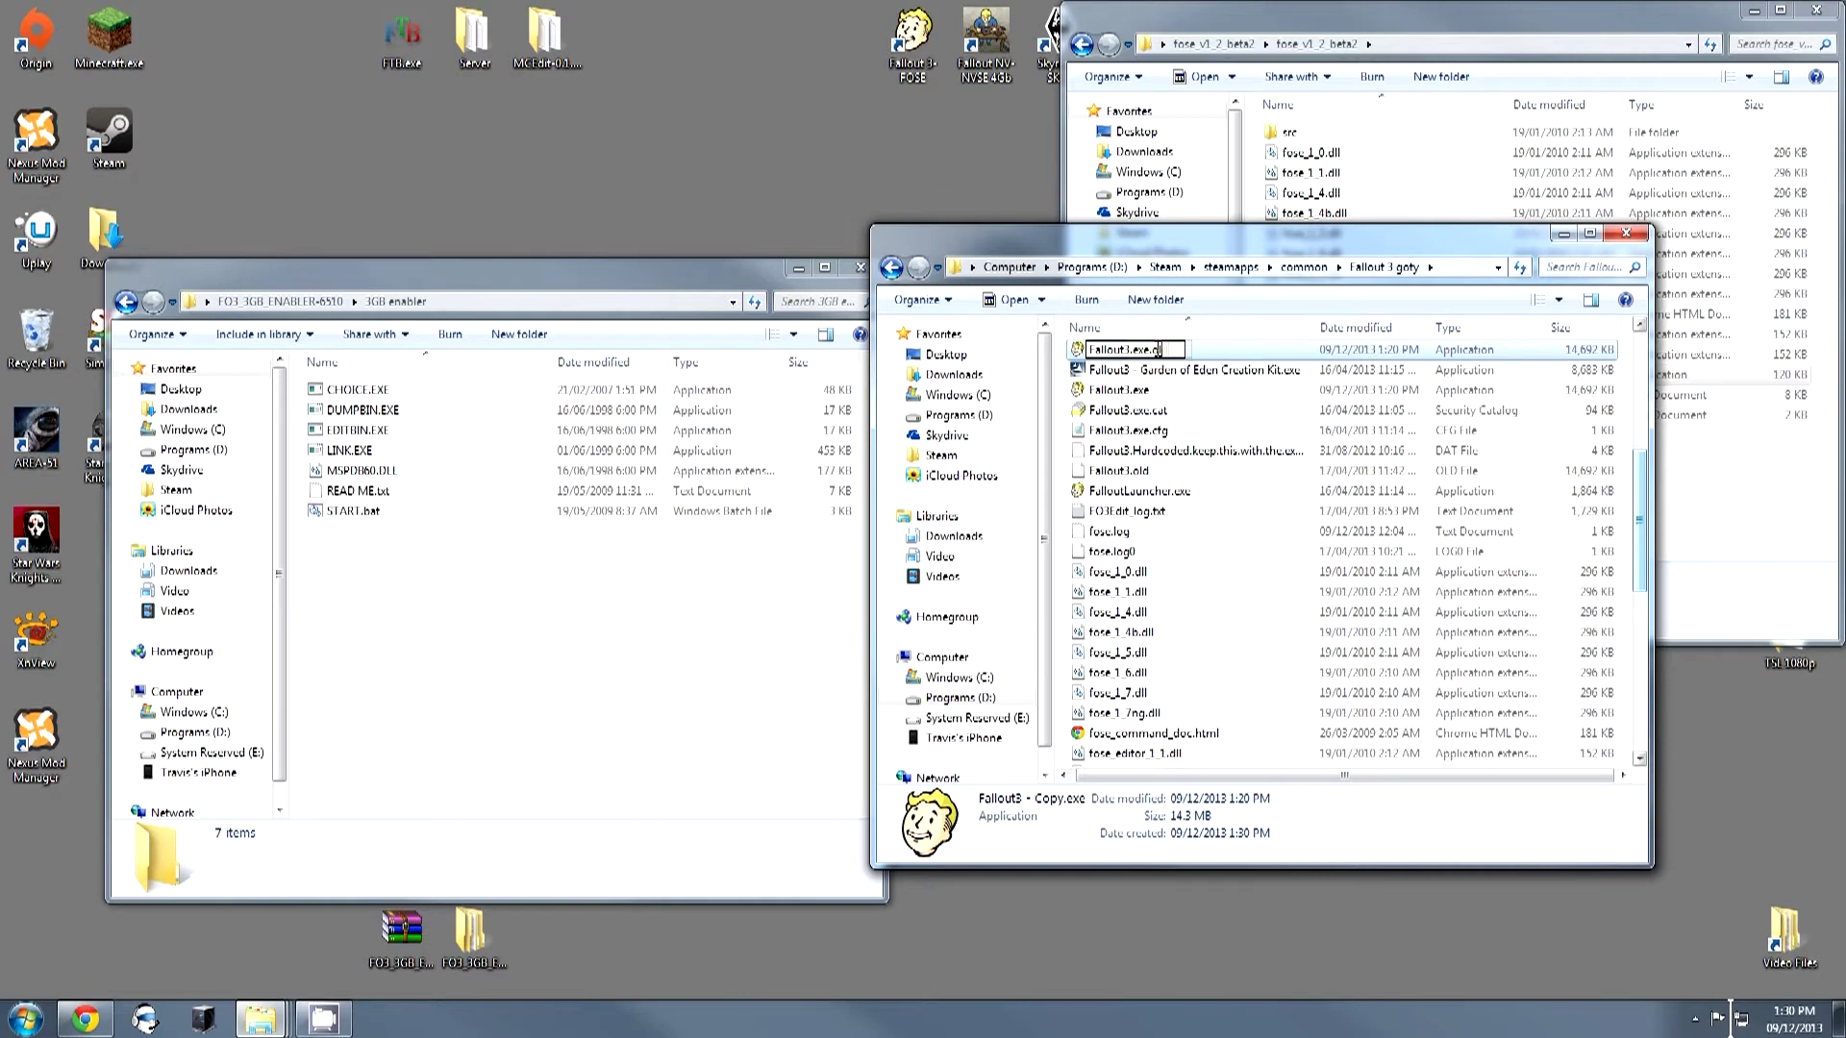
{"action": "type", "text": ".old"}
{"action": "key", "text": "Return"}
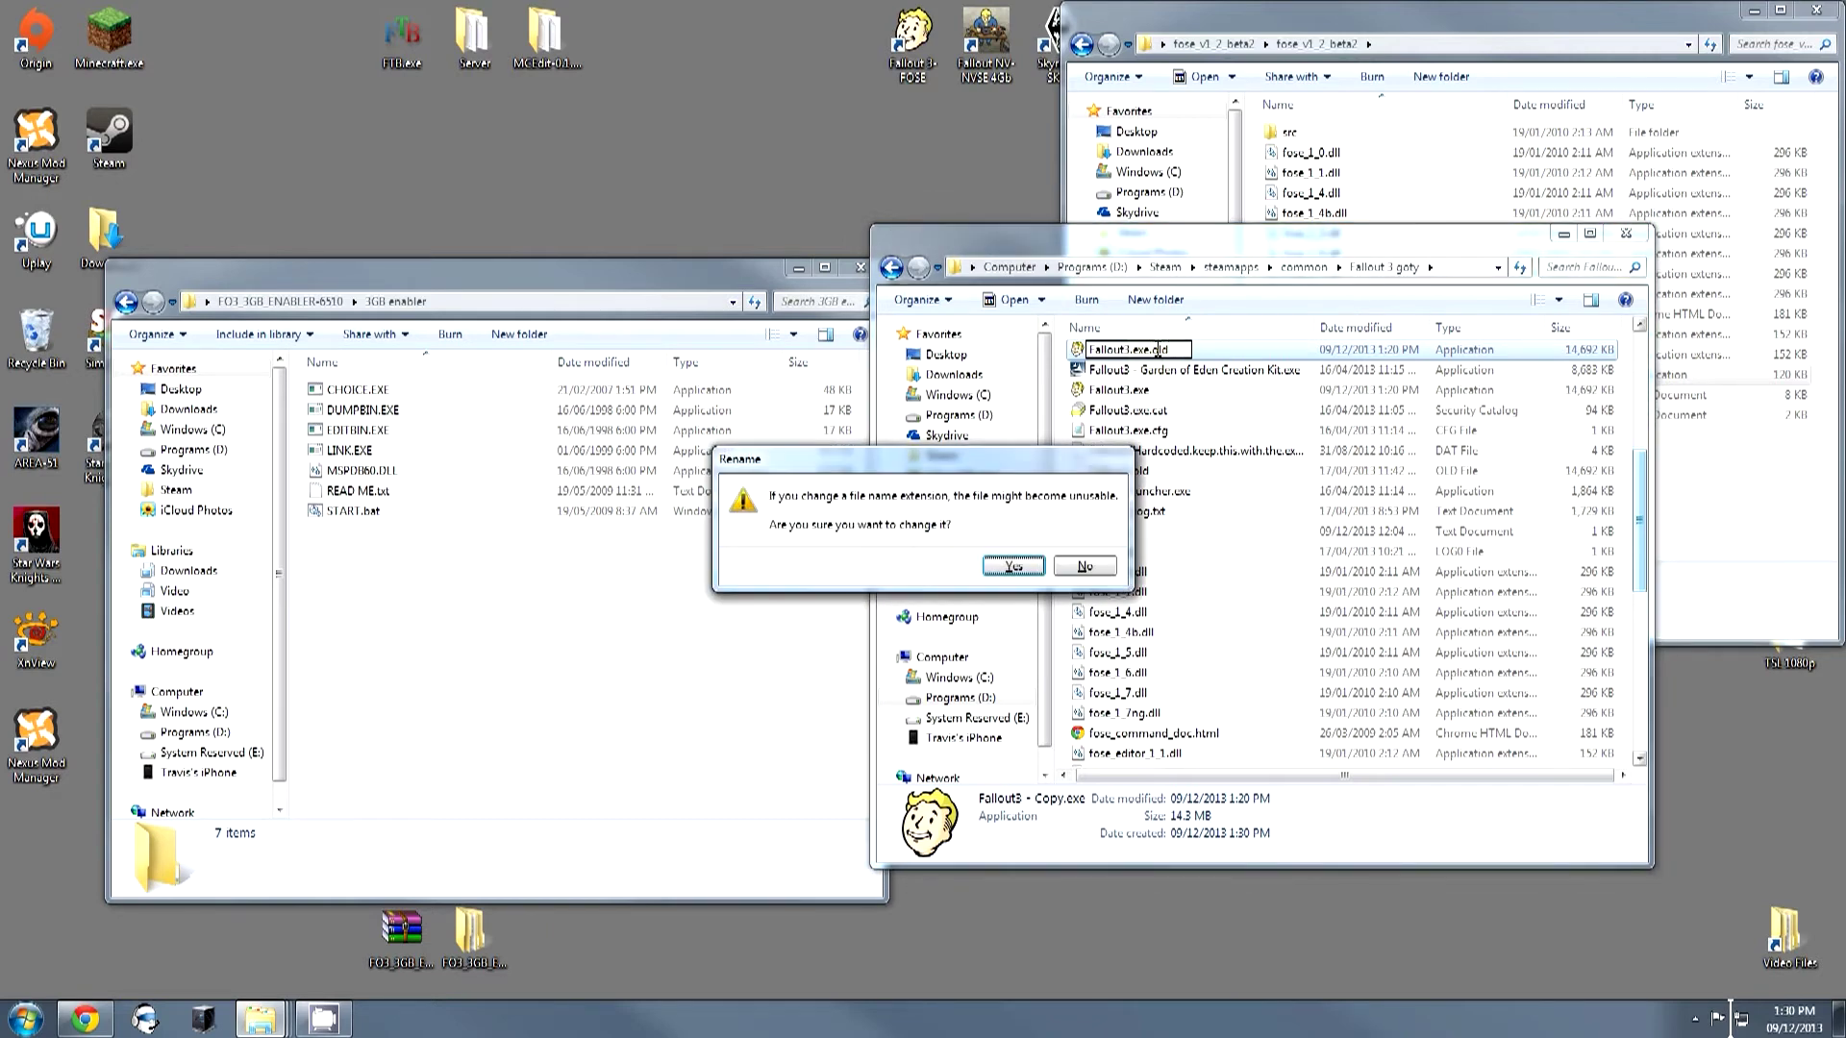
{"action": "left_click", "coordinate": [1013, 566]}
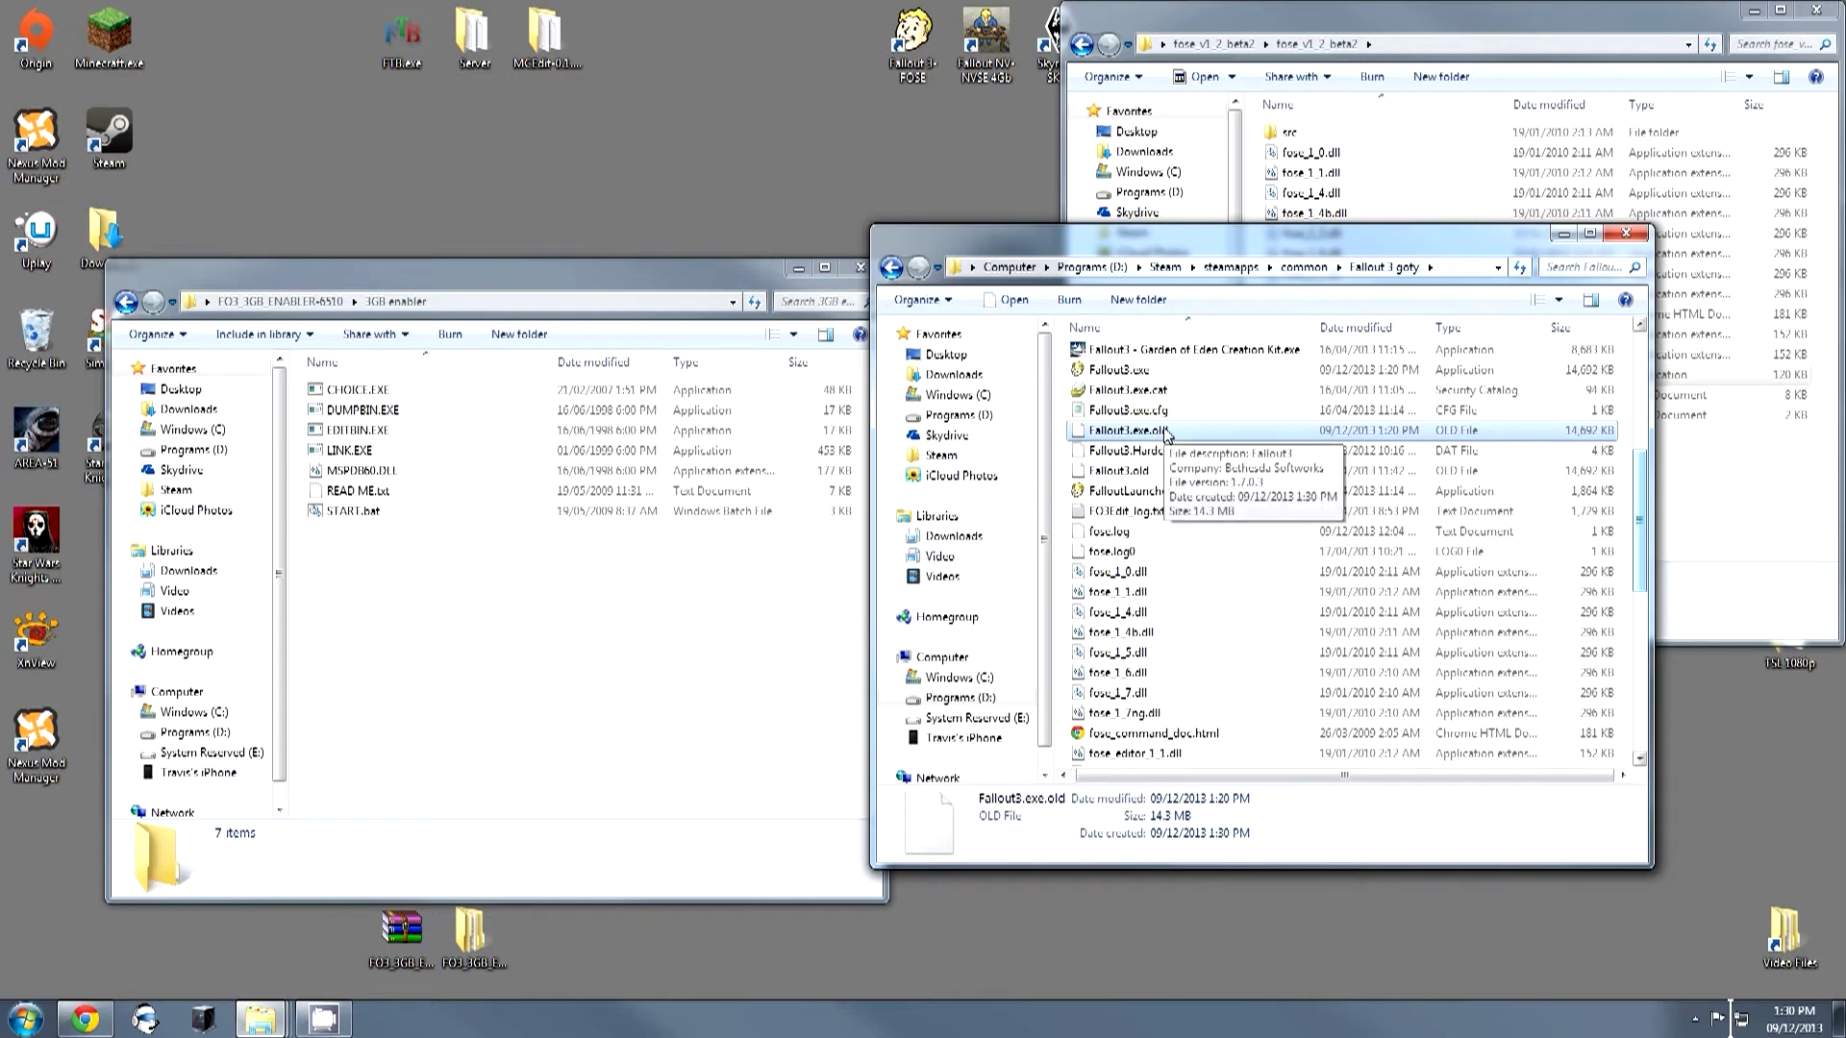
{"action": "left_click", "coordinate": [1142, 371]}
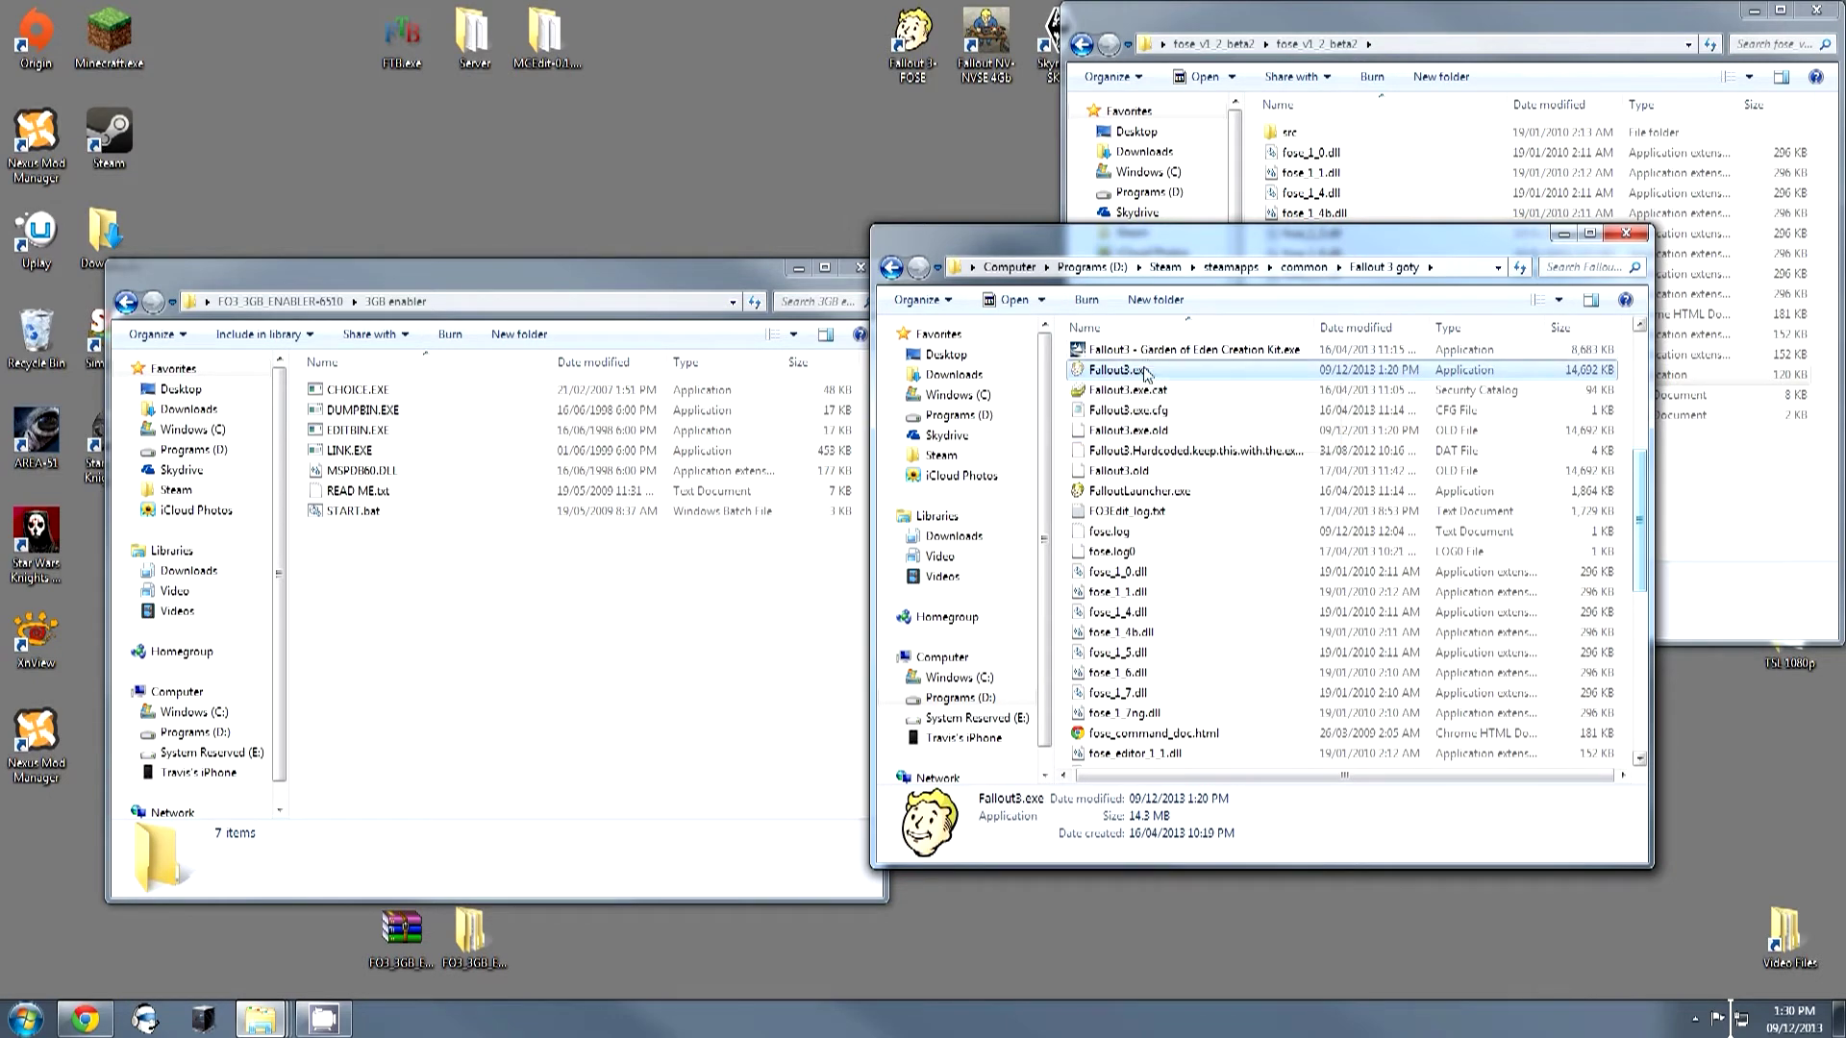
Paste the cut Fallout3.exe into the 3GB enabler folder.
{"action": "right_click", "coordinate": [618, 630]}
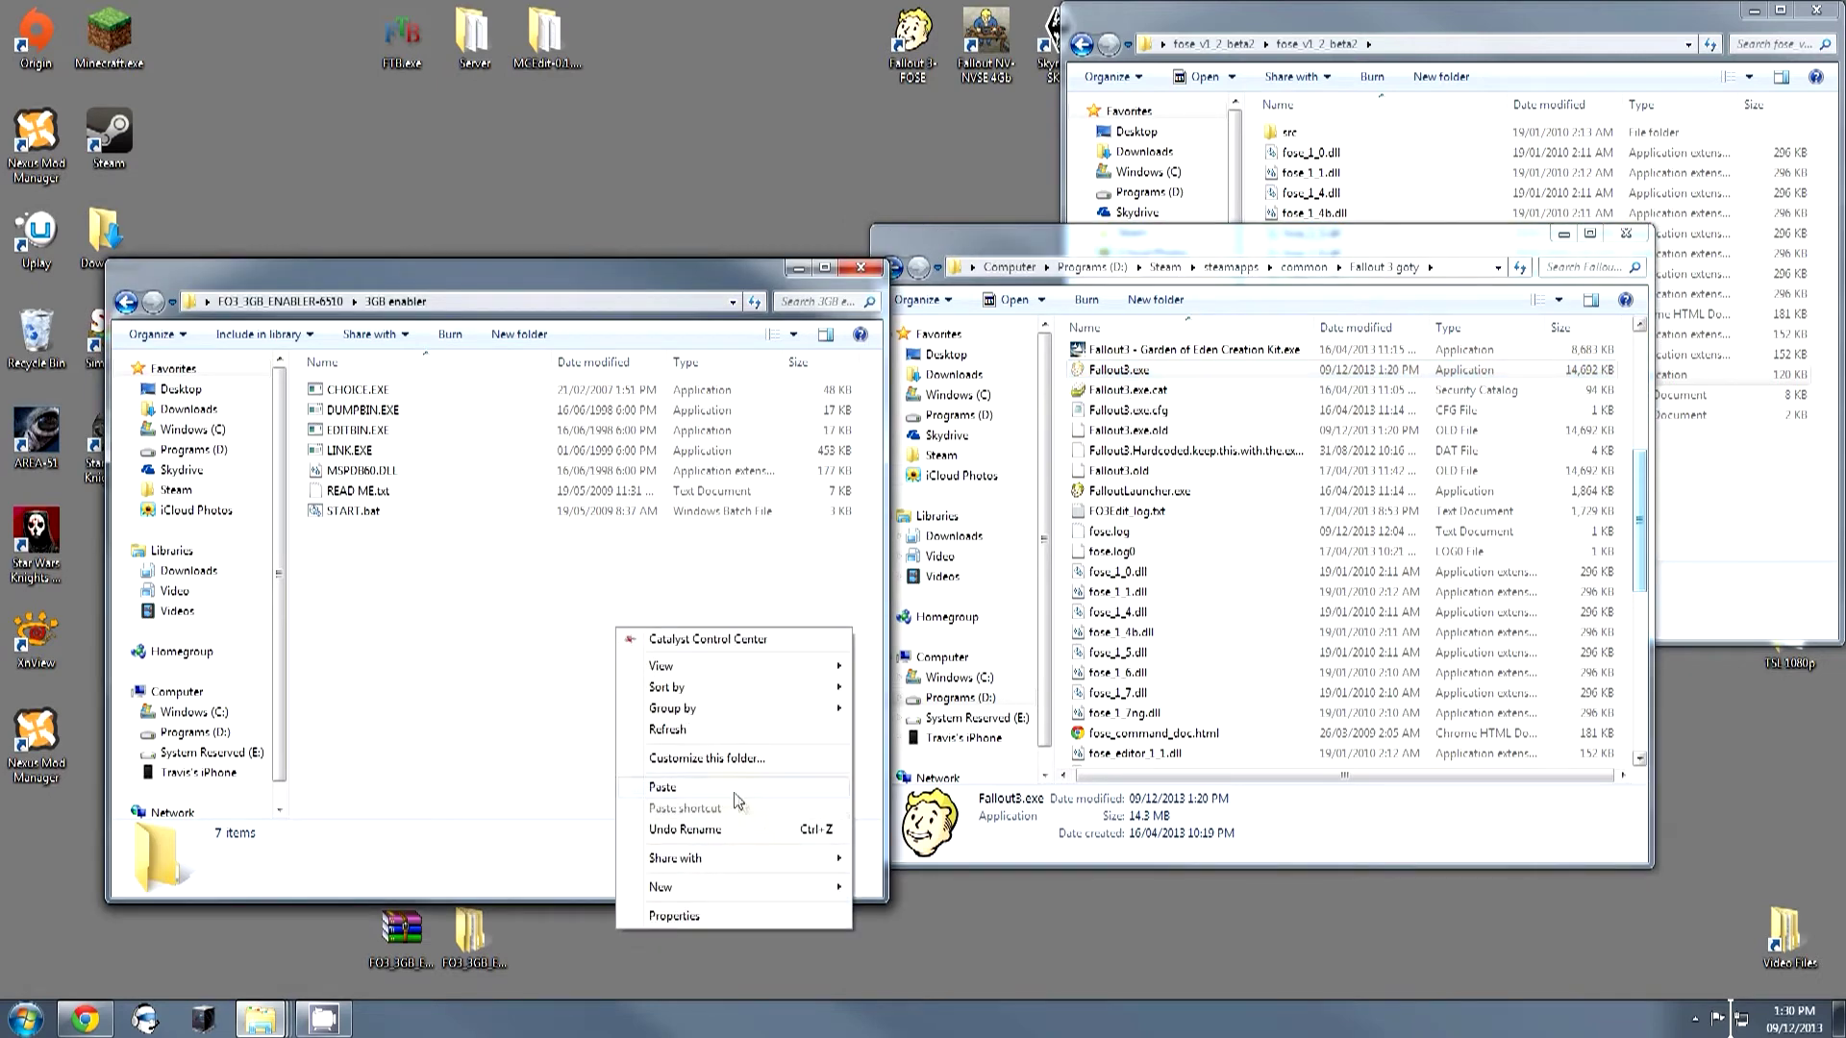
{"action": "left_click", "coordinate": [662, 786]}
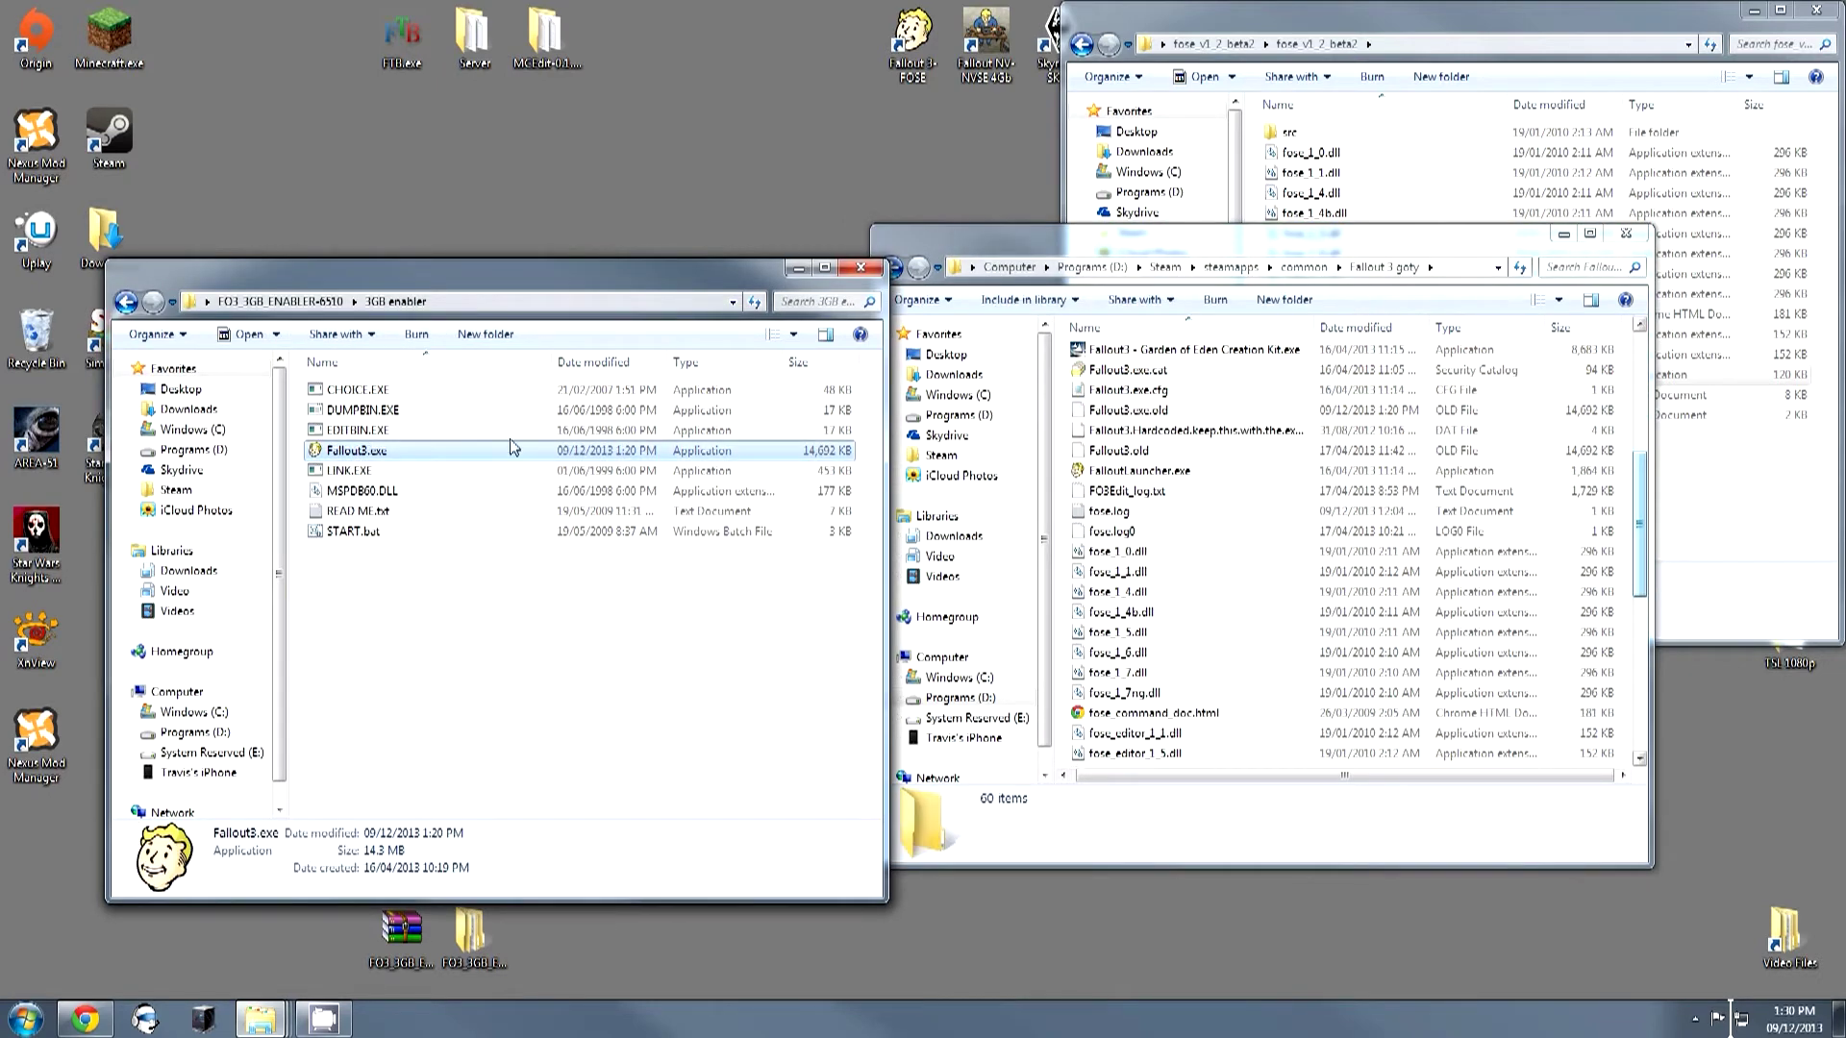
Run the enabler's START.bat to add the large address flag to Fallout3.exe, then close the console.
{"action": "double_click", "coordinate": [373, 541]}
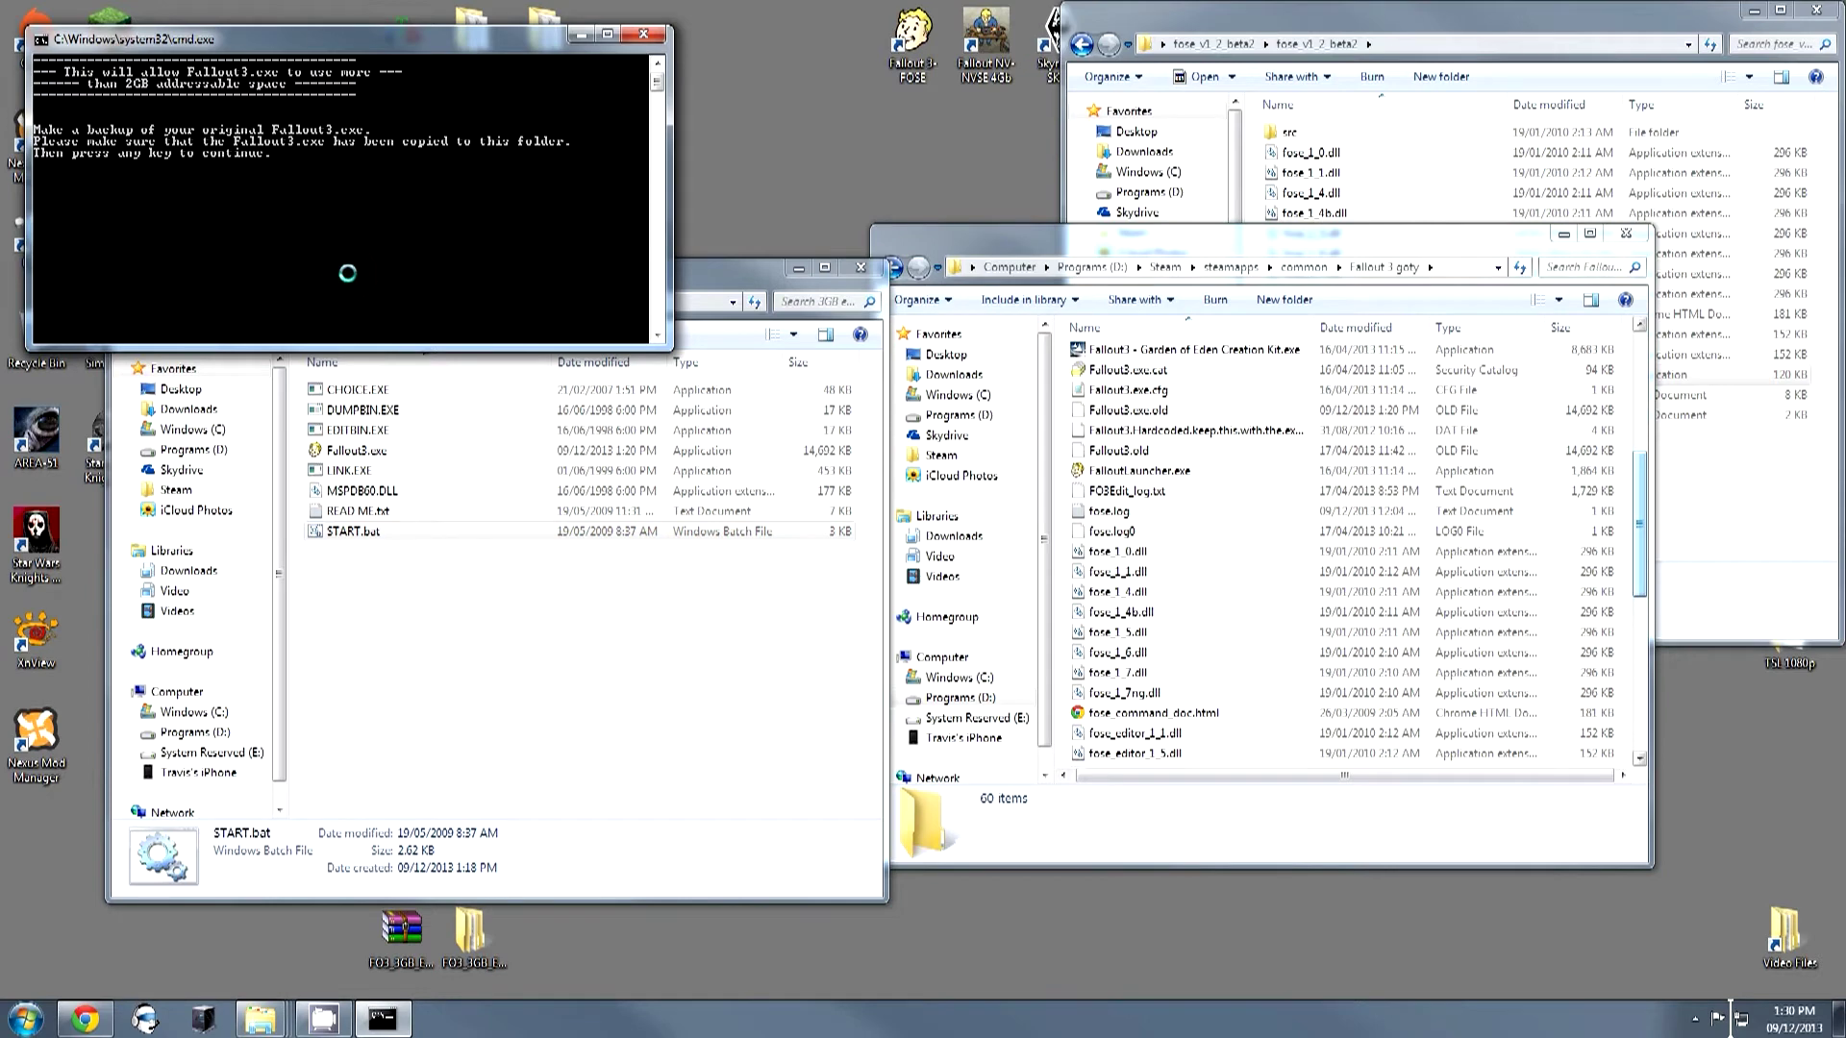
{"action": "key", "text": "Return"}
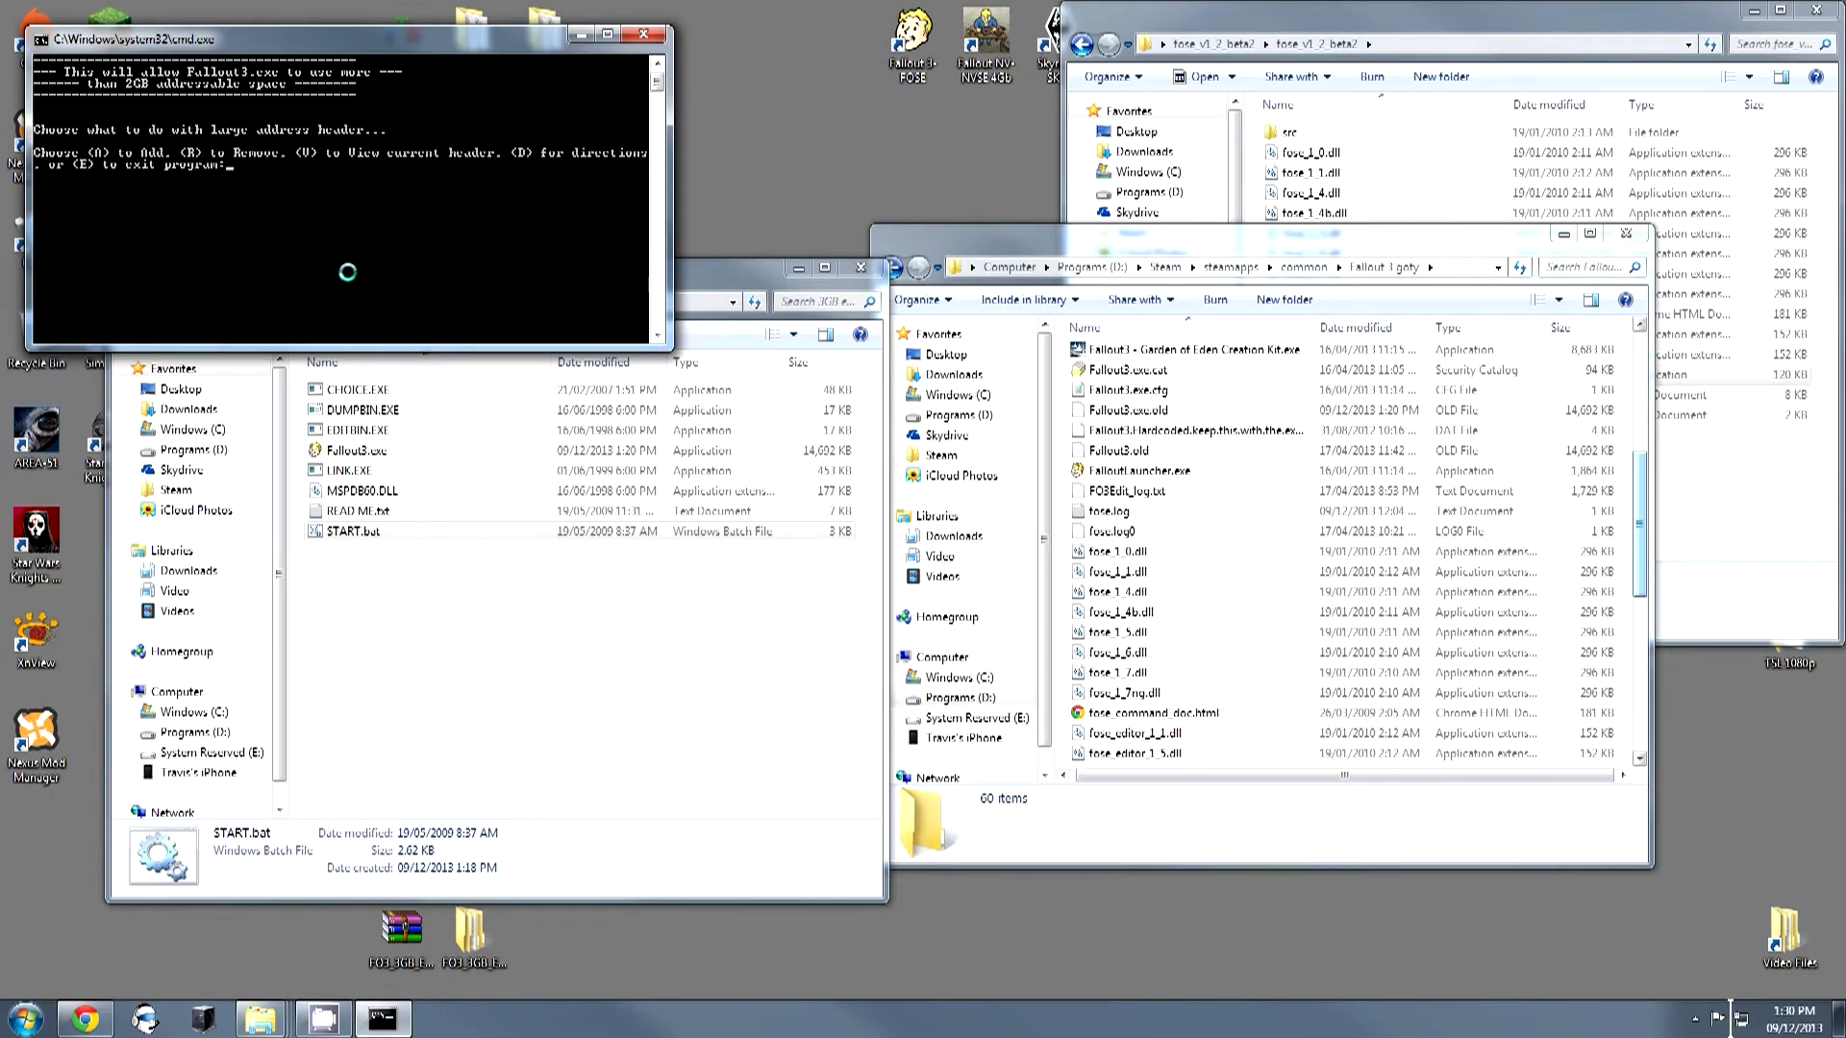
{"action": "key", "text": "a"}
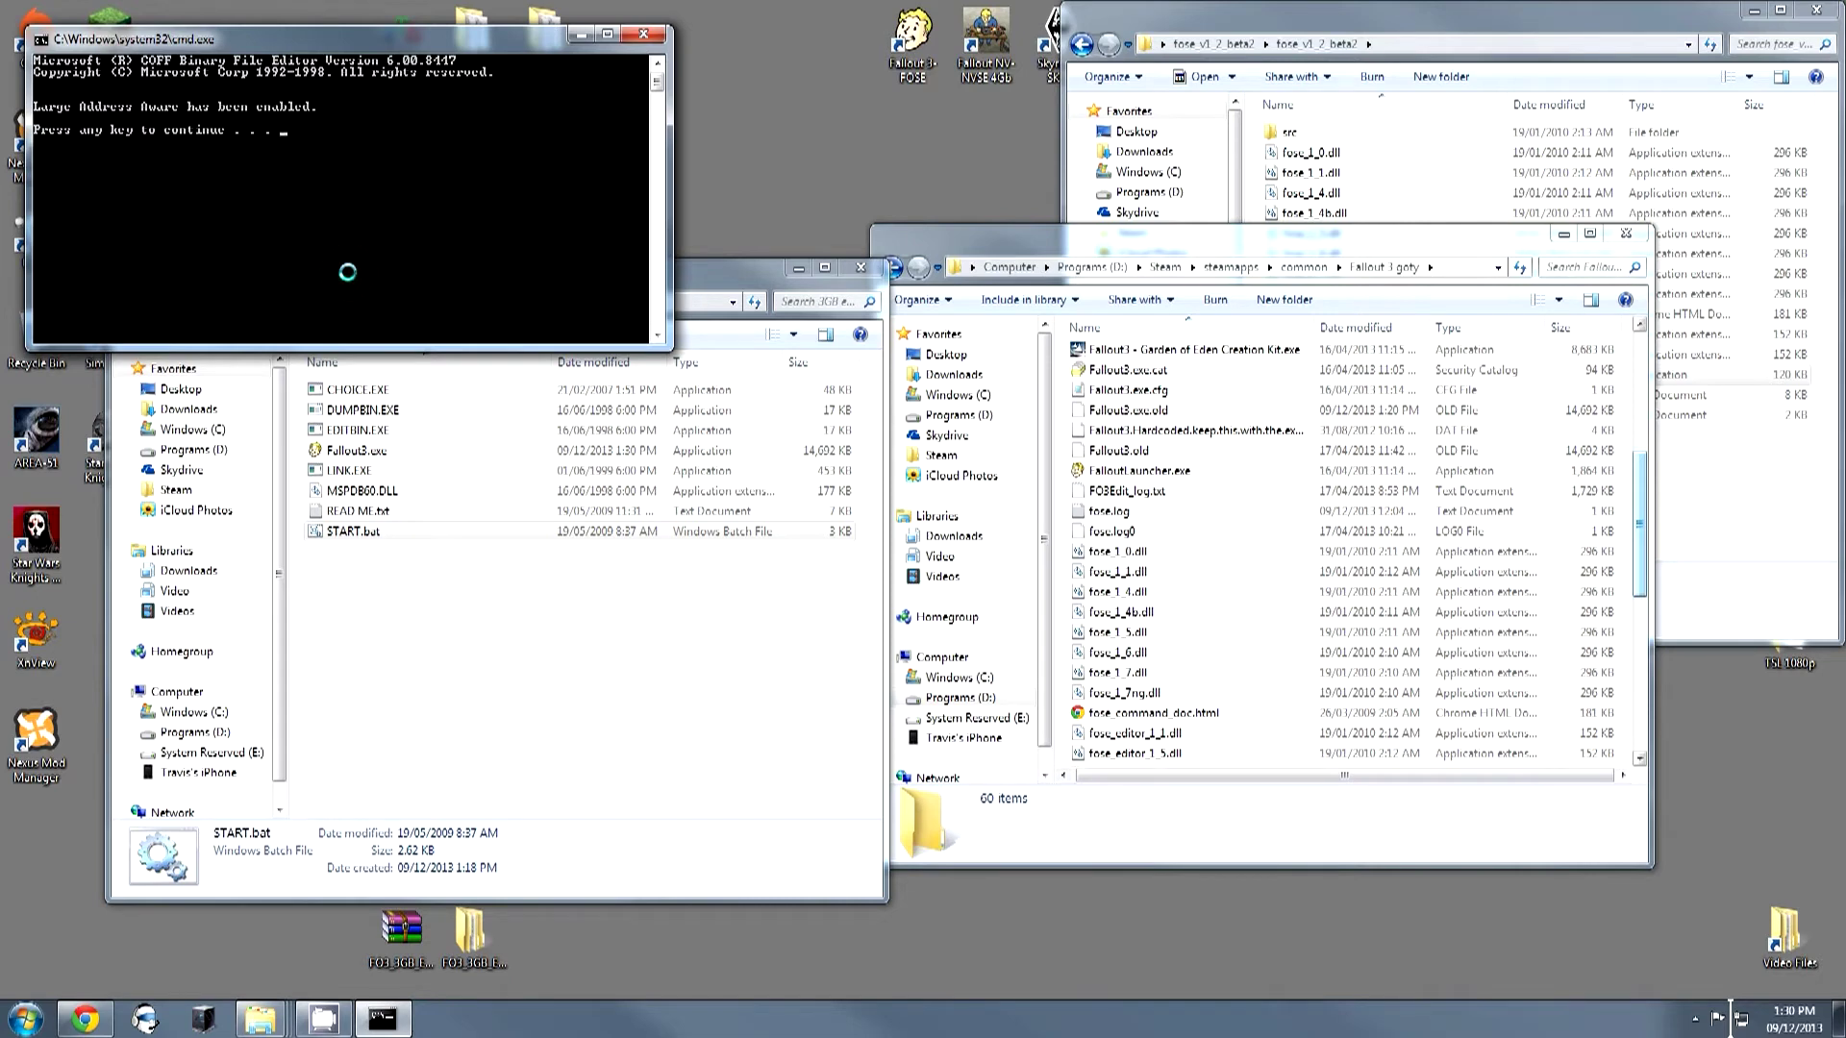
{"action": "key", "text": "Return"}
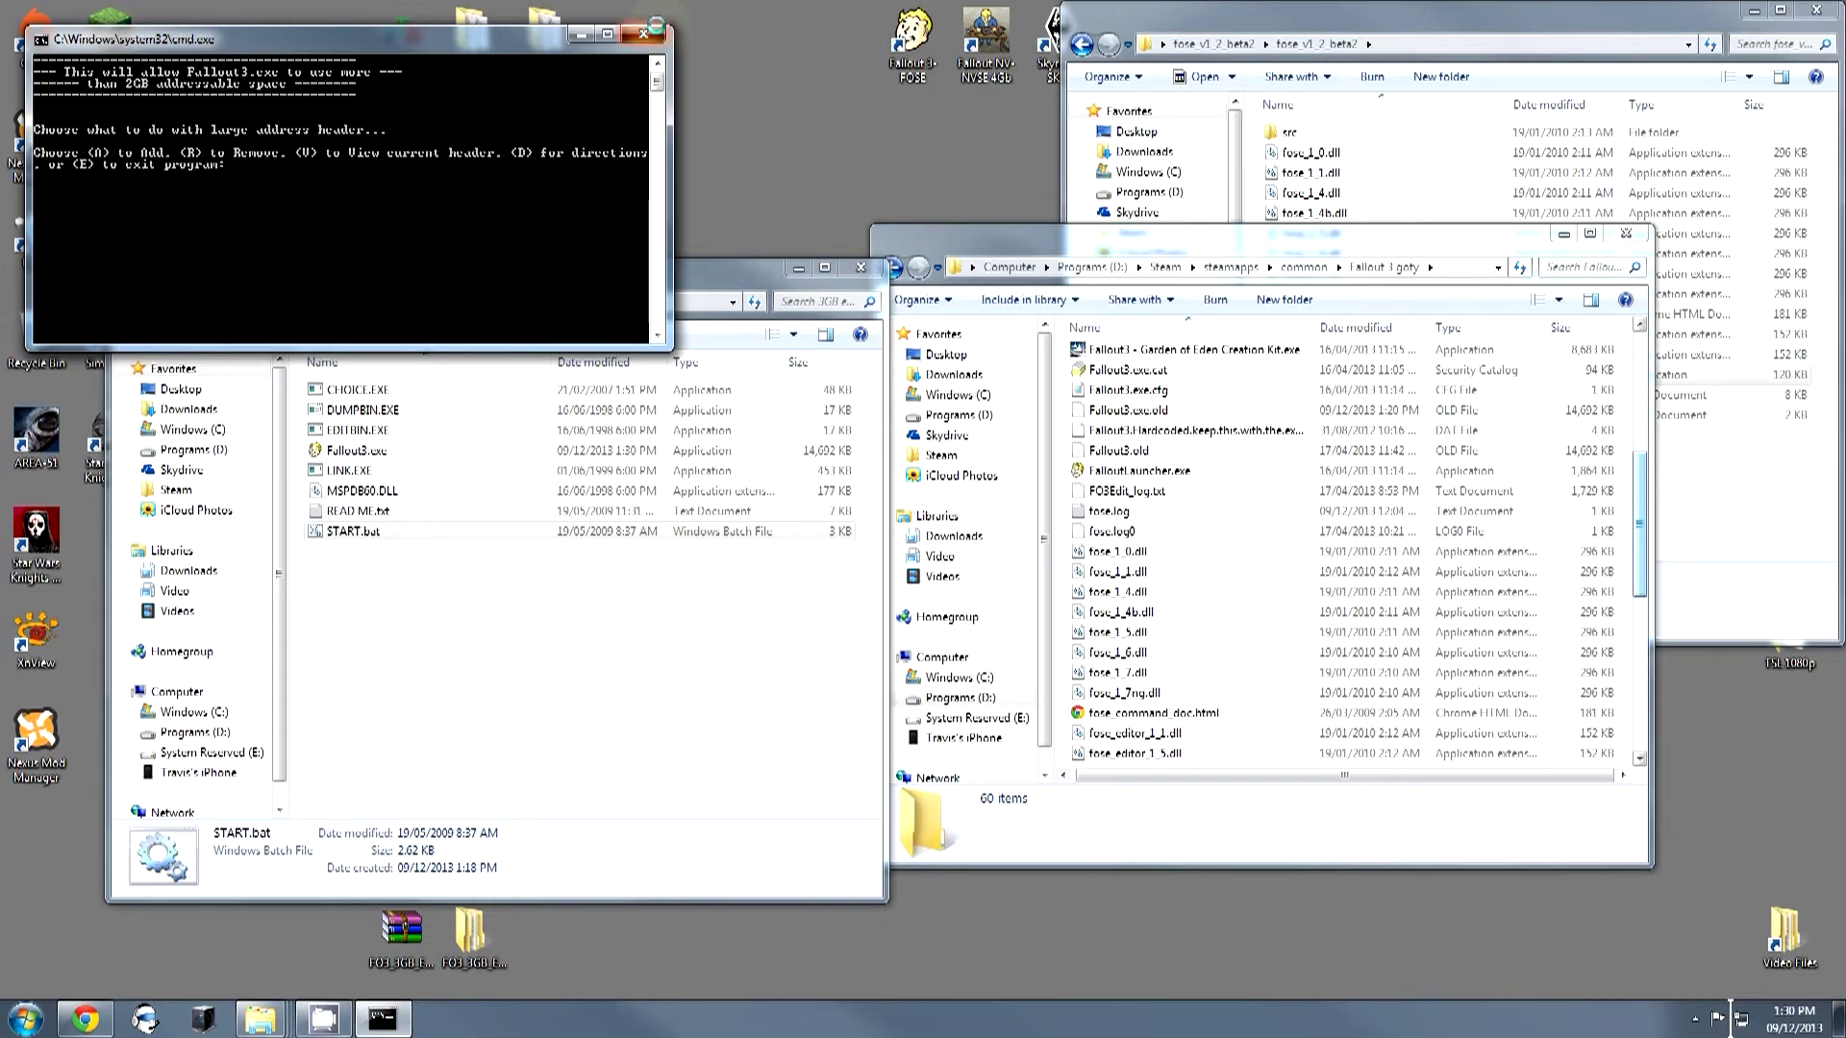
{"action": "left_click", "coordinate": [643, 34]}
Move the patched Fallout3.exe from the enabler folder back into the Fallout 3 goty folder.
{"action": "left_click", "coordinate": [333, 450]}
{"action": "right_click", "coordinate": [334, 450]}
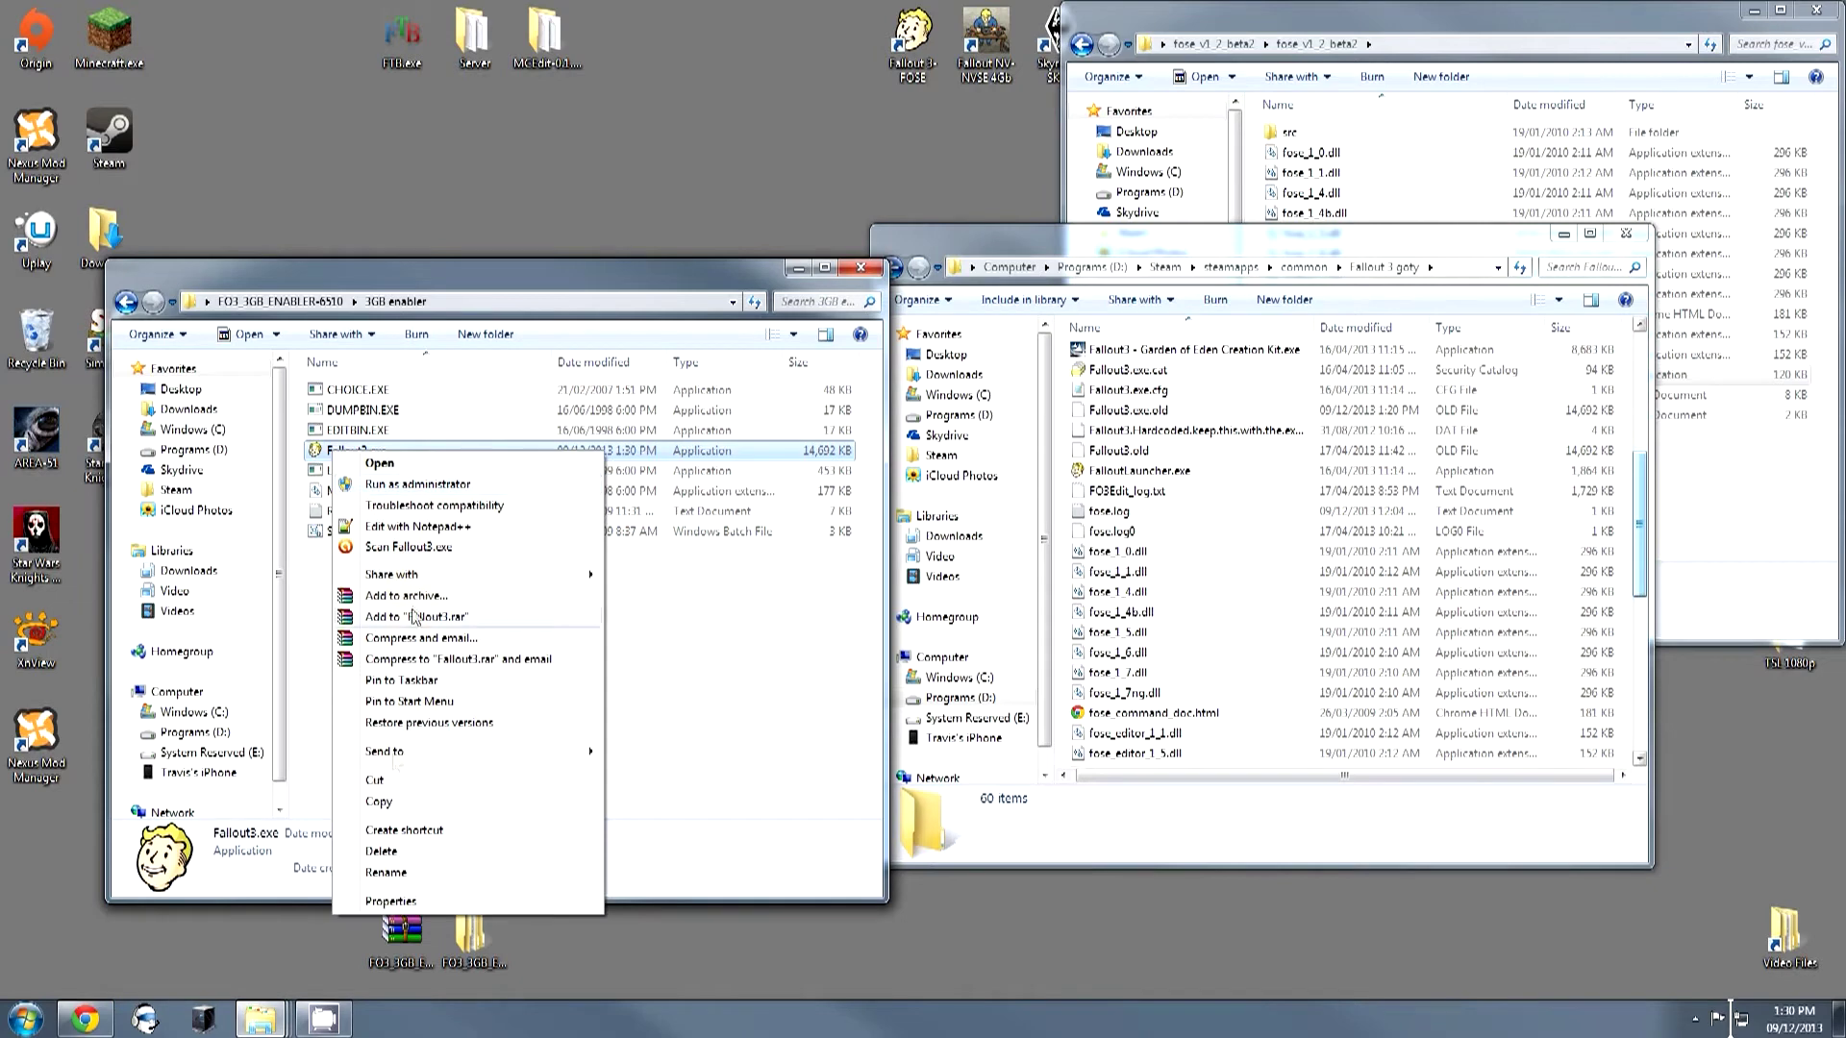
{"action": "left_click", "coordinate": [380, 779]}
{"action": "left_click", "coordinate": [1627, 443]}
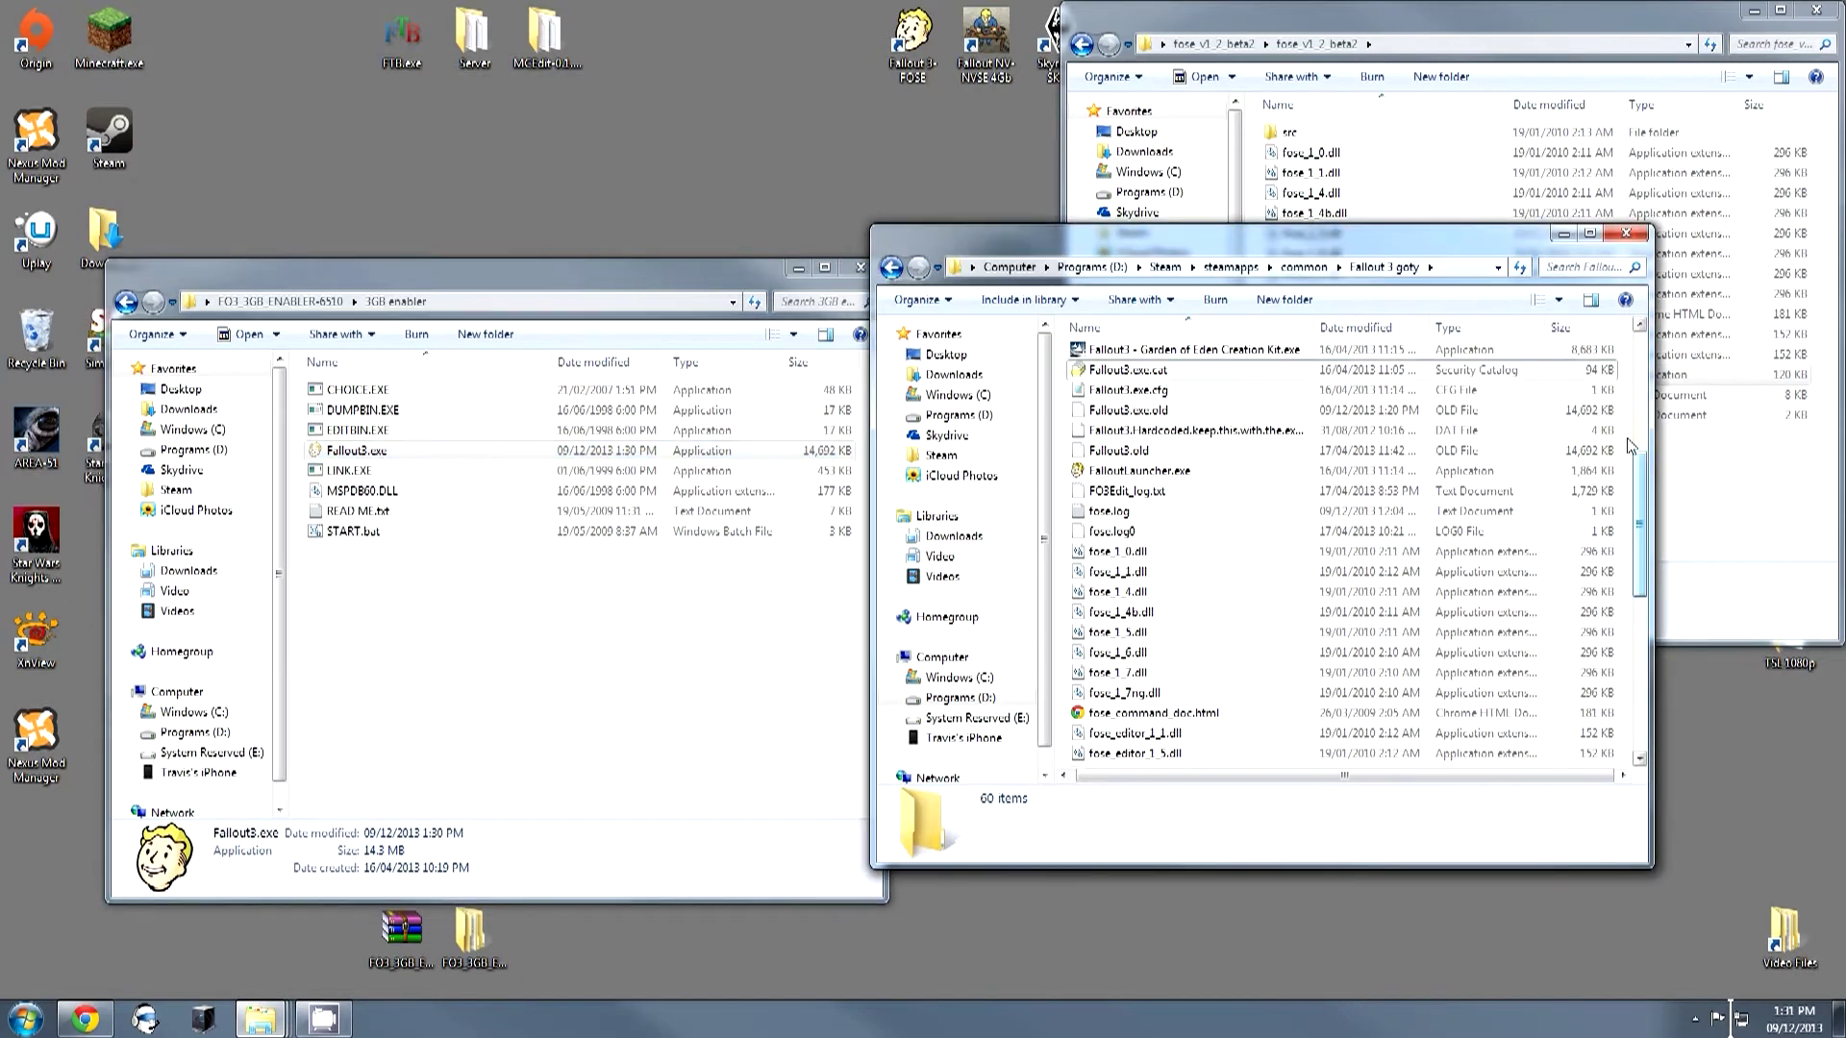
{"action": "right_click", "coordinate": [1631, 444]}
{"action": "left_click", "coordinate": [1664, 598]}
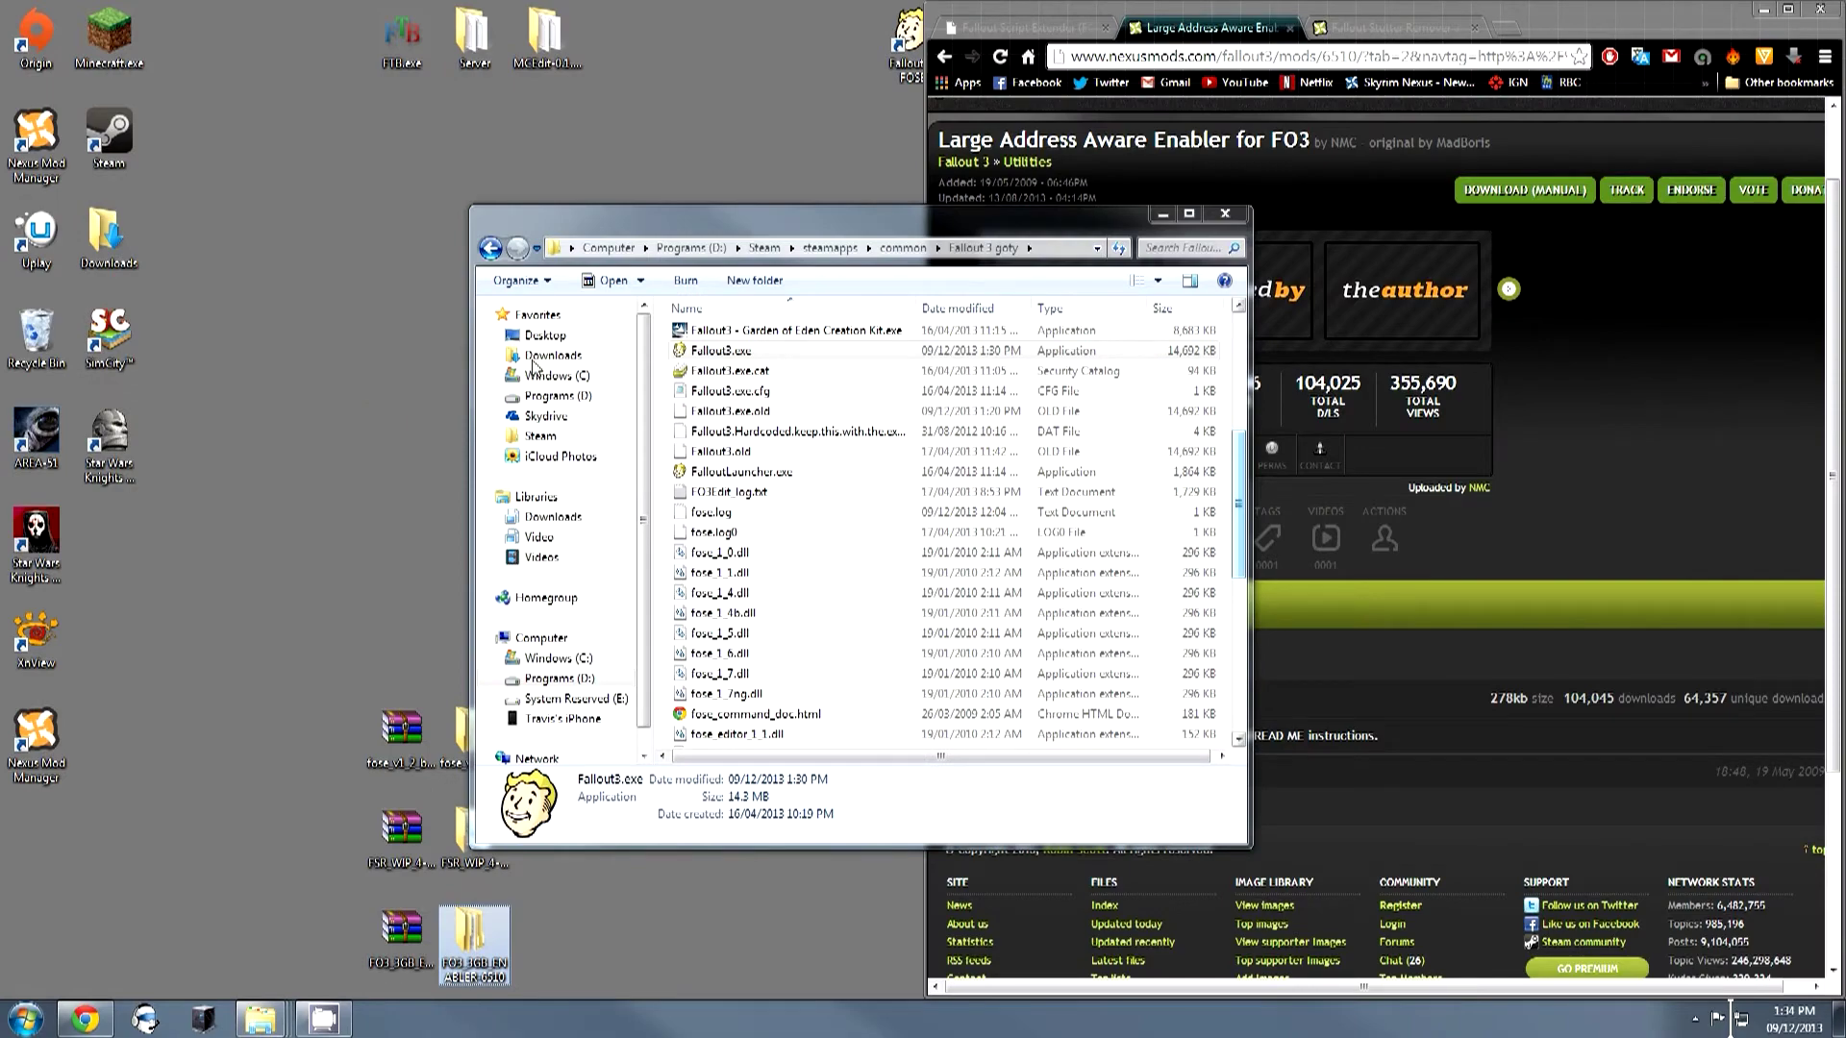
{"action": "right_click", "coordinate": [677, 350]}
In CFF Explorer, tick 'App can handle >2gb address space' in Fallout3.exe's File Header Characteristics.
{"action": "left_click", "coordinate": [718, 381]}
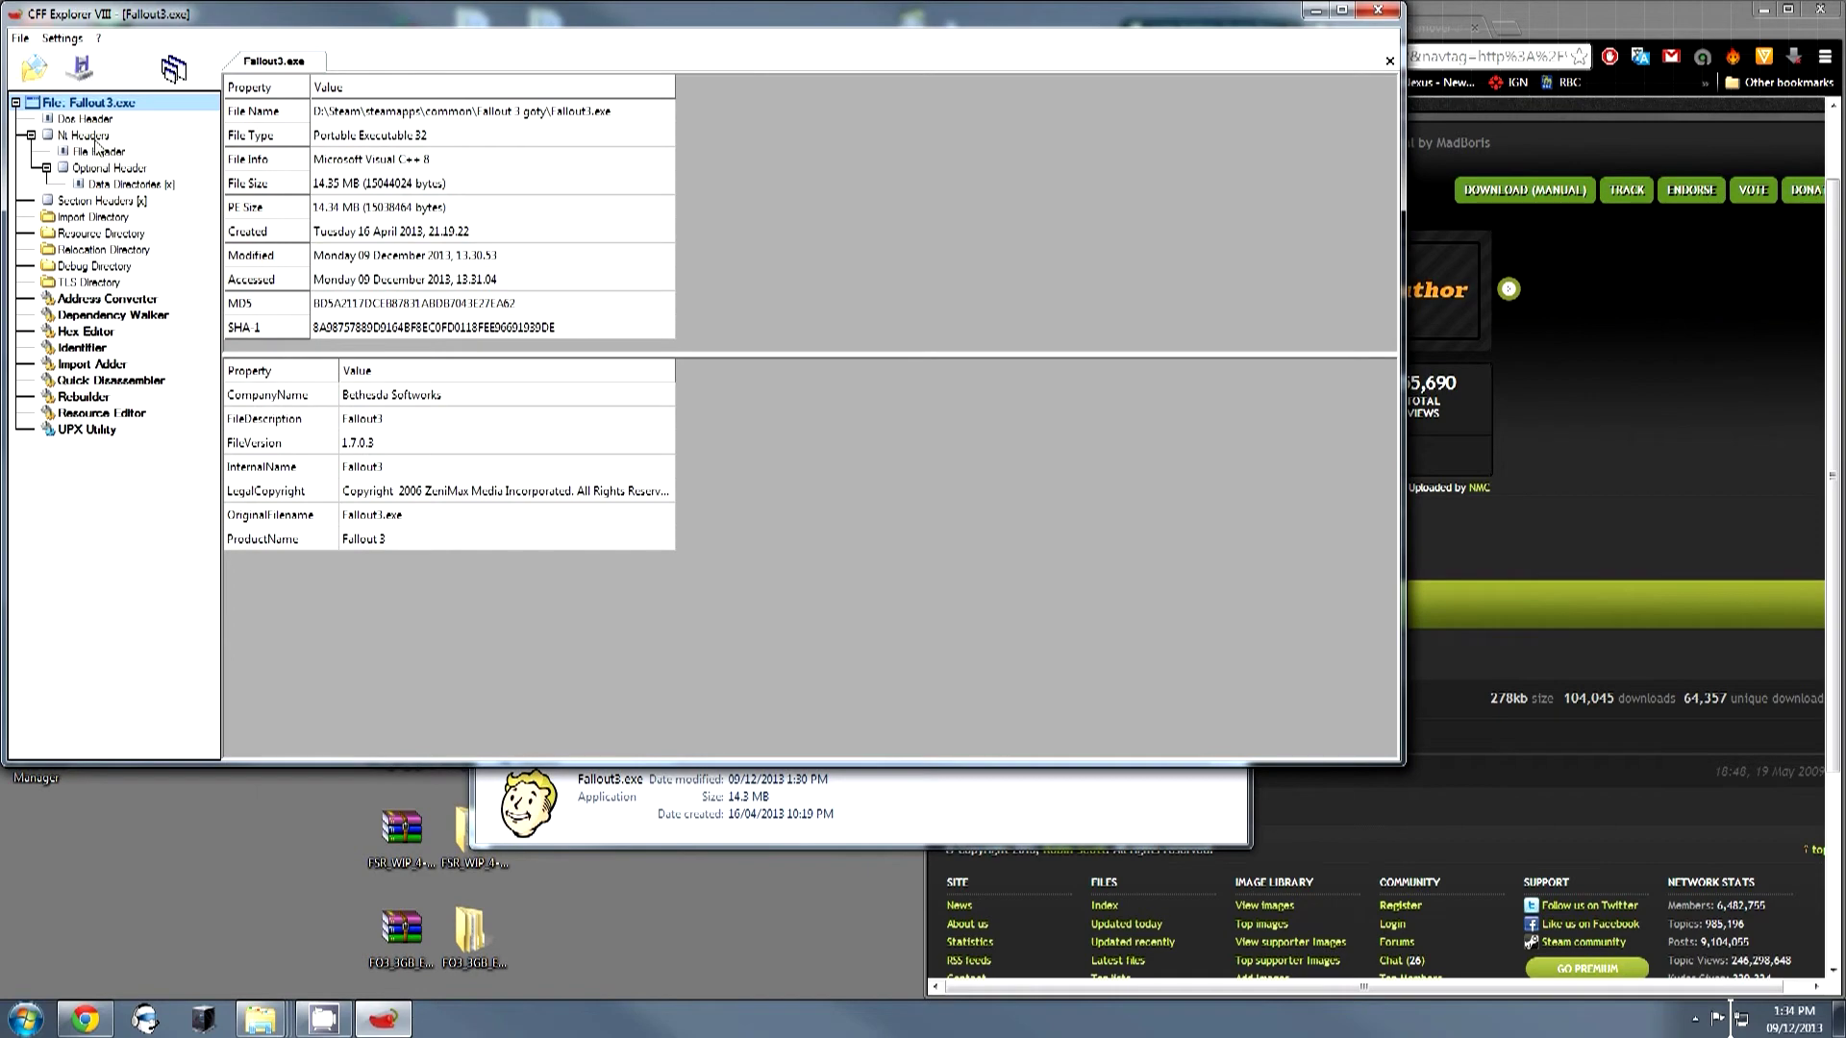
{"action": "left_click", "coordinate": [79, 120]}
{"action": "left_click", "coordinate": [81, 135]}
{"action": "left_click", "coordinate": [82, 152]}
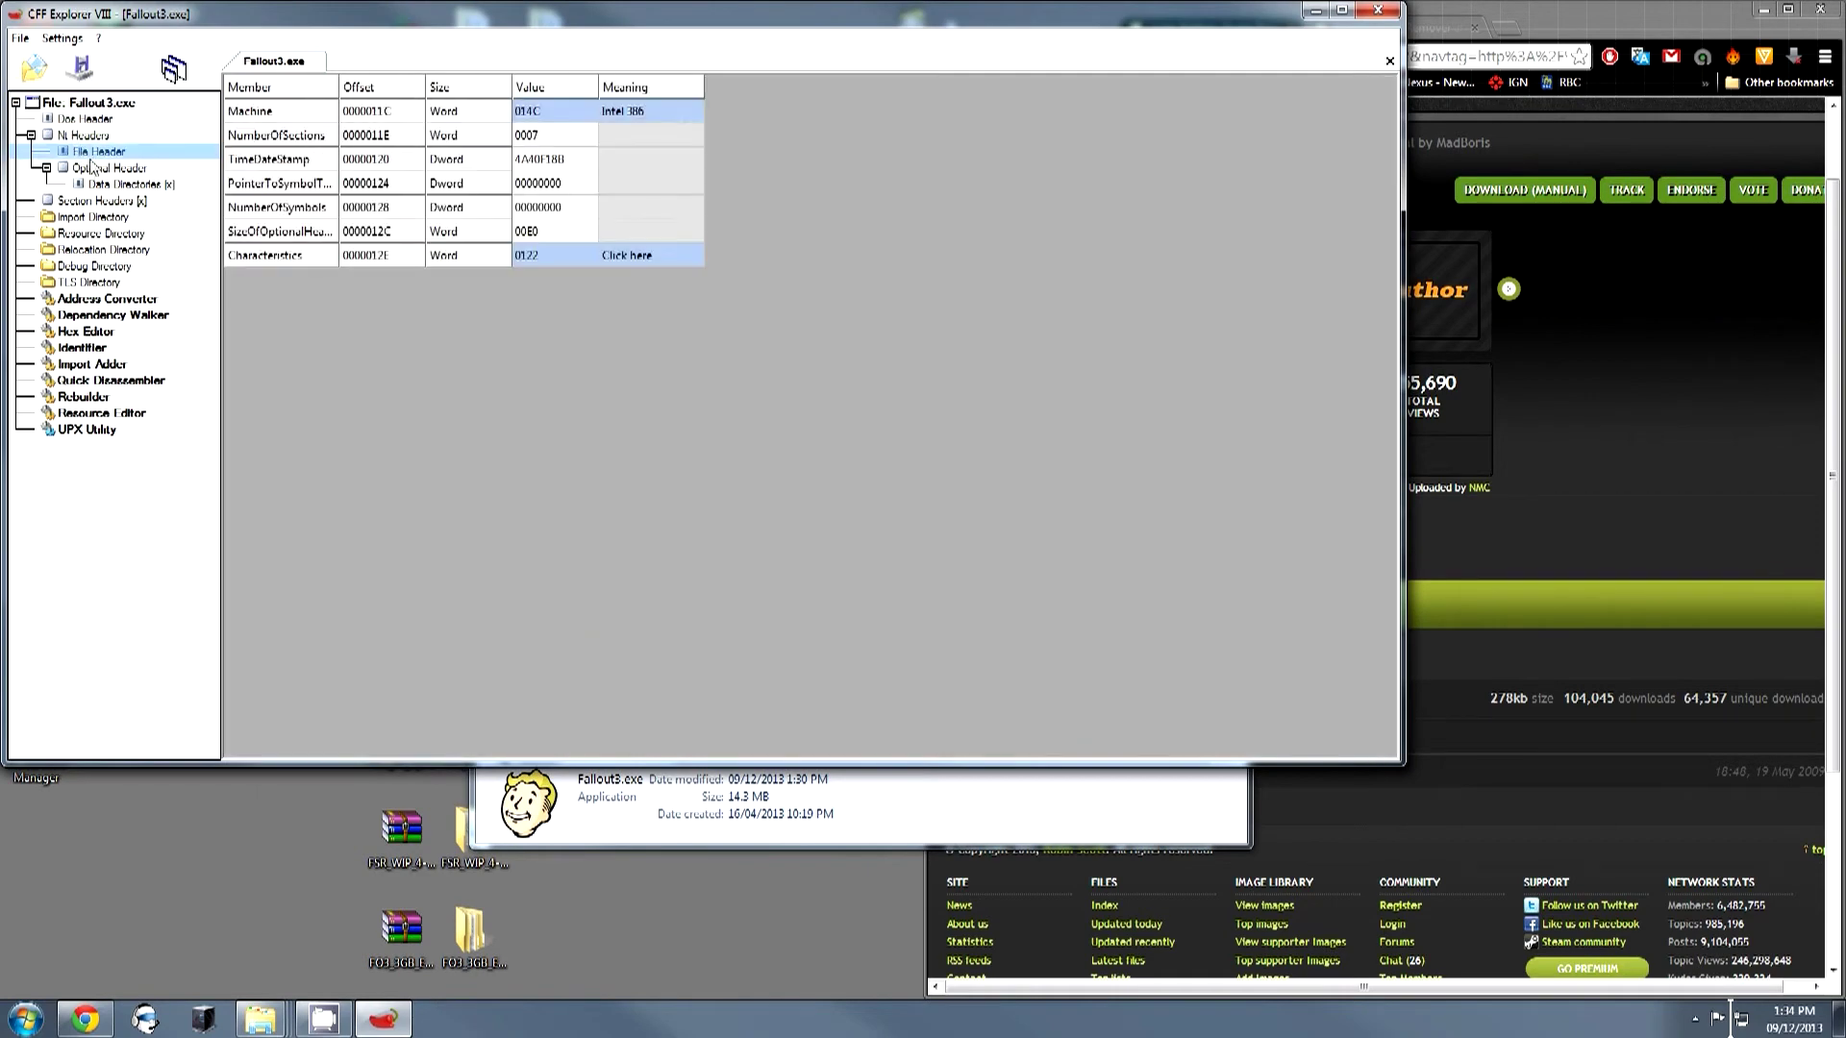
{"action": "left_click", "coordinate": [658, 256]}
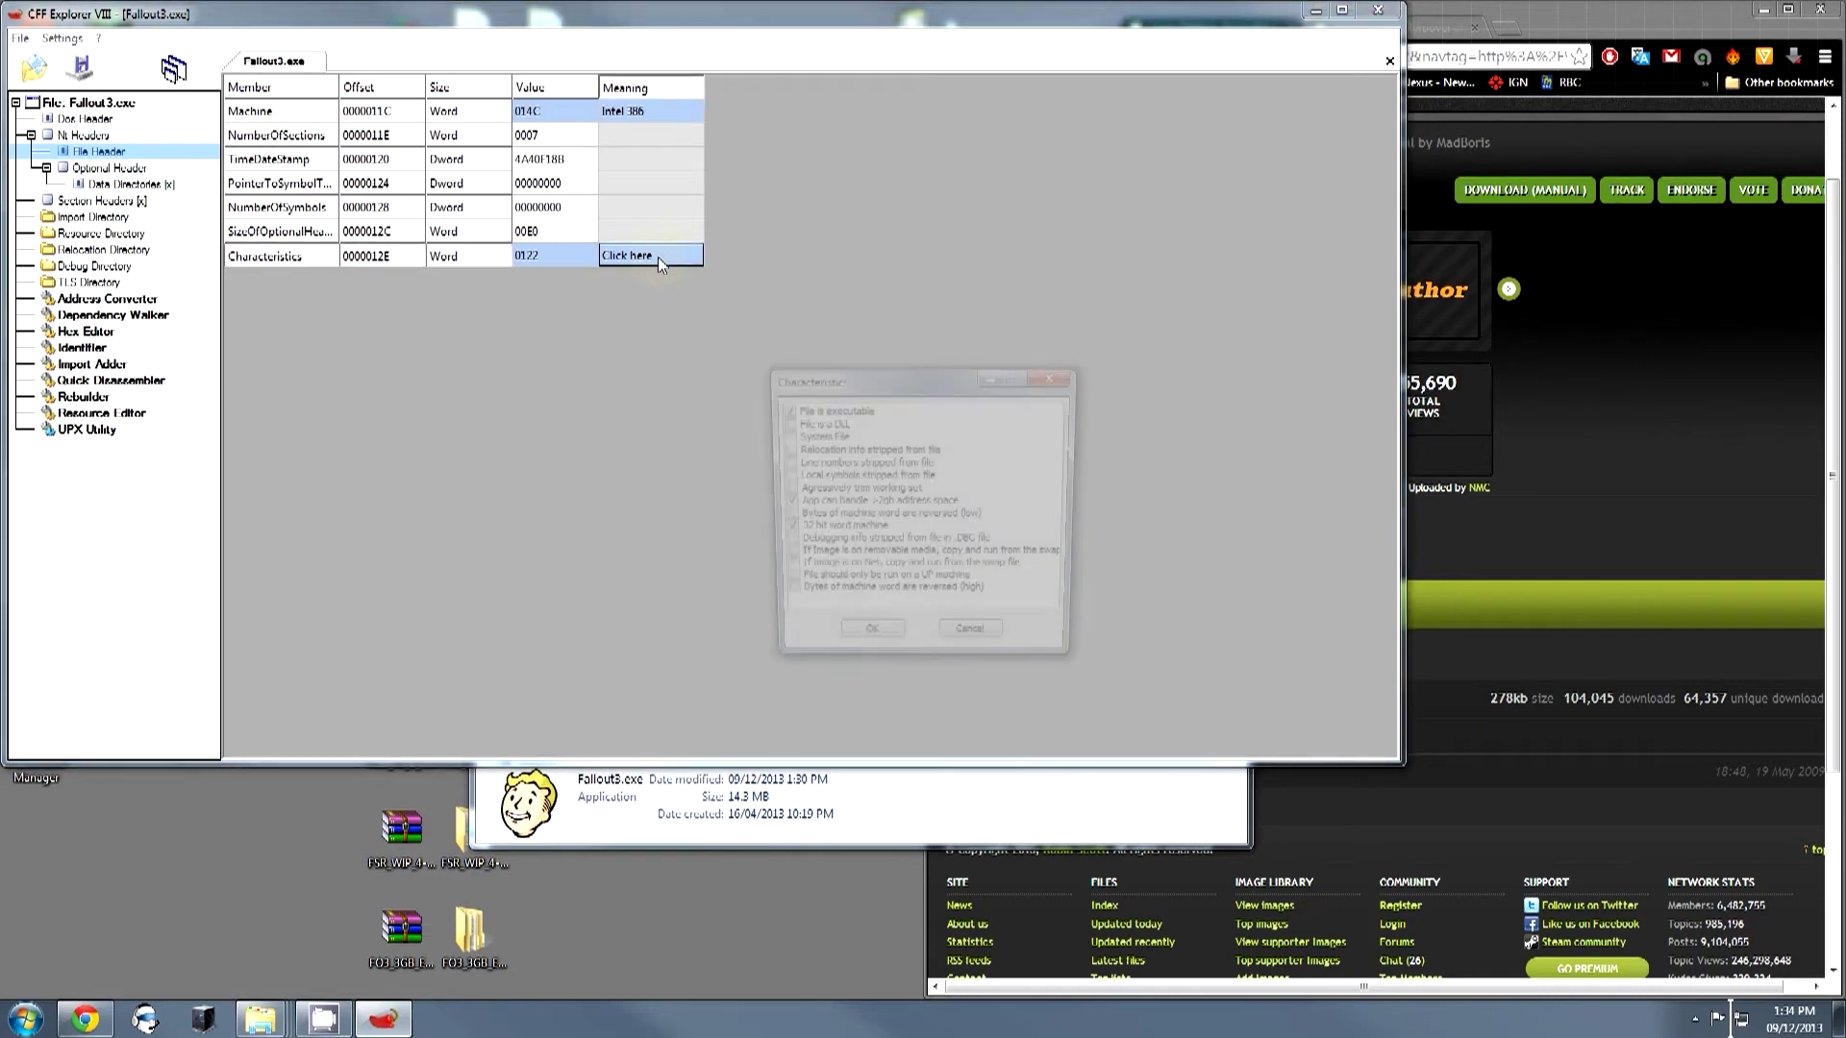
{"action": "left_click", "coordinate": [846, 503]}
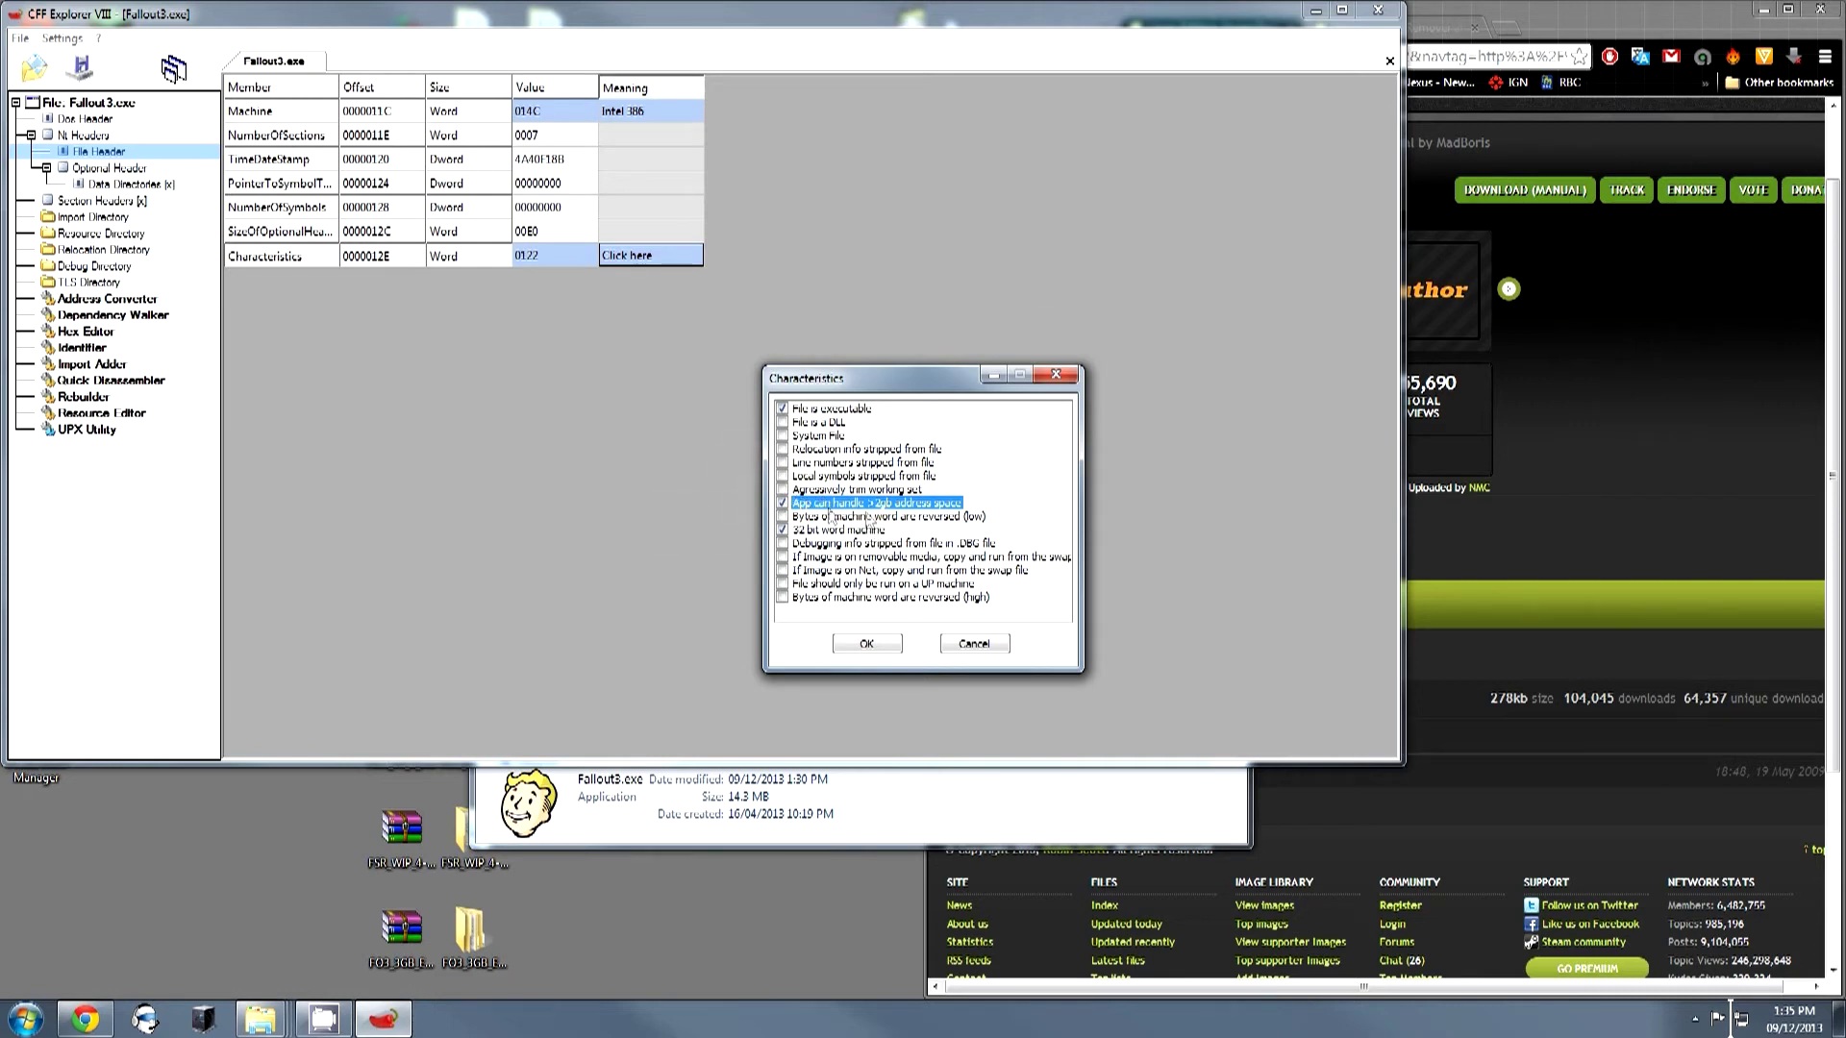
{"action": "left_click", "coordinate": [866, 643]}
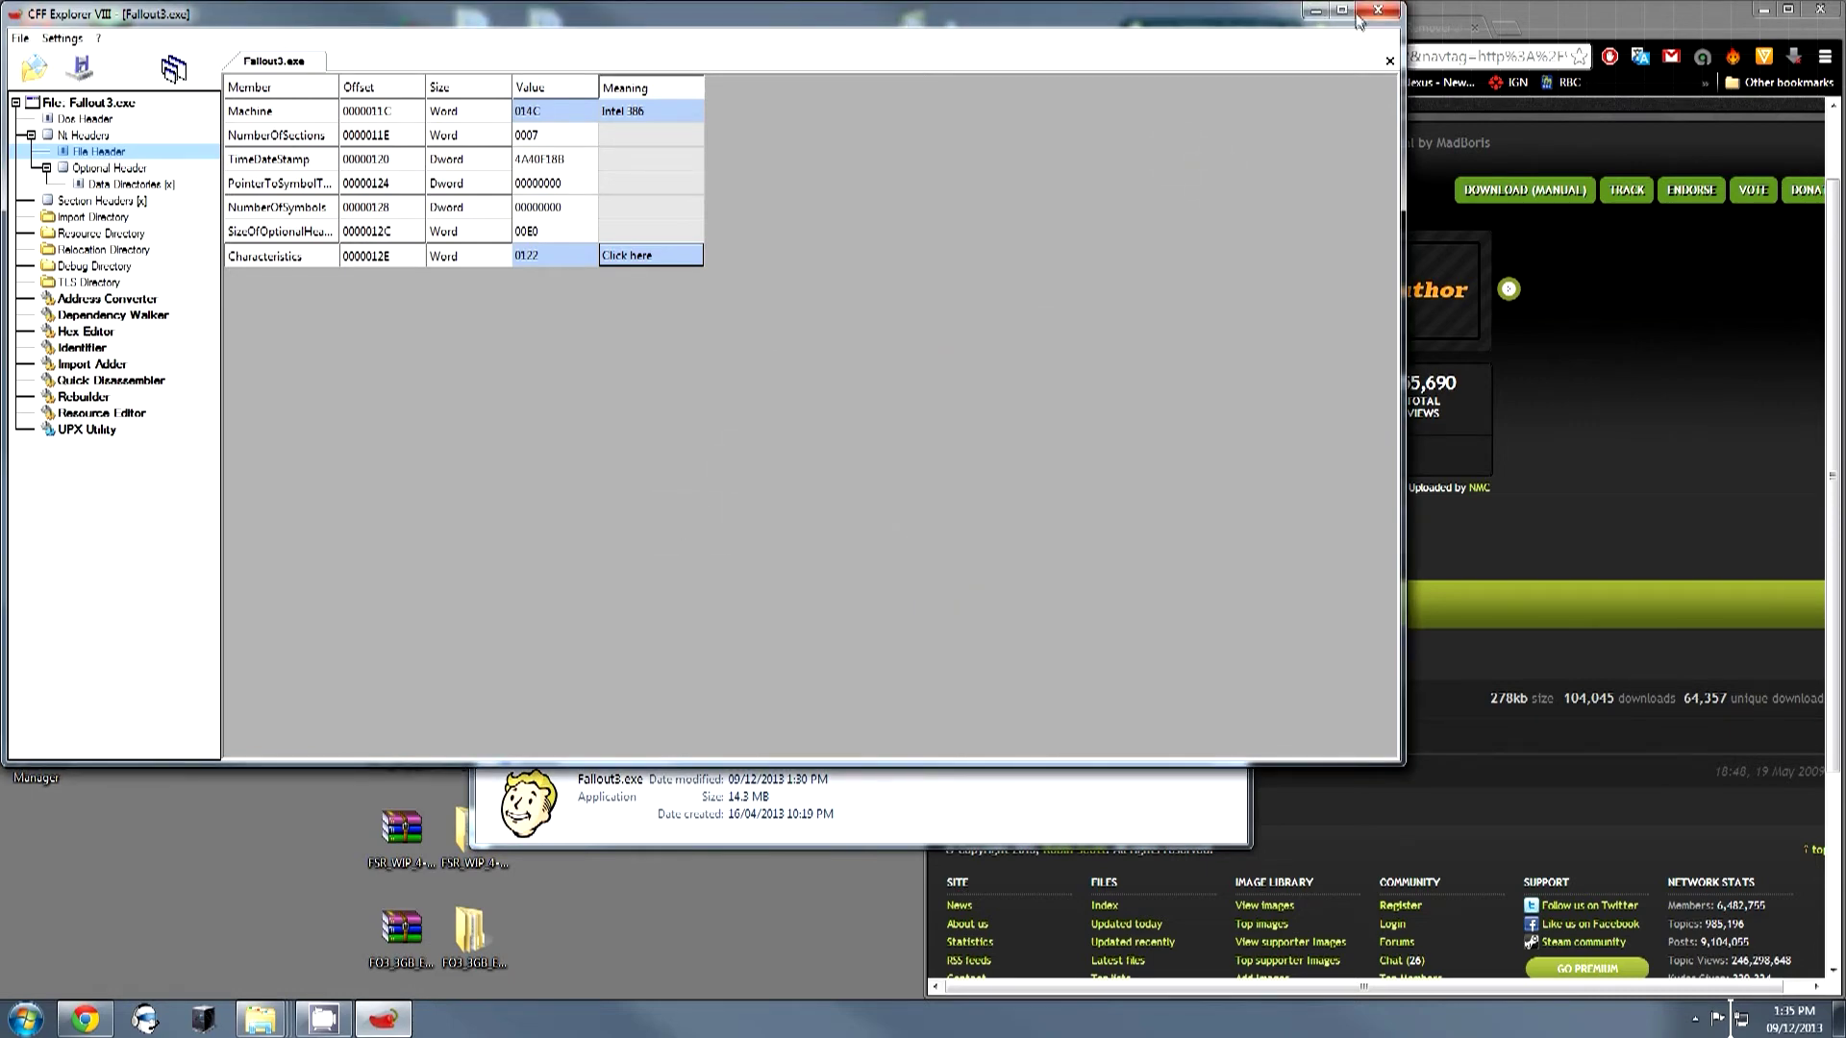
Close the file, saving the changes over the original Fallout3.exe.
{"action": "left_click", "coordinate": [1377, 10]}
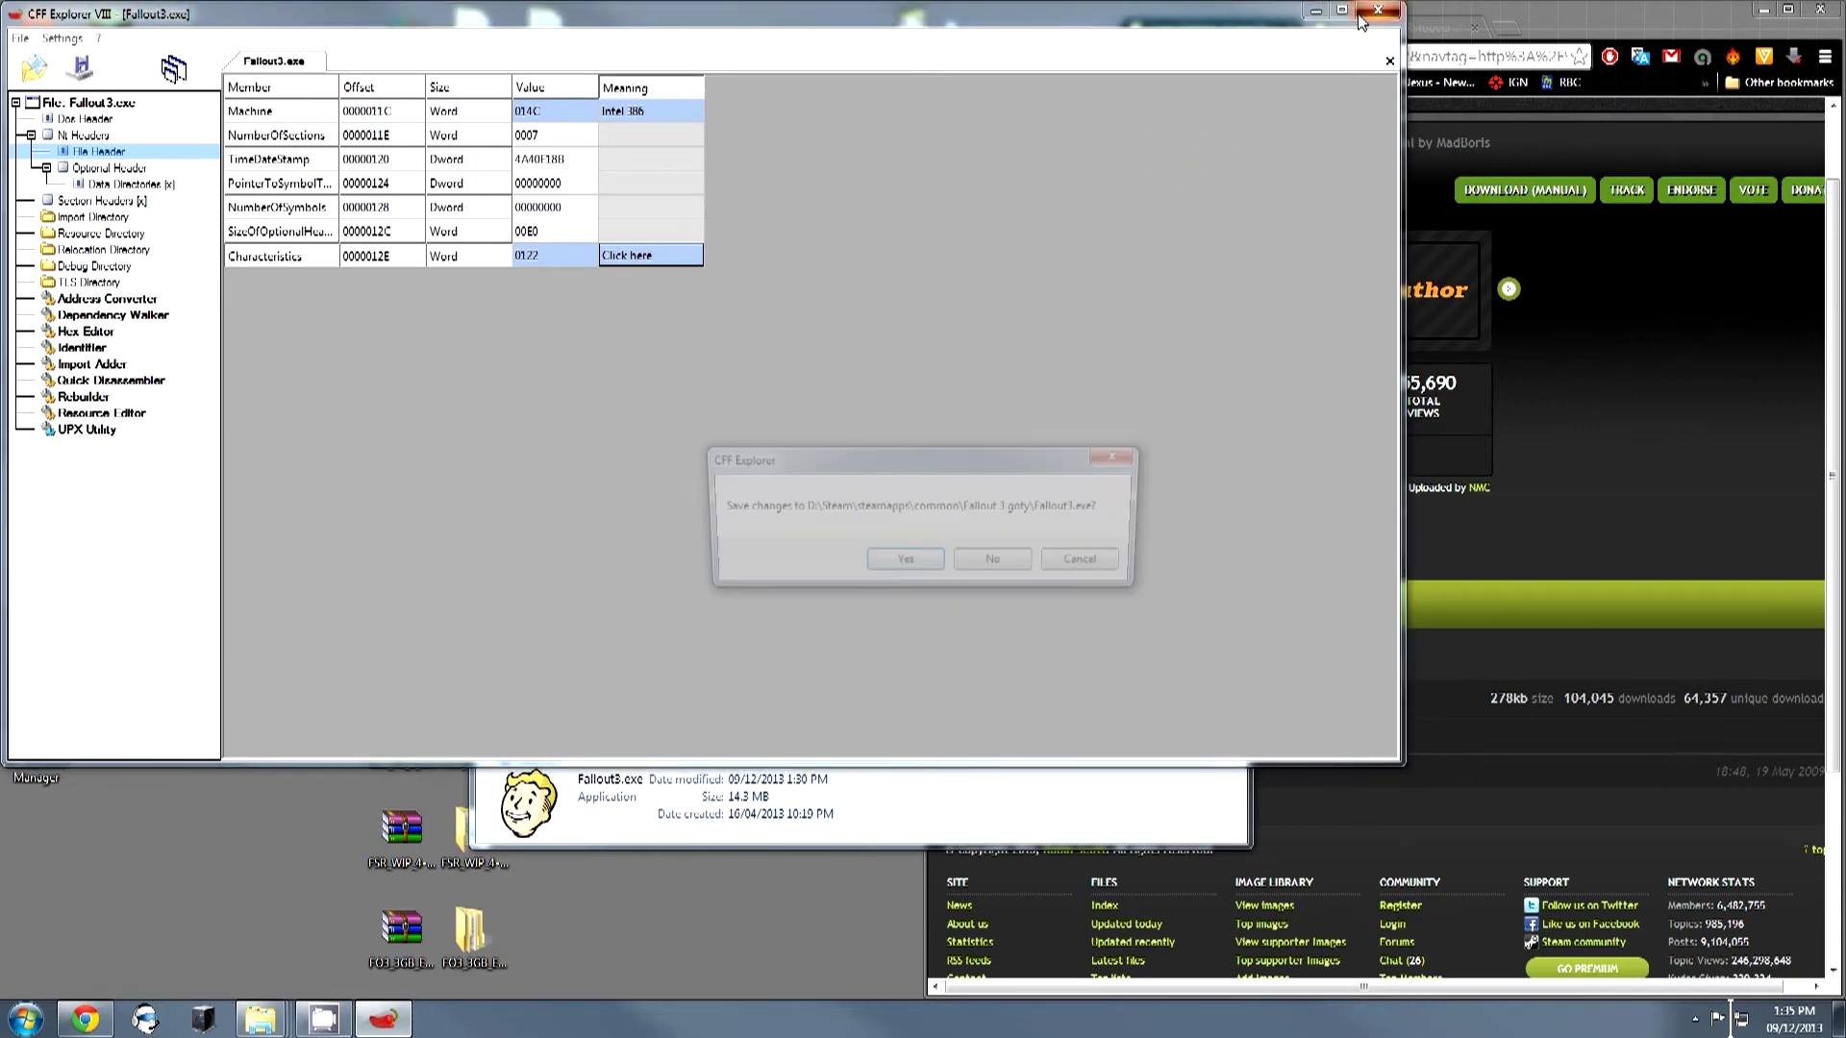
{"action": "left_click", "coordinate": [933, 567]}
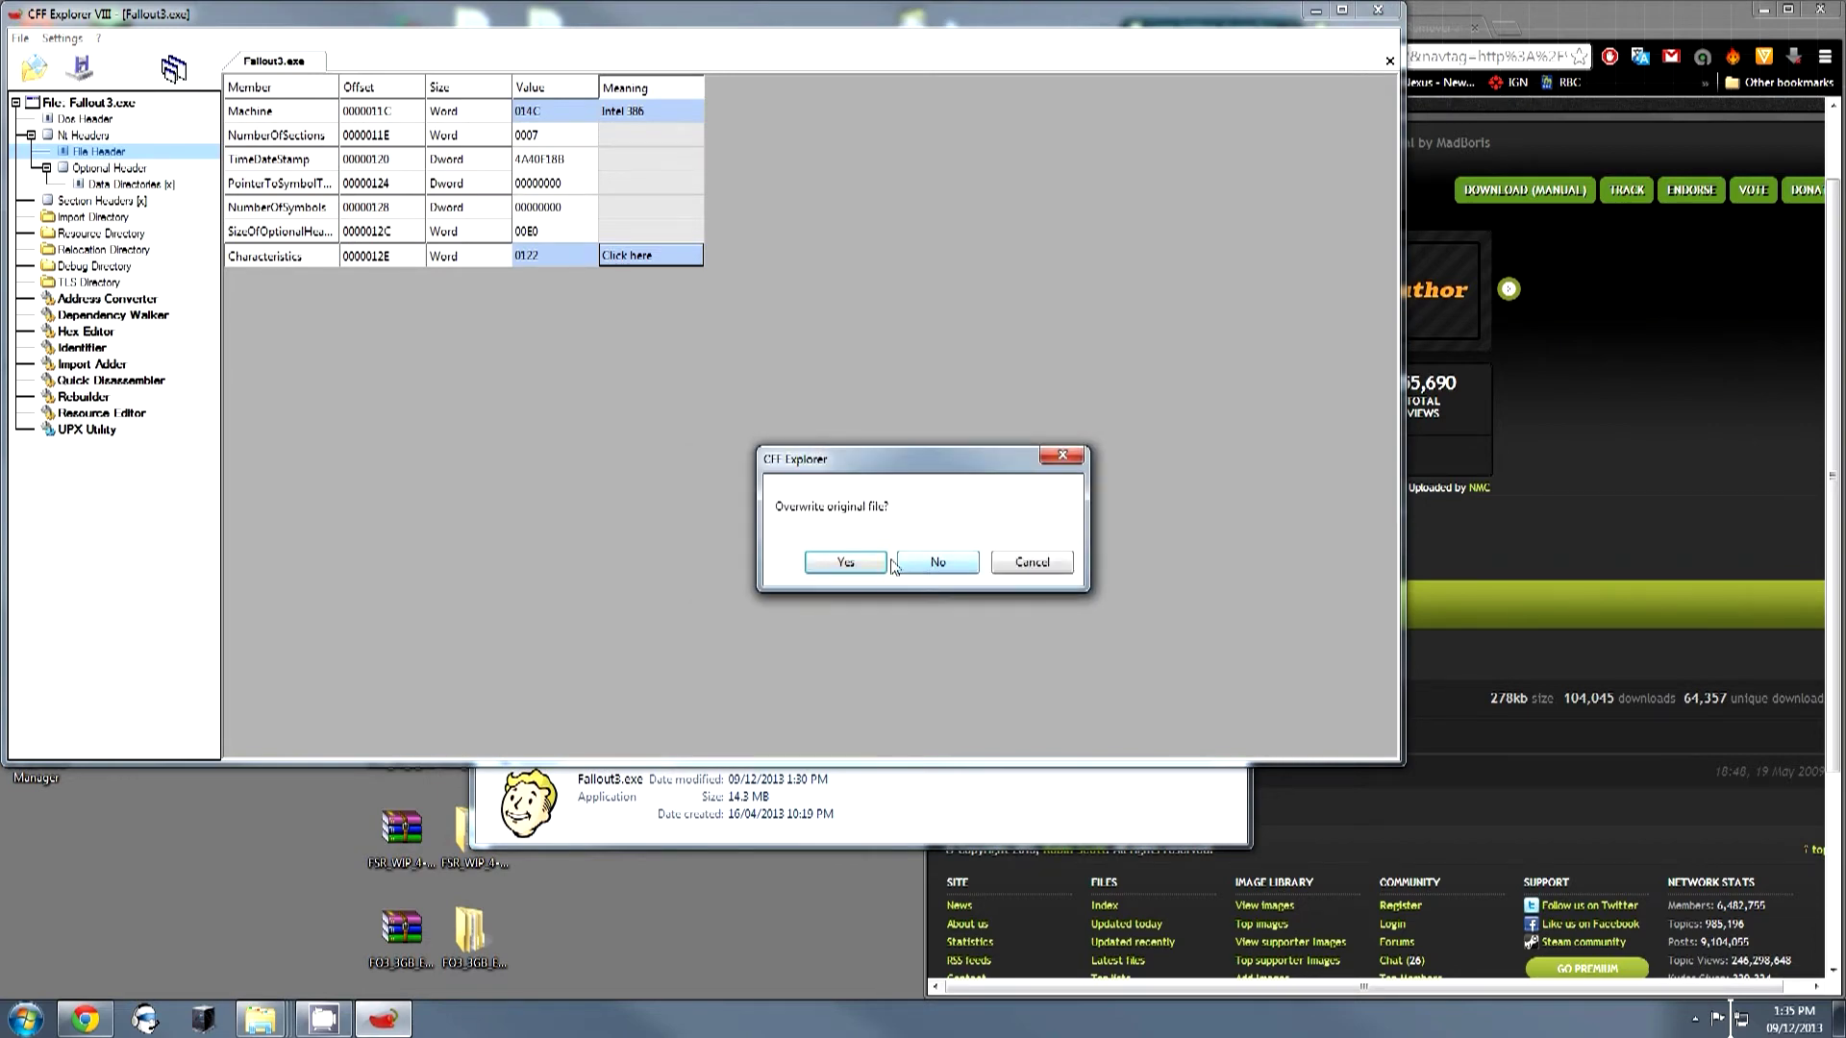
{"action": "left_click", "coordinate": [834, 562]}
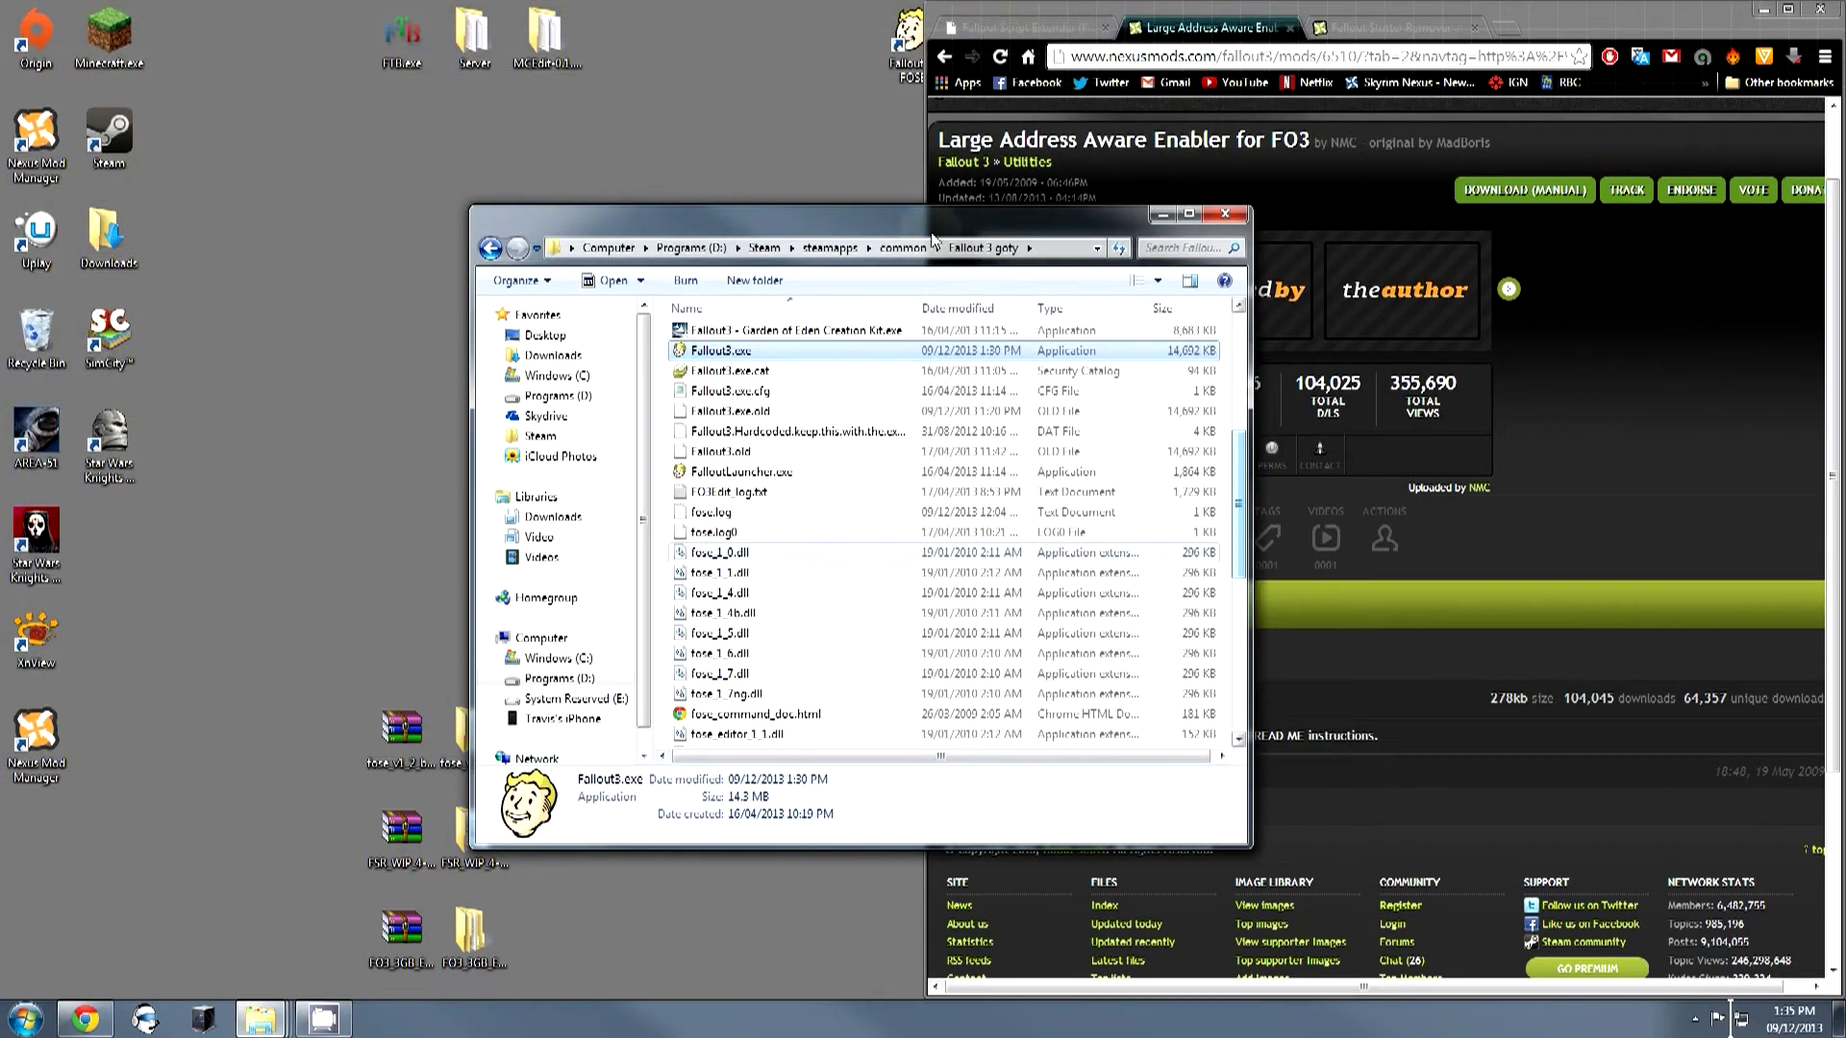
Set aside the Fallout3 documents folder and move the Fallout 3 goty window to the upper left.
{"action": "left_click", "coordinate": [259, 1019]}
{"action": "left_click", "coordinate": [274, 910]}
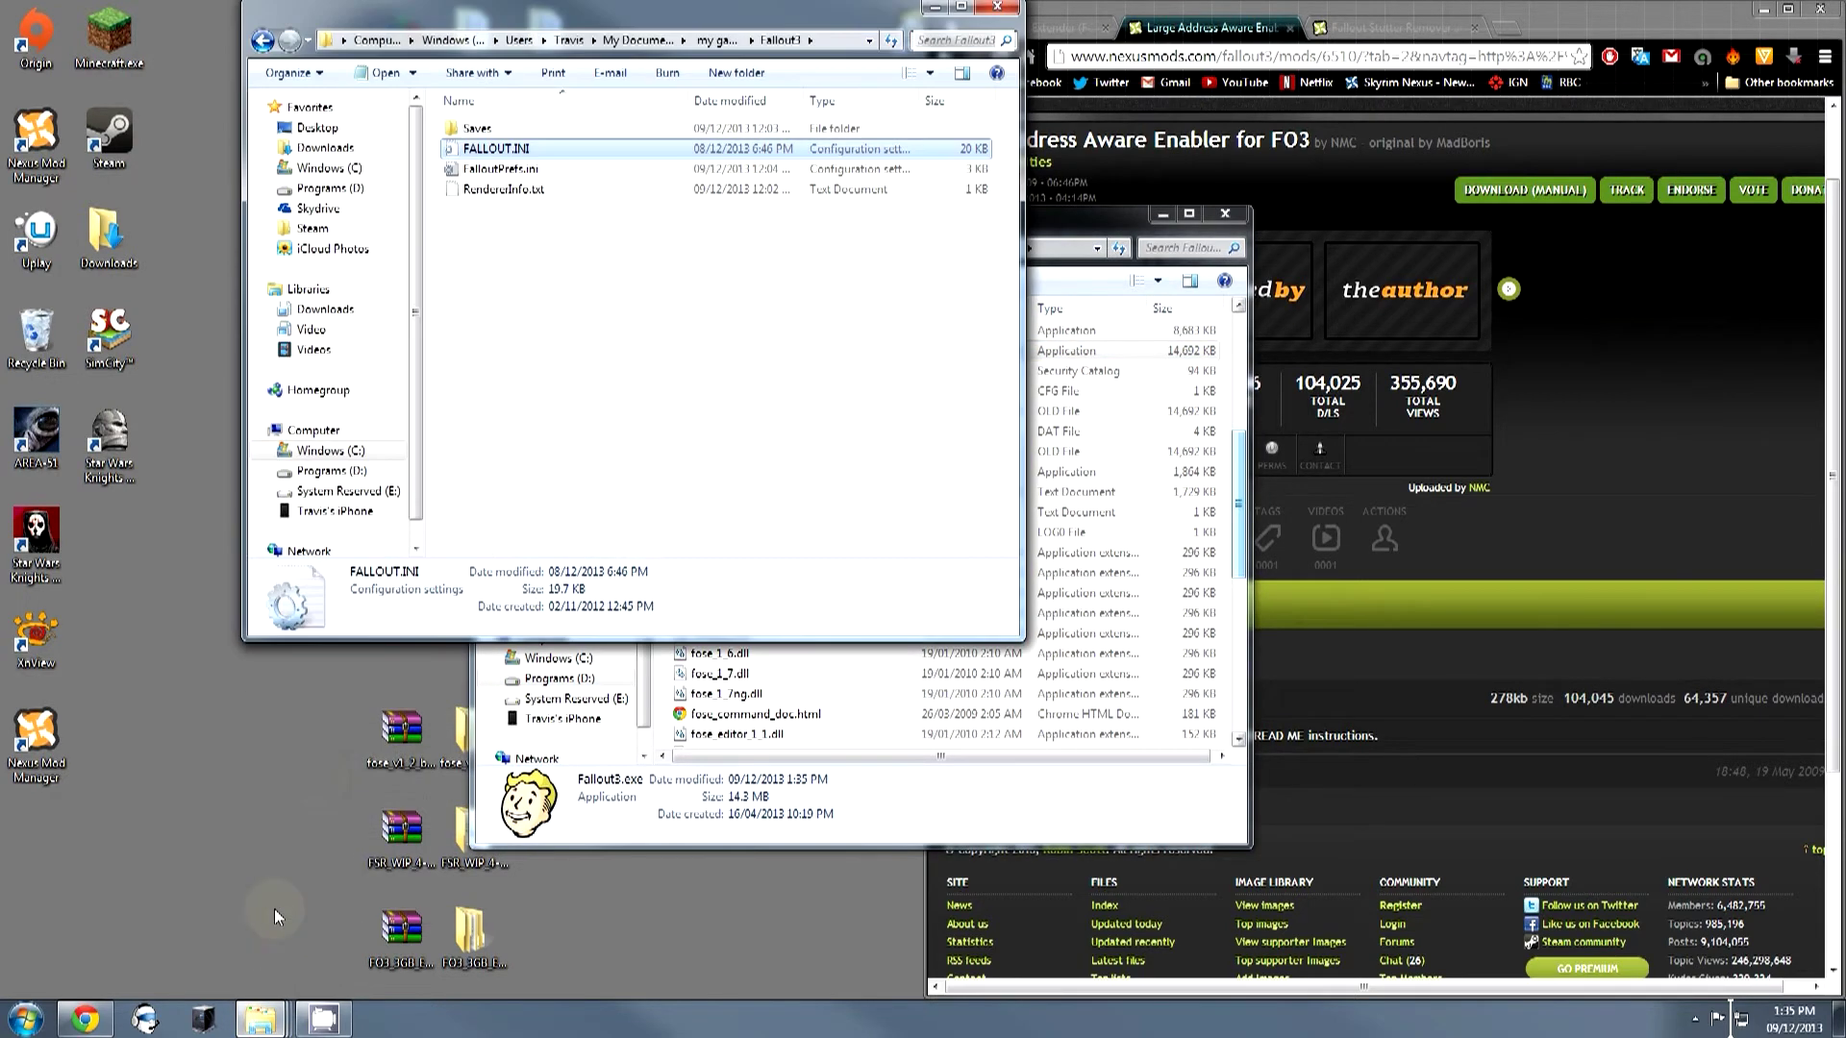
{"action": "left_click", "coordinate": [264, 1016]}
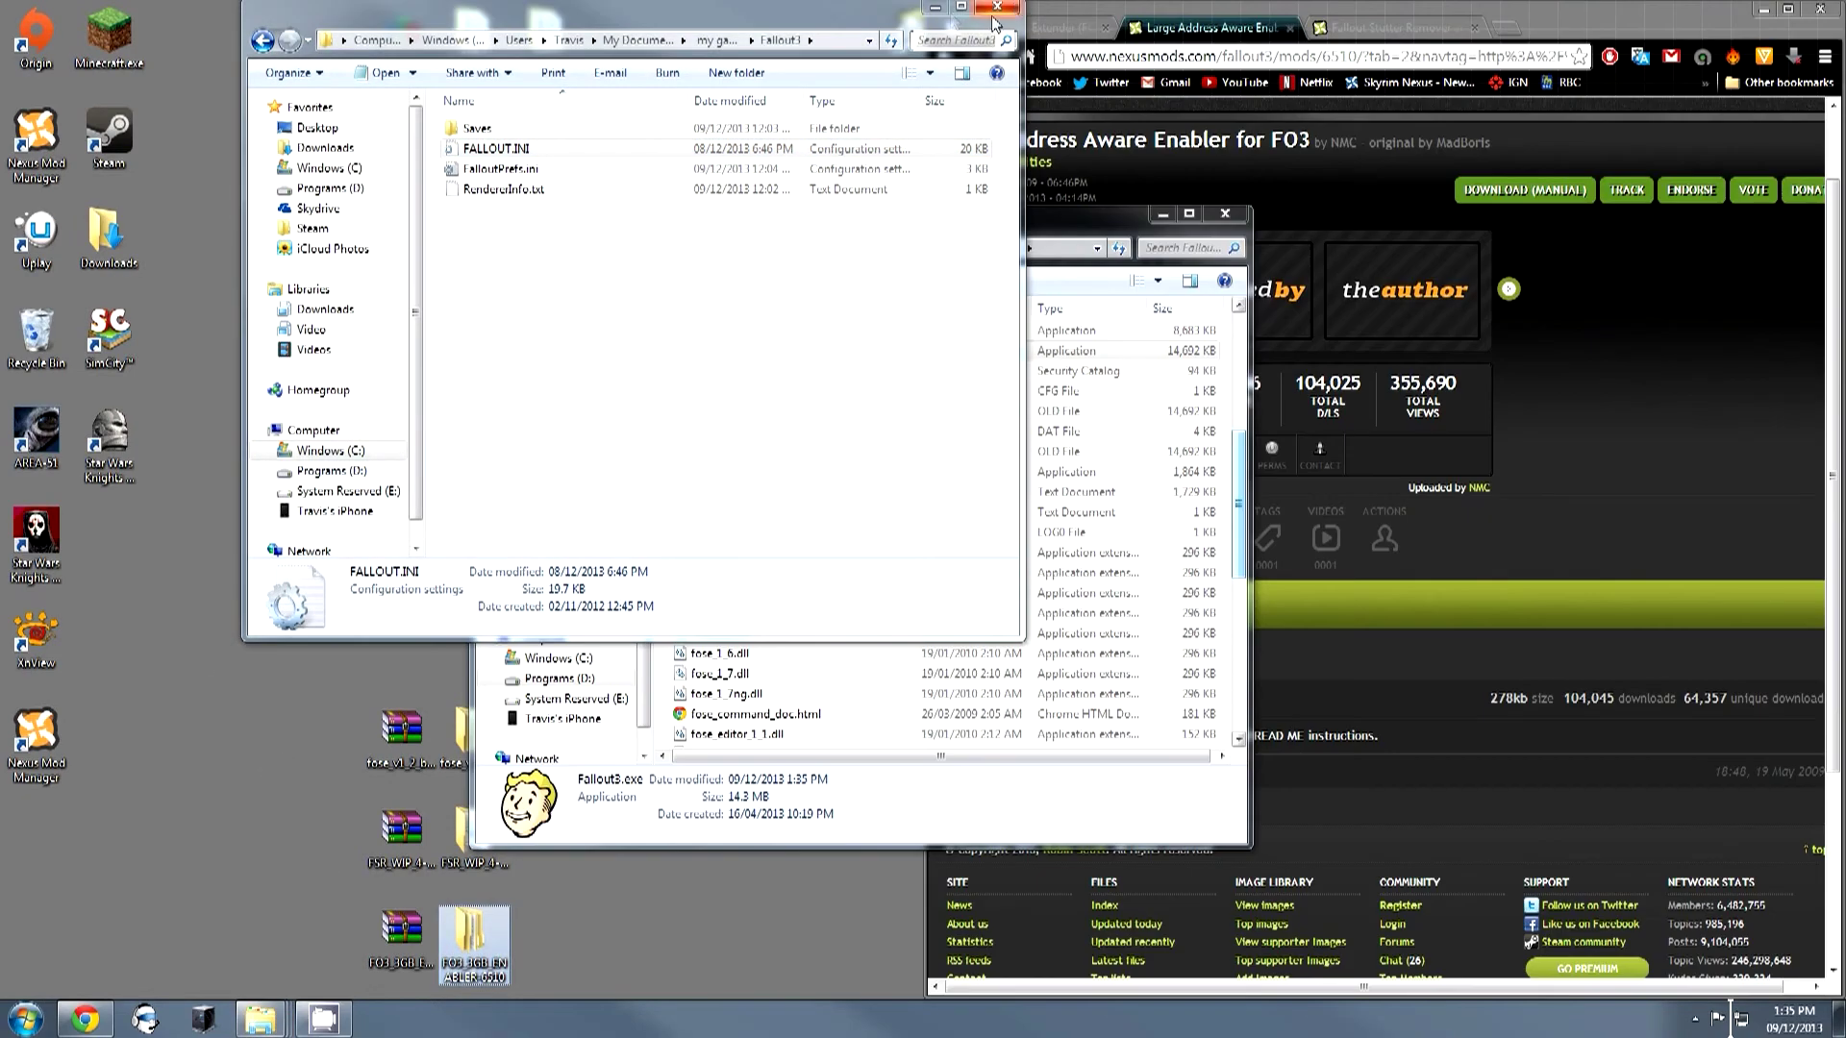
{"action": "left_click", "coordinate": [935, 6]}
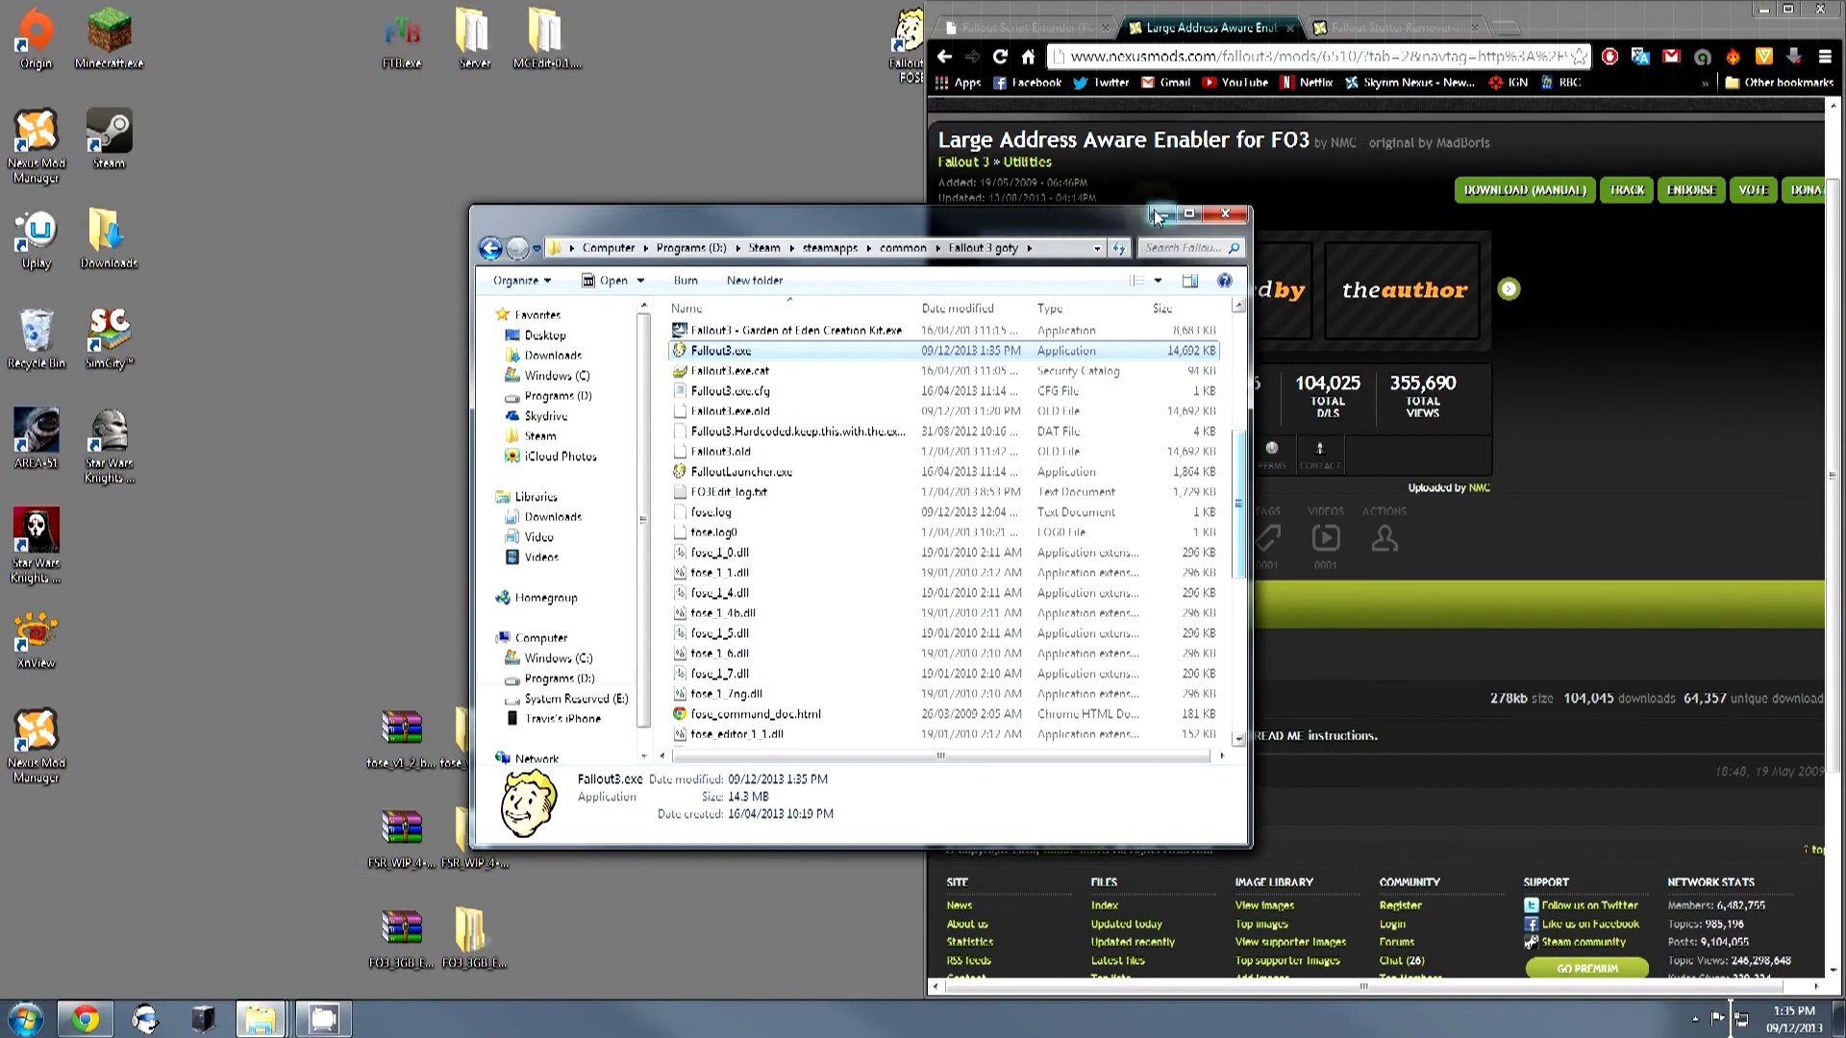
{"action": "left_click_drag", "start_coordinate": [1099, 225], "coordinate": [682, 109]}
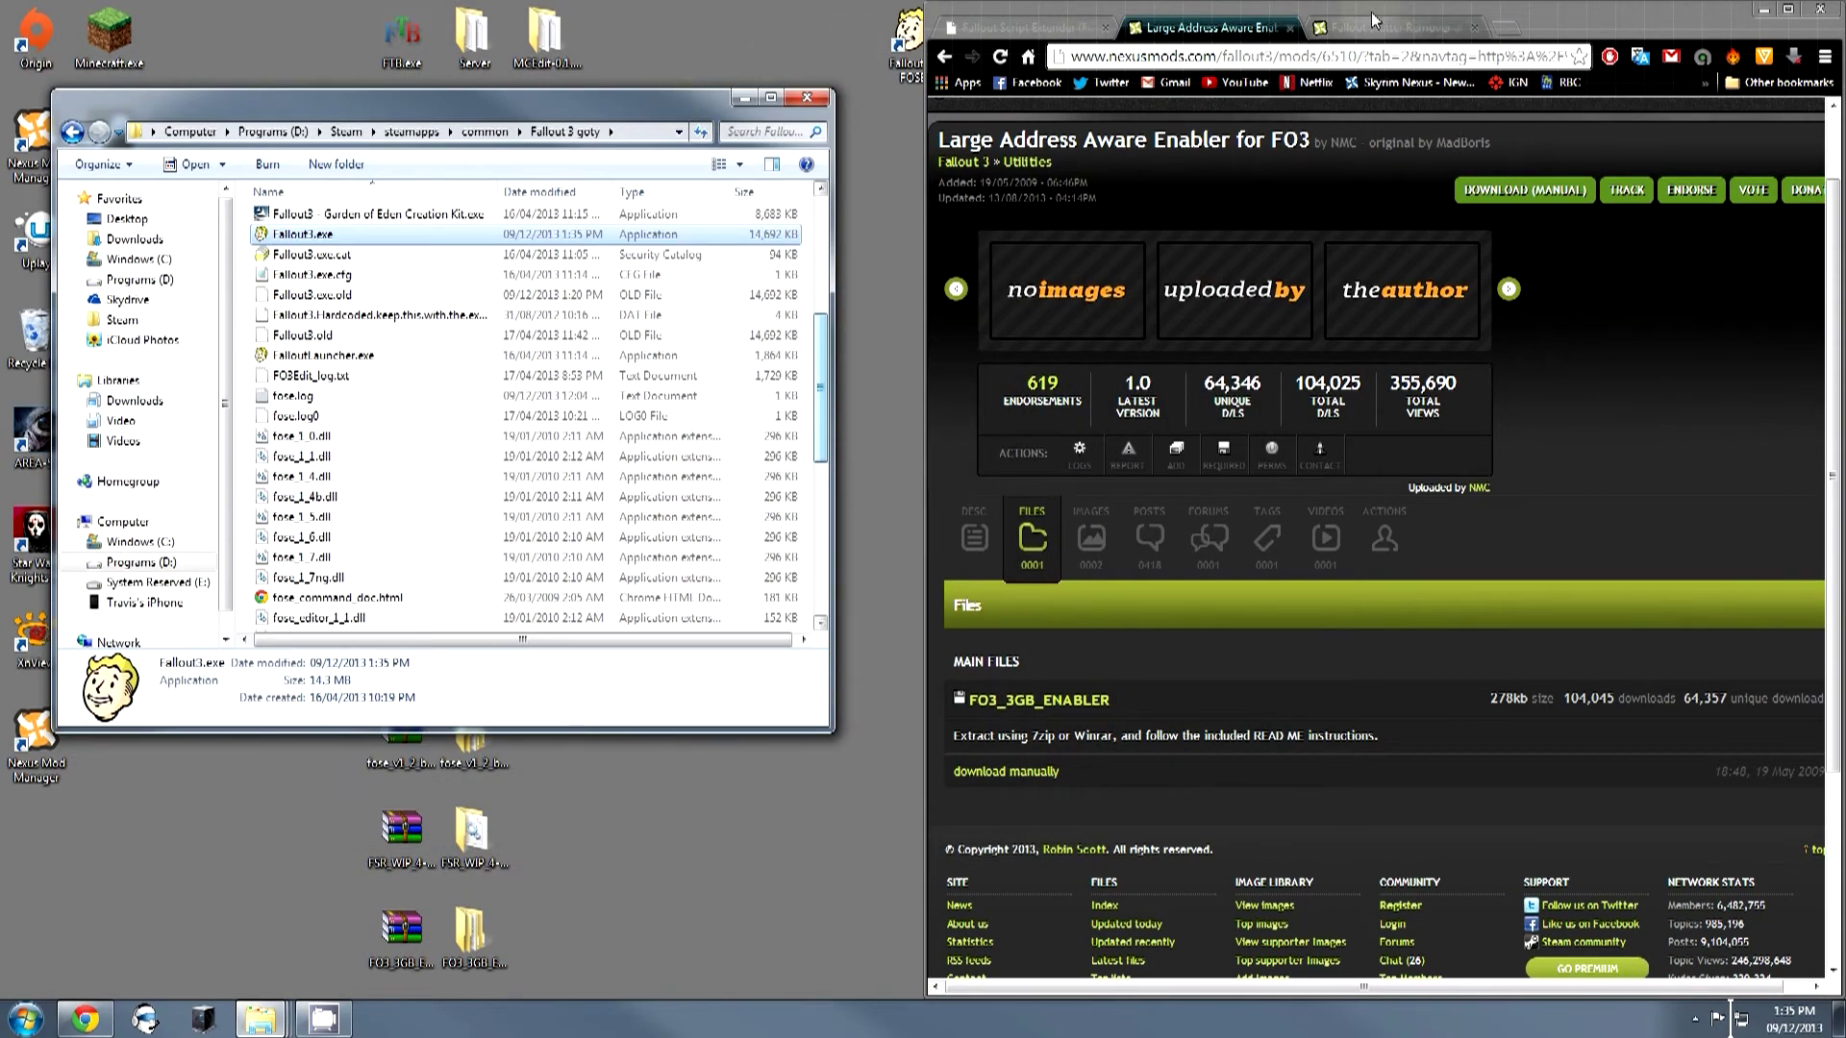
From the Fallout Stutter Remover Files tab, send main file FSR_4-0-7 to the mod manager.
{"action": "left_click", "coordinate": [1410, 22]}
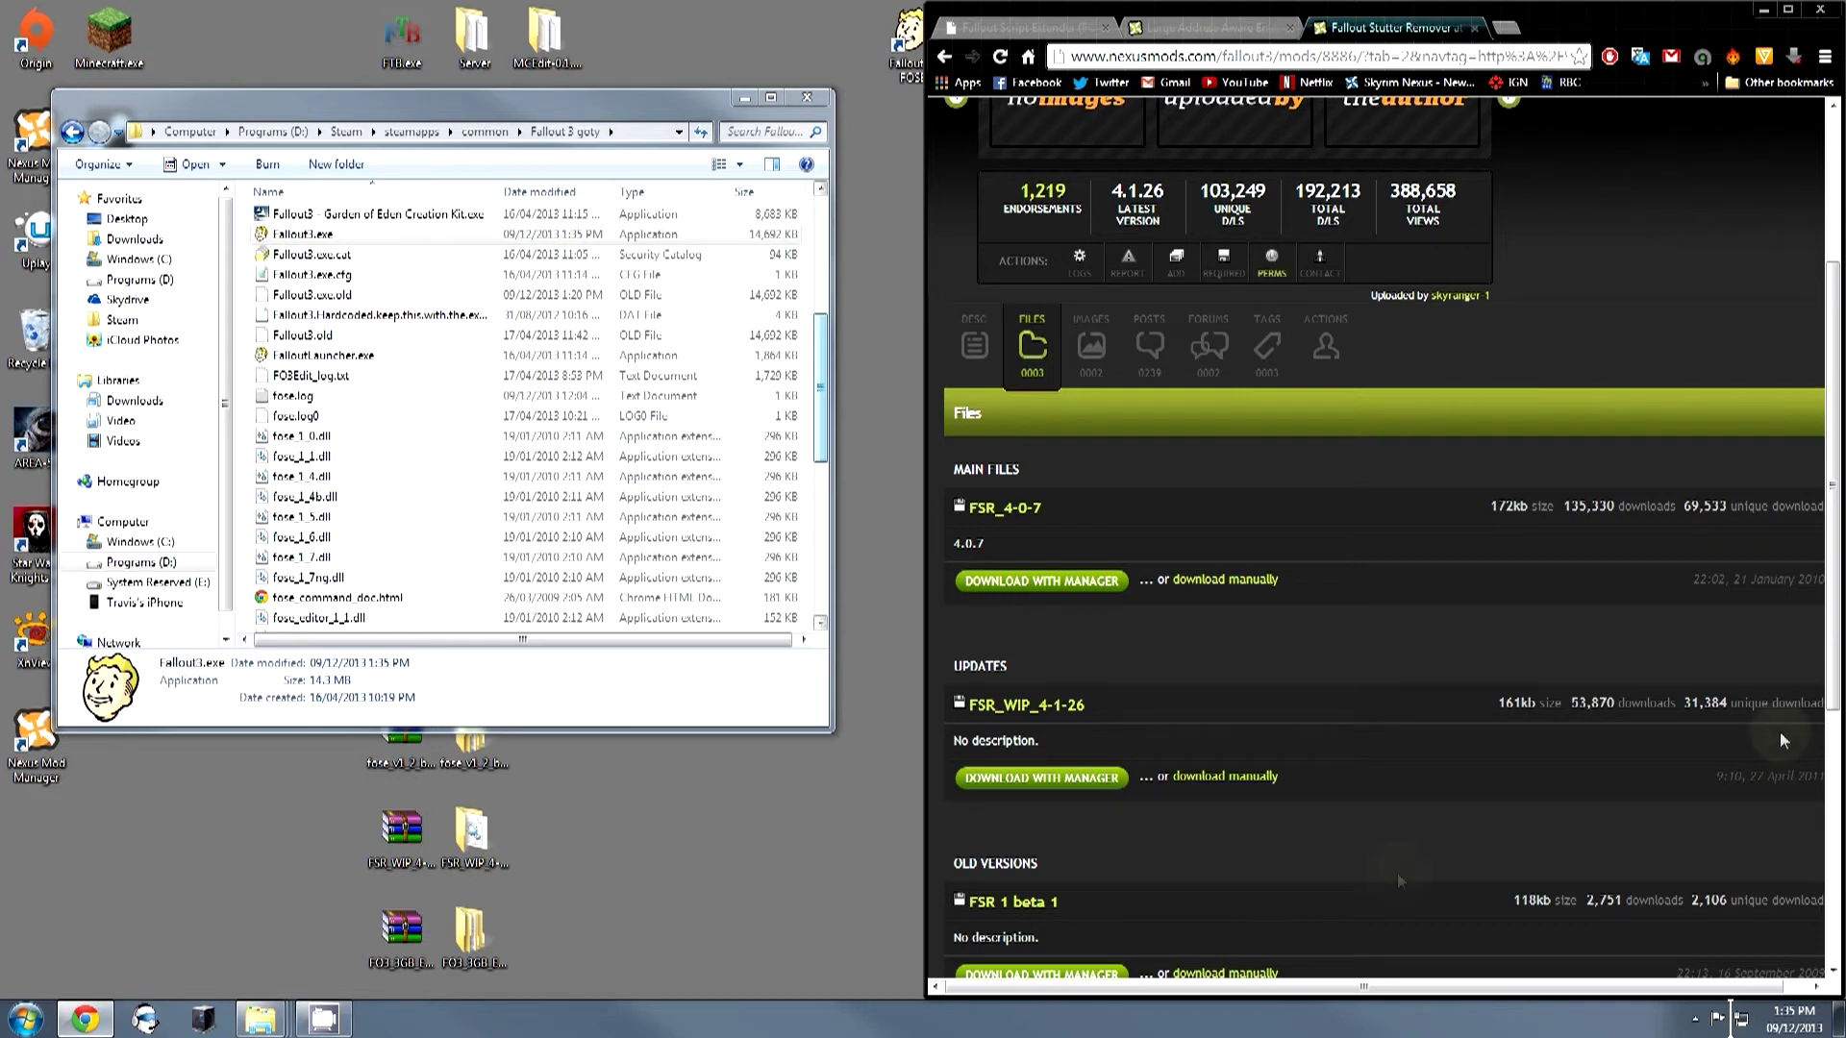
{"action": "scroll", "coordinate": [1302, 416], "scroll_direction": "up", "scroll_amount": 3}
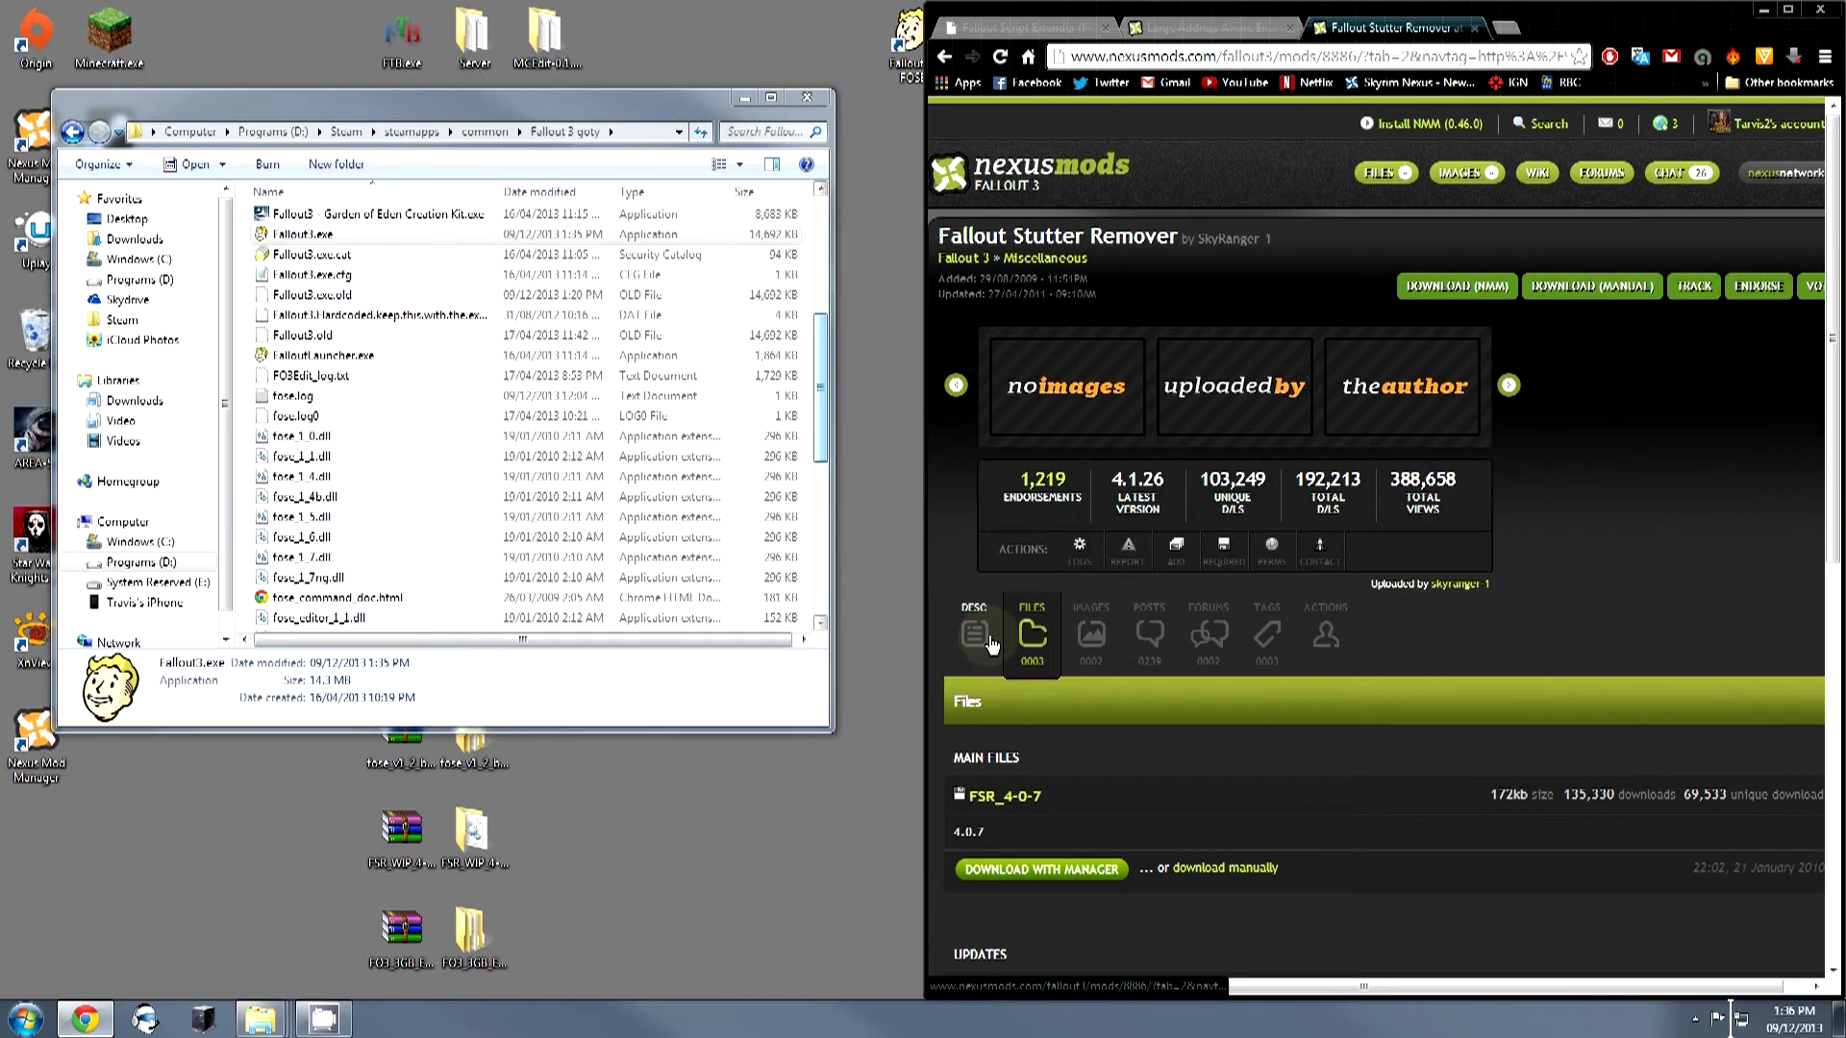
{"action": "left_click", "coordinate": [977, 646]}
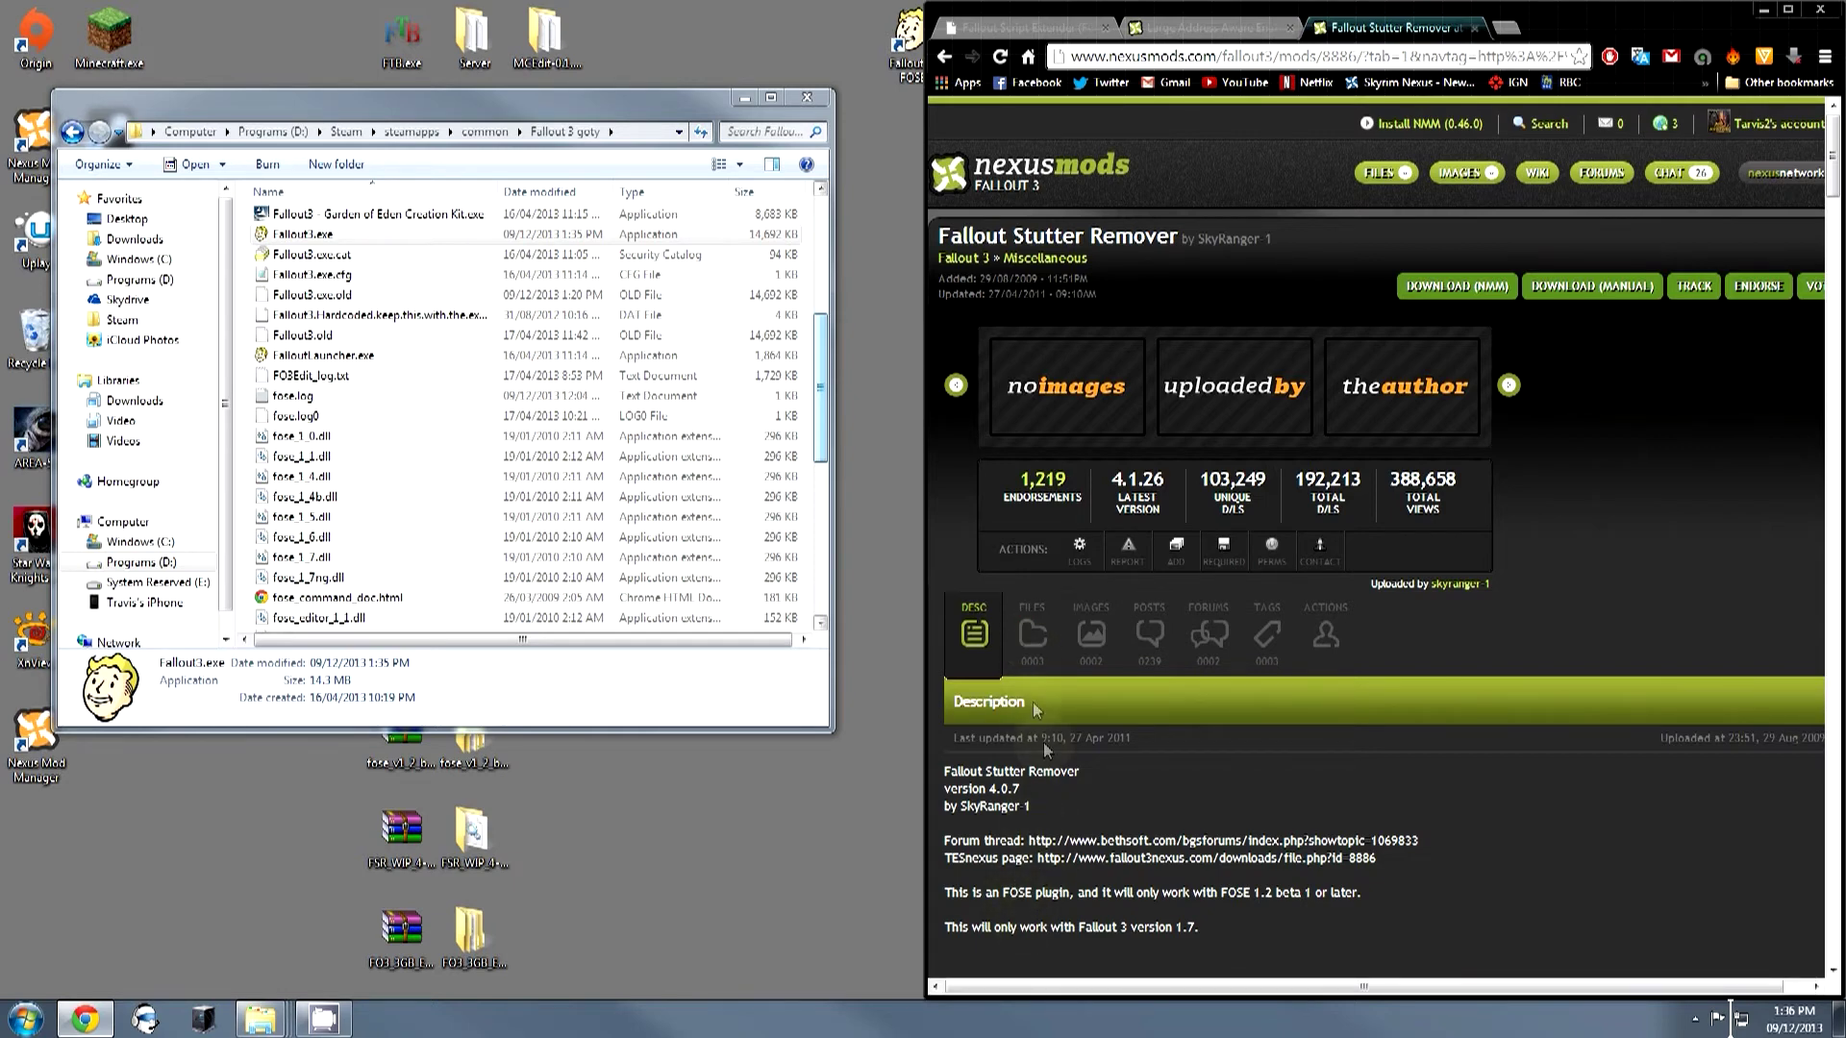
{"action": "left_click", "coordinate": [1031, 637]}
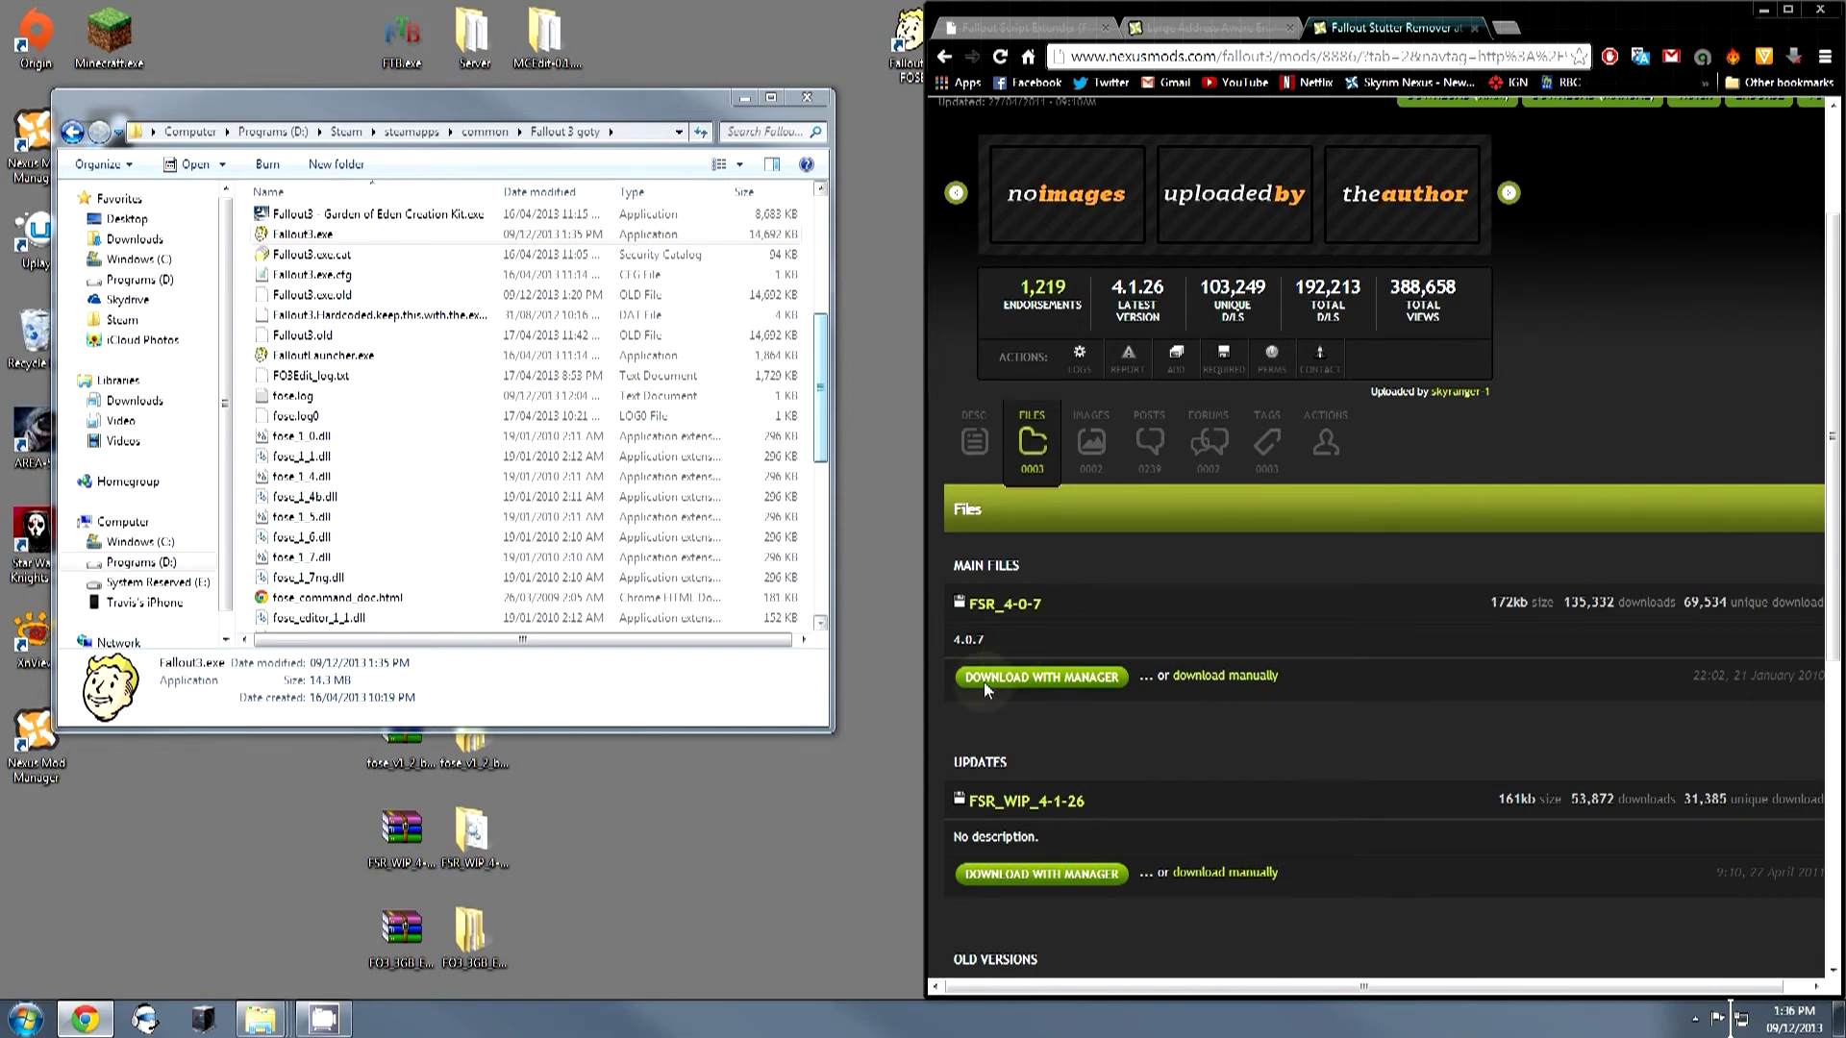
{"action": "left_click", "coordinate": [984, 685]}
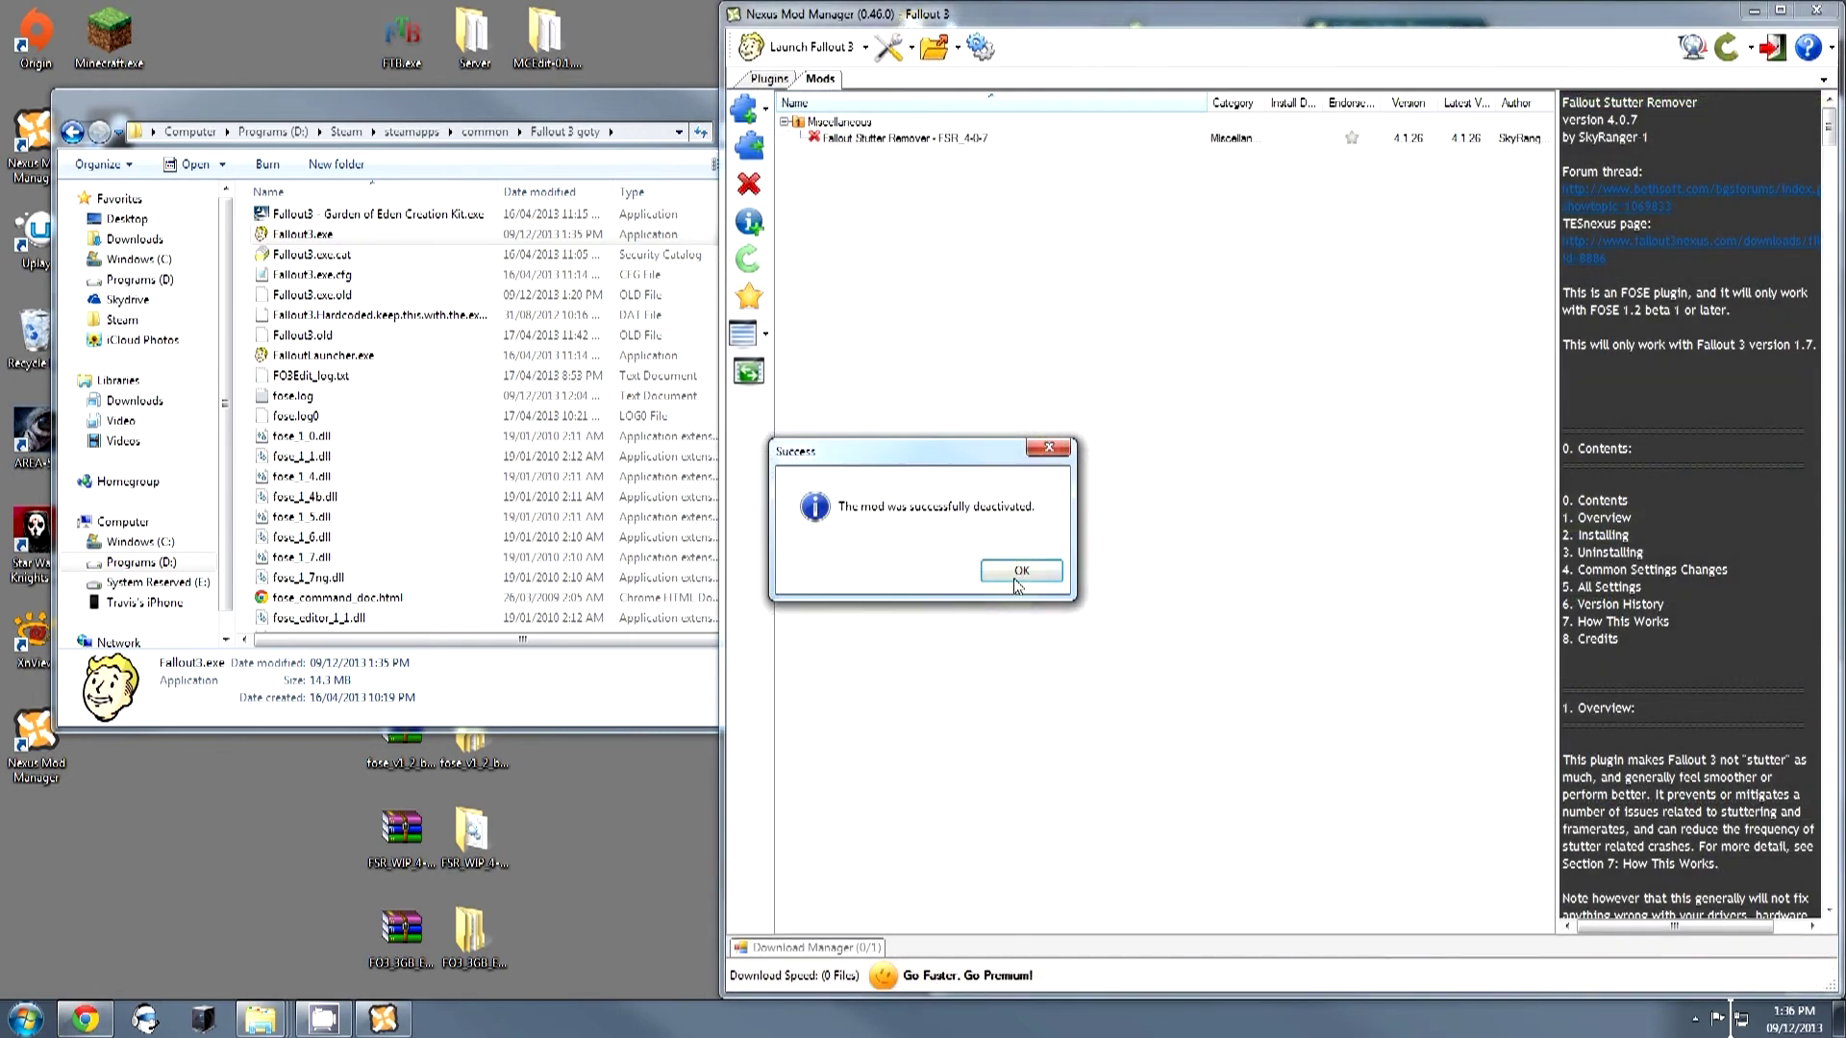
Activate Fallout Stutter Remover FSR 4-0-7, acknowledge the success message, and close Nexus Mod Manager.
{"action": "left_click", "coordinate": [1017, 573]}
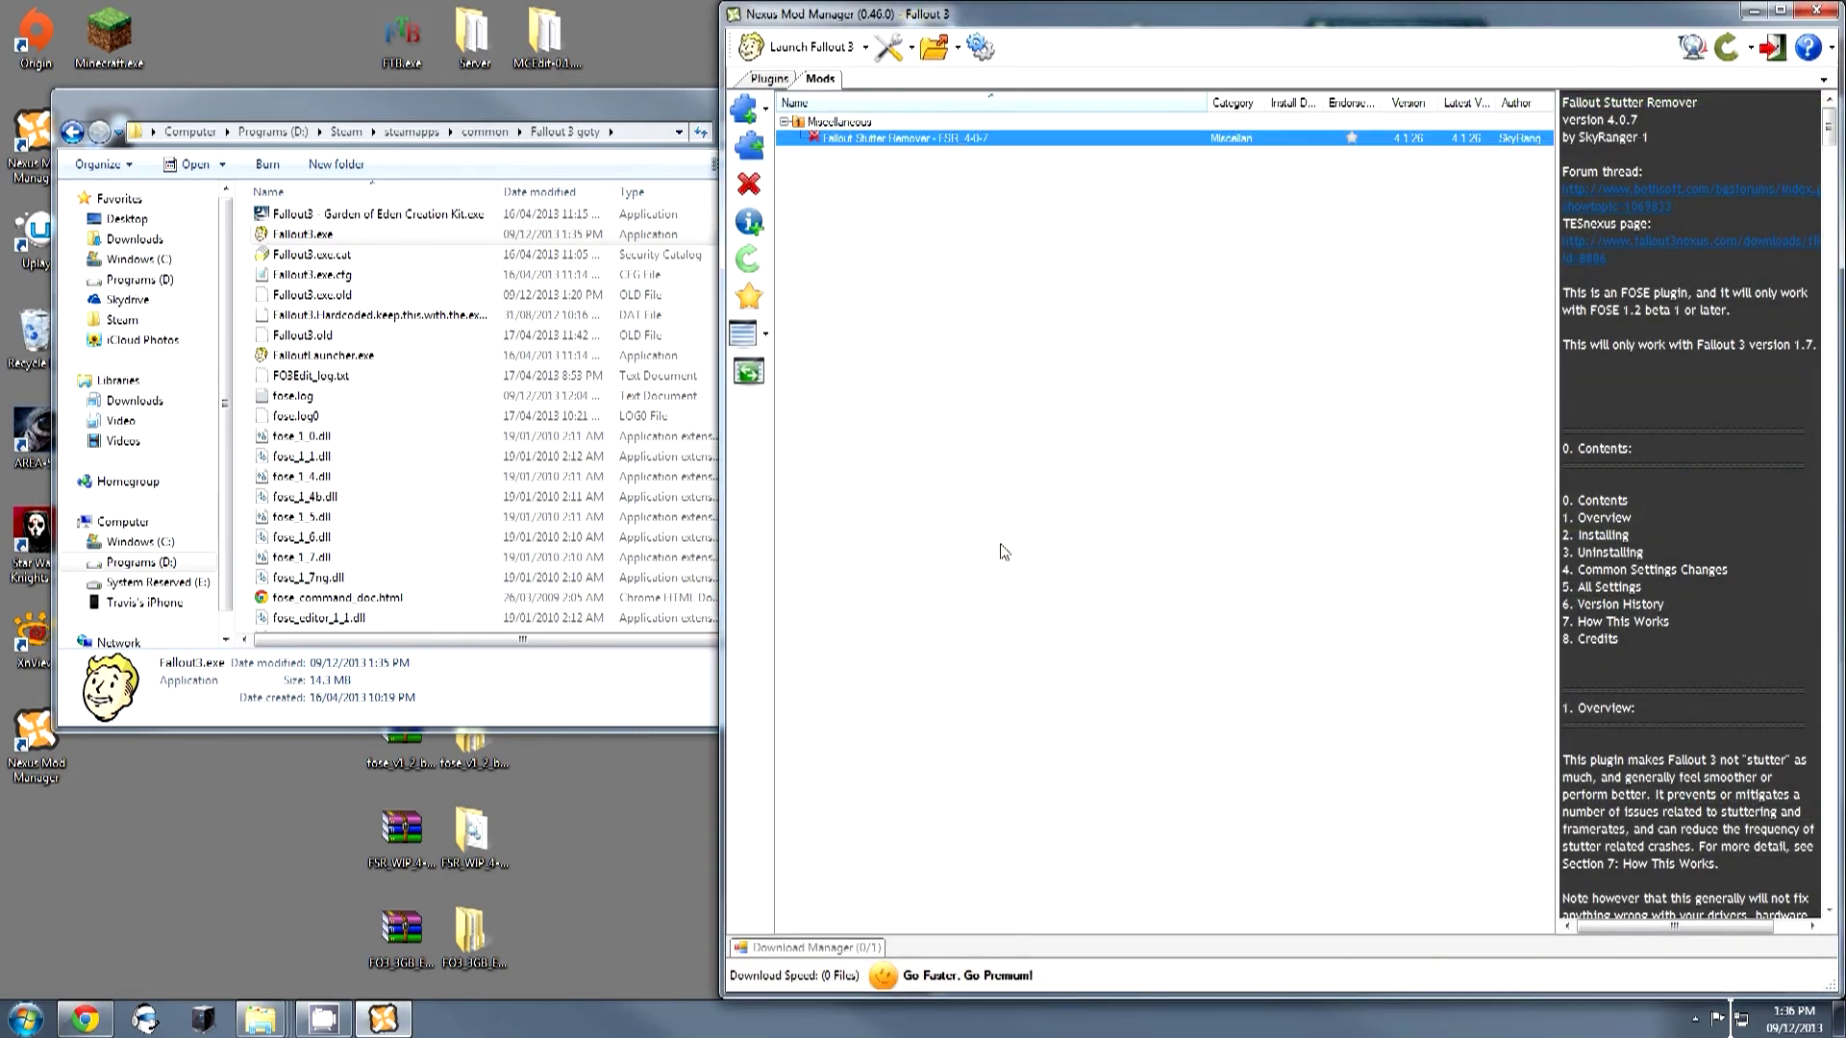
{"action": "double_click", "coordinate": [867, 138]}
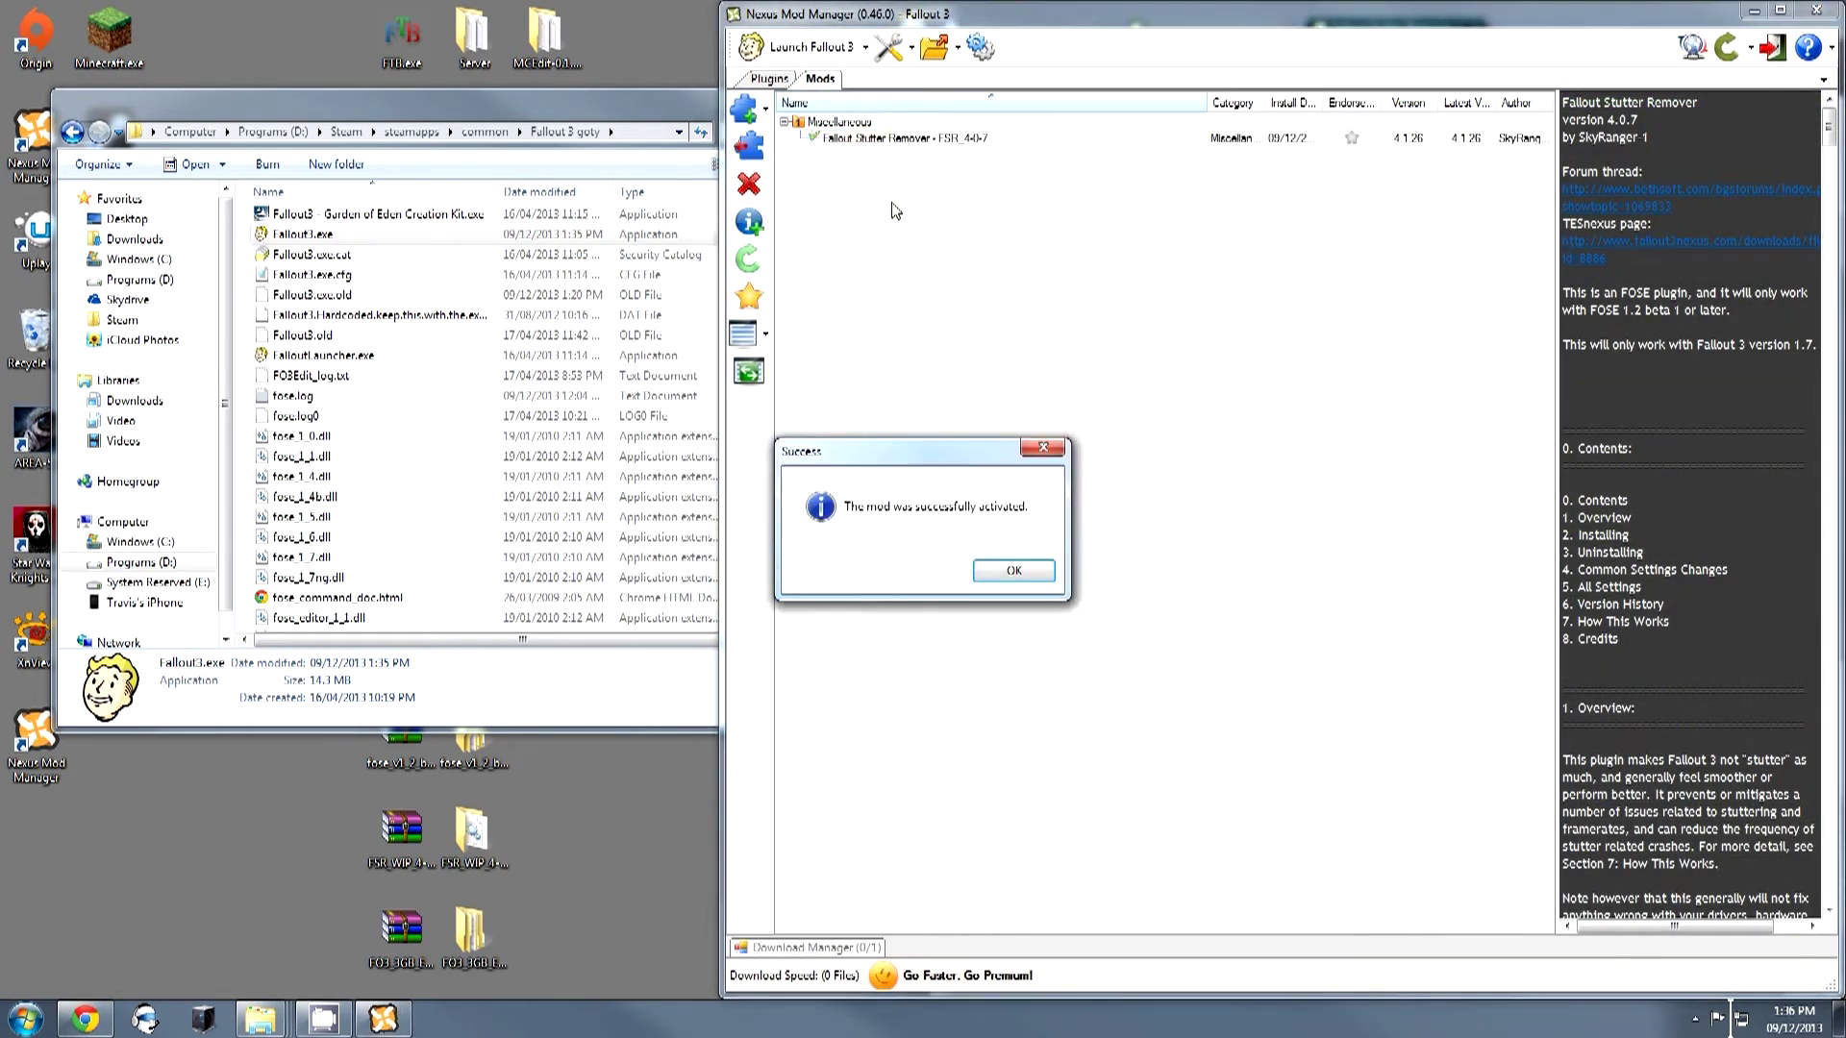
{"action": "left_click", "coordinate": [1015, 575]}
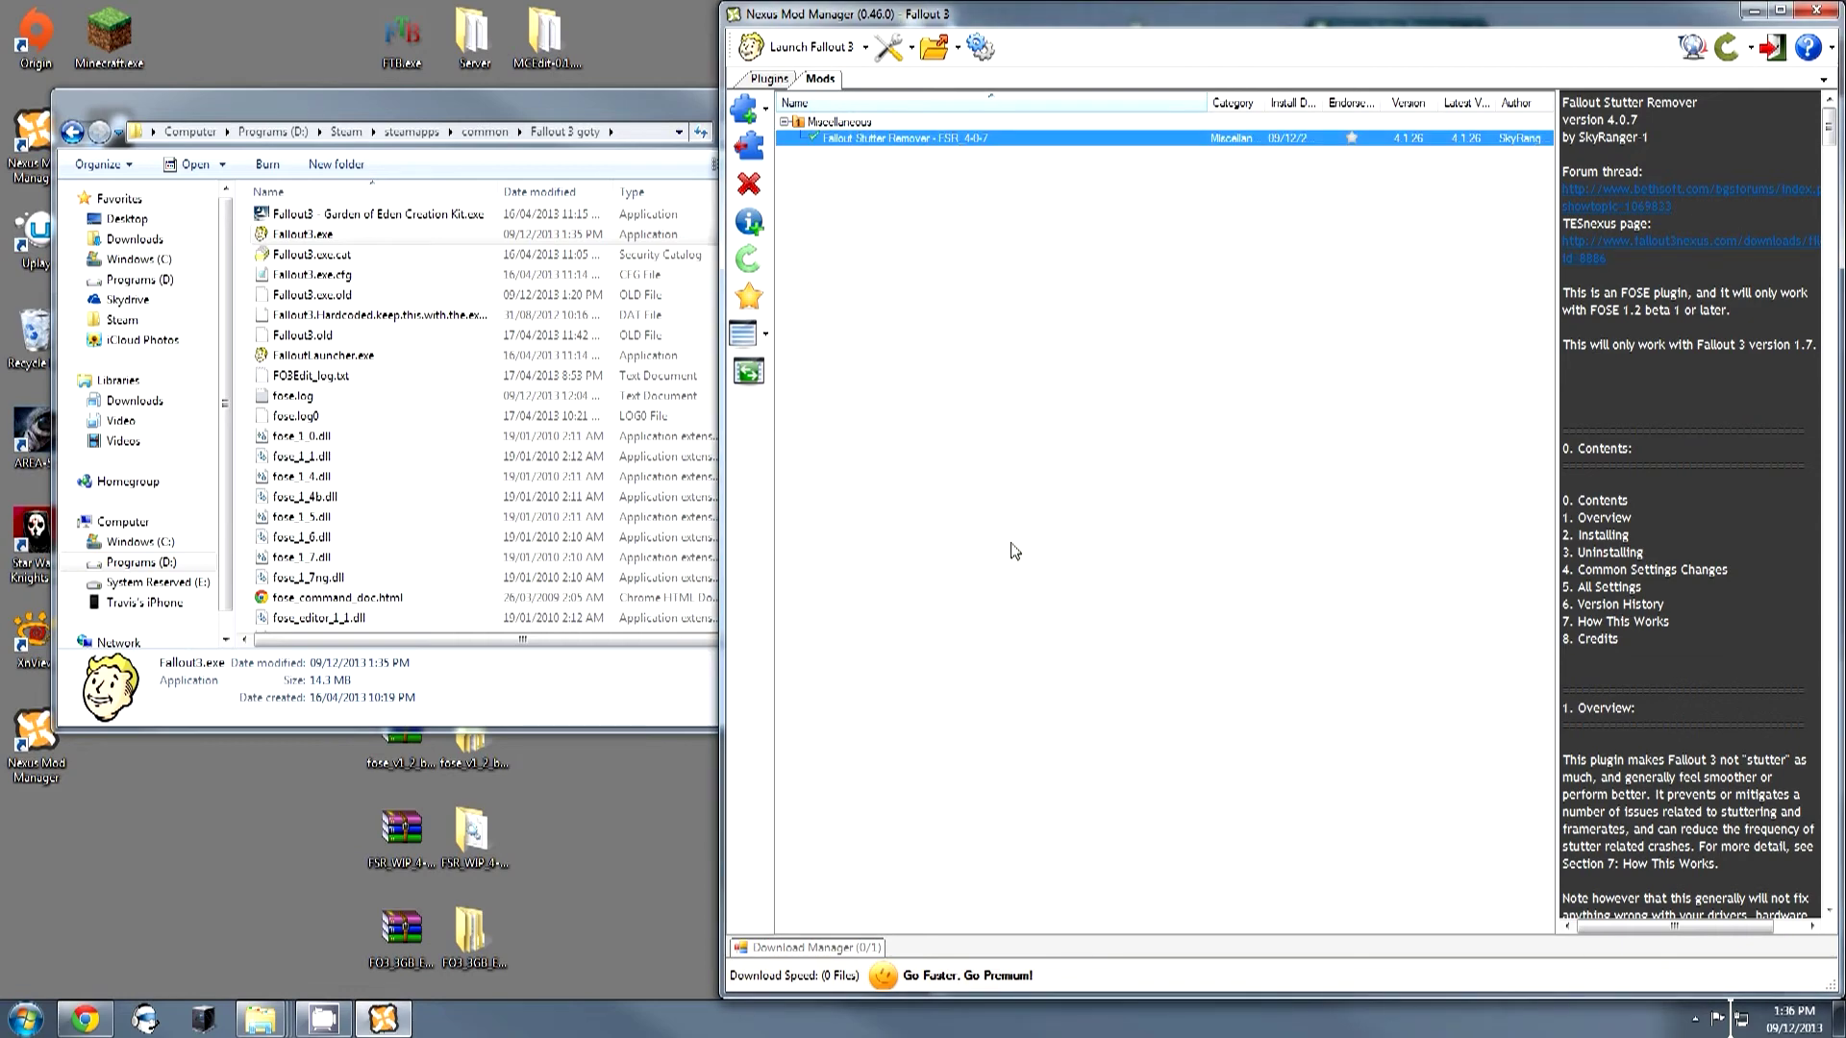
{"action": "left_click", "coordinate": [1834, 14]}
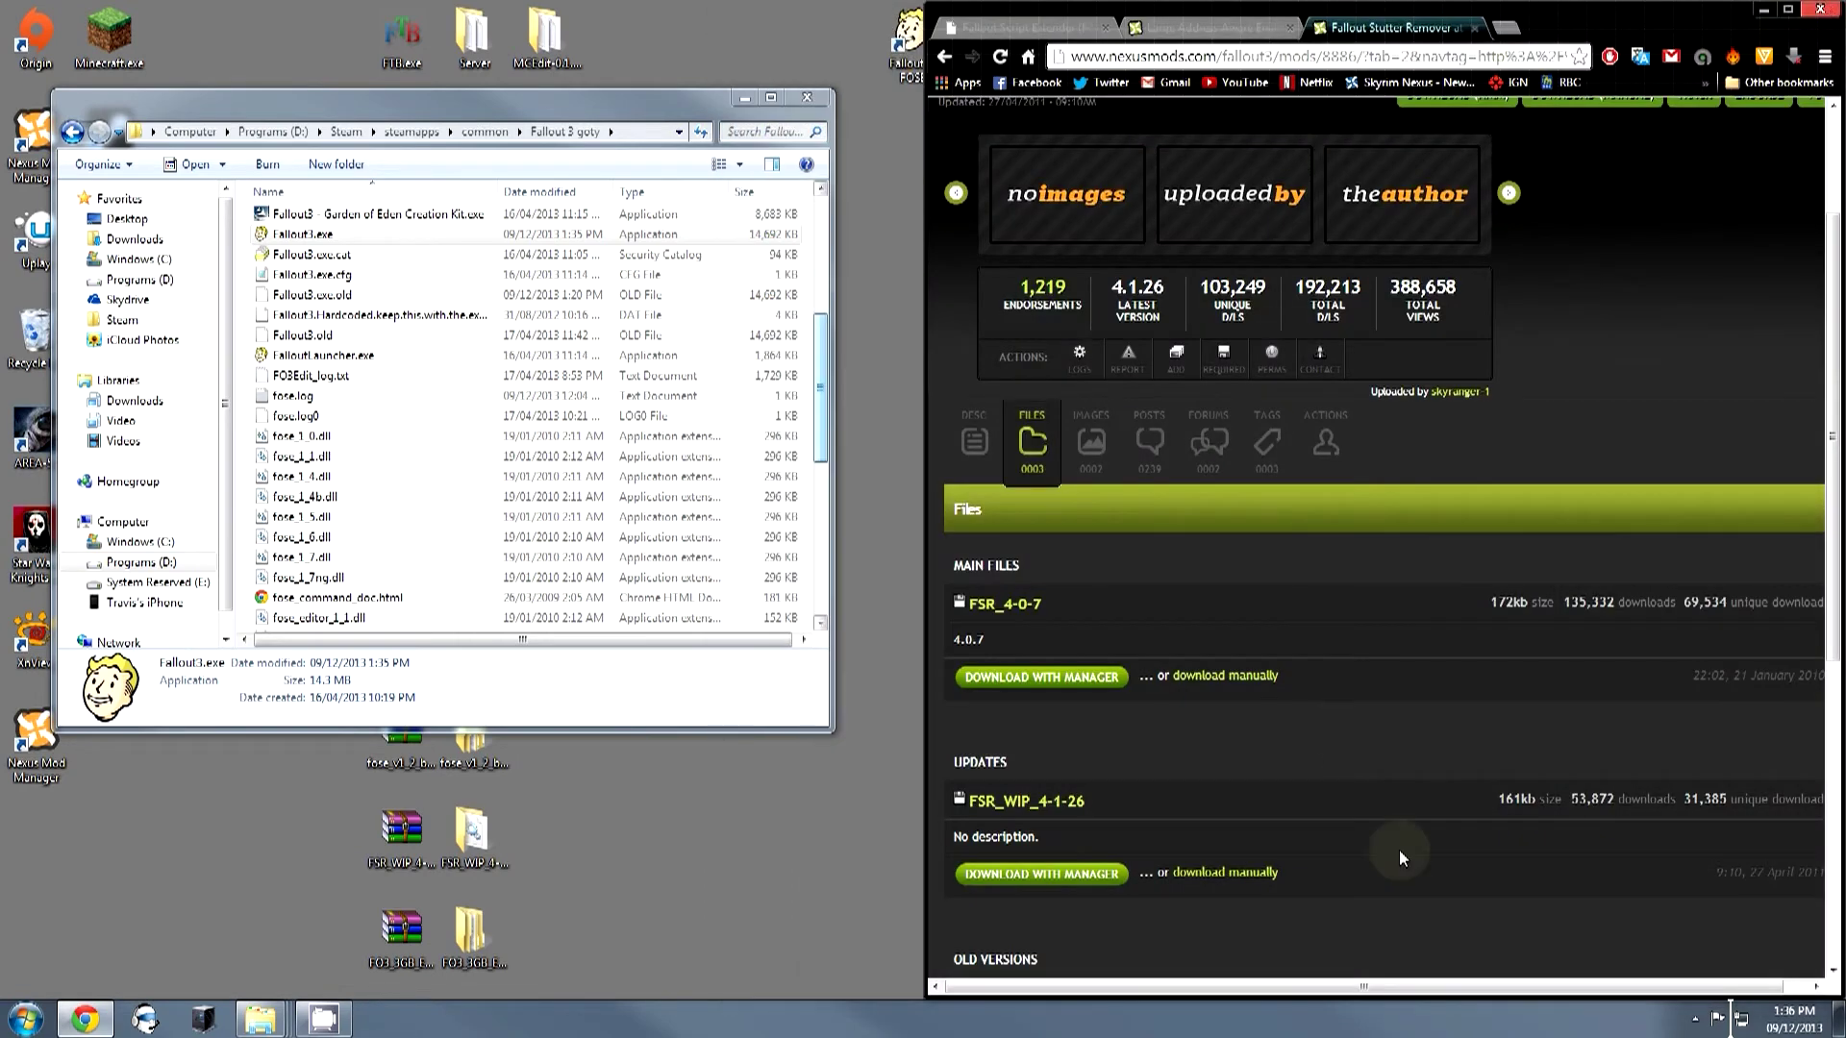
Download FSR_WIP_4-1-26 manually via London, UK 2 and delete the duplicate (1).zip from the desktop.
{"action": "left_click", "coordinate": [1217, 875]}
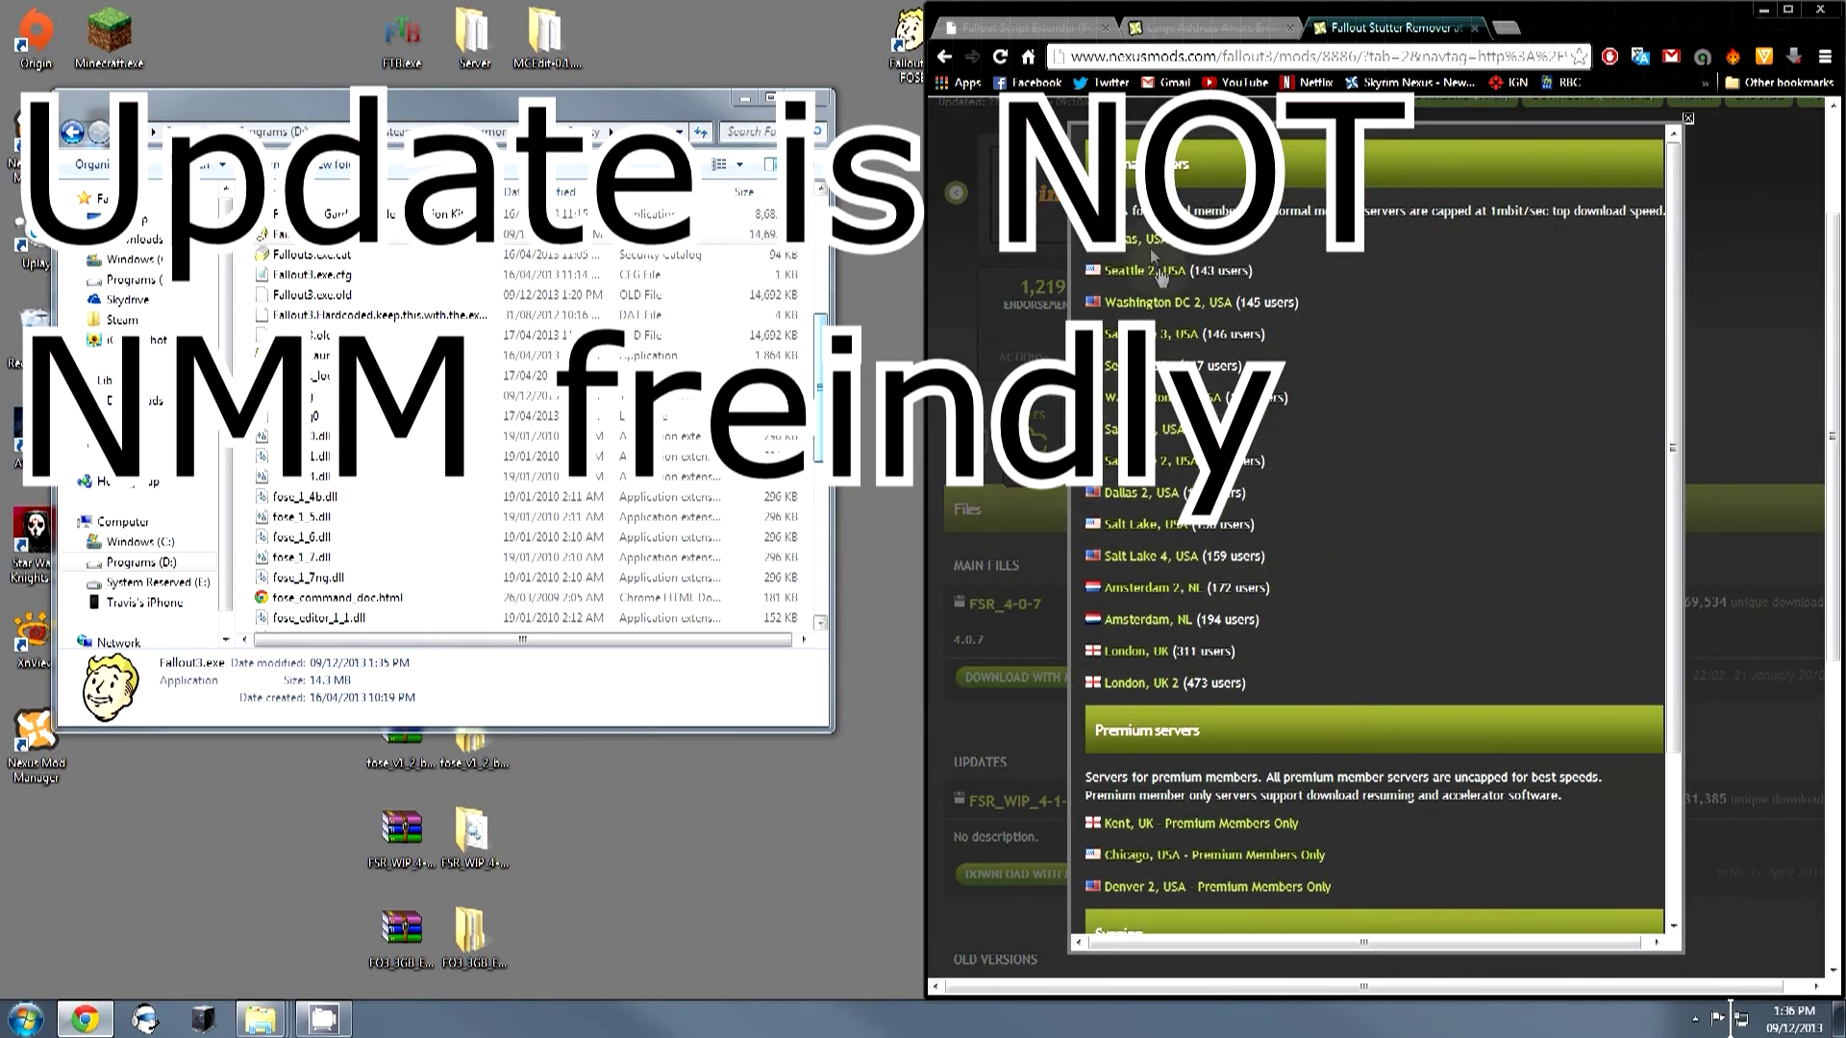
{"action": "left_click", "coordinate": [1247, 679]}
{"action": "left_click", "coordinate": [413, 757]}
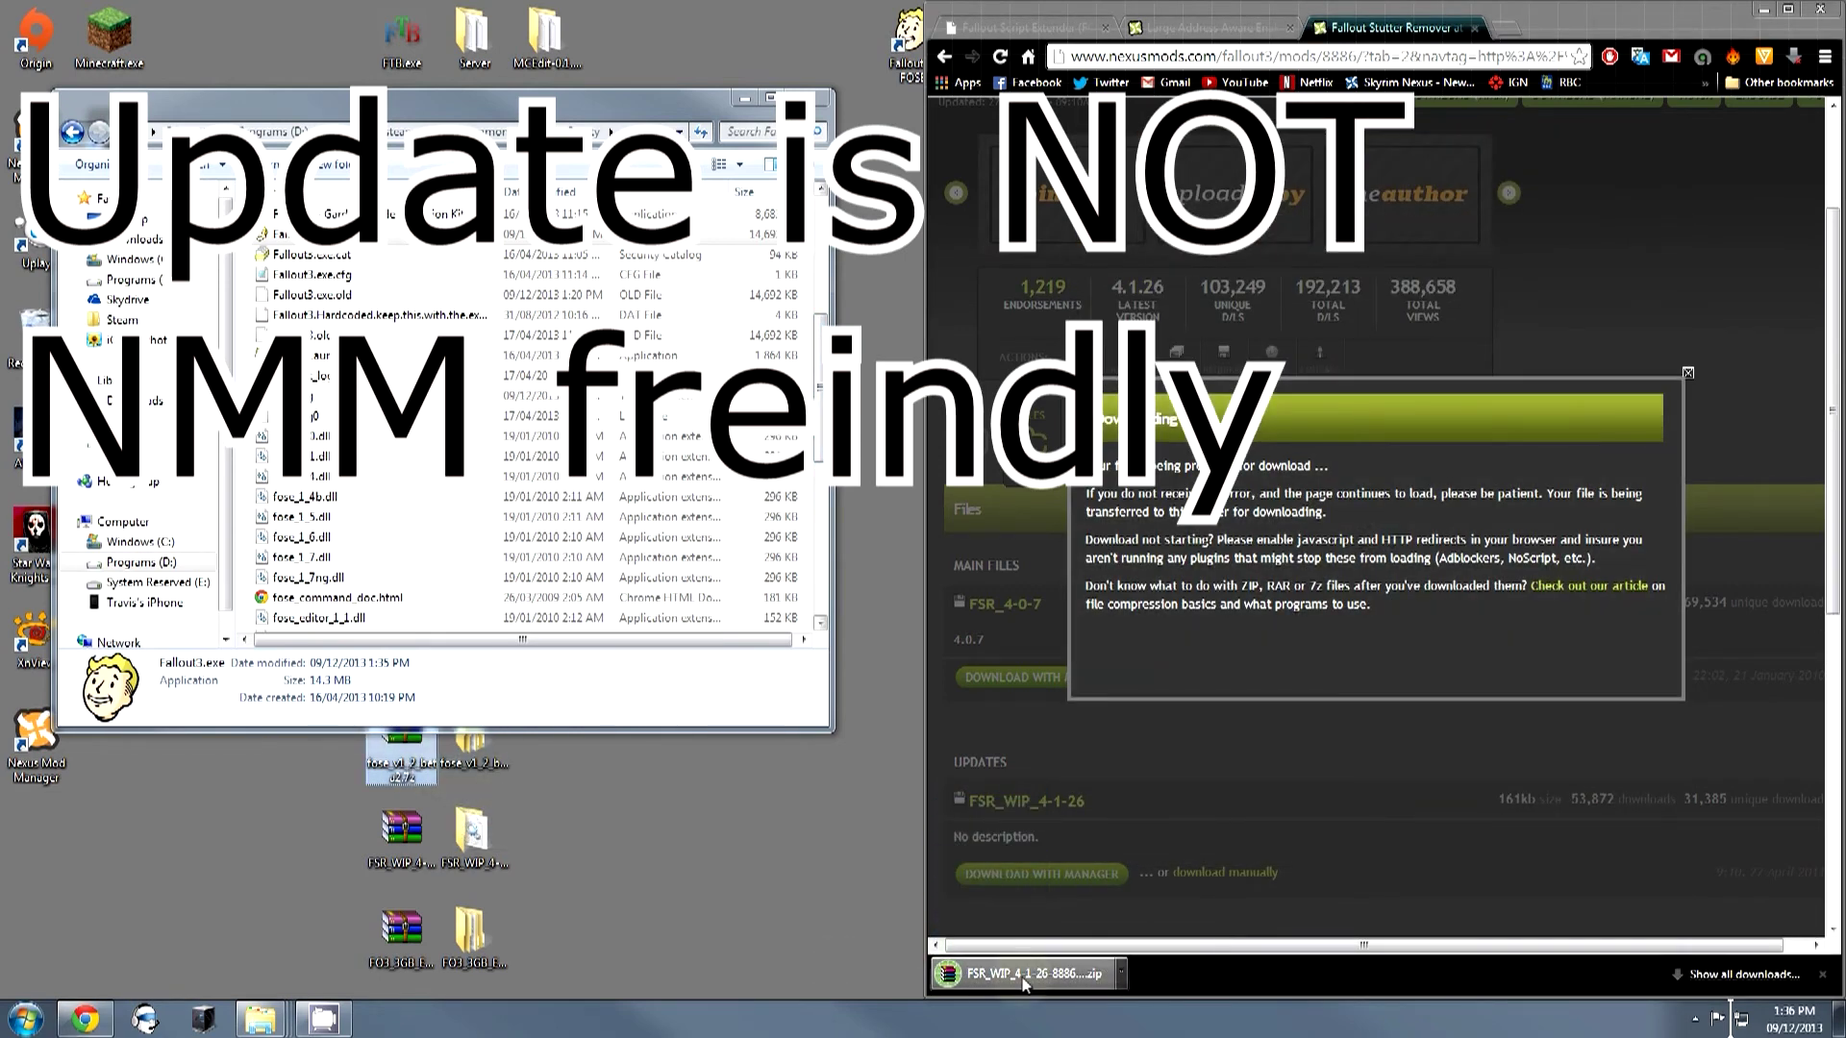
{"action": "key", "text": "Delete"}
{"action": "left_click", "coordinate": [999, 607]}
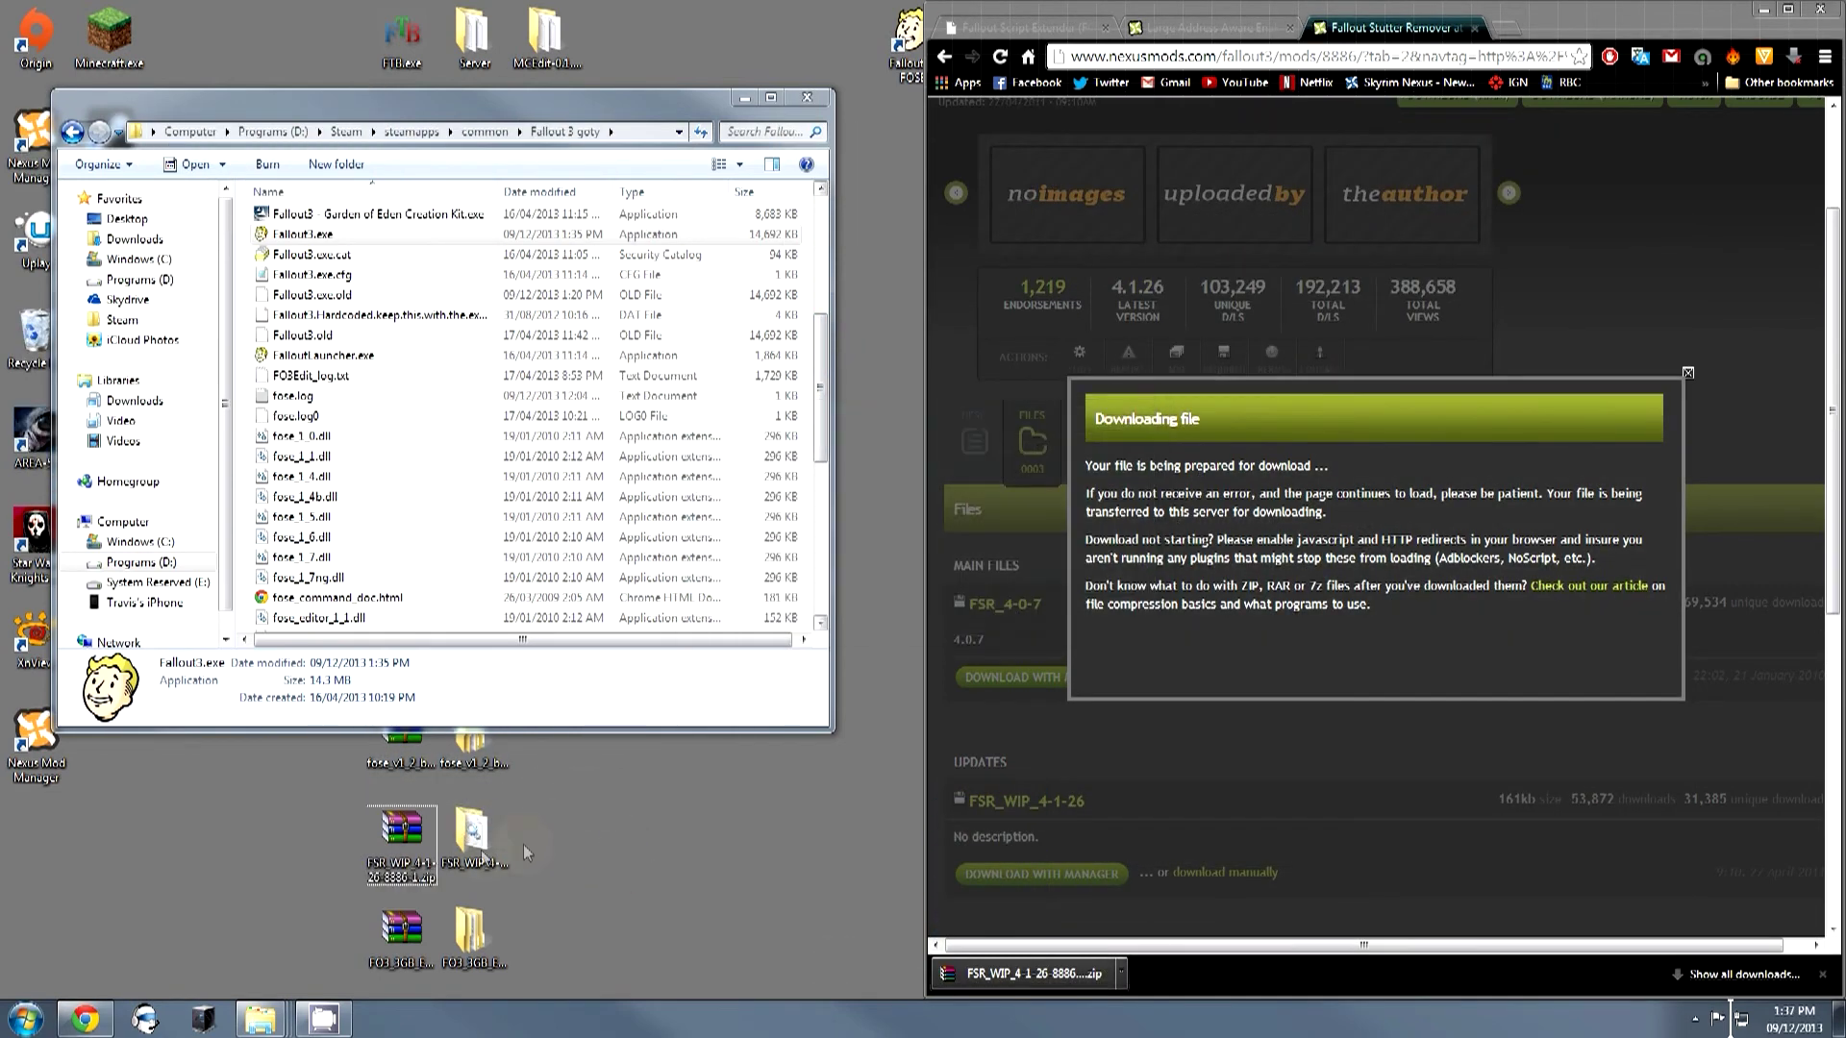
{"action": "left_click", "coordinate": [1765, 14]}
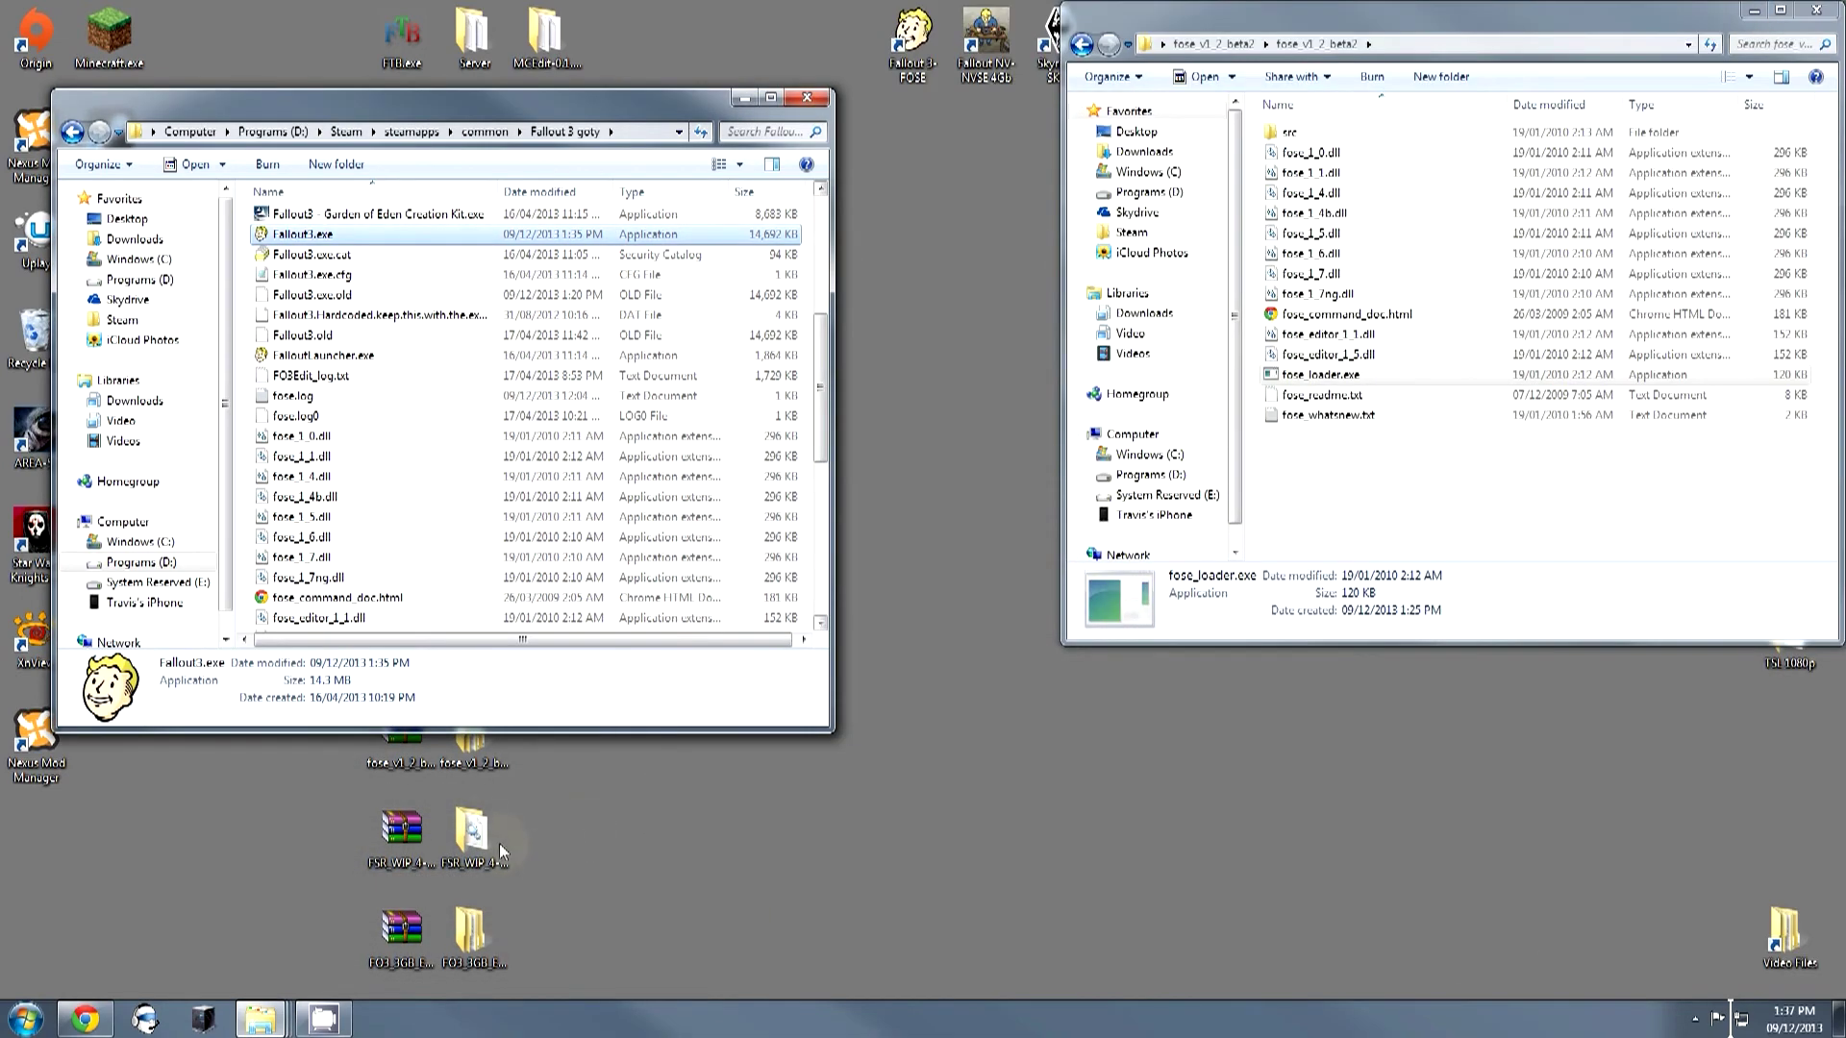
Open the extracted FSR_WIP folder and Fallout 3's Data\fose\plugins folder side by side.
{"action": "double_click", "coordinate": [472, 835]}
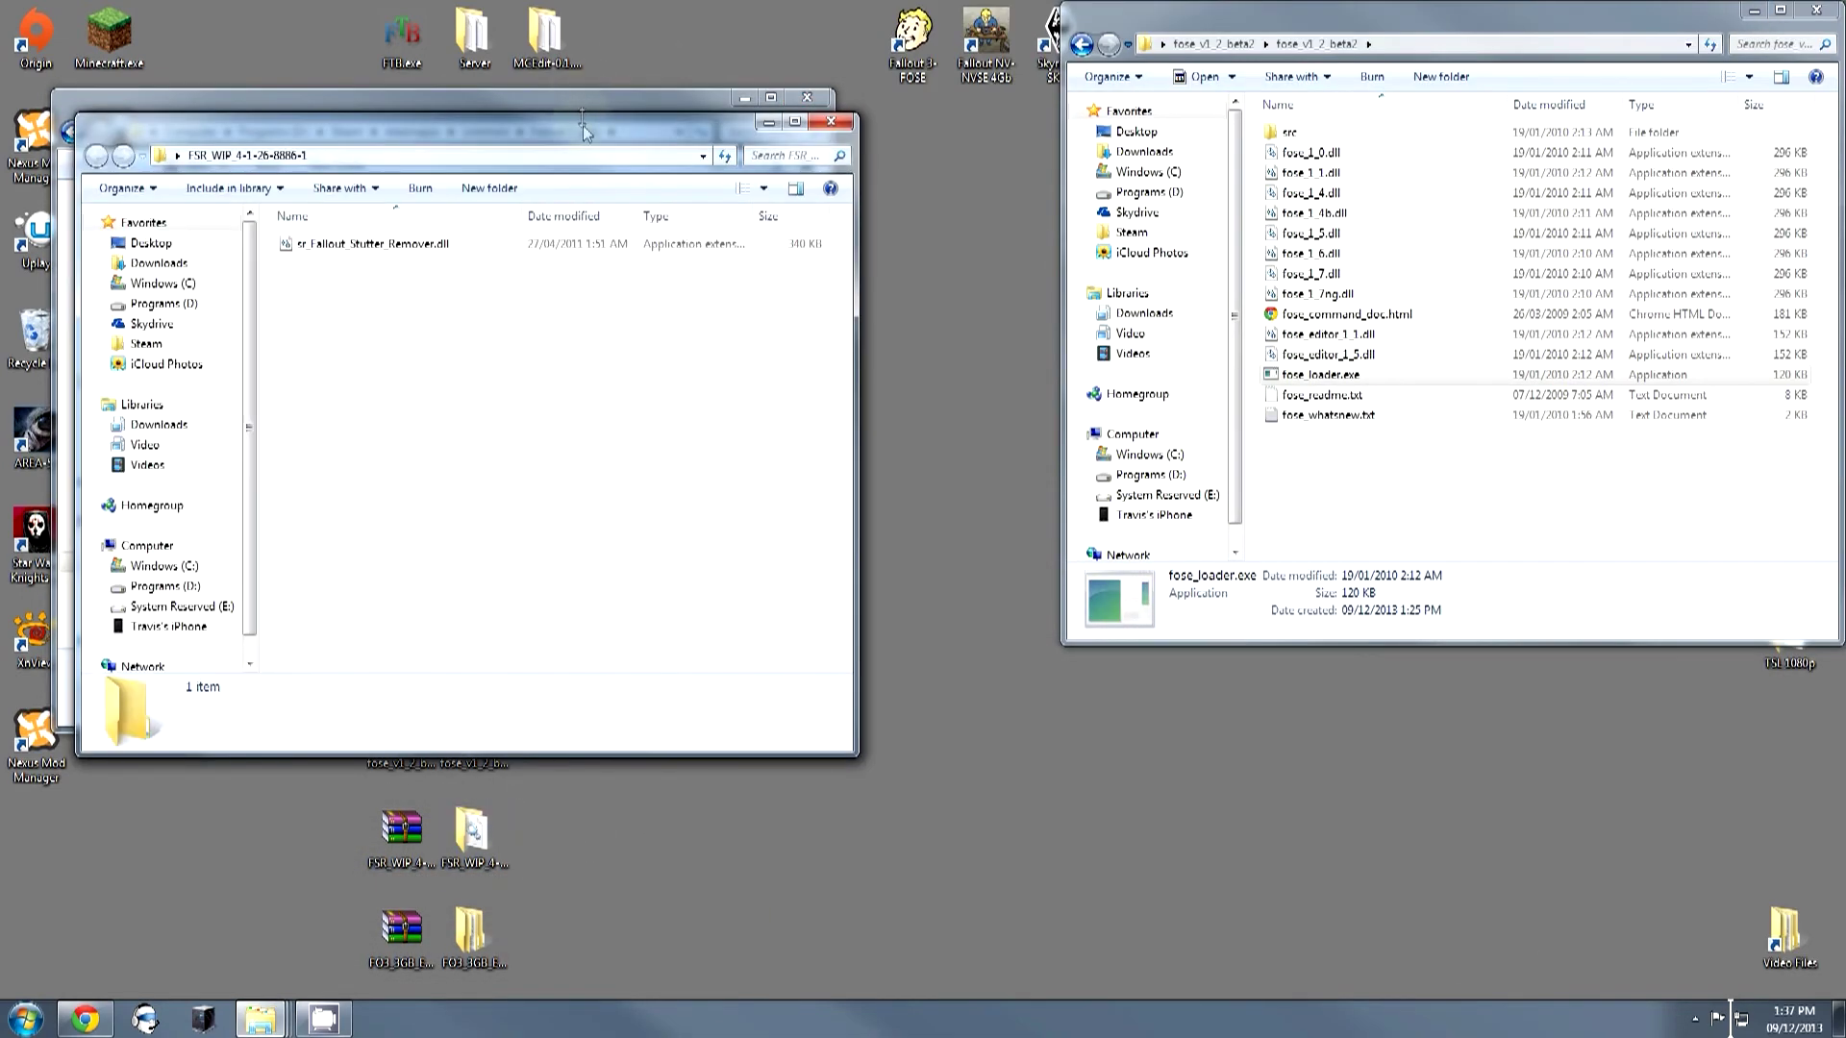
{"action": "left_click_drag", "start_coordinate": [741, 141], "coordinate": [1624, 286]}
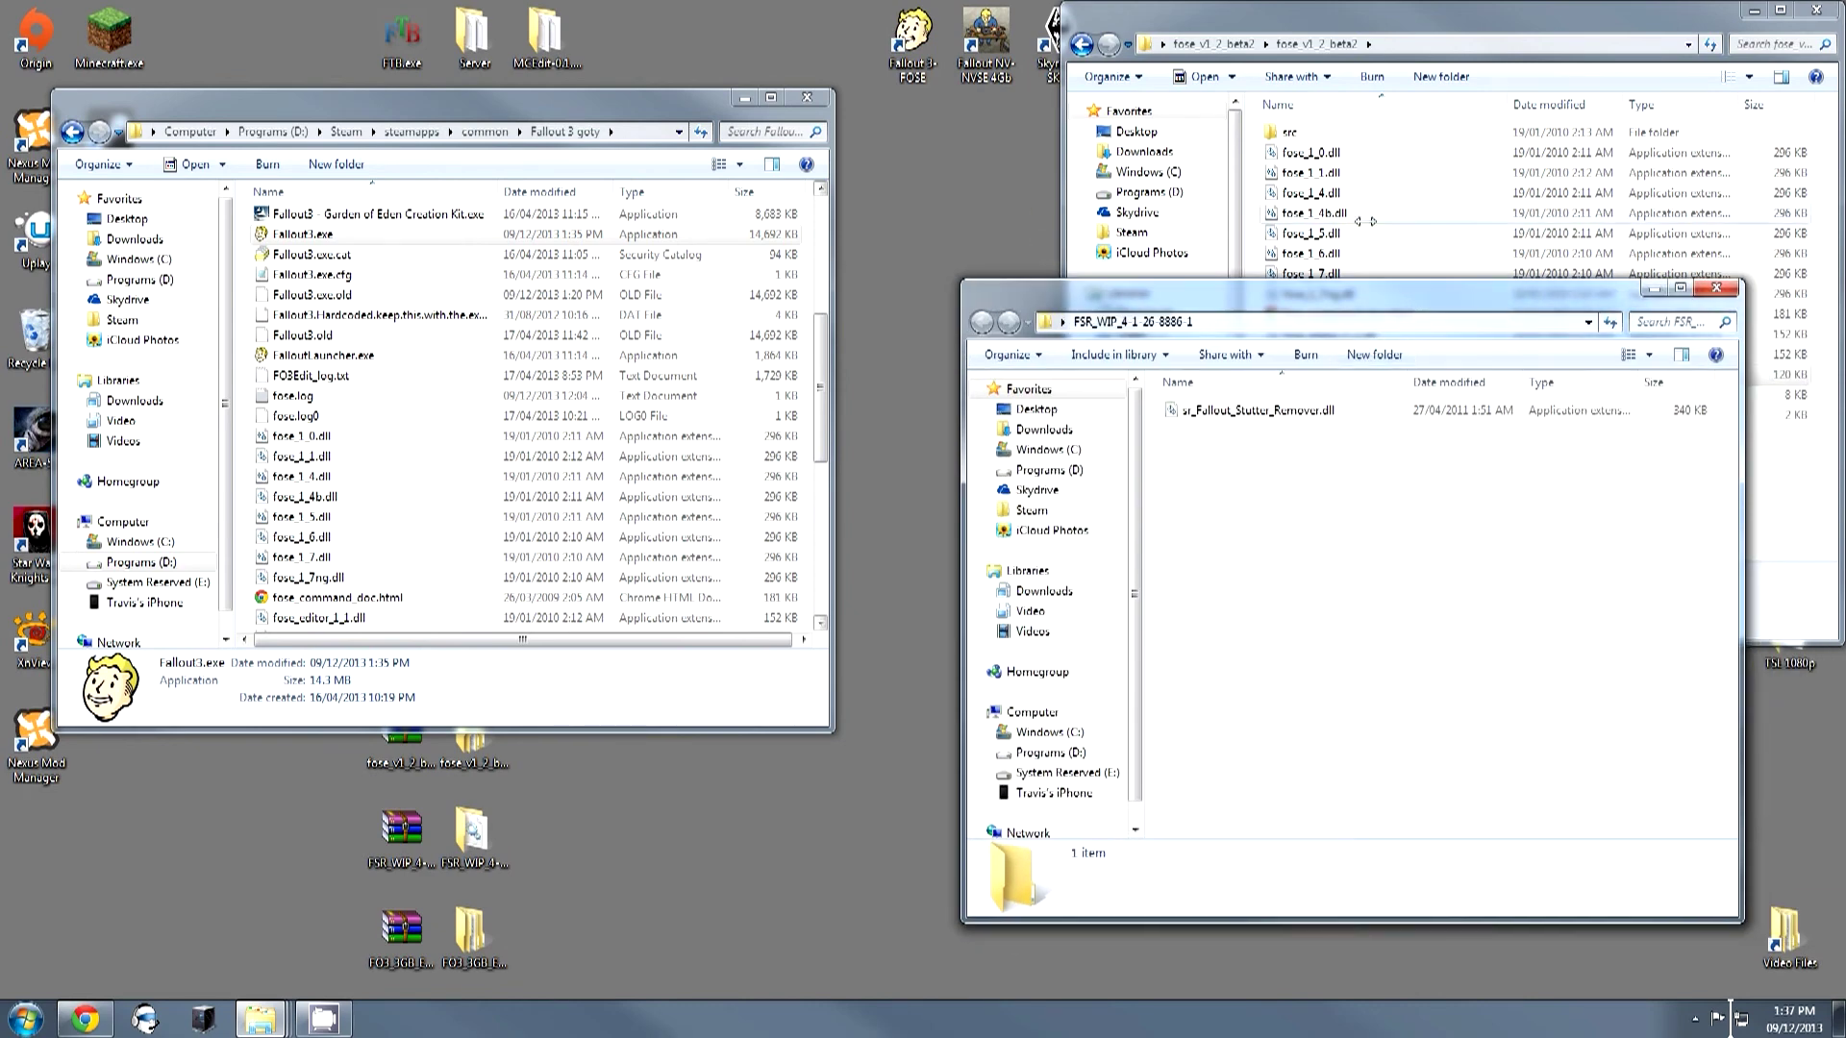
{"action": "left_click_drag", "start_coordinate": [822, 387], "coordinate": [822, 269]}
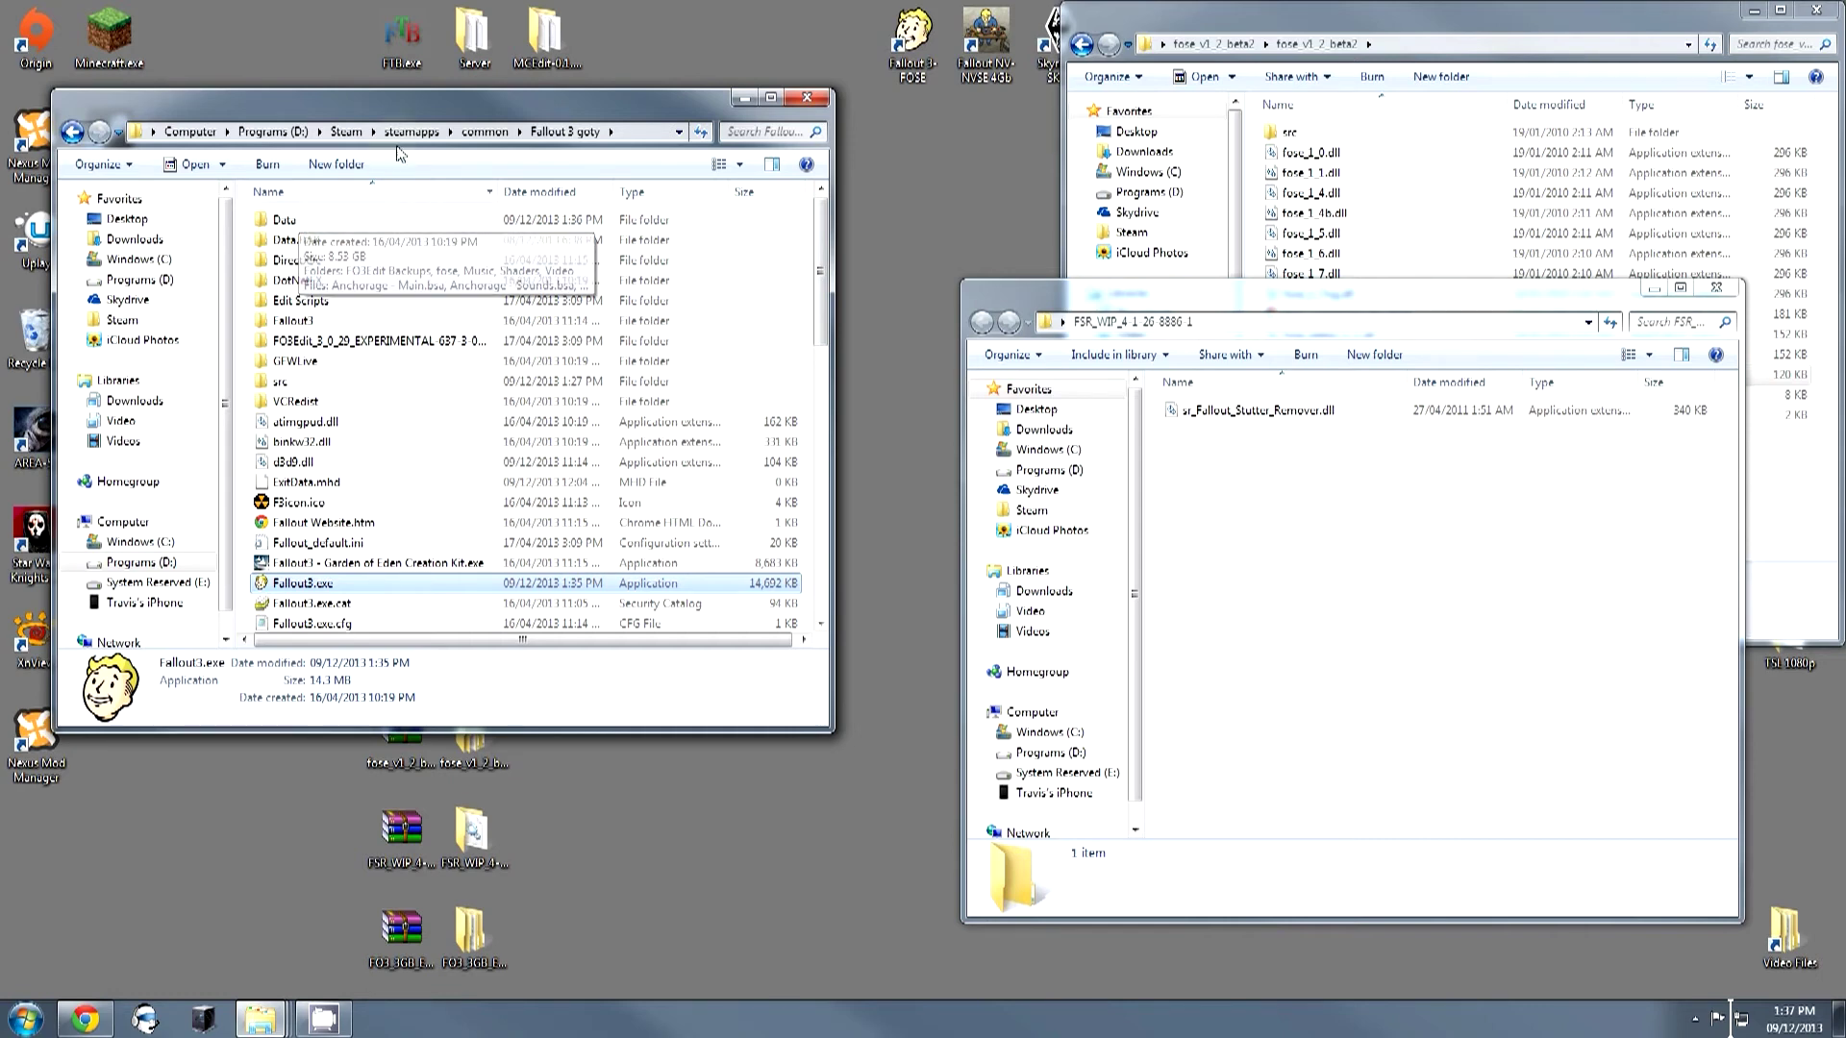
{"action": "double_click", "coordinate": [301, 222]}
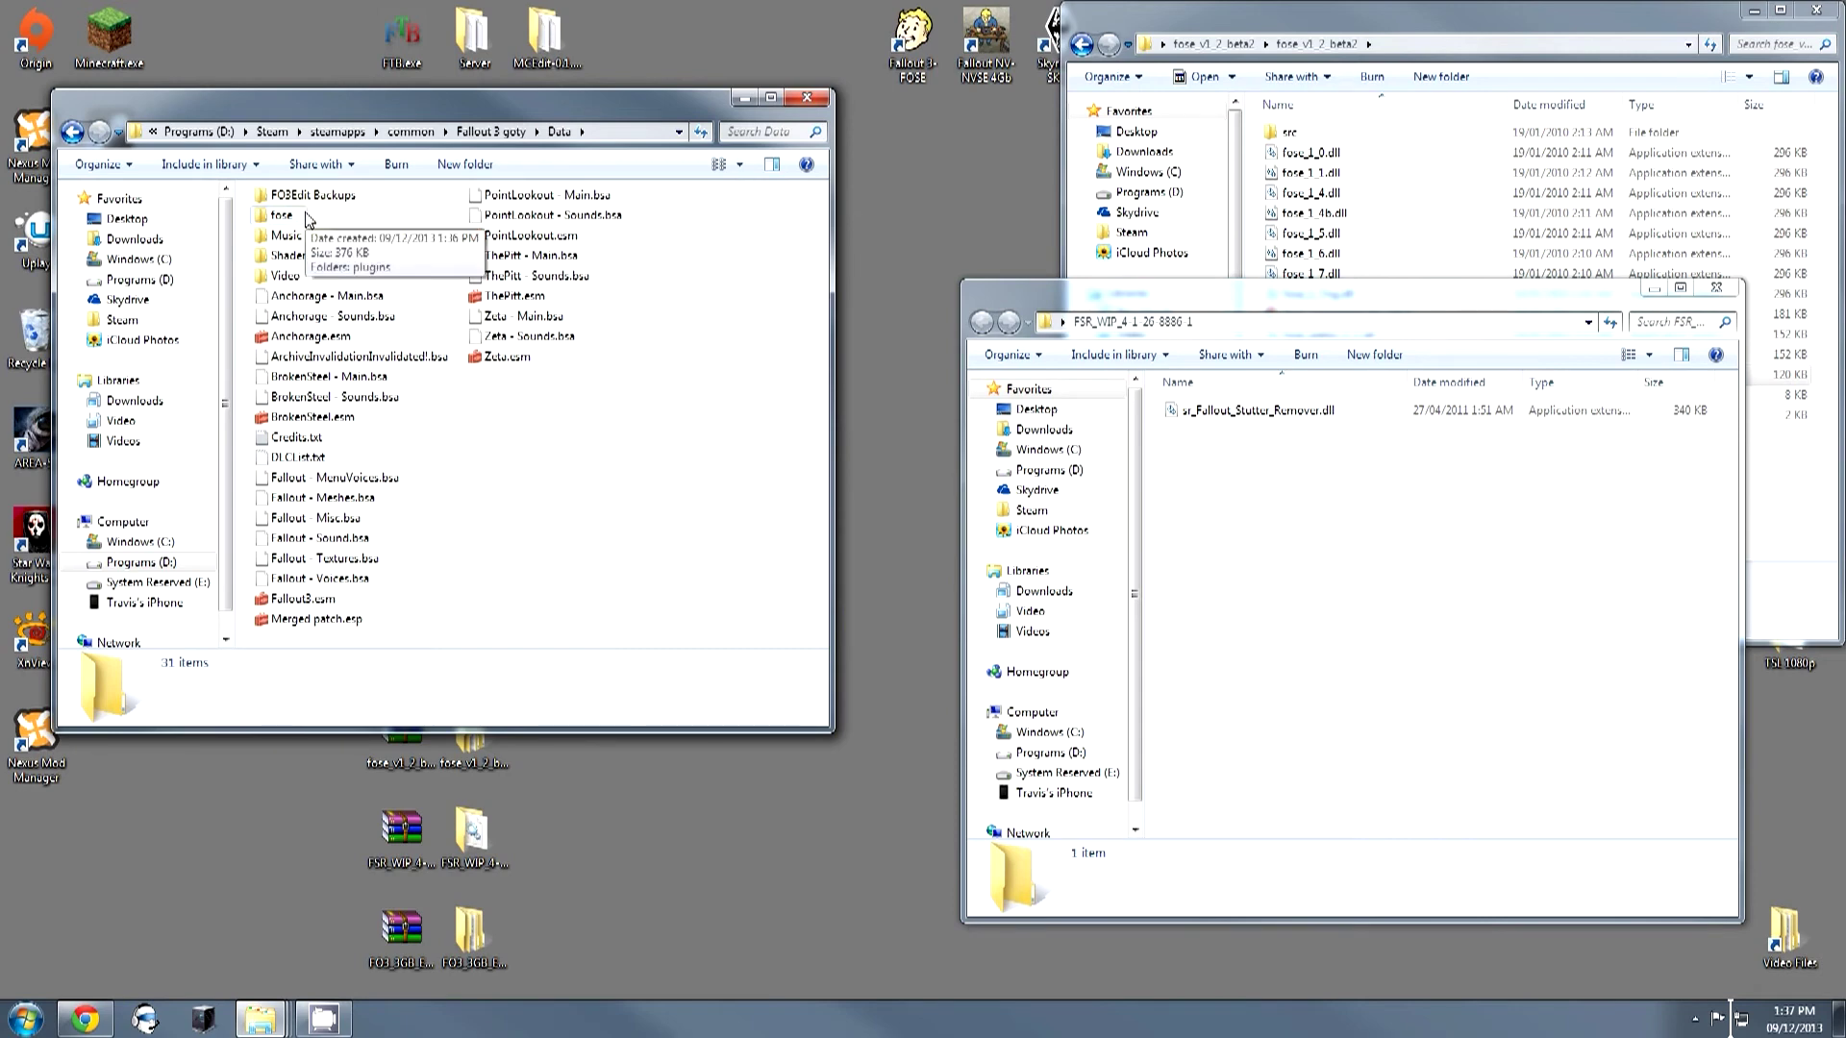
{"action": "double_click", "coordinate": [308, 218]}
{"action": "left_click", "coordinate": [321, 225]}
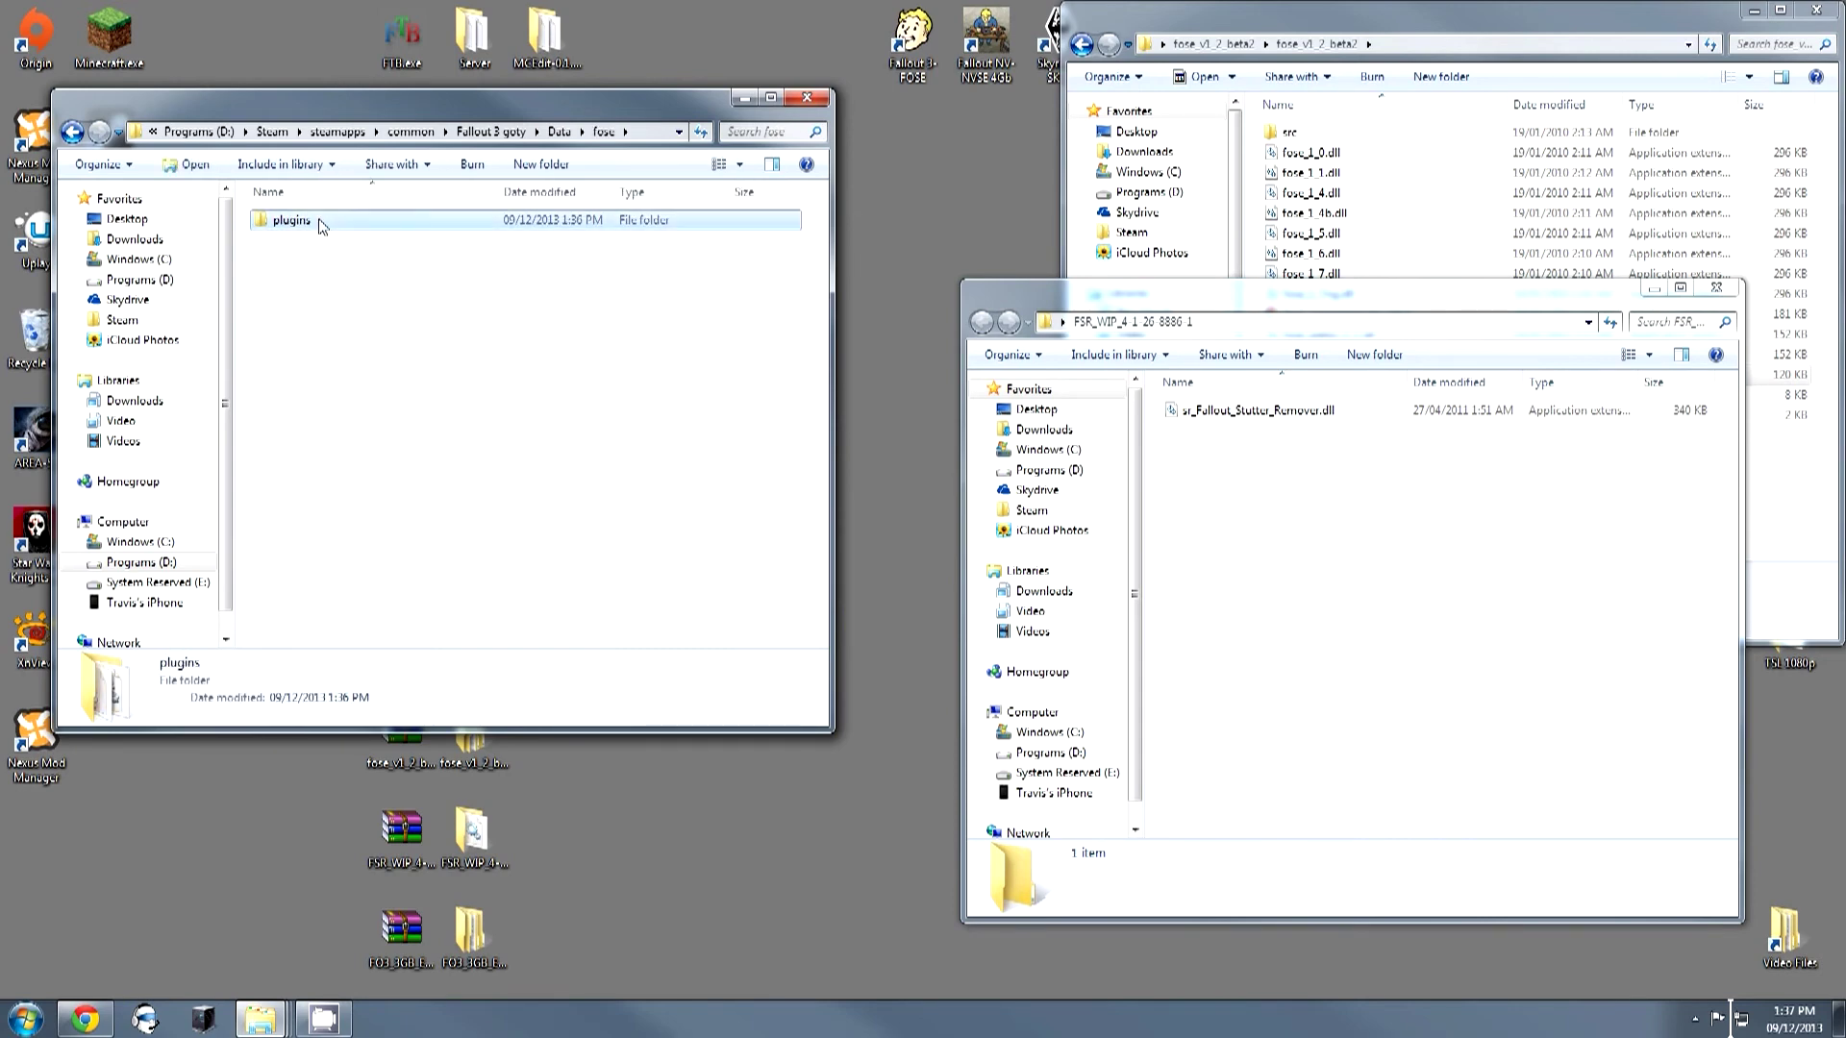
{"action": "double_click", "coordinate": [321, 225]}
Copy the new sr_Fallout_Stutter_Remover.dll into plugins, replacing the old one, and close the windows.
{"action": "left_click_drag", "start_coordinate": [1252, 416], "coordinate": [613, 373]}
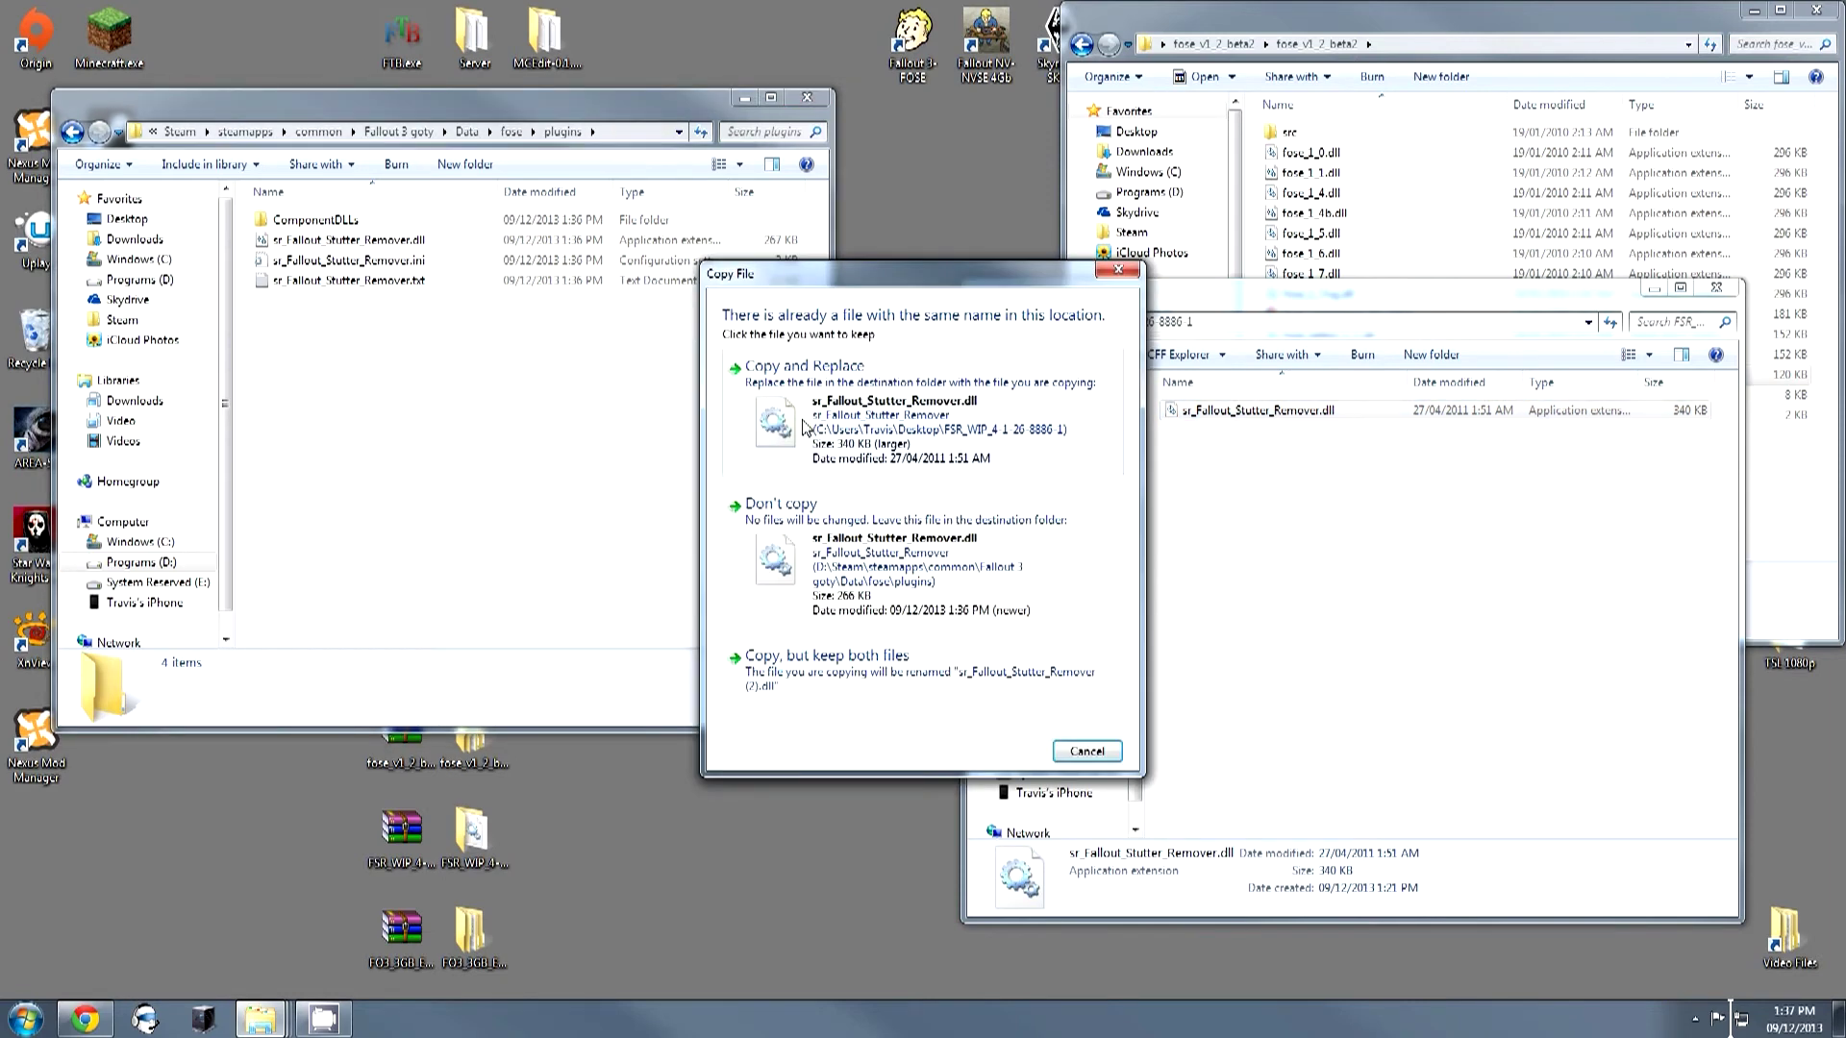
{"action": "left_click", "coordinate": [803, 429]}
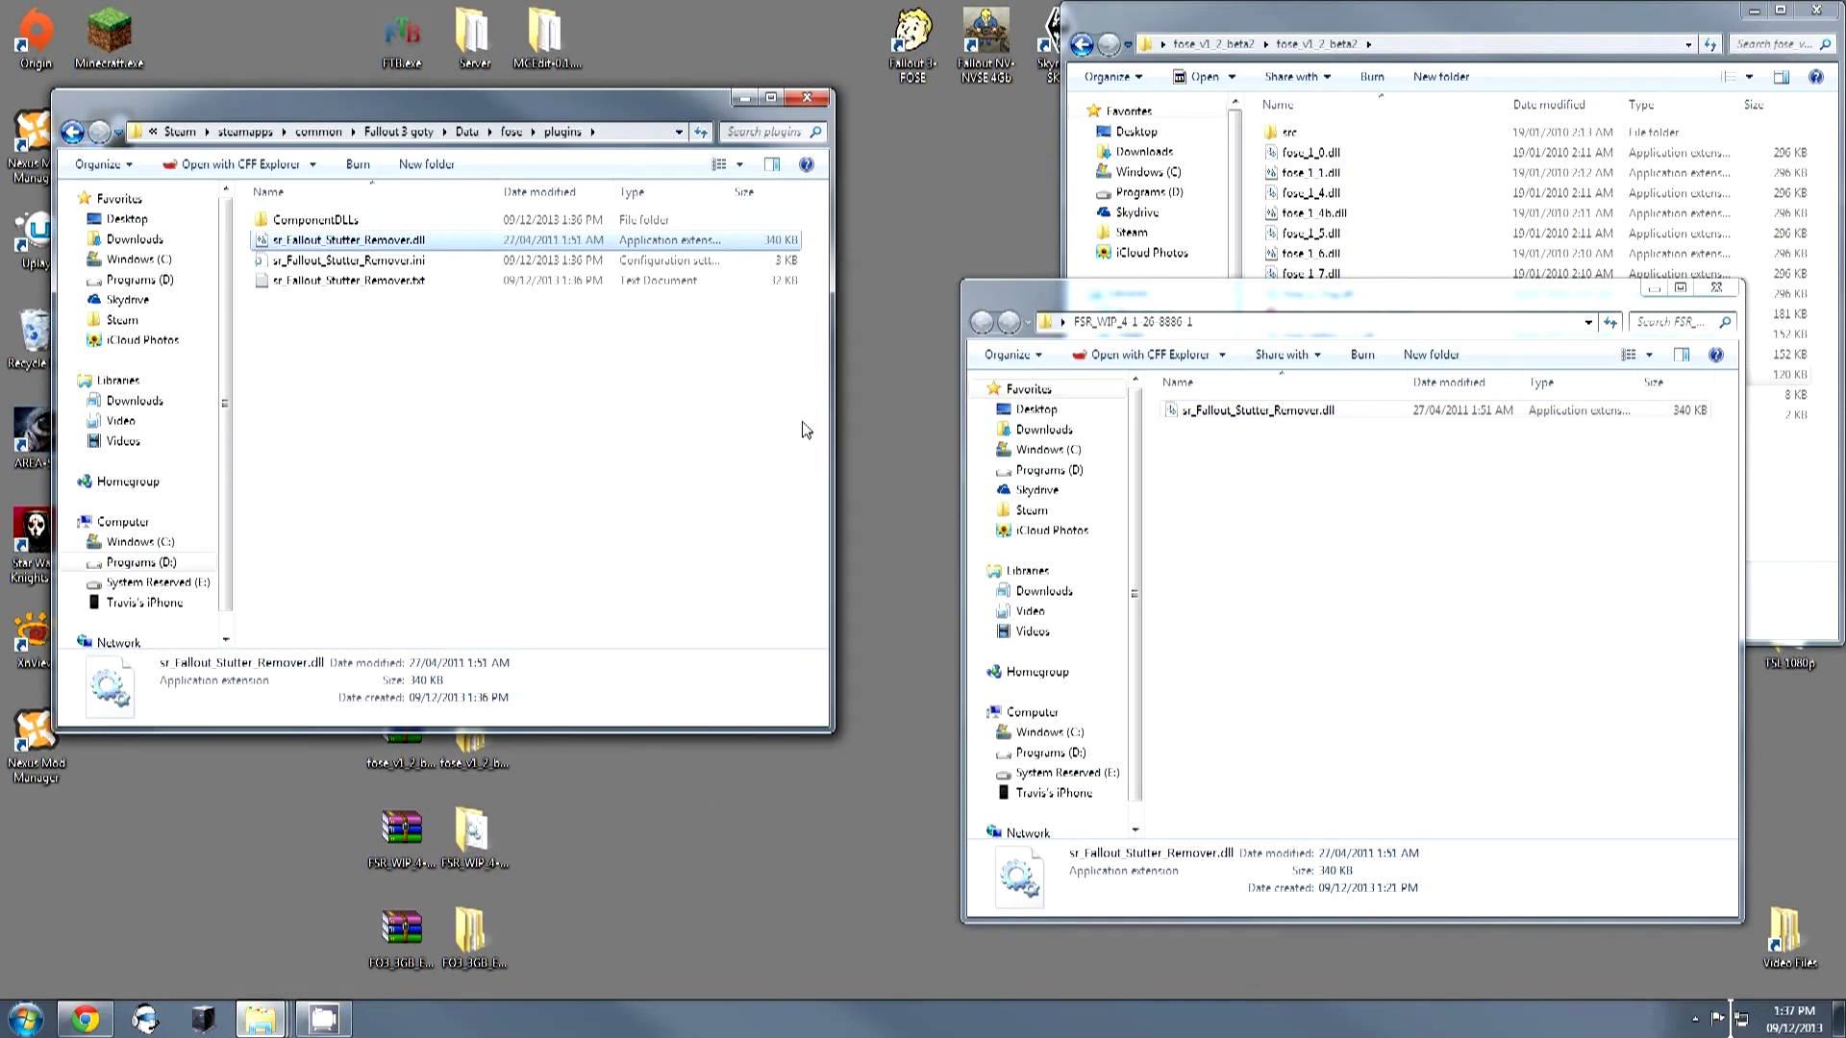
{"action": "left_click", "coordinate": [1716, 288]}
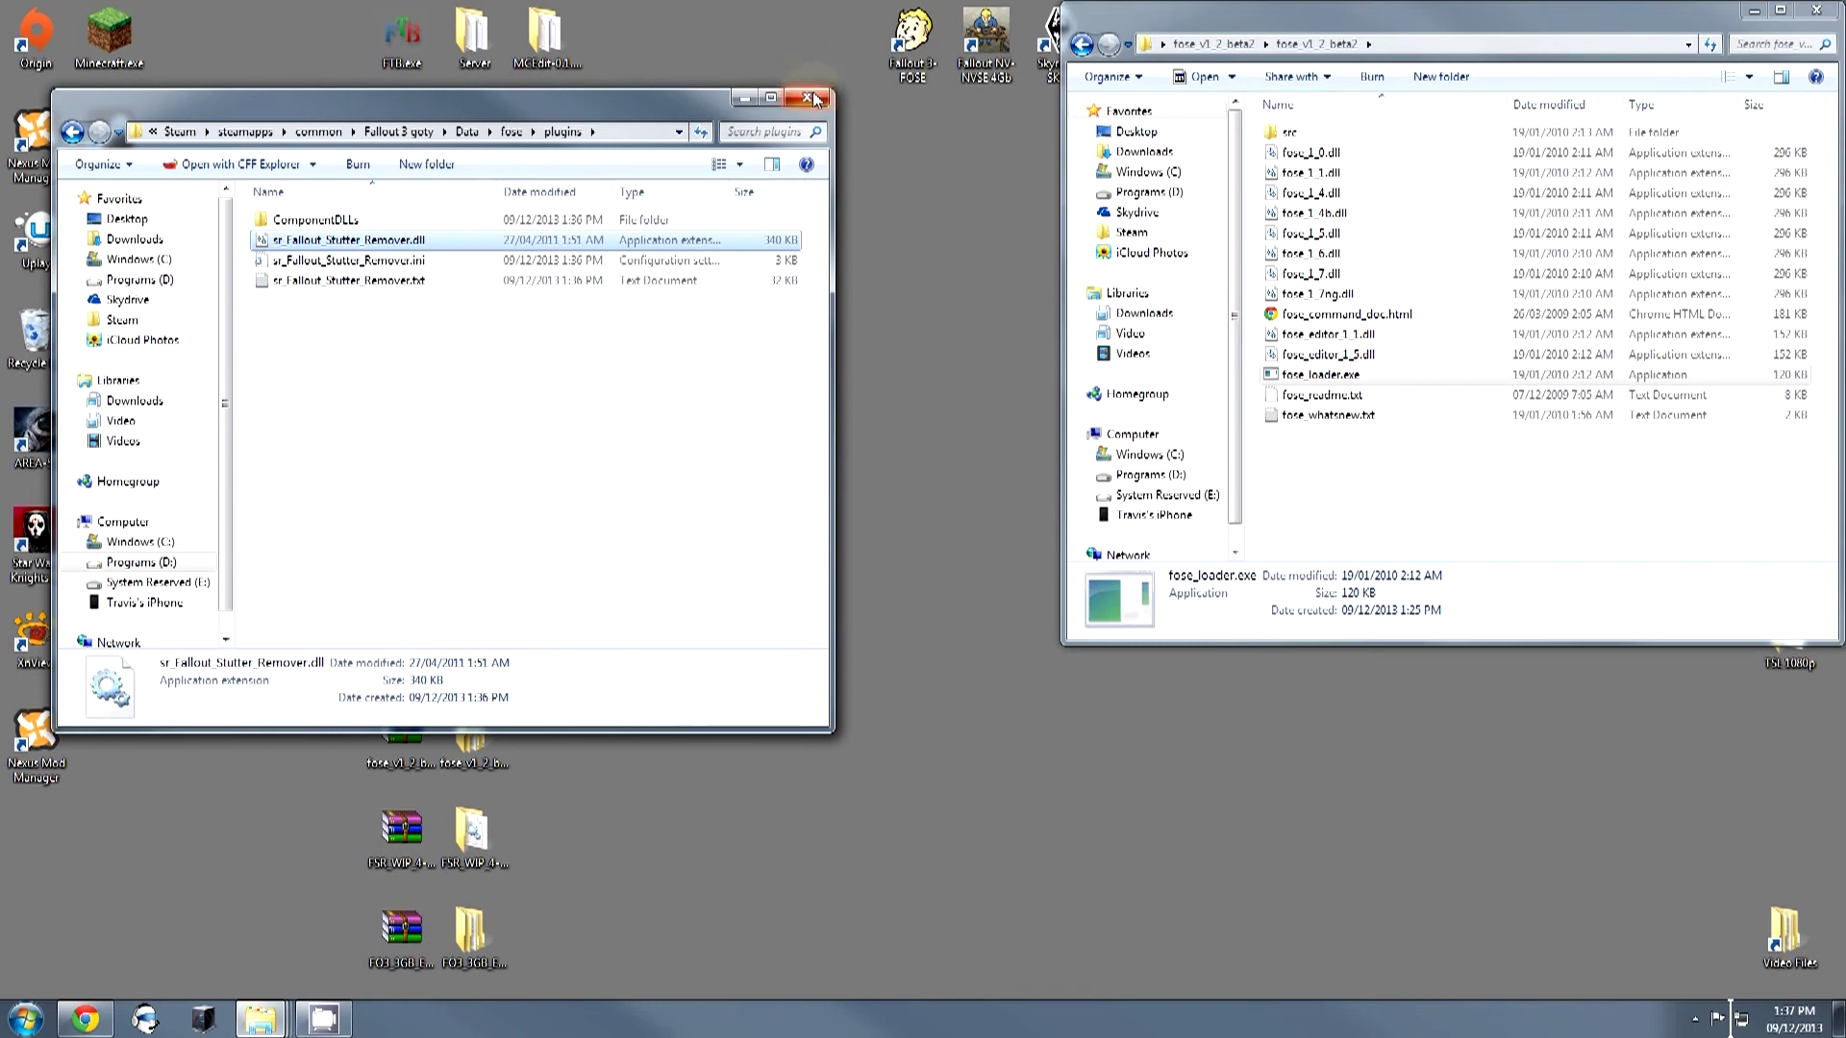
{"action": "left_click", "coordinate": [812, 98]}
{"action": "left_click", "coordinate": [1816, 10]}
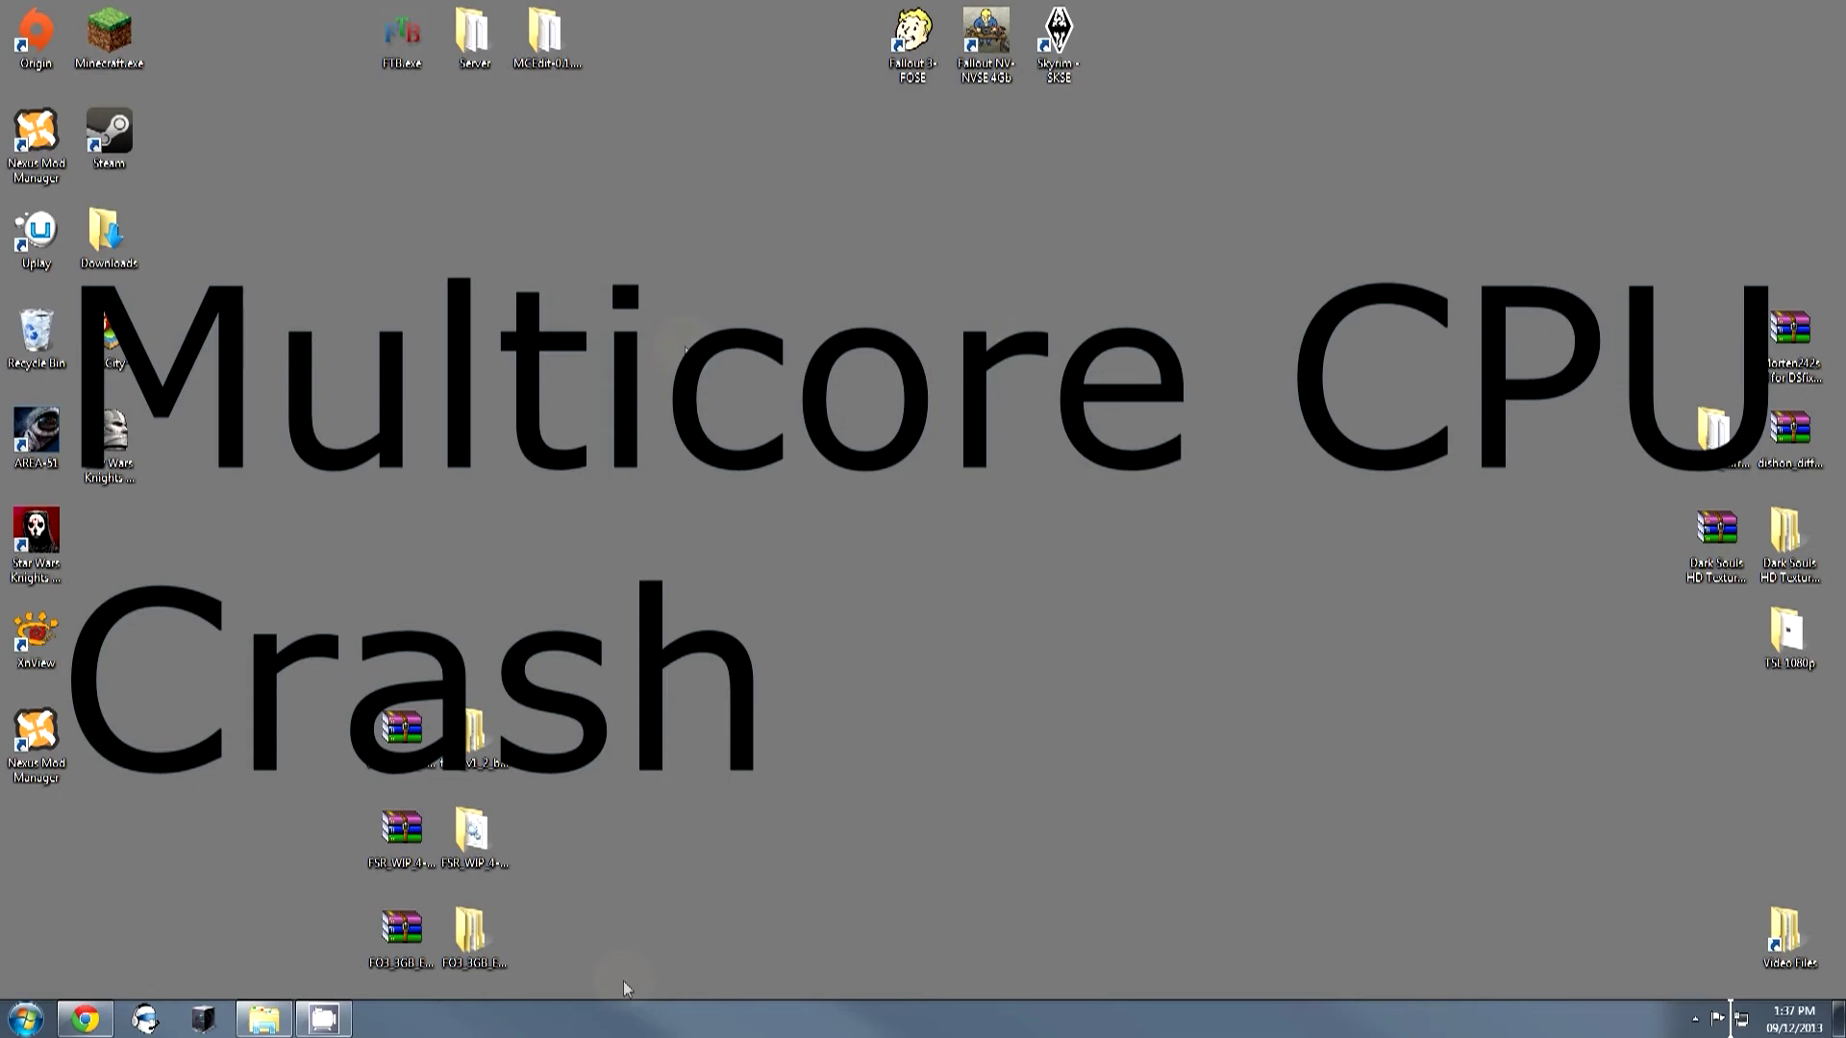
Open FALLOUT.INI from the Documents\my games\Fallout3 folder in Notepad.
{"action": "left_click", "coordinate": [263, 1019]}
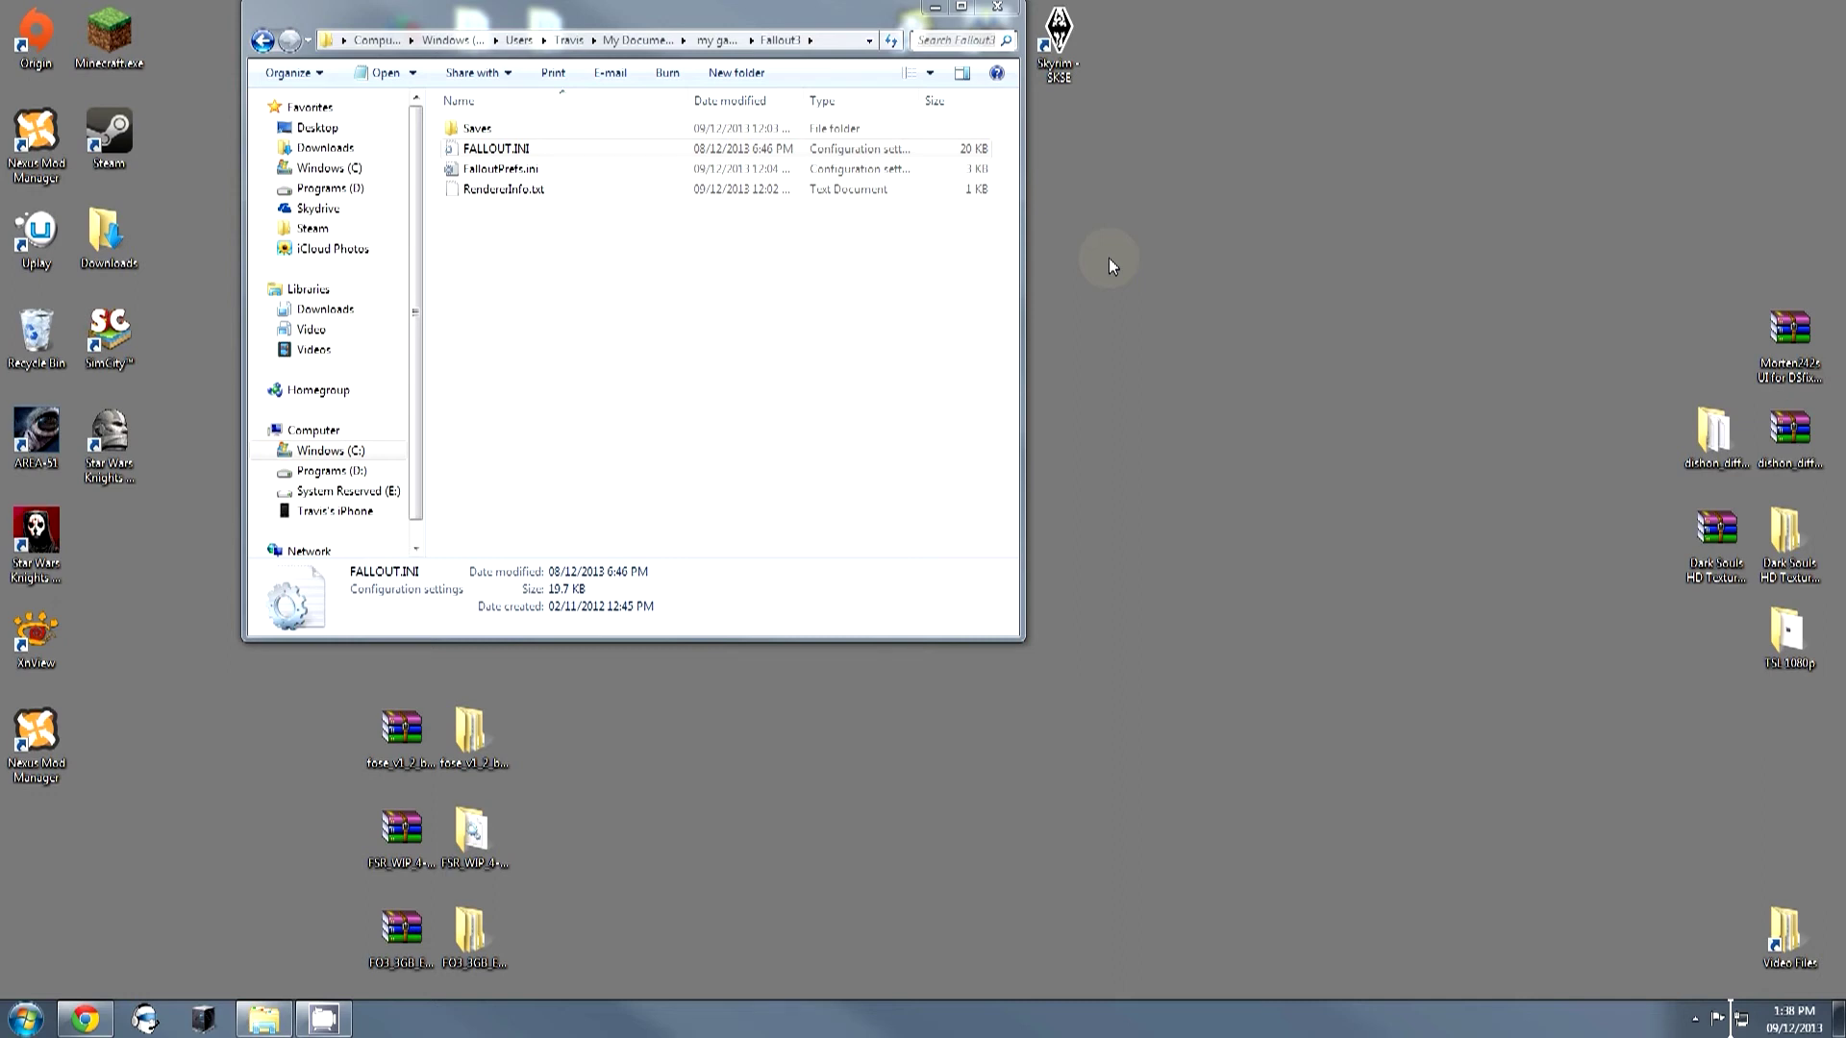
{"action": "left_click", "coordinate": [848, 43]}
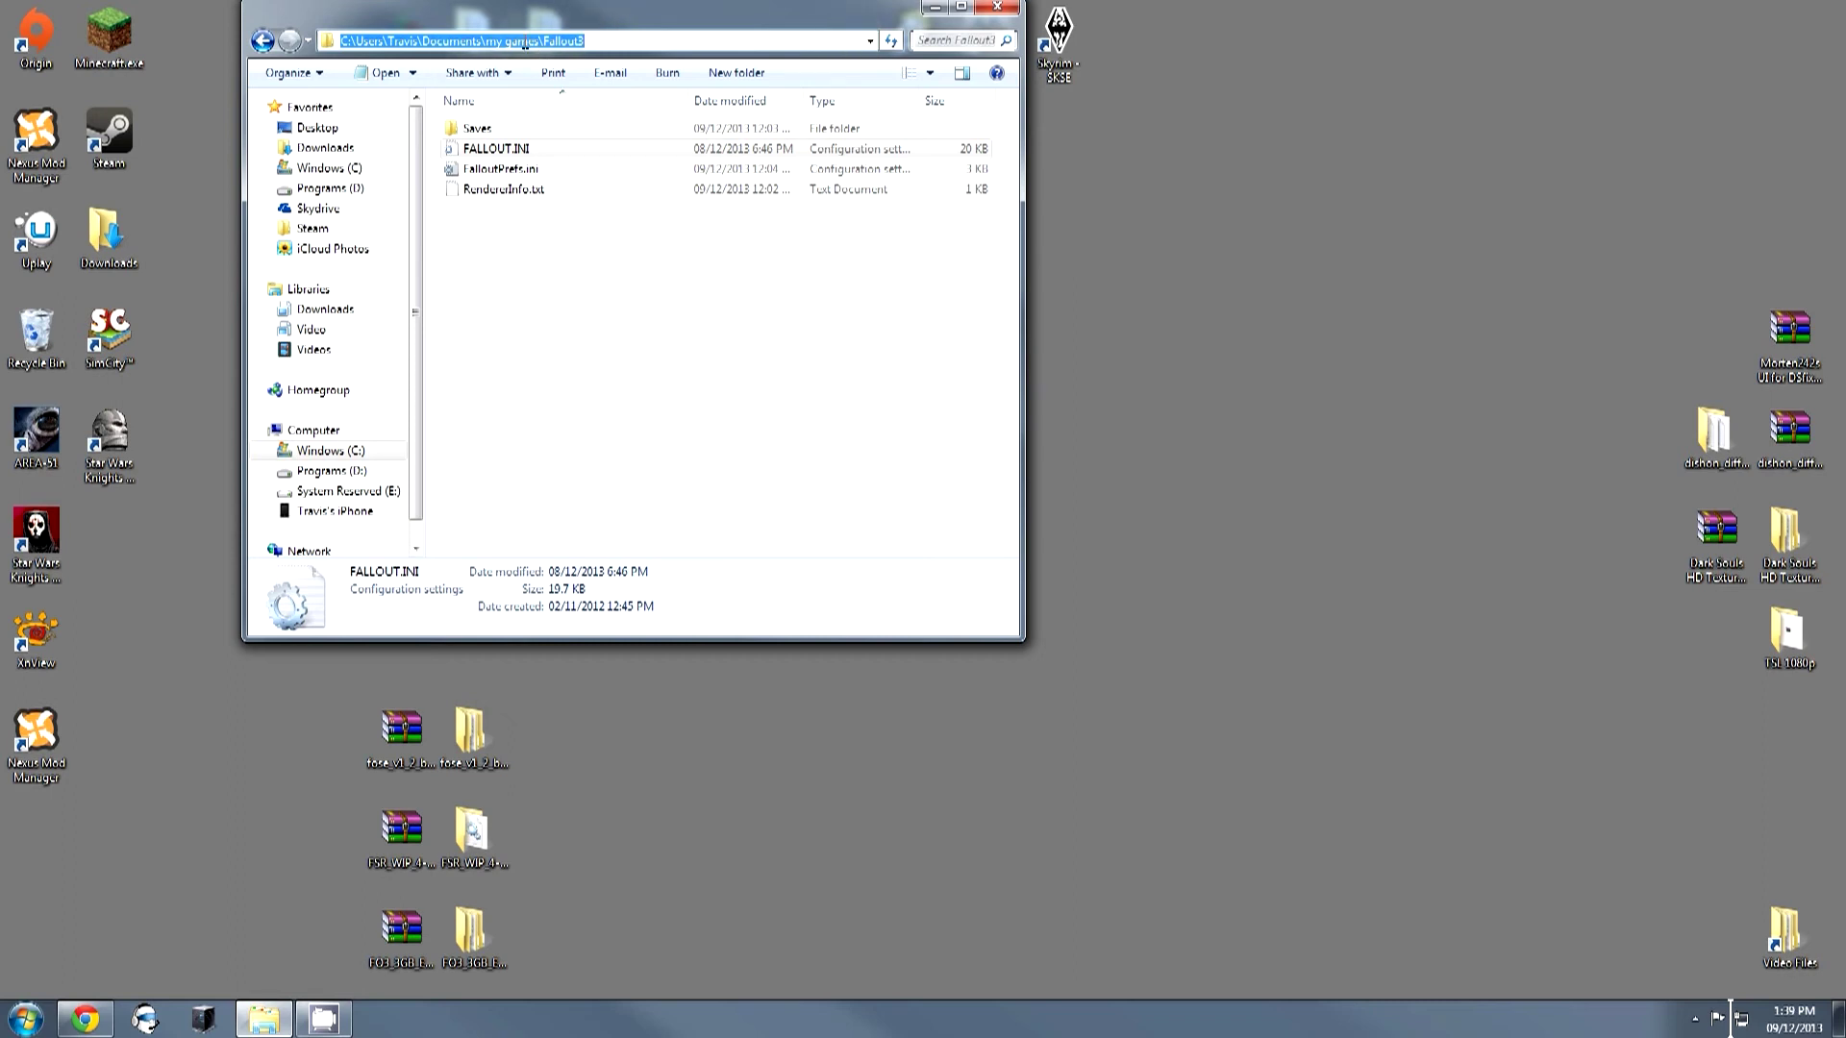
{"action": "double_click", "coordinate": [512, 152]}
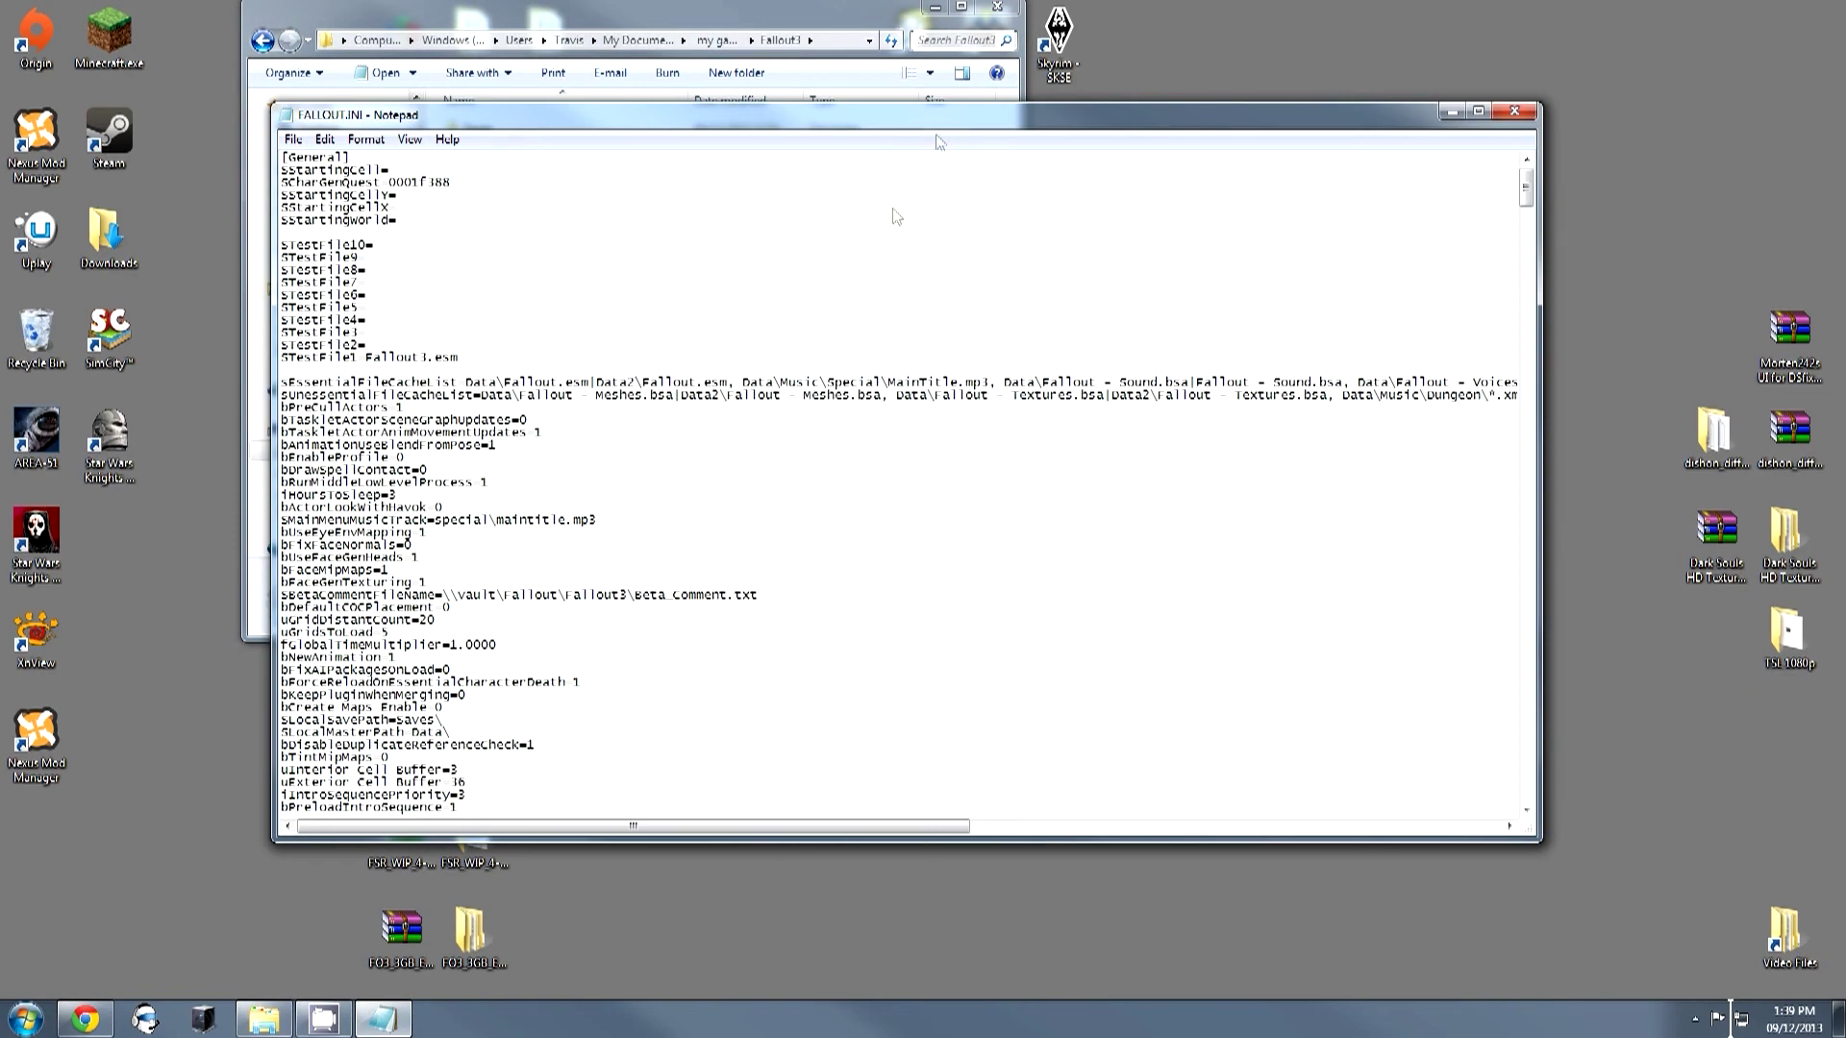
Search FALLOUT.INI for 'bus' to jump to the bUseThreadedAI line.
{"action": "left_click", "coordinate": [900, 307]}
{"action": "key", "text": "ctrl+f"}
{"action": "type", "text": "busethreadedai"}
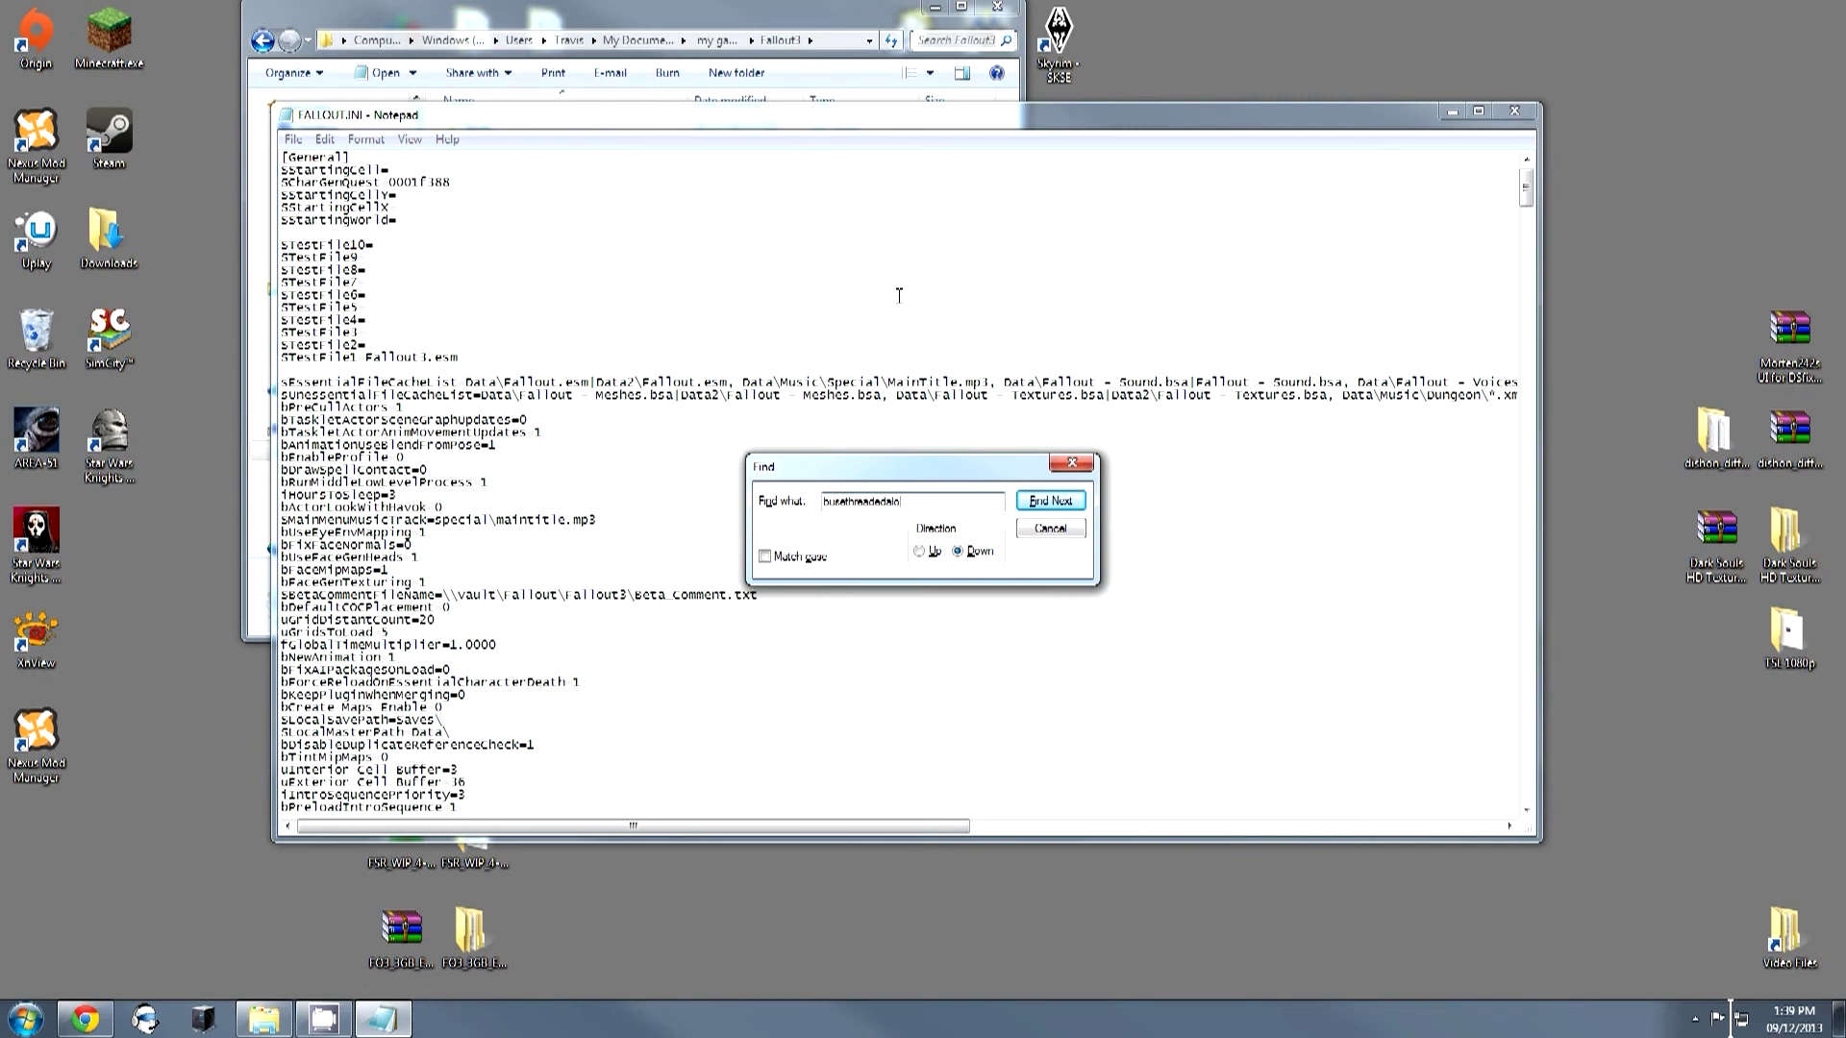
{"action": "key", "text": "Return"}
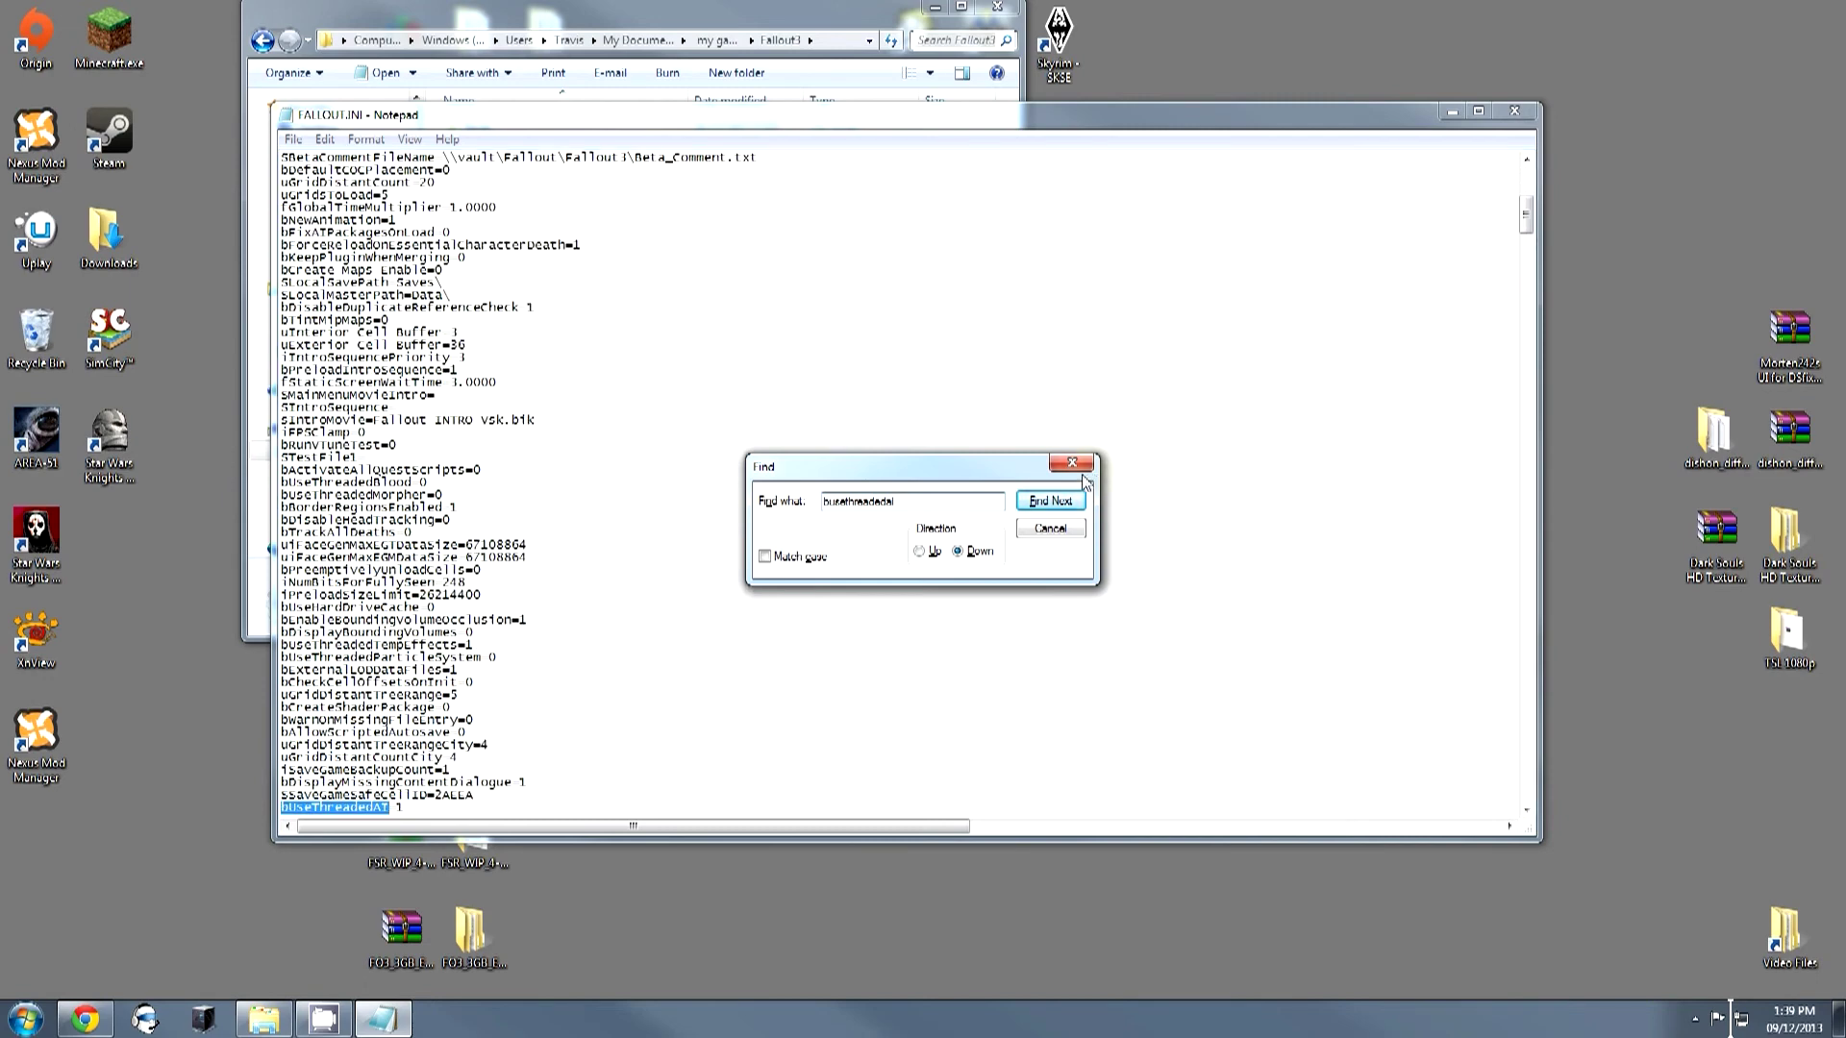
{"action": "left_click", "coordinate": [1081, 469]}
Check the iNumHWThreads=2 value below it, then close Notepad.
{"action": "scroll", "coordinate": [913, 524], "scroll_direction": "down", "scroll_amount": 2}
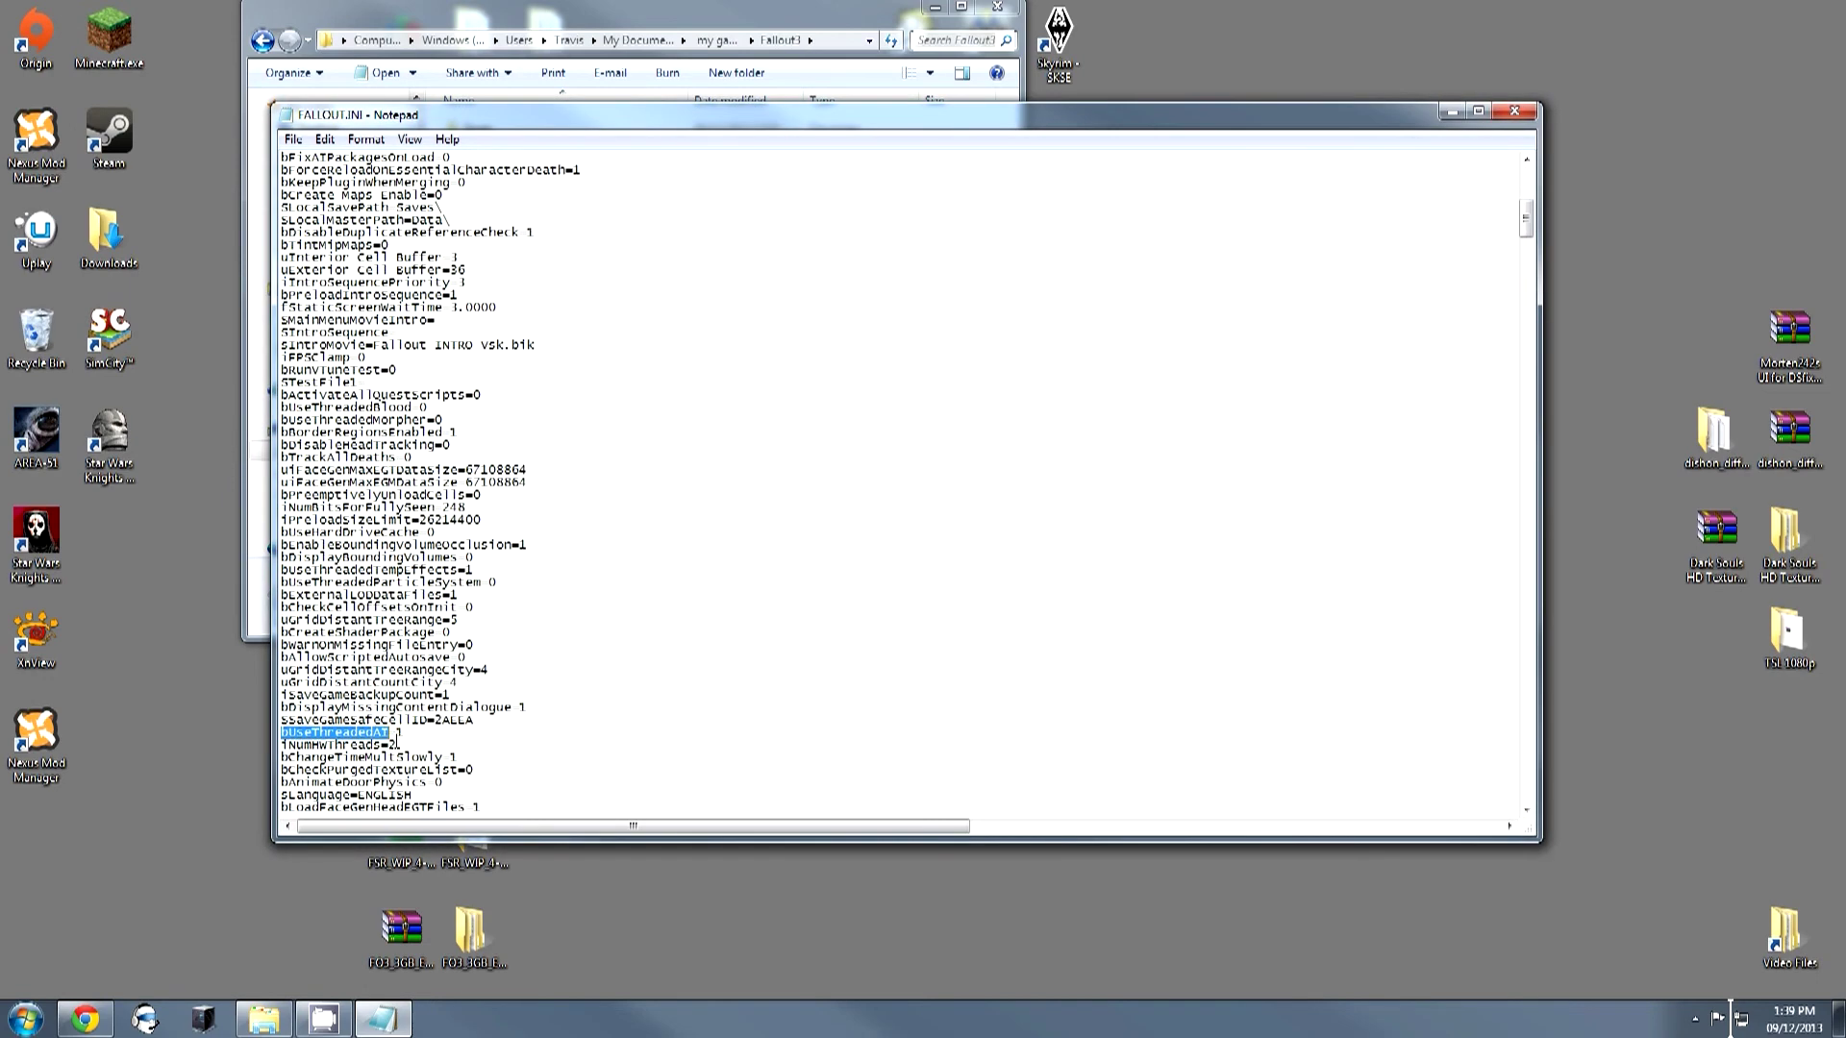
{"action": "left_click", "coordinate": [411, 743]}
{"action": "left_click_drag", "start_coordinate": [411, 743], "coordinate": [278, 746]}
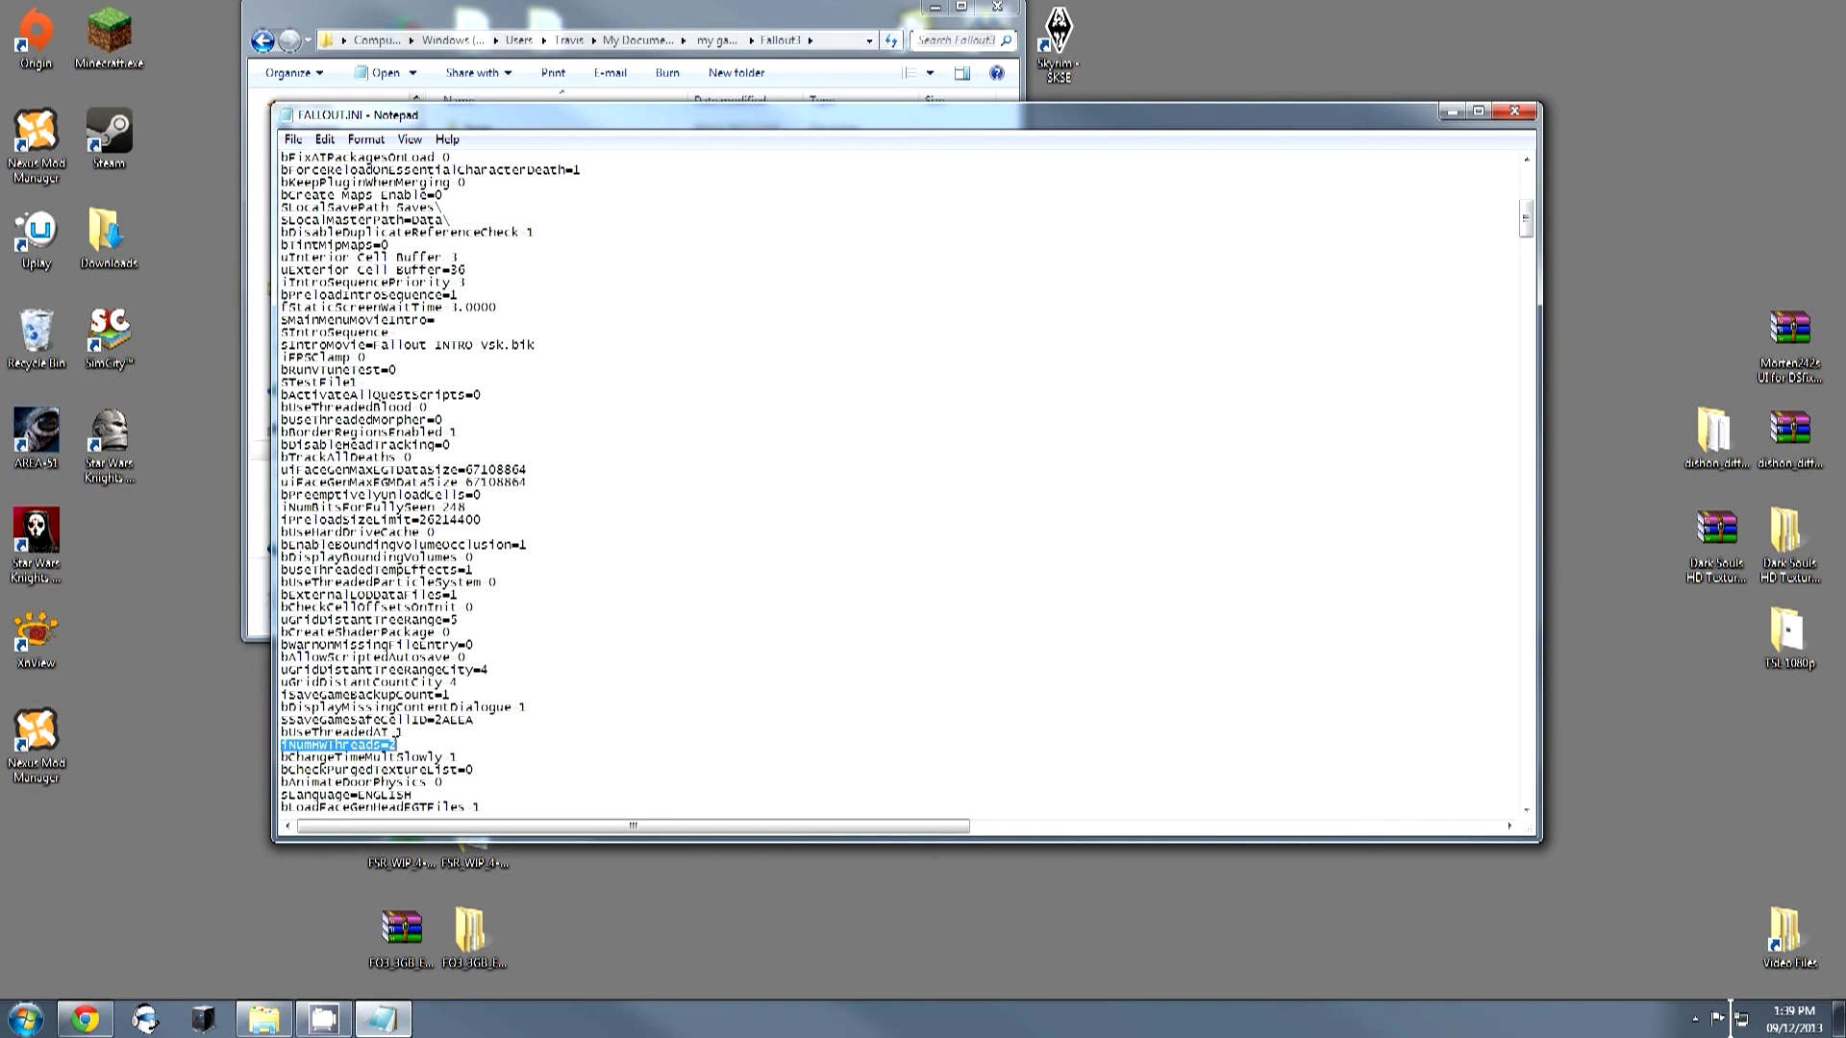
{"action": "left_click", "coordinate": [416, 745]}
{"action": "mouse_move", "coordinate": [381, 744]}
{"action": "left_mouse_down"}
{"action": "mouse_move", "coordinate": [288, 733]}
{"action": "mouse_move", "coordinate": [401, 744]}
{"action": "left_mouse_up"}
{"action": "left_click", "coordinate": [1514, 112]}
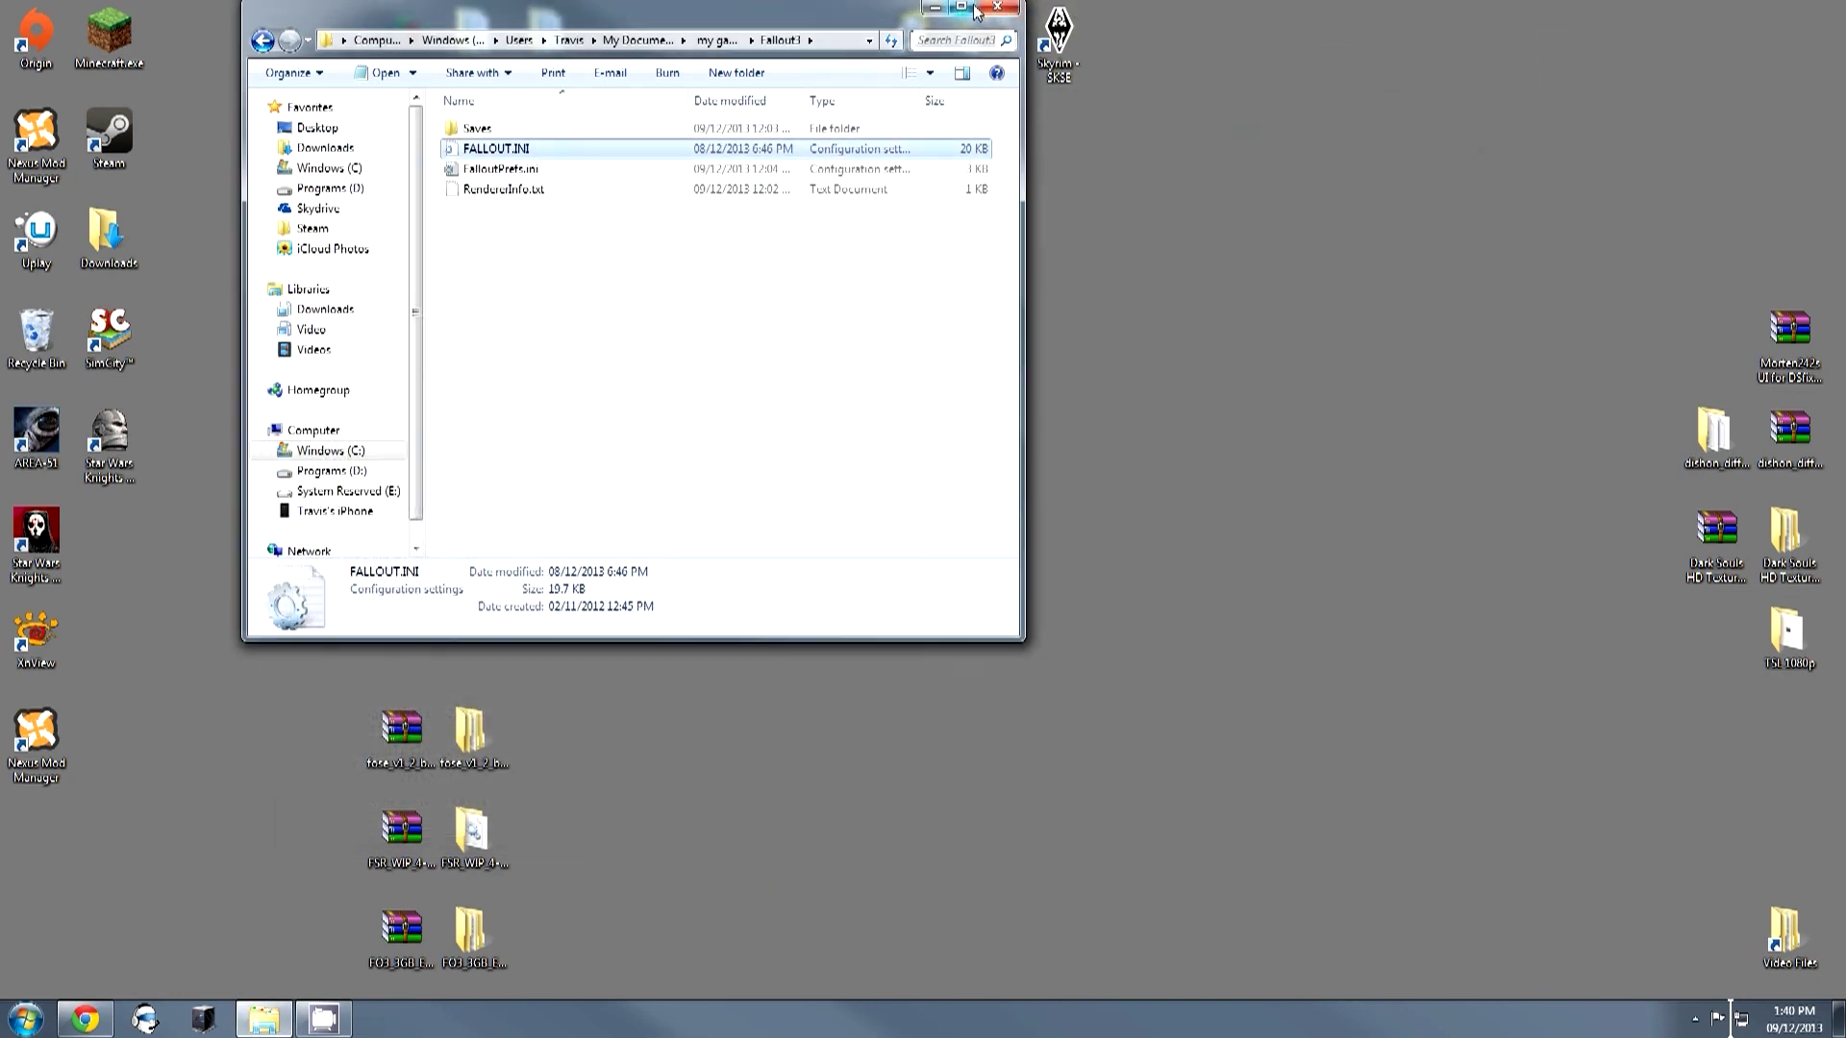
Close the Fallout3 settings folder window so only the desktop with game shortcuts remains.
{"action": "left_click", "coordinate": [997, 7]}
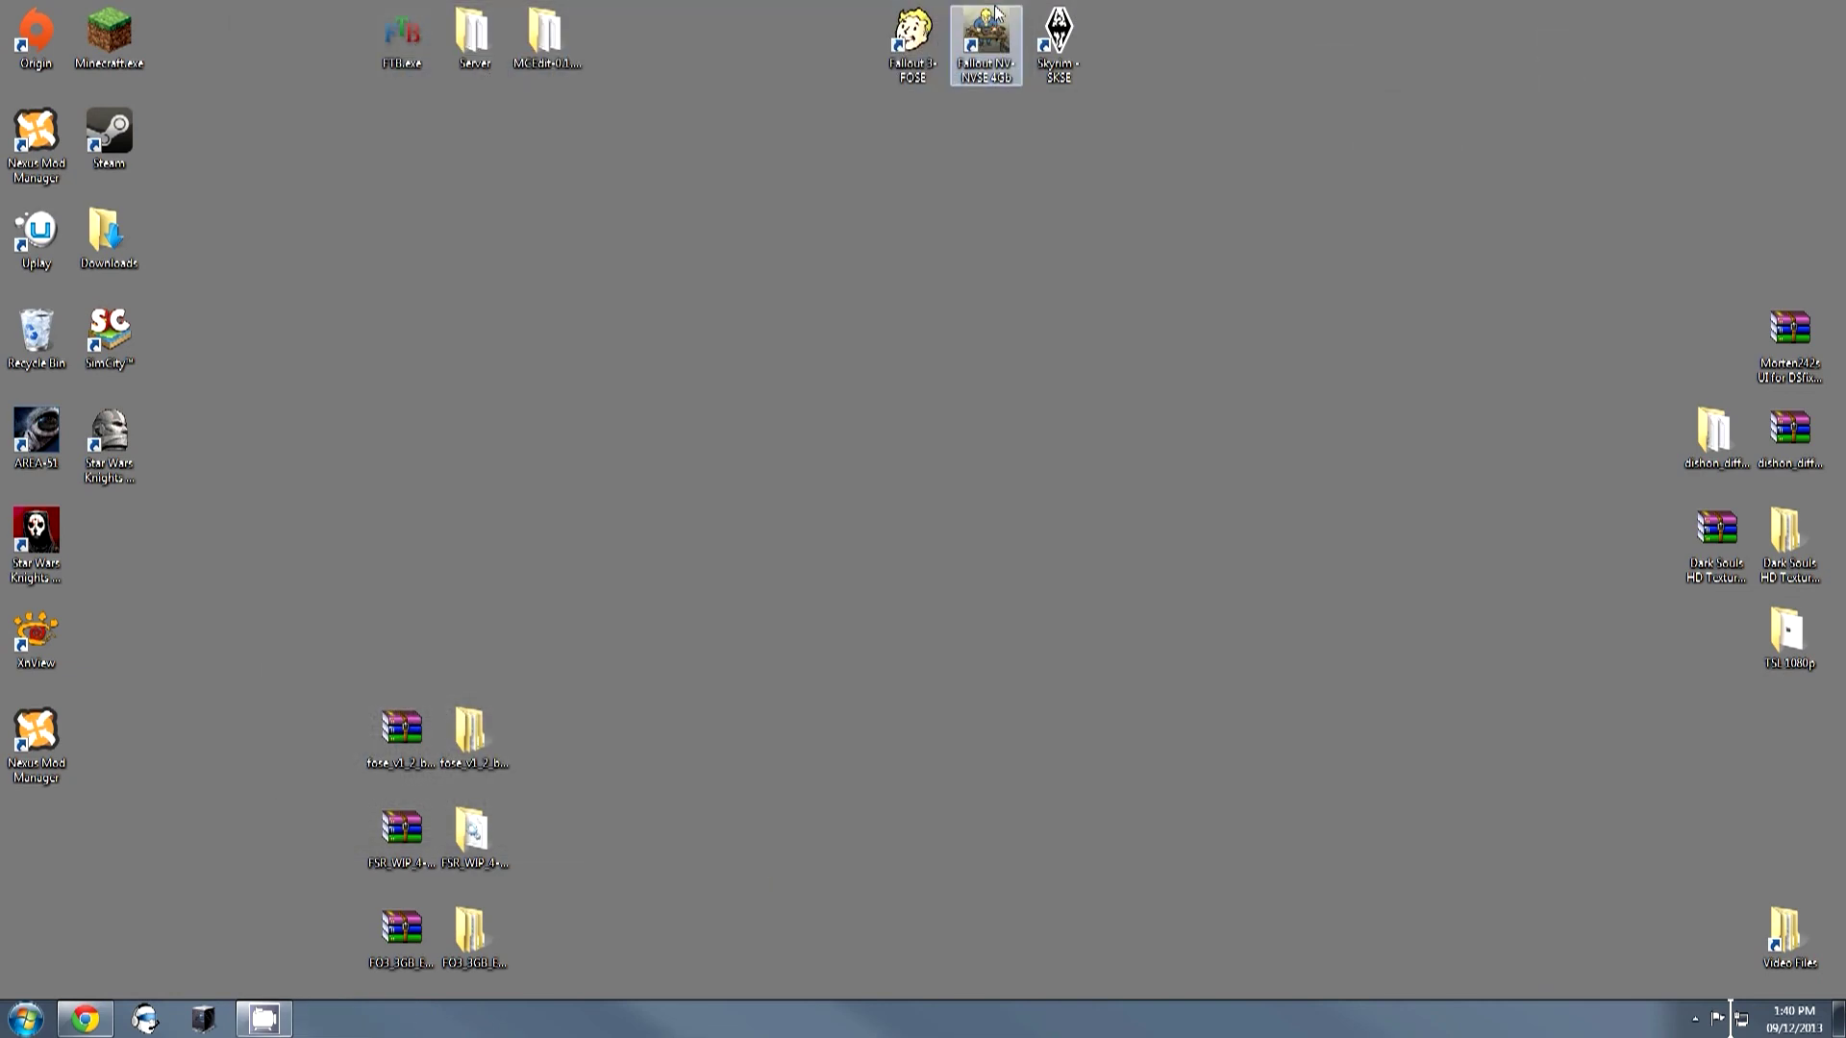